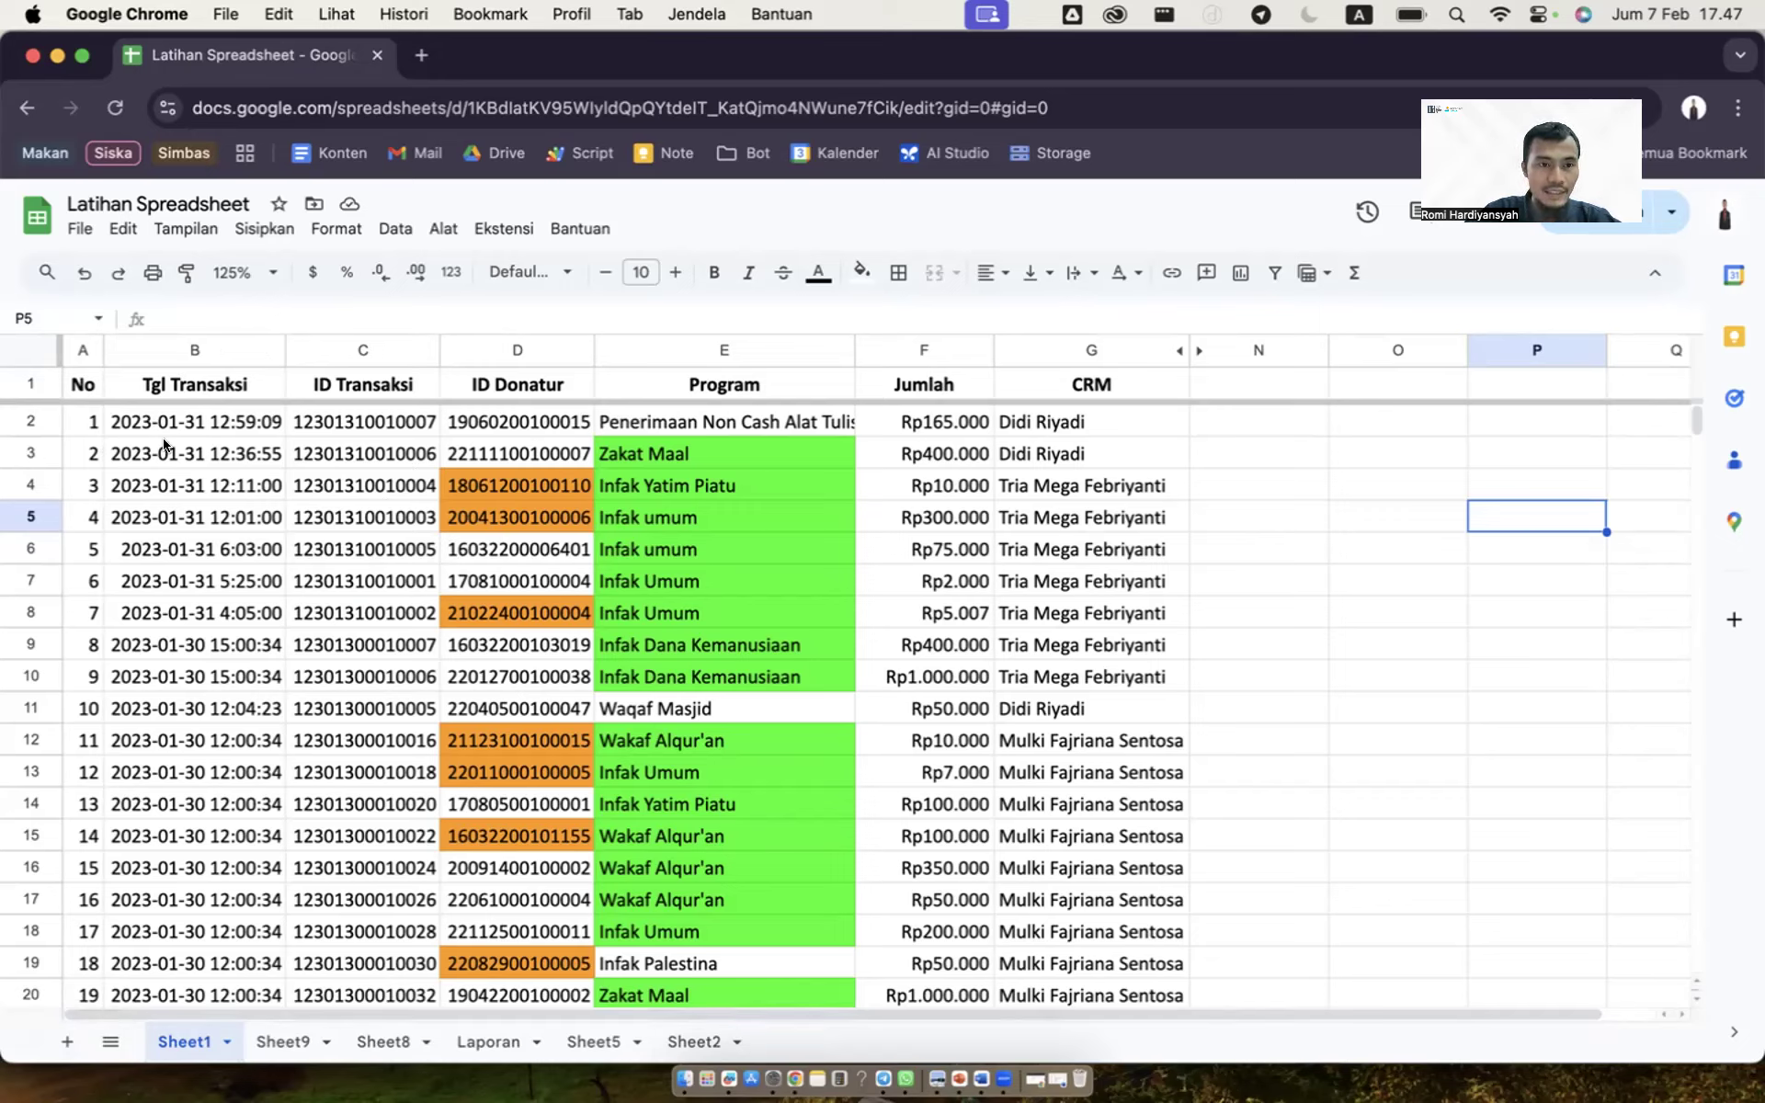
Step: Copy the header row A1:G1 from Sheet1 into the first row of a new sheet
left_click_drag(83, 385, 1092, 384)
key("cmd+c")
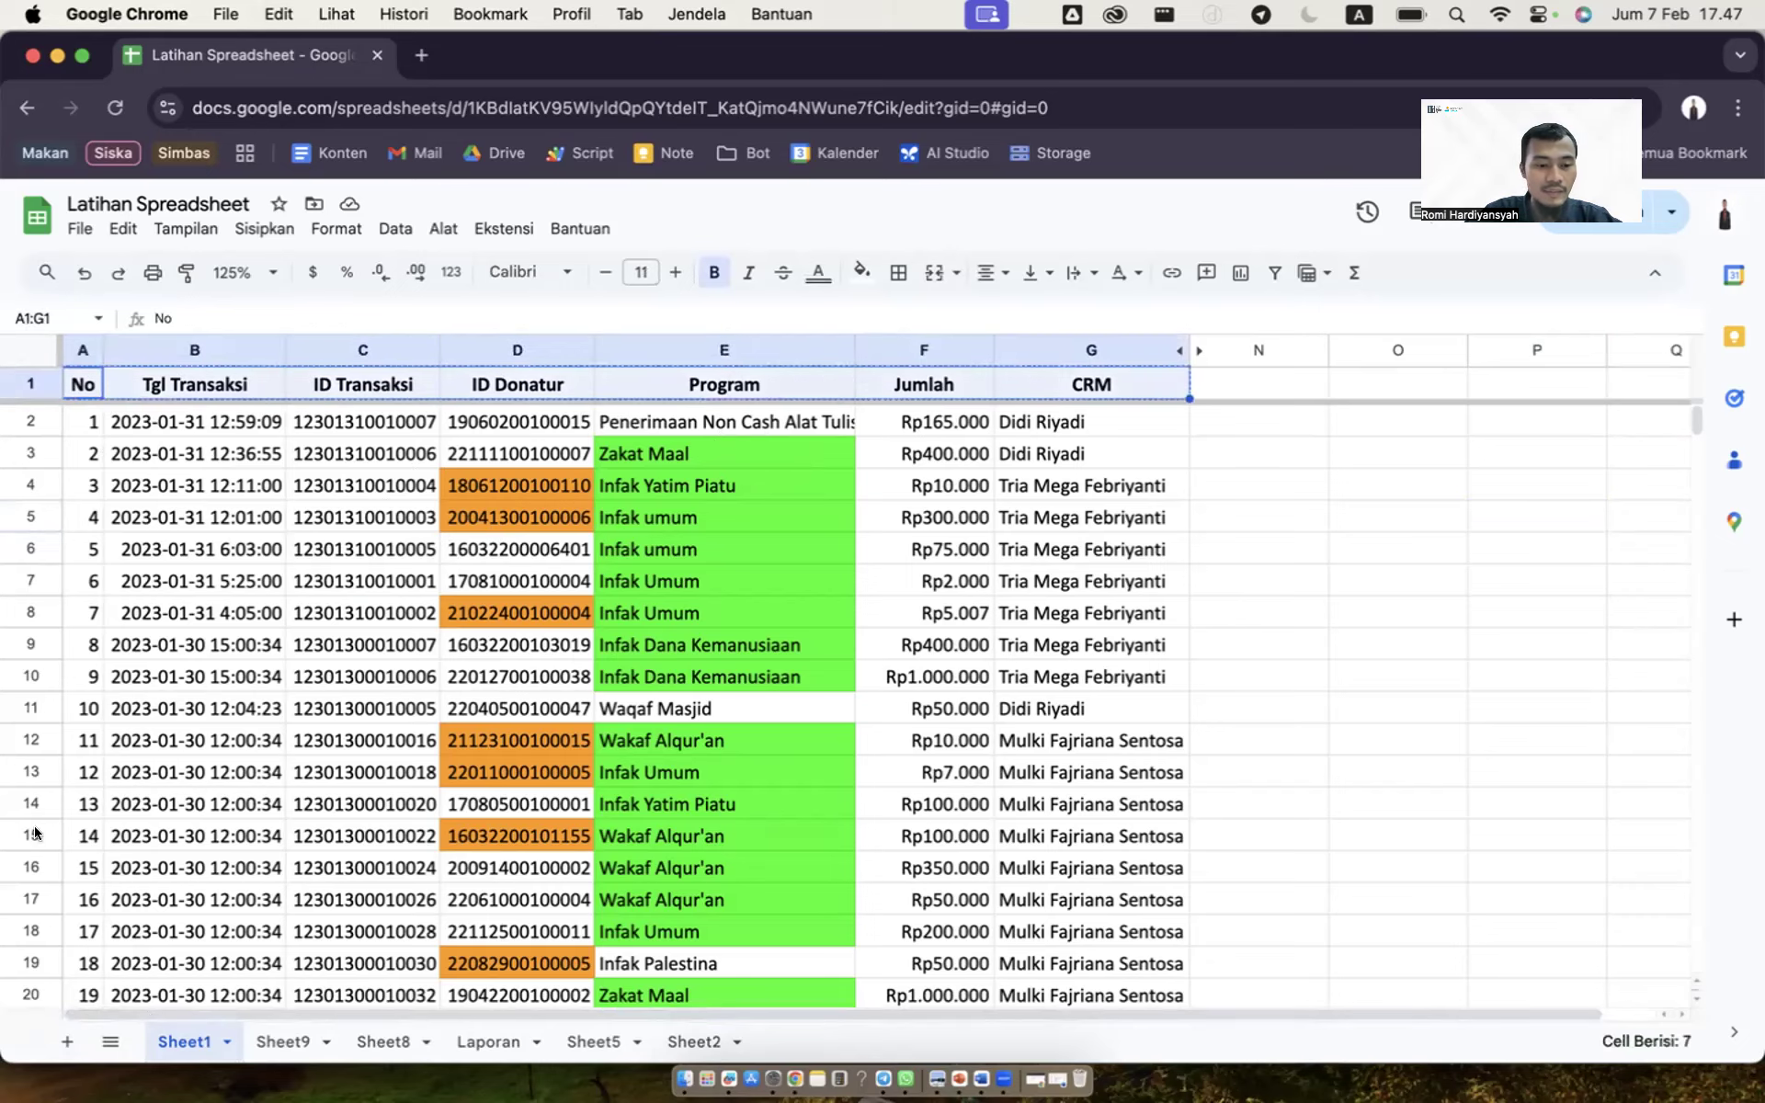
left_click(65, 1041)
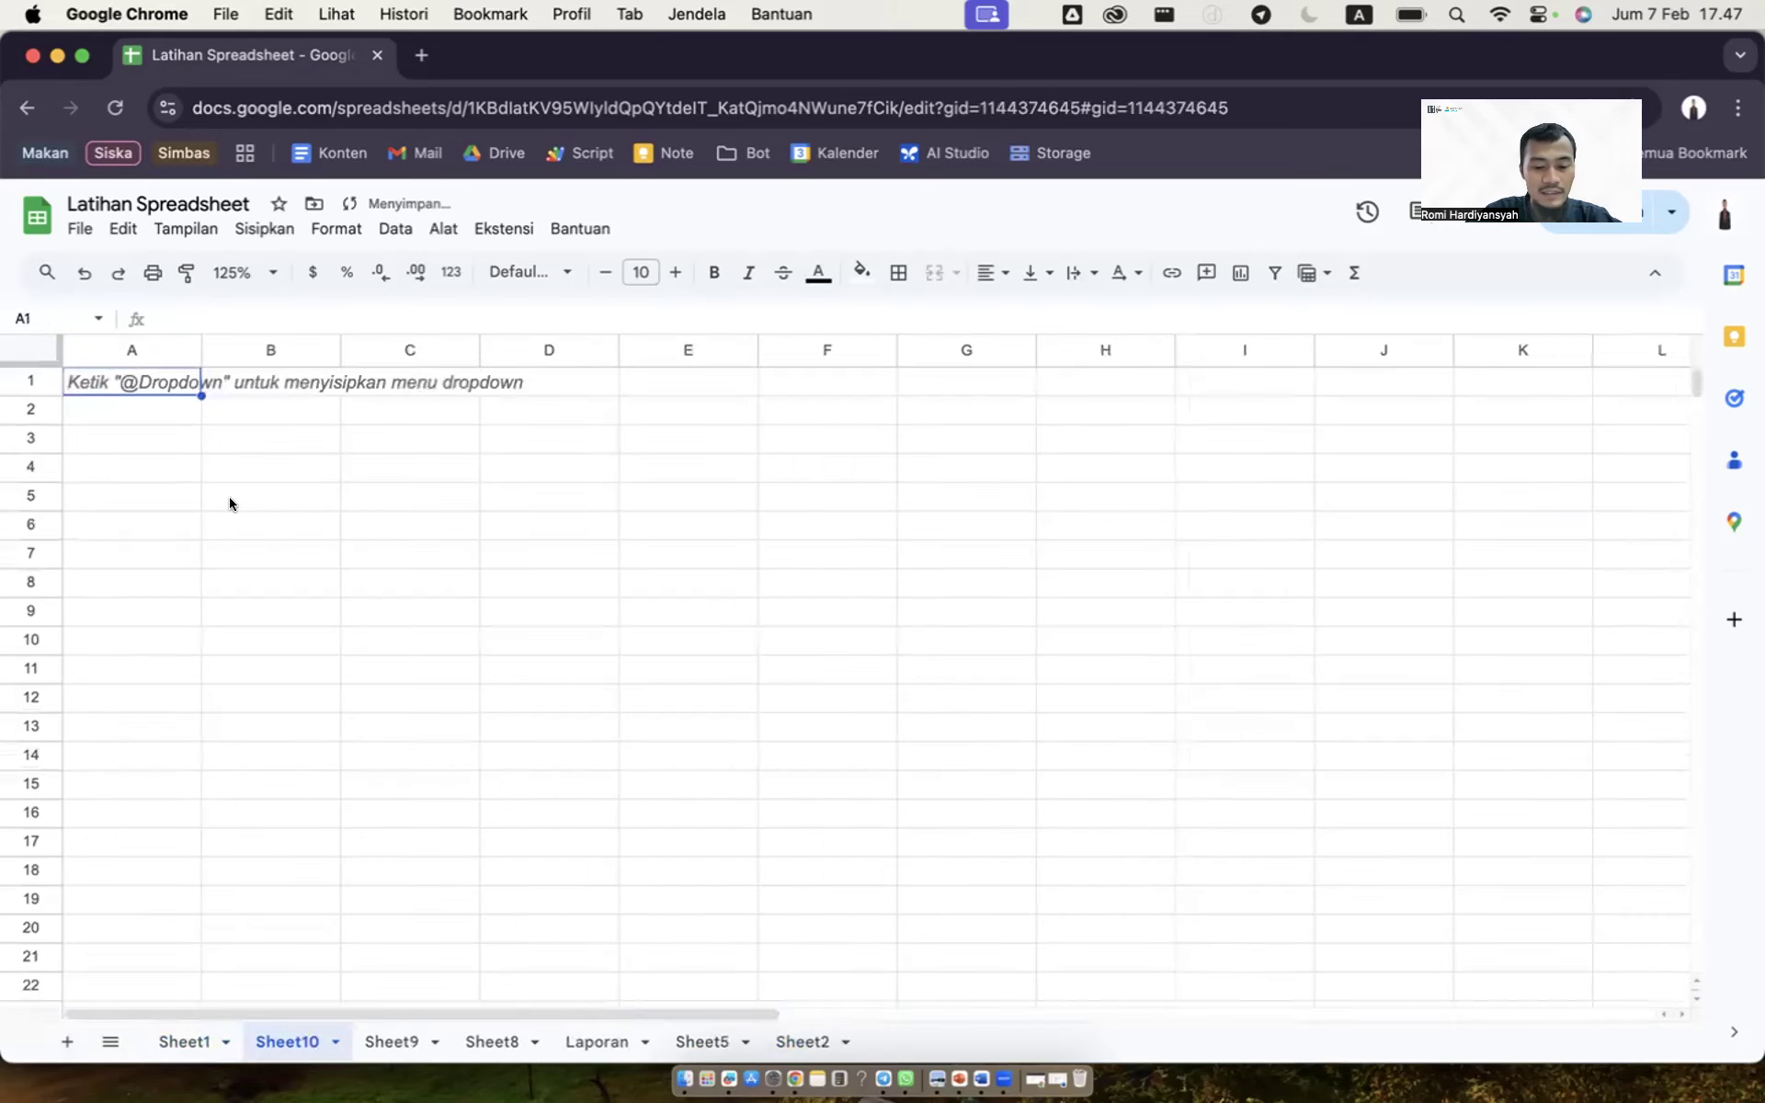
key("super+v")
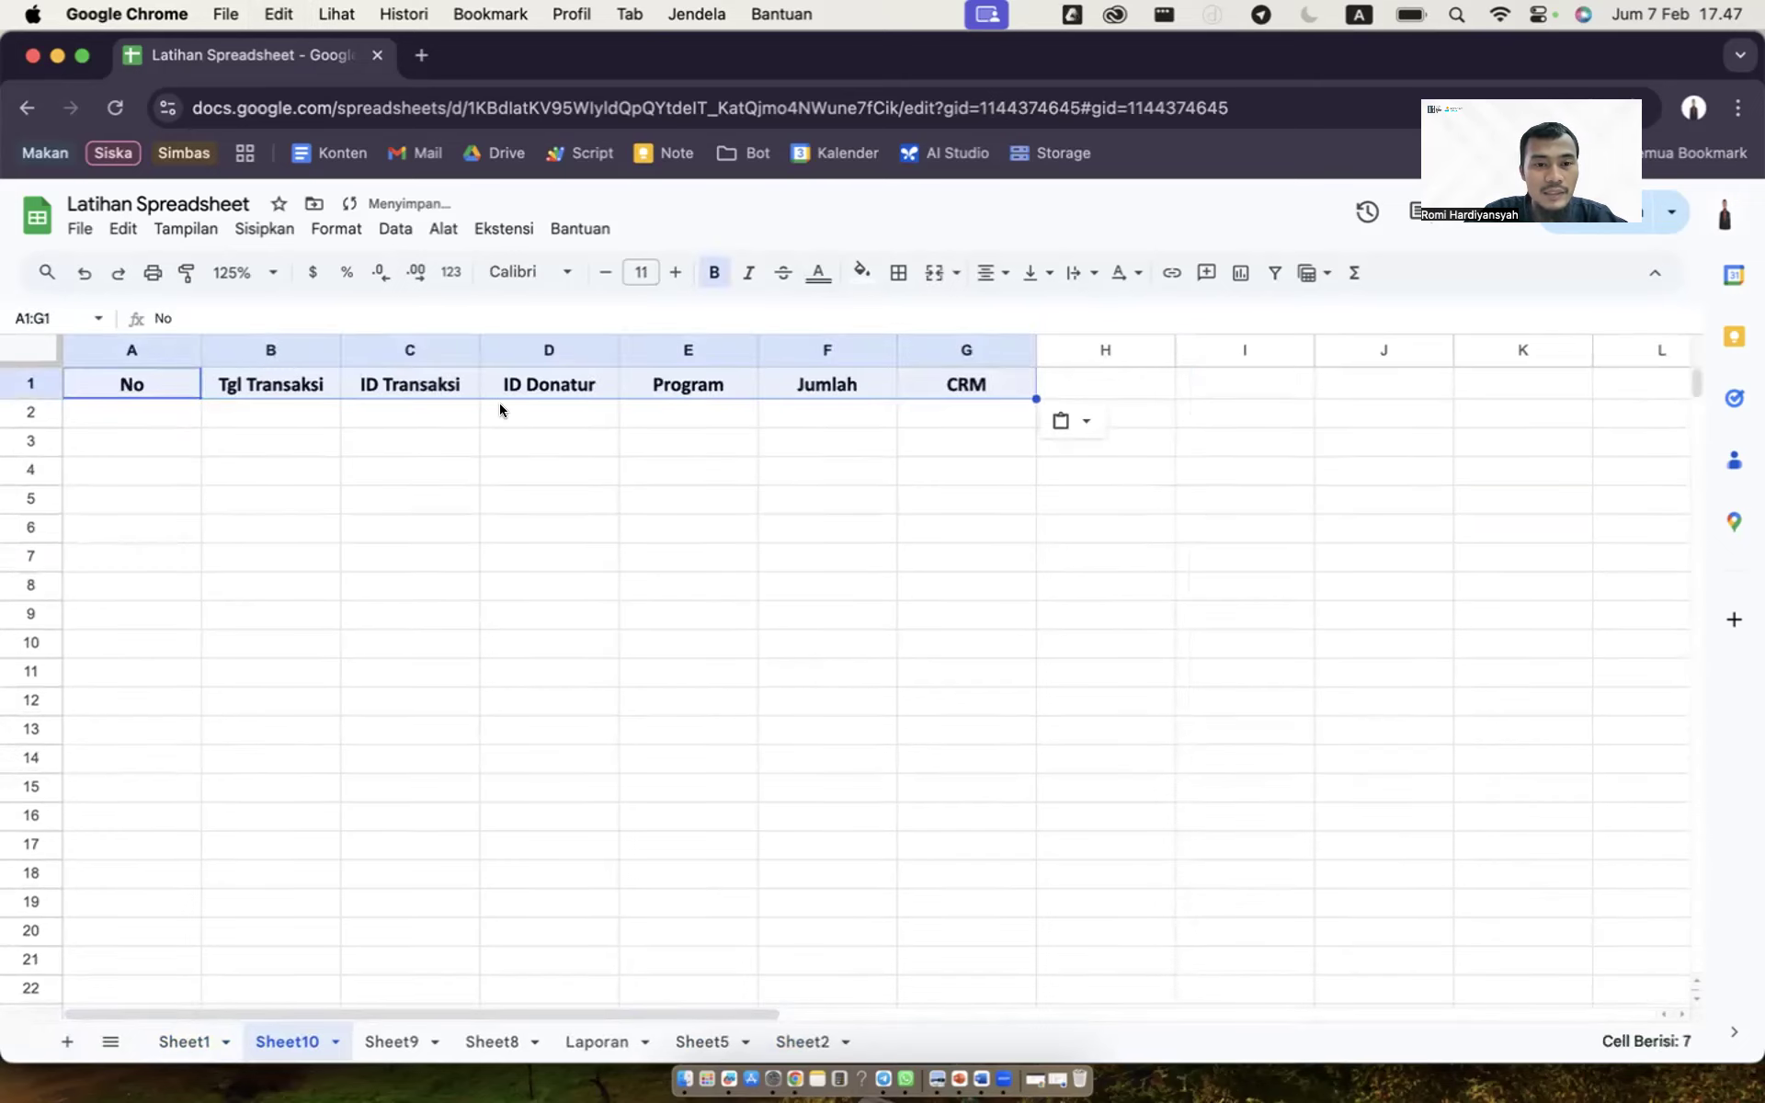
left_click(500, 406)
Step: Move the ID Transaksi column before Tgl Transaksi and the ID Donatur column after CRM
left_click(397, 342)
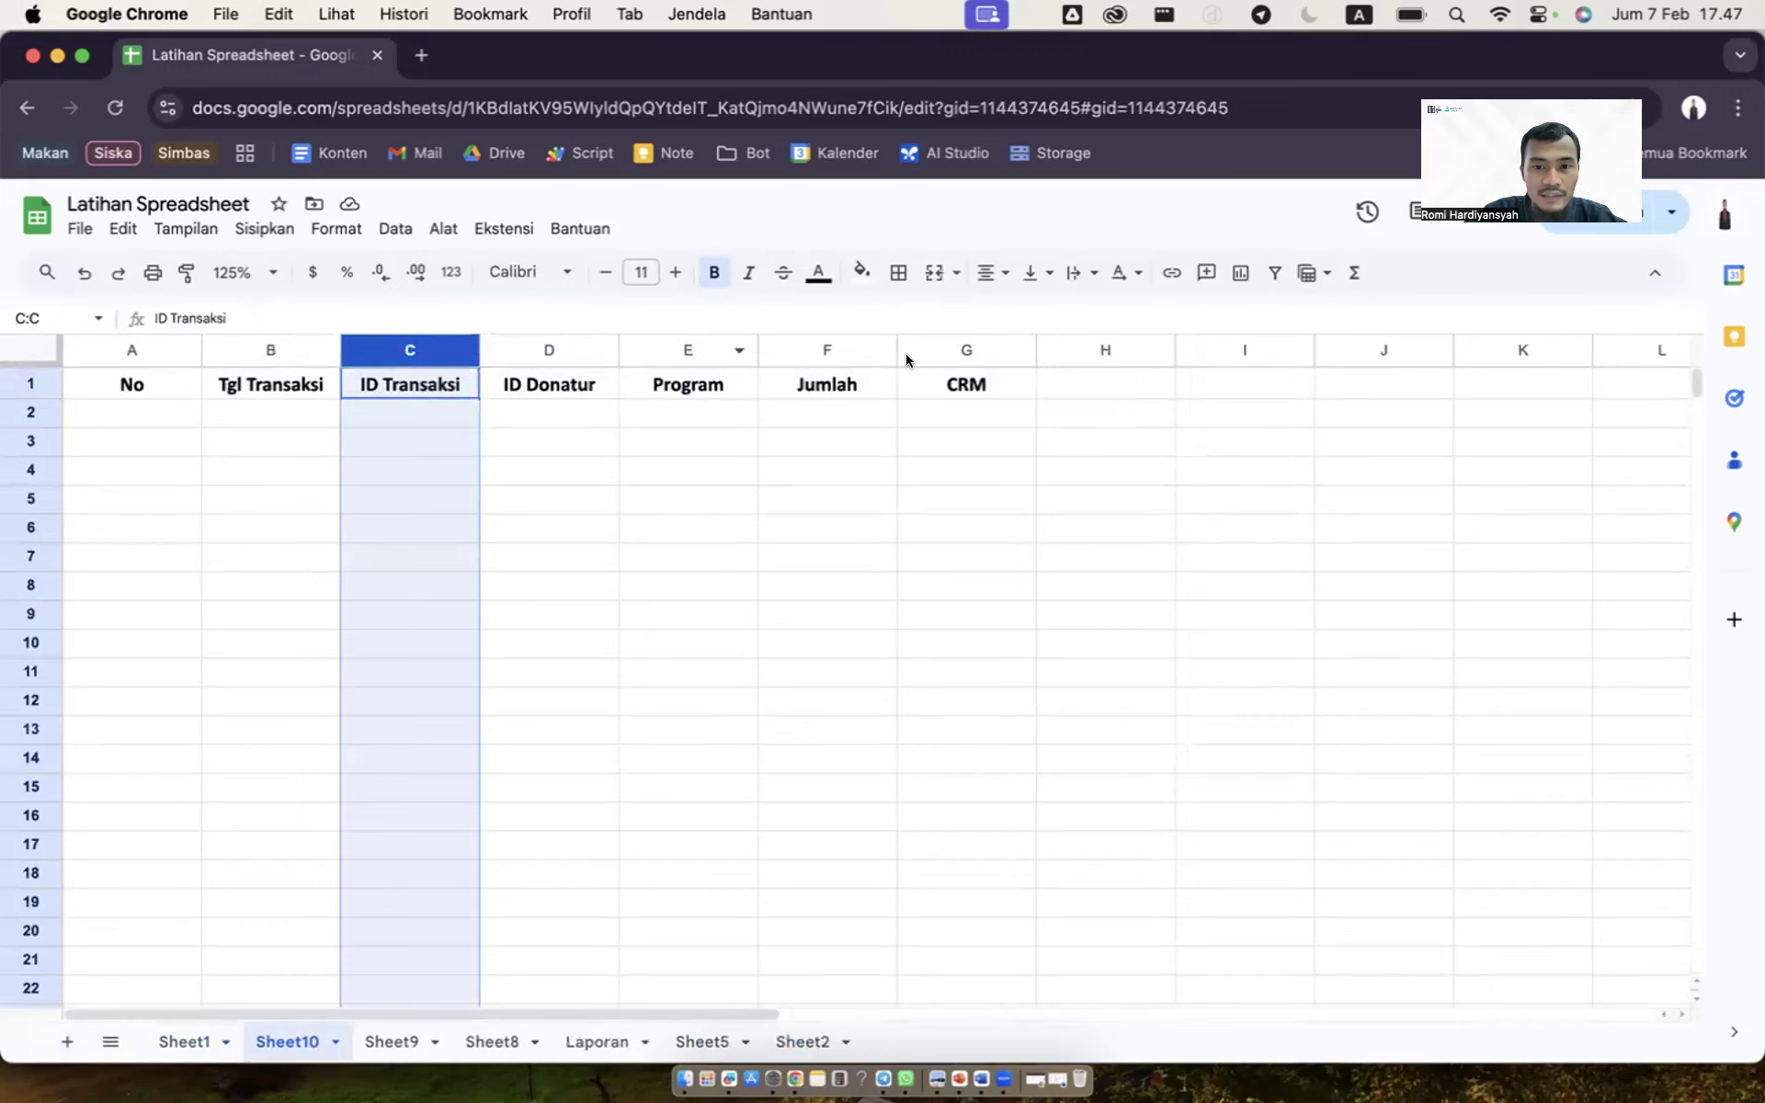
left_click(807, 353)
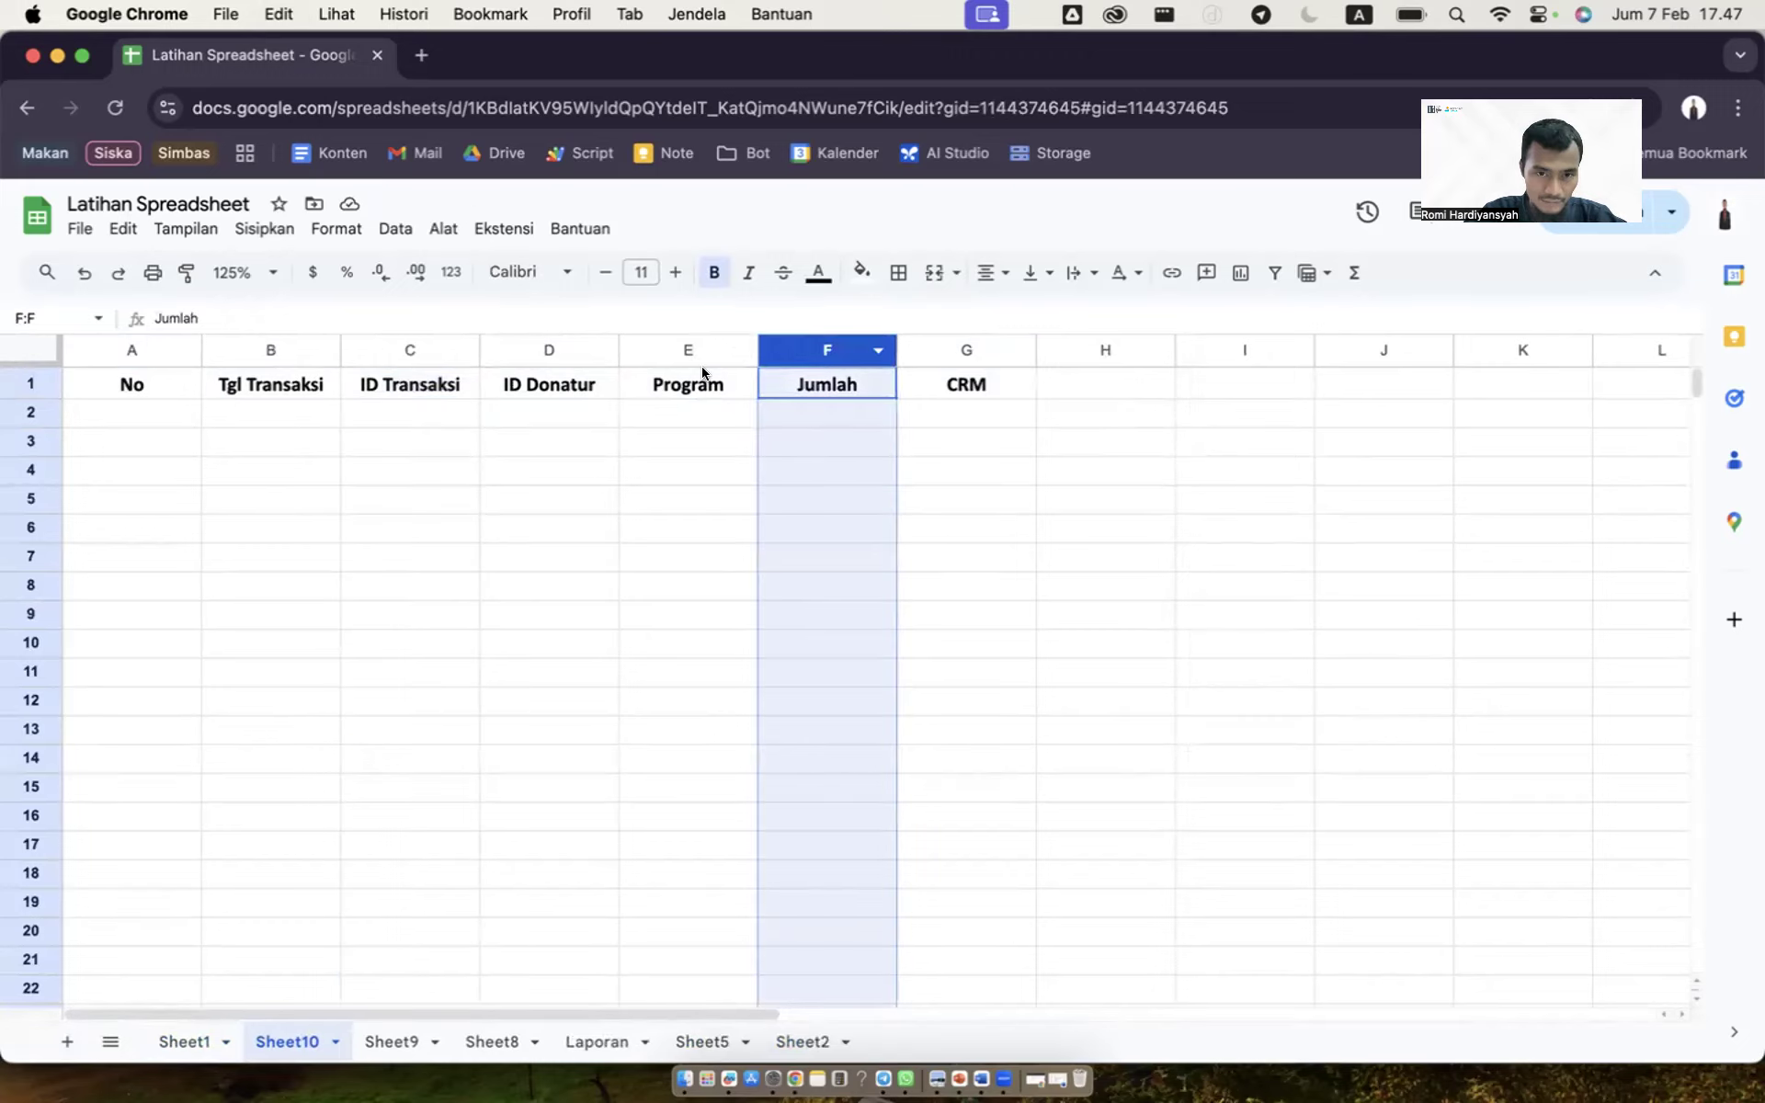
left_click(397, 338)
left_click_drag(397, 336, 260, 336)
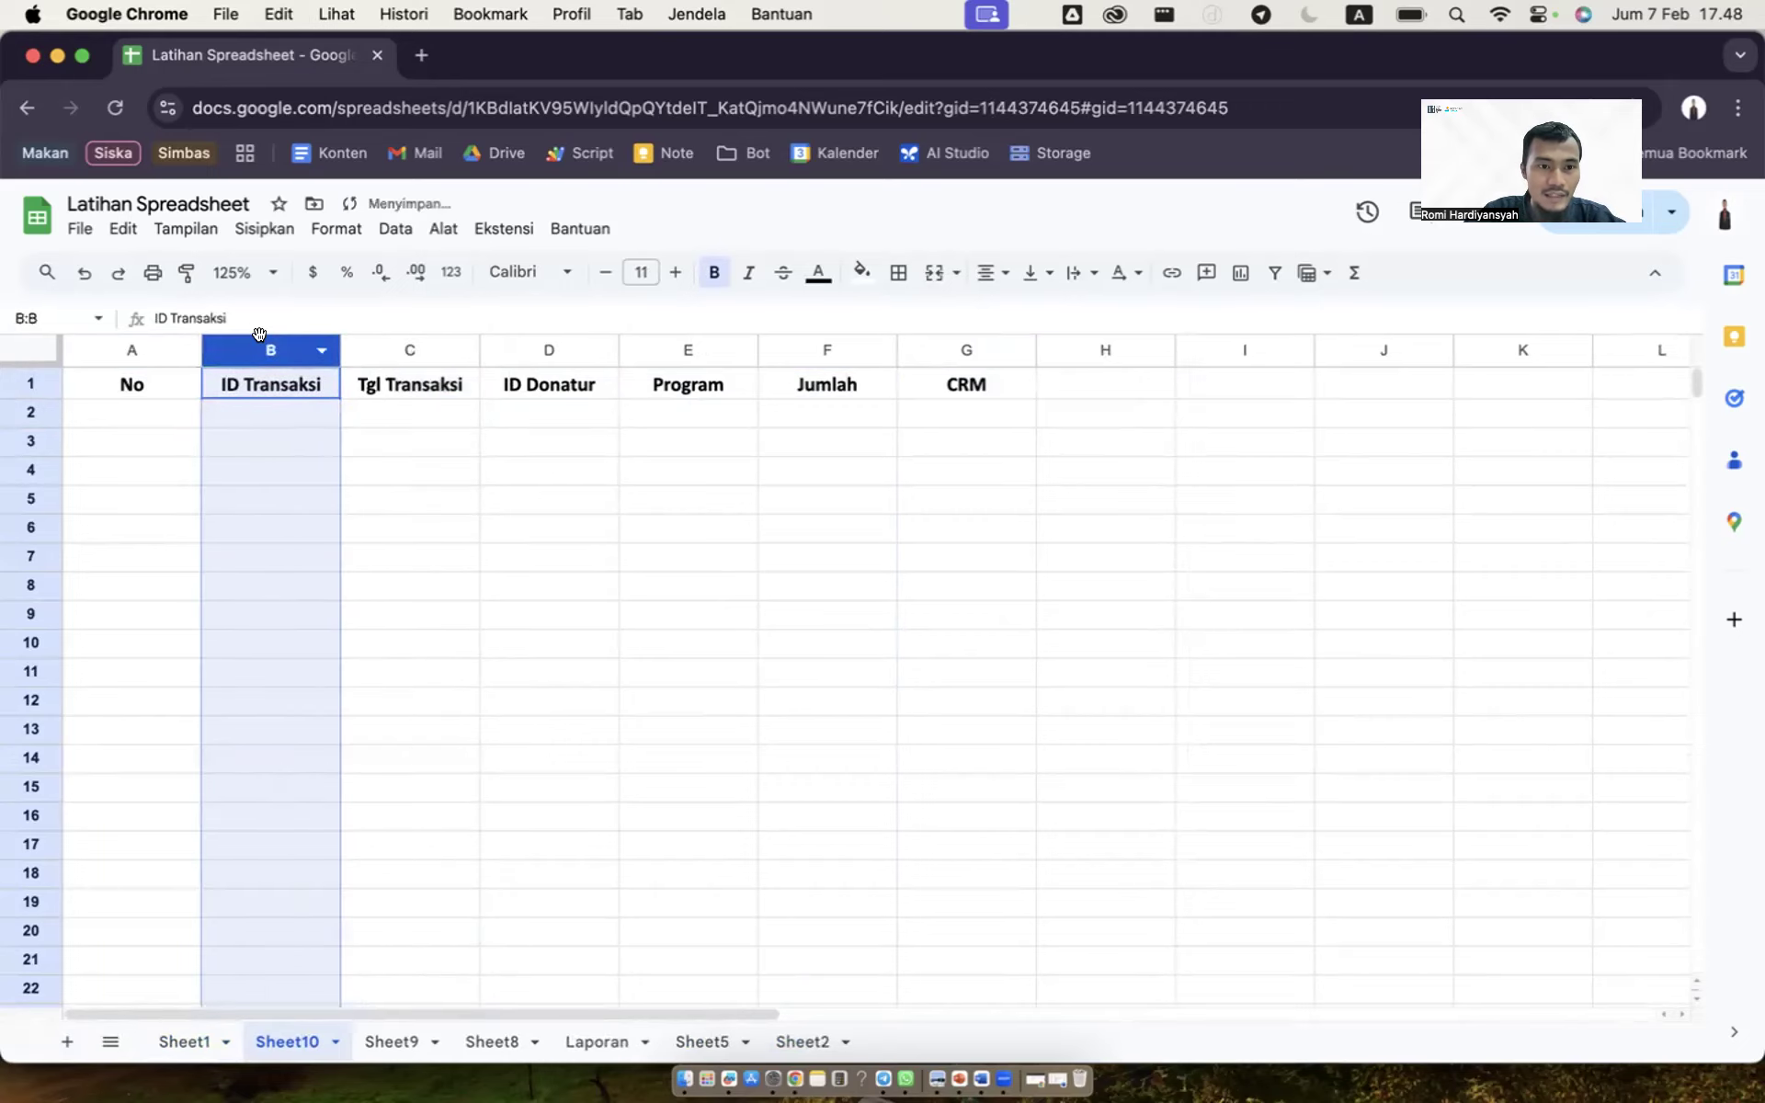
left_click(557, 342)
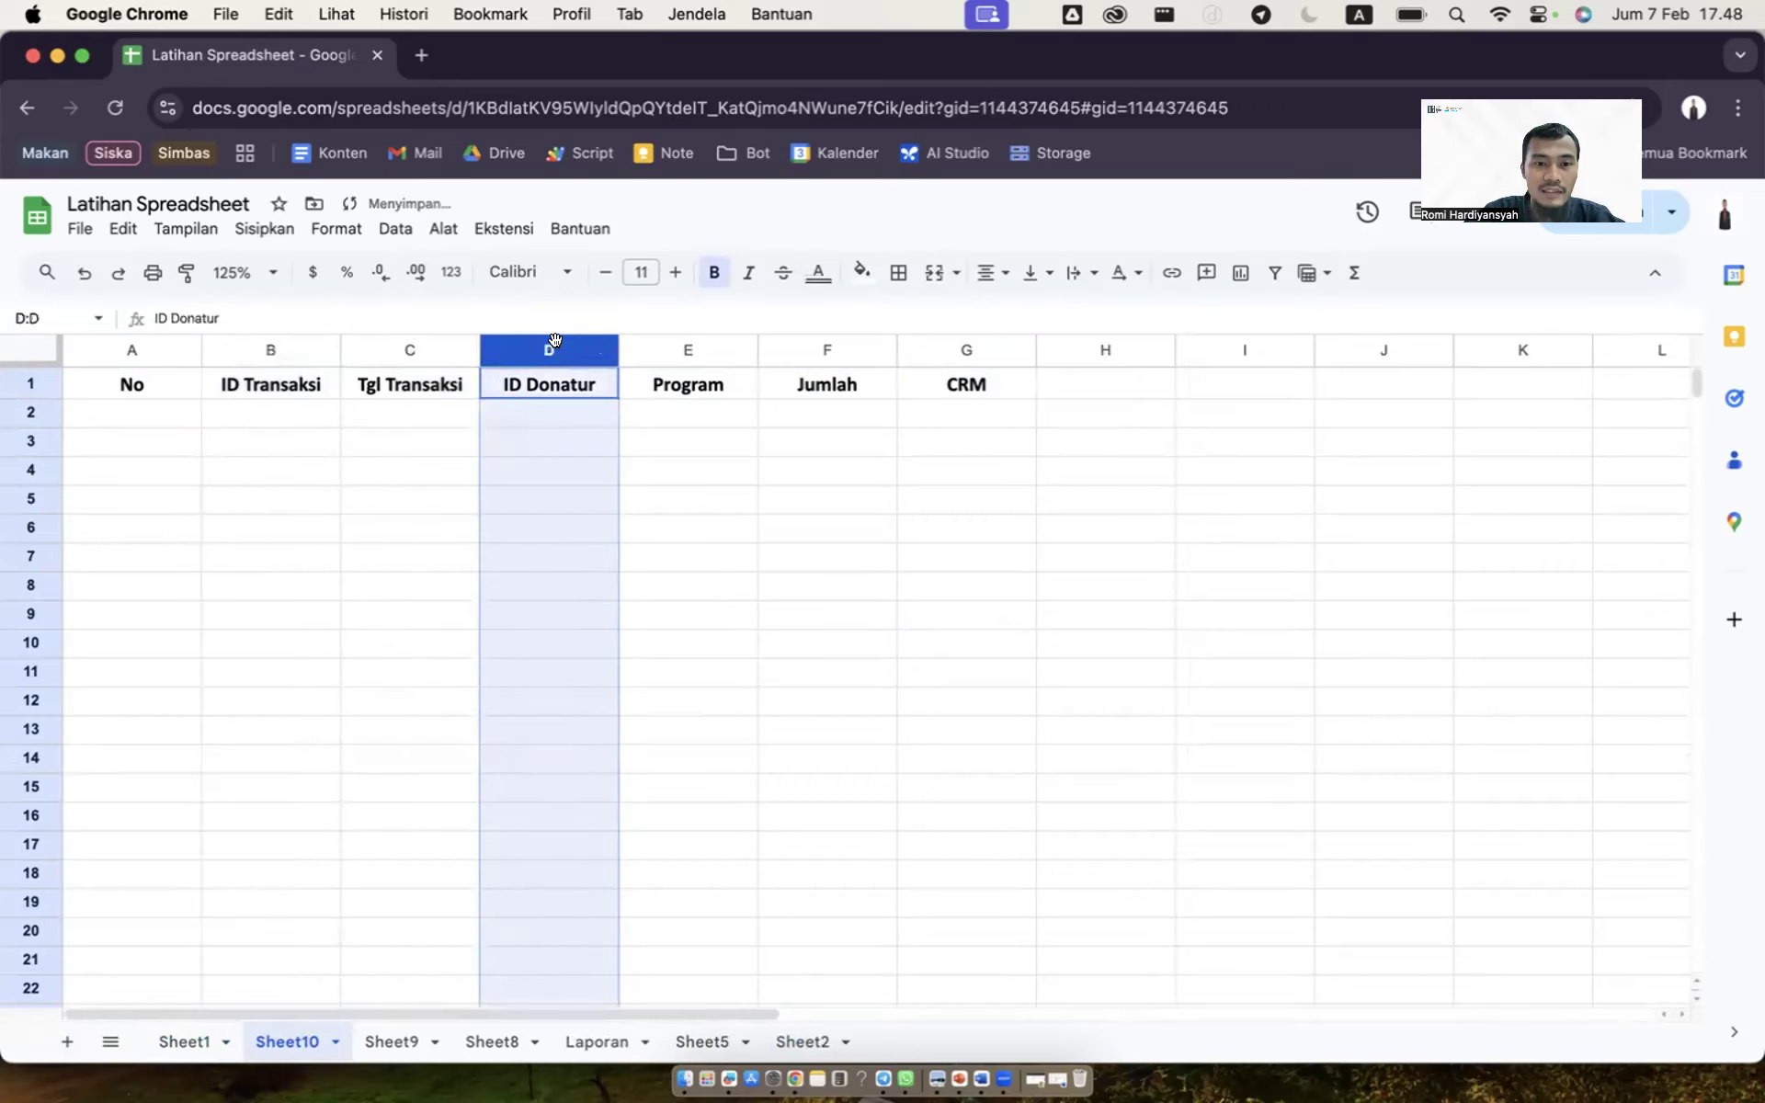
left_click_drag(535, 340, 1027, 387)
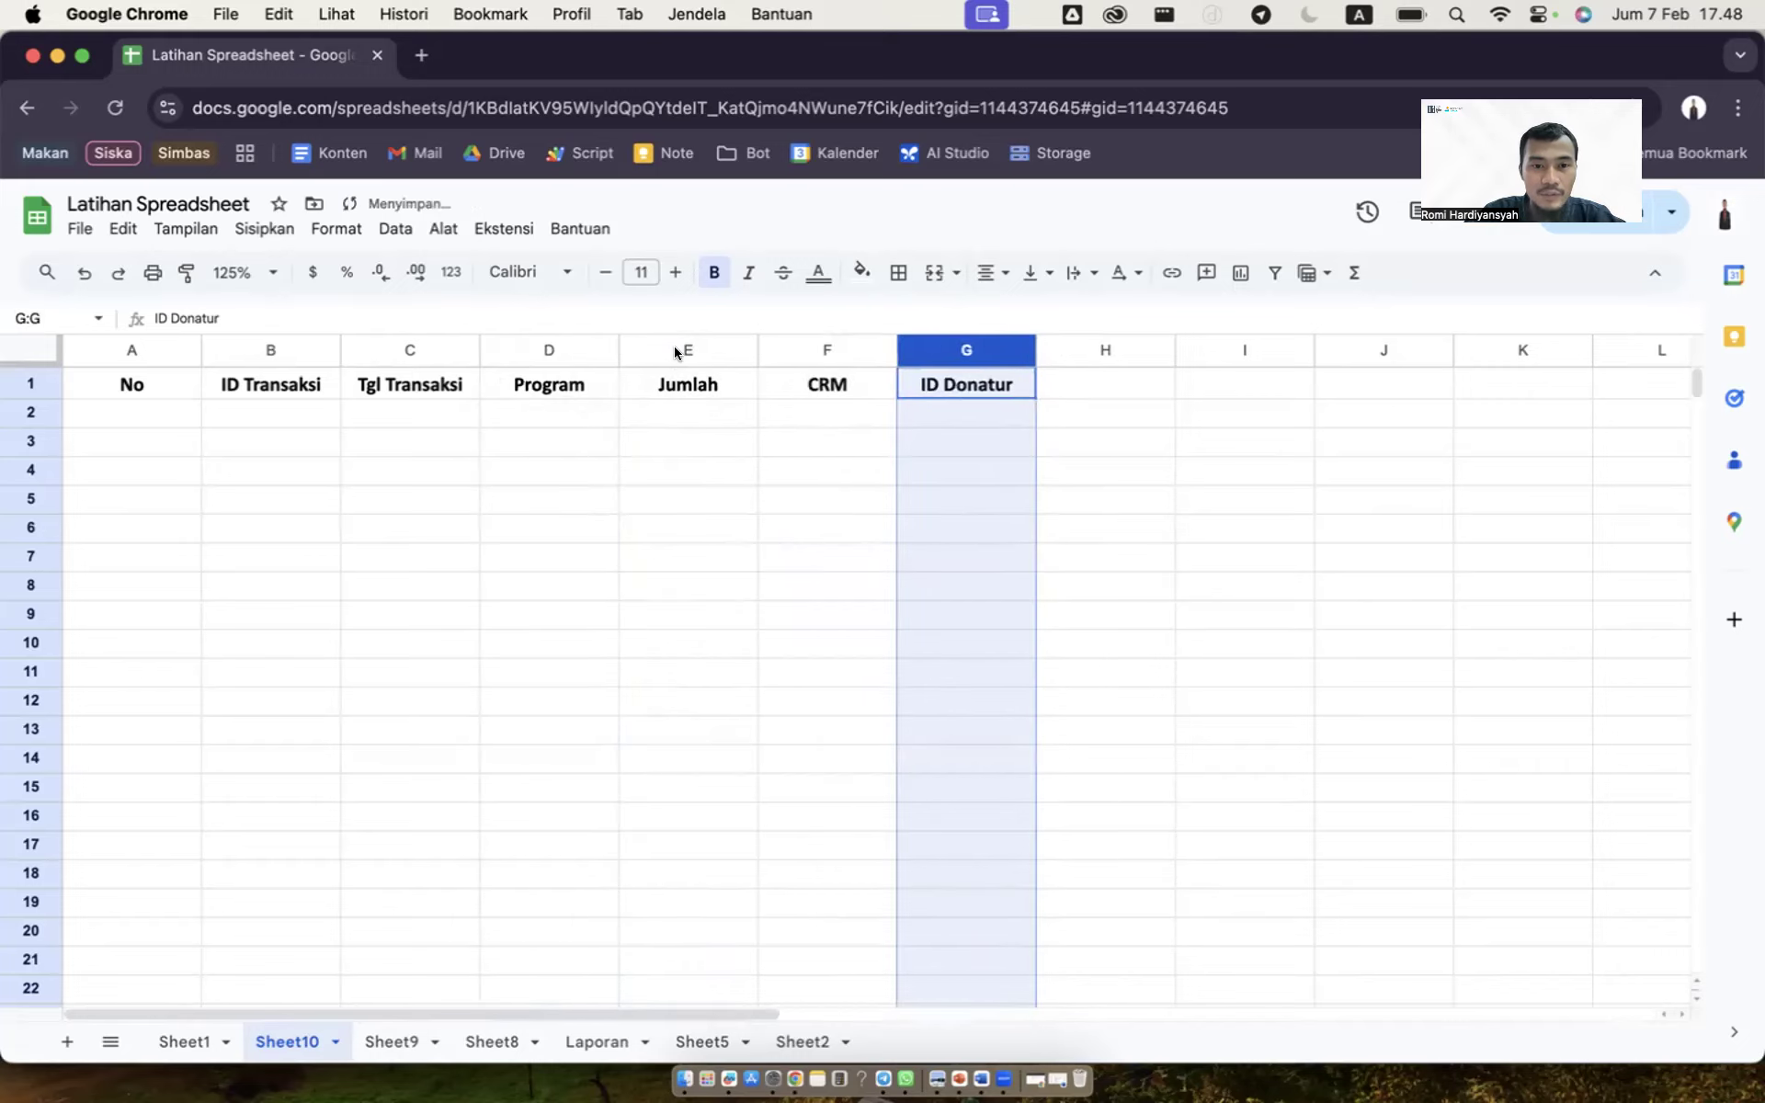
Step: Move the Jumlah column in front of the Program column
left_click_drag(675, 346, 524, 338)
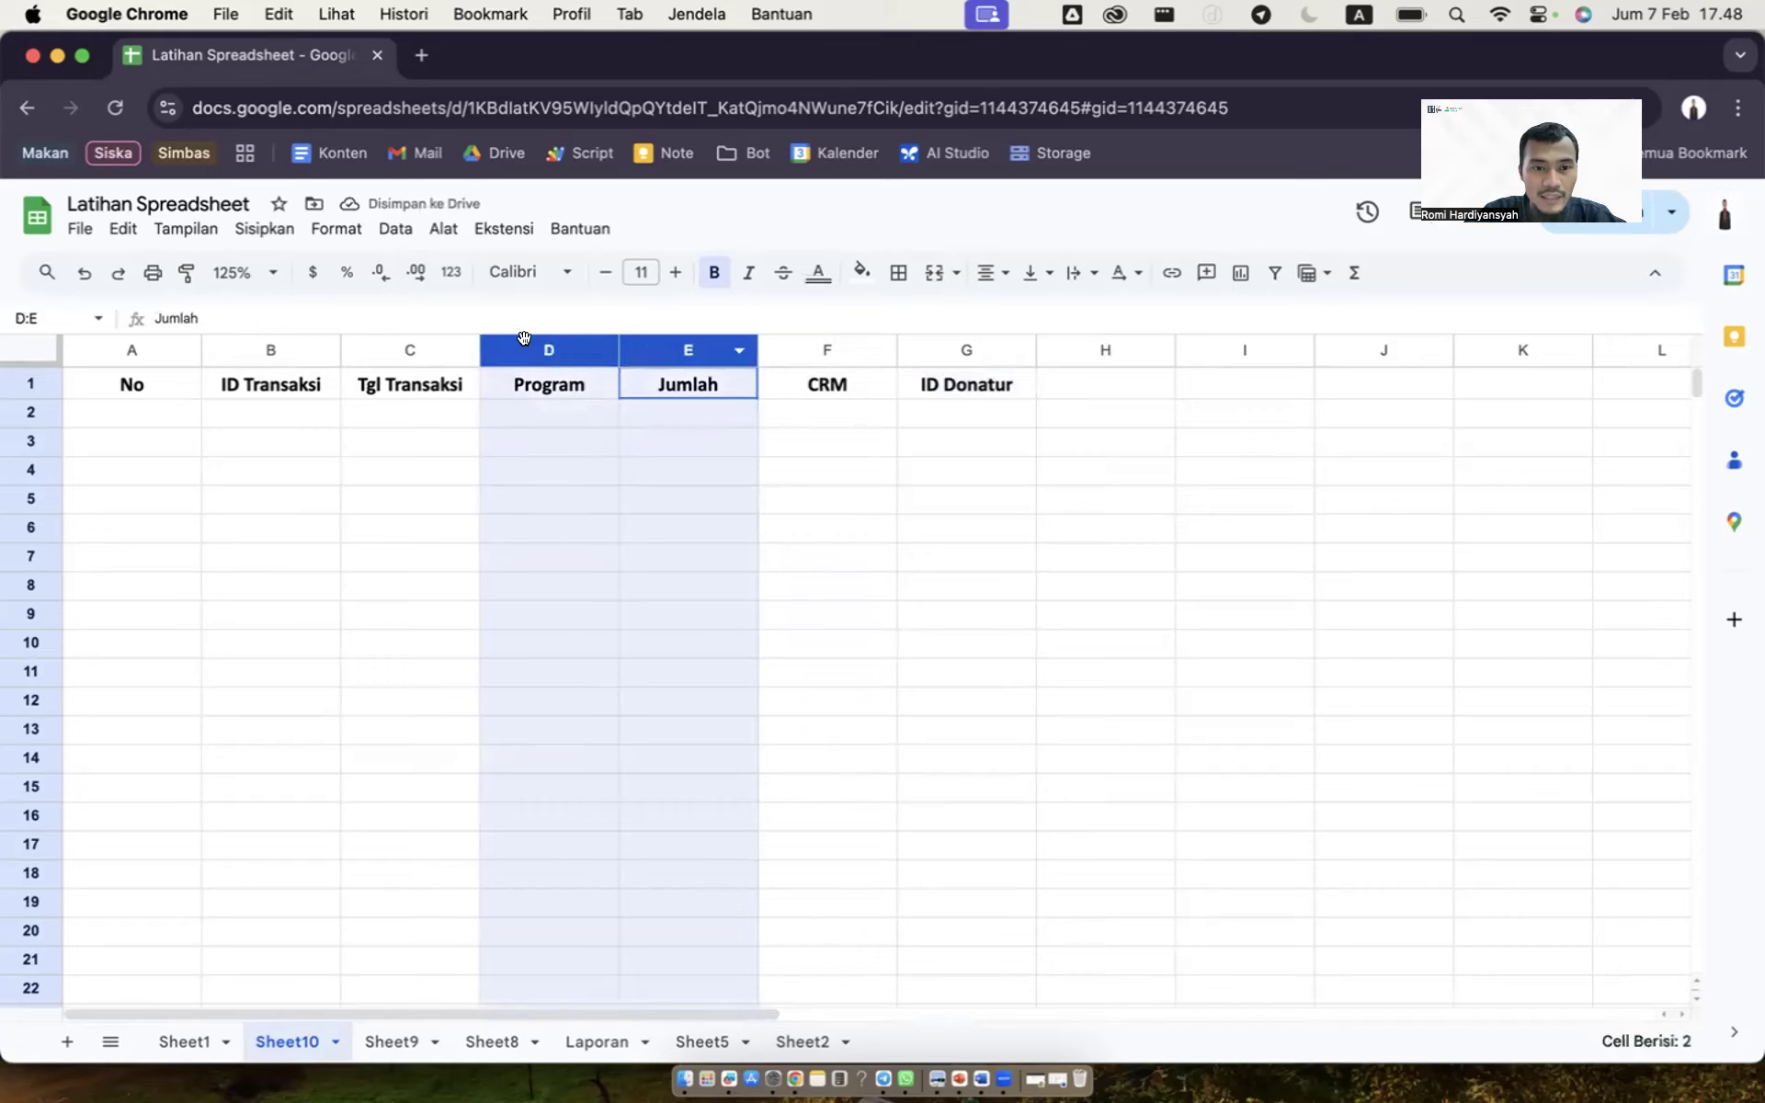
left_click(681, 423)
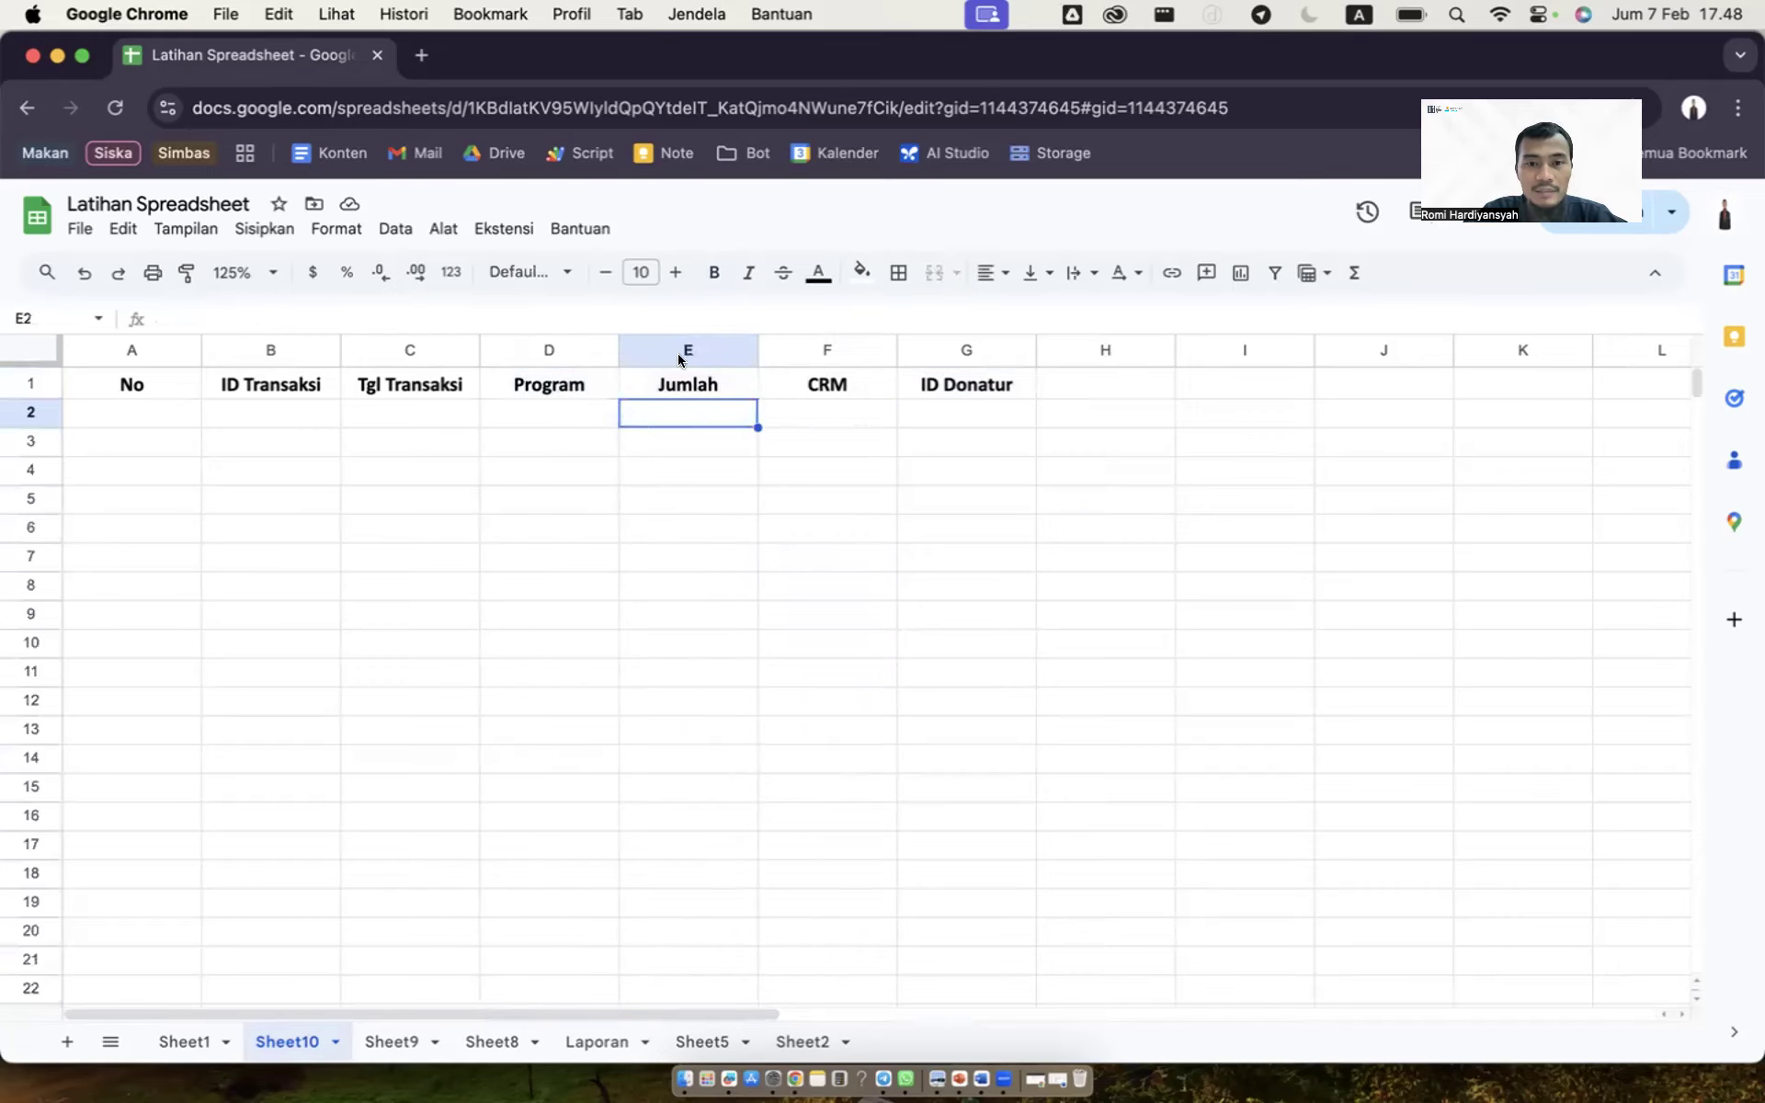
left_click(680, 350)
left_click_drag(679, 350, 568, 348)
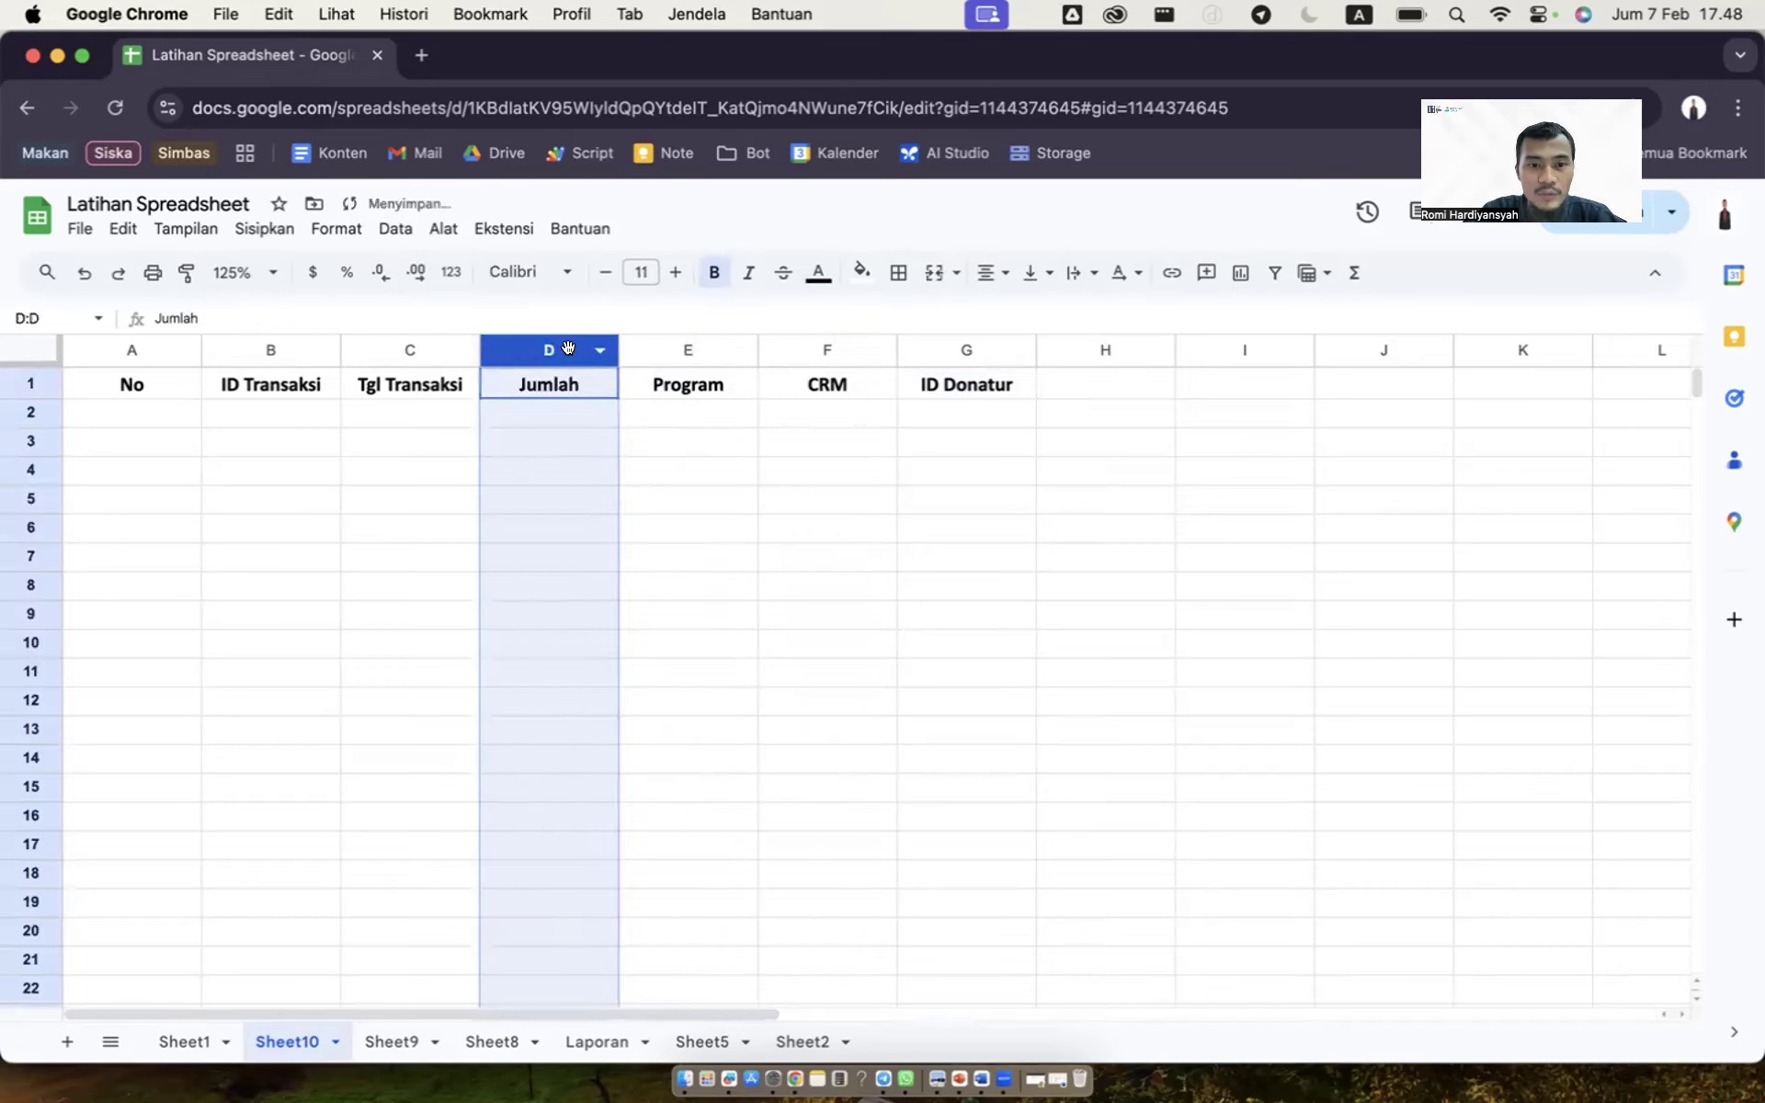
Step: Try pasting the copied Sheet1 header row into row 2 beneath the rearranged headers
left_click(182, 1039)
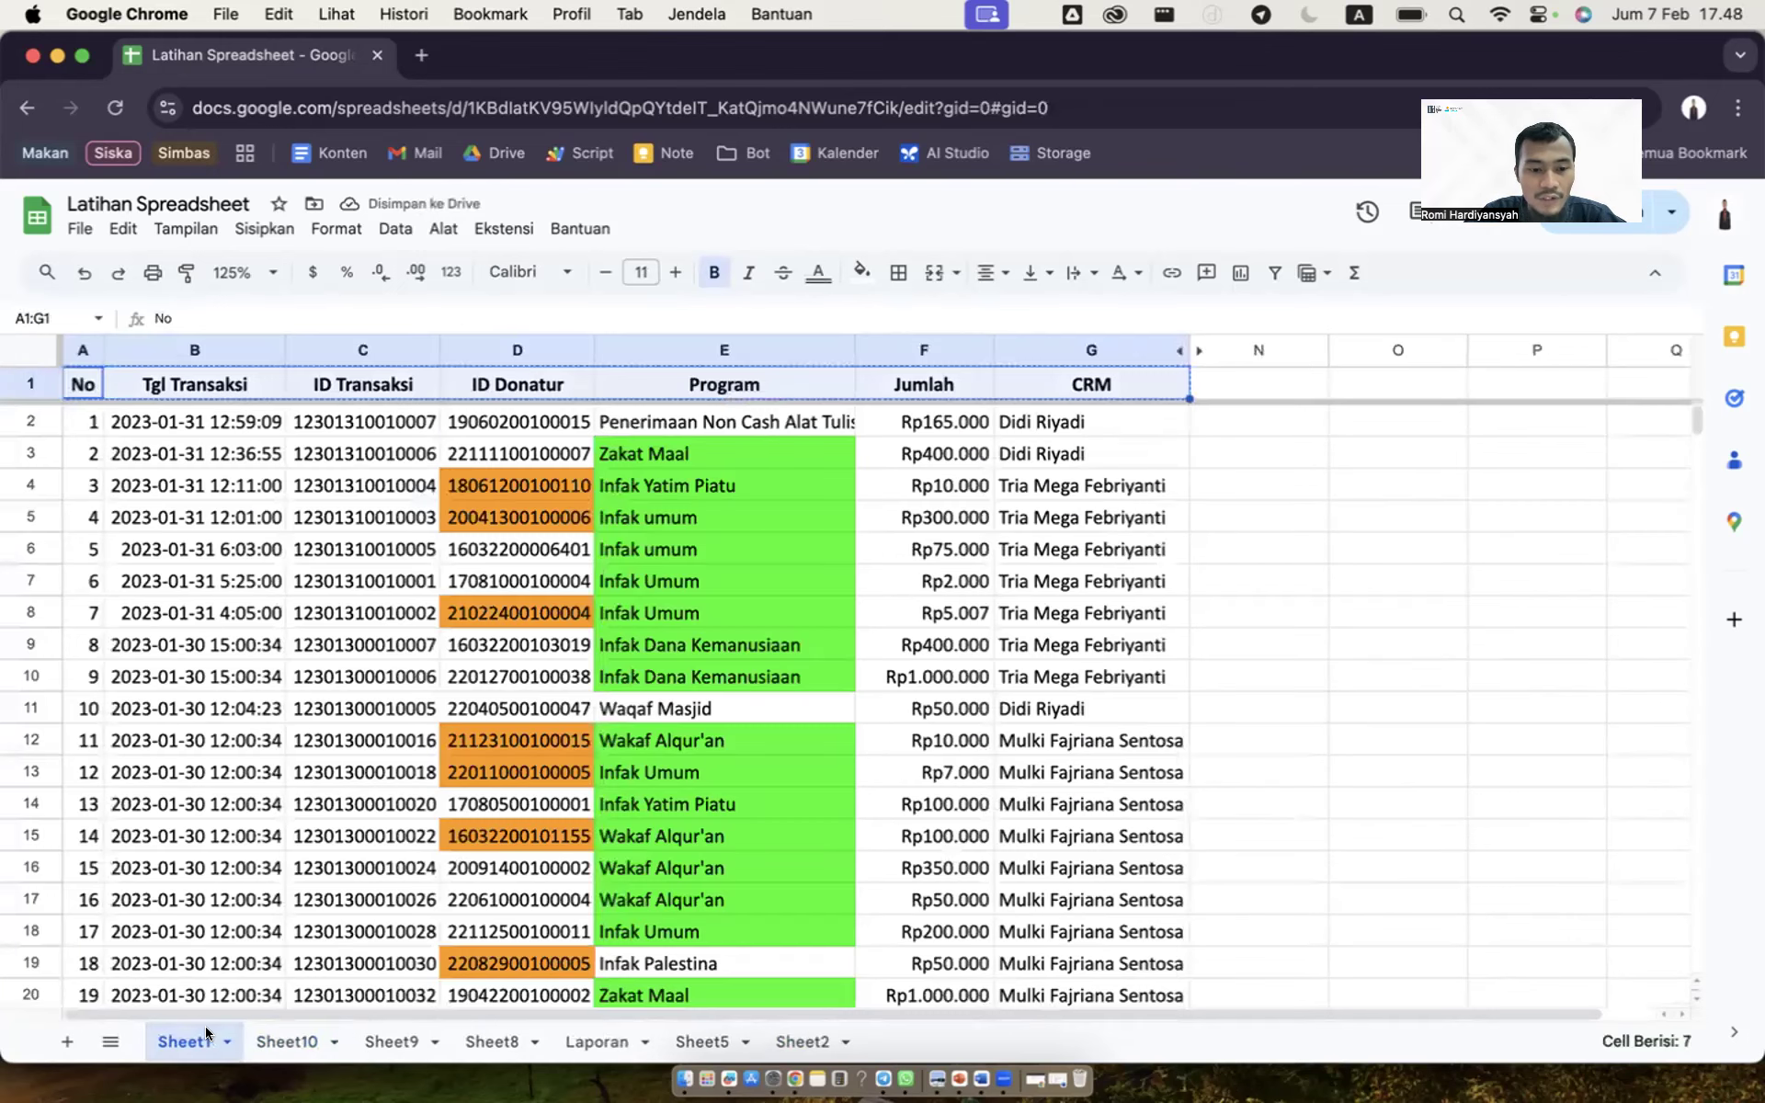
left_click(273, 1033)
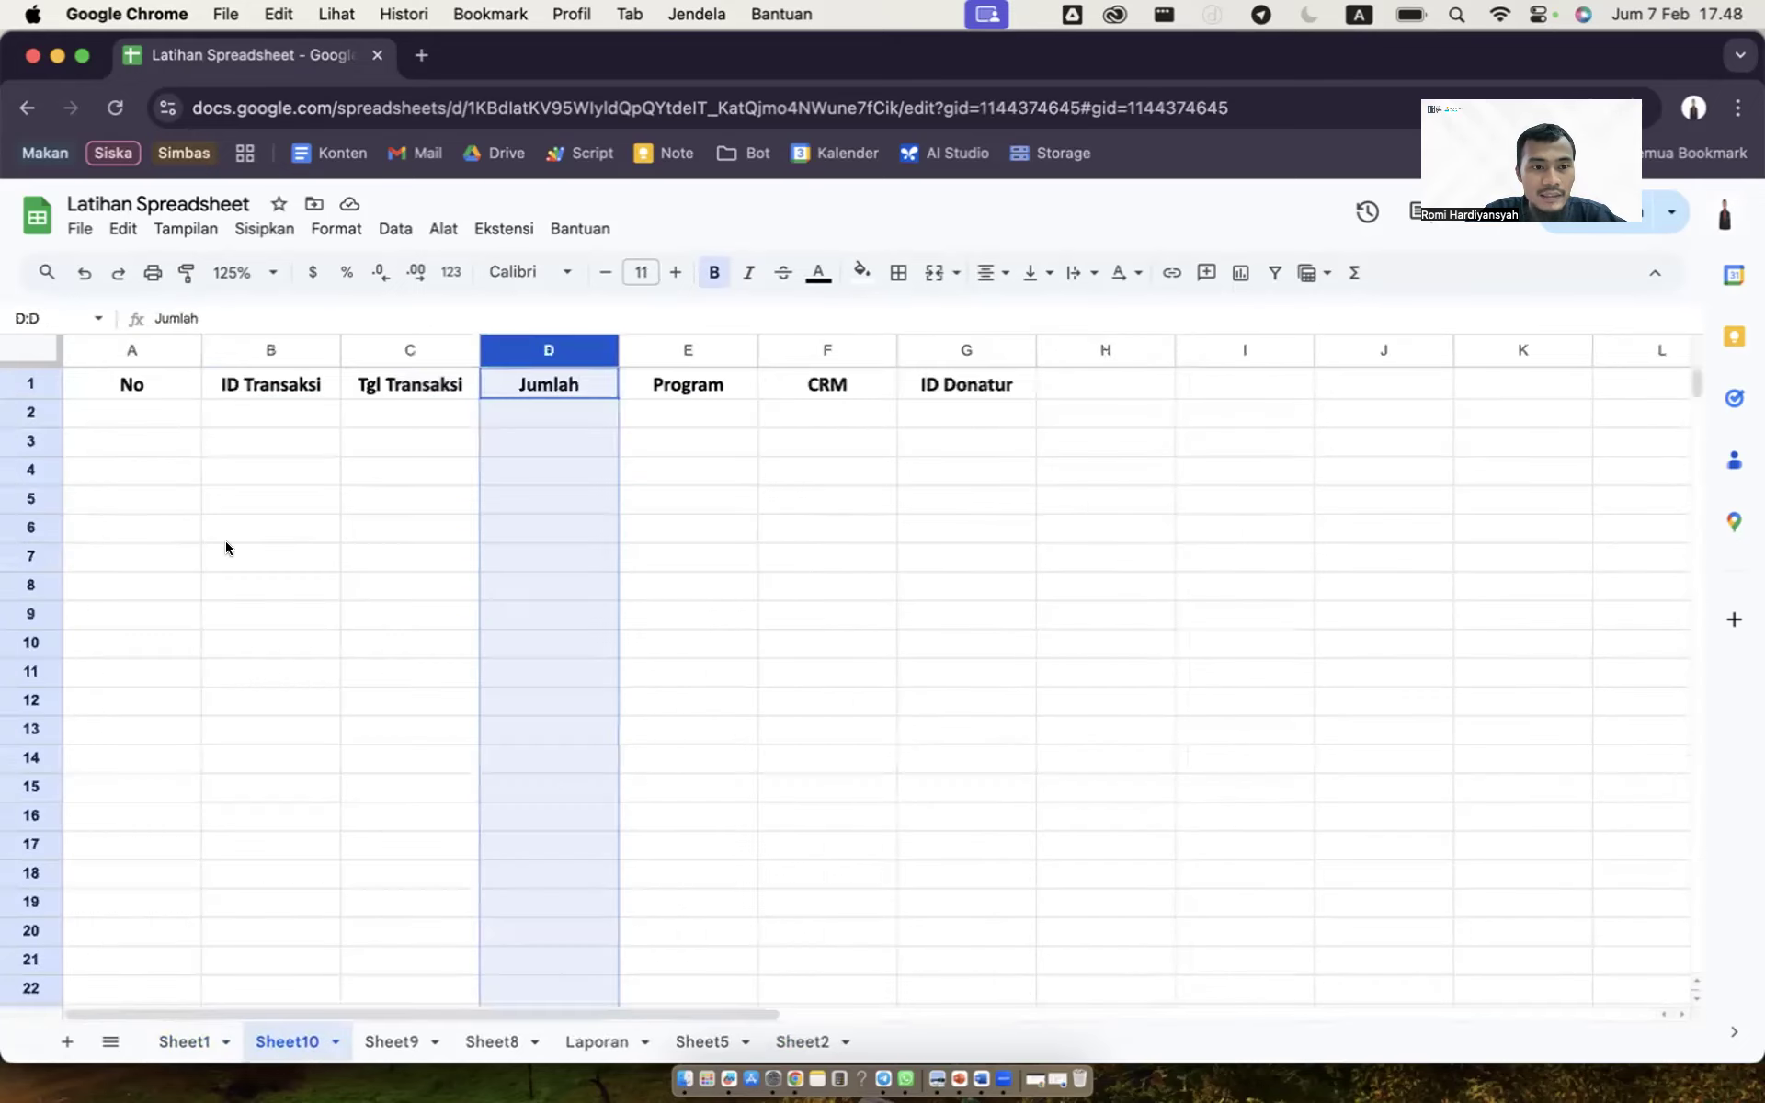
left_click(128, 416)
key("cmd+v")
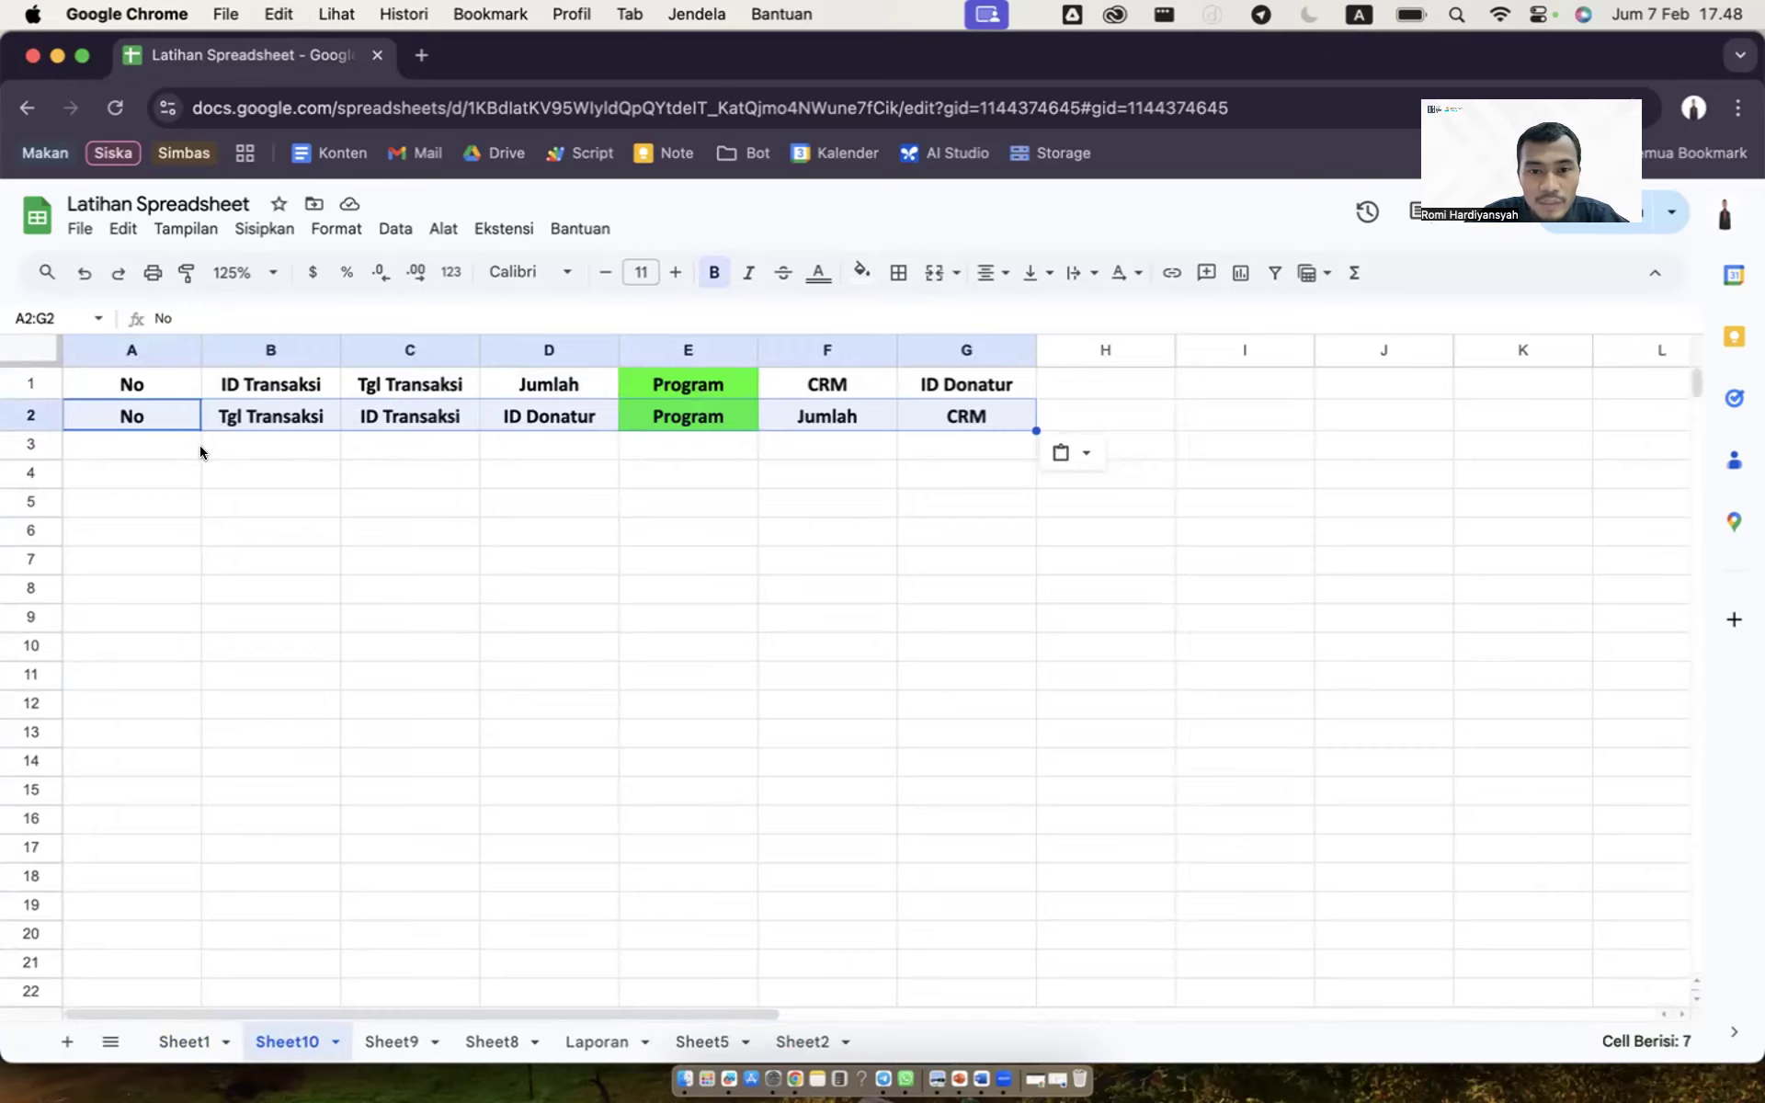
key("Delete")
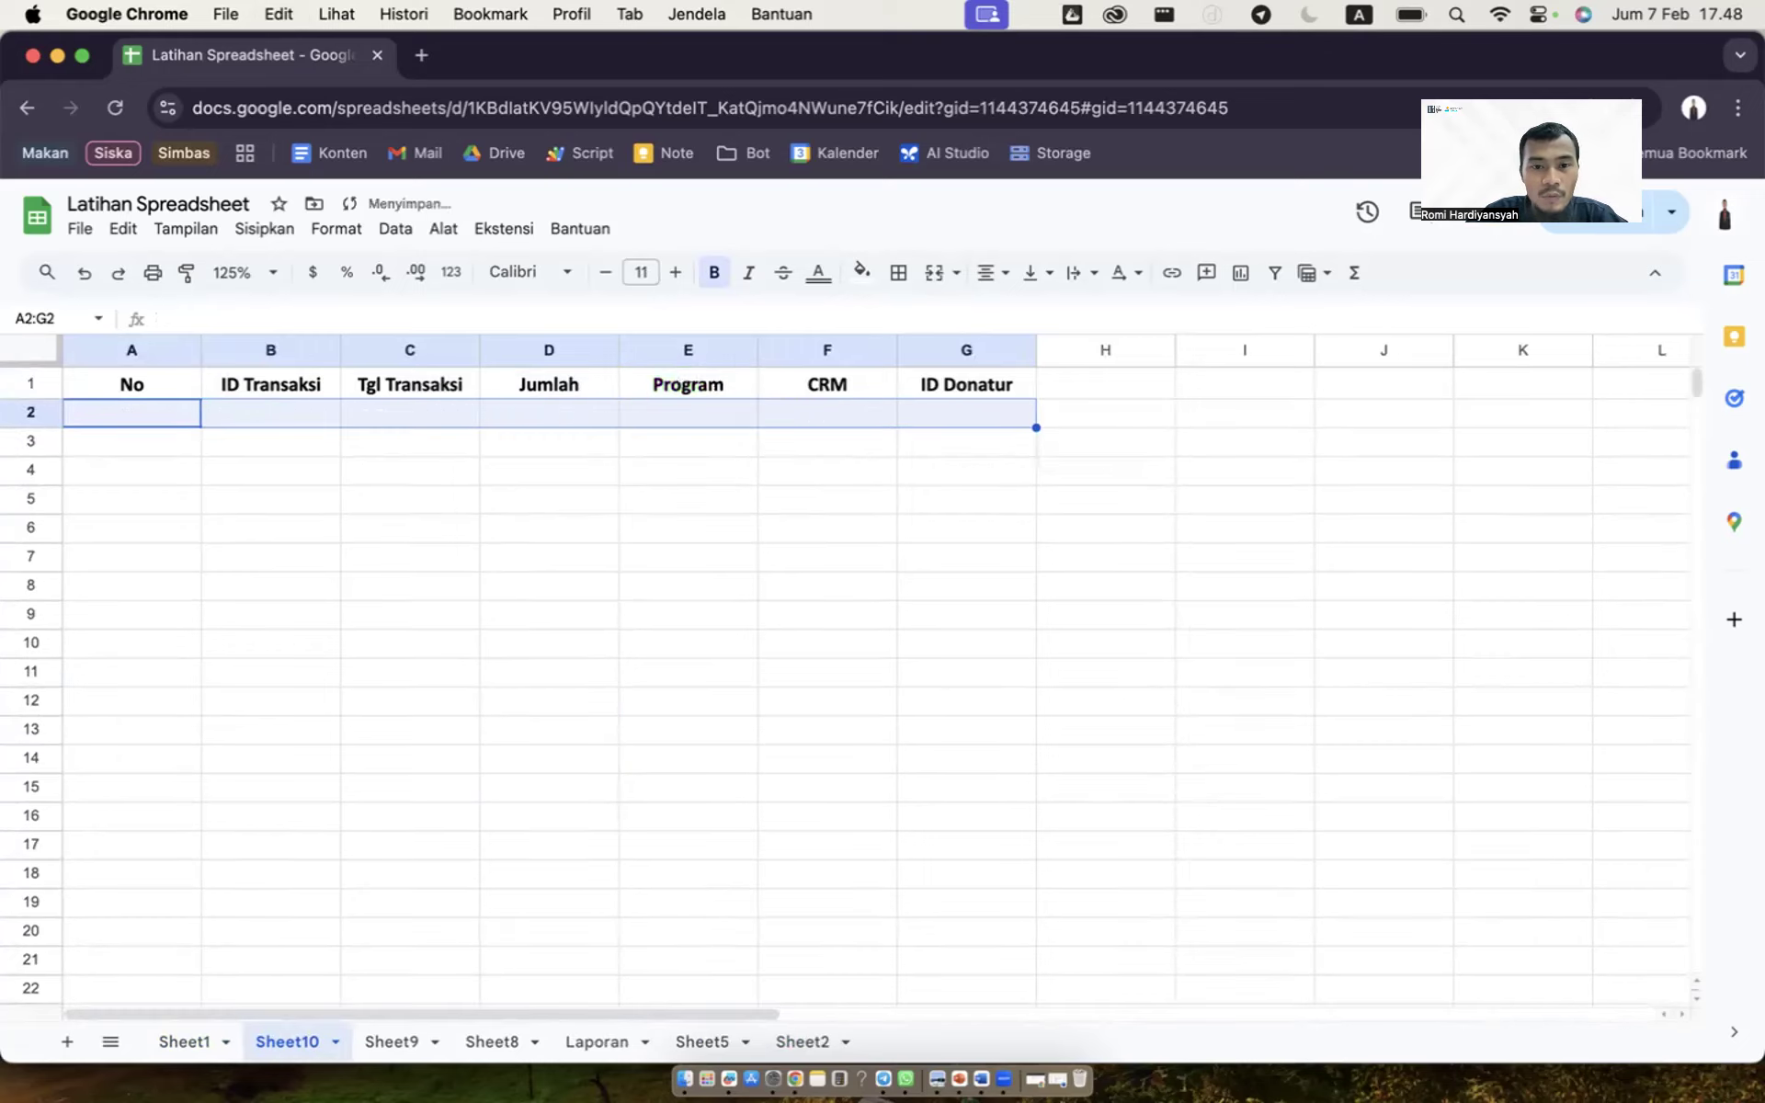
Step: Move the Program column to the very front, before the No column
left_click(670, 342)
left_click_drag(670, 337, 98, 323)
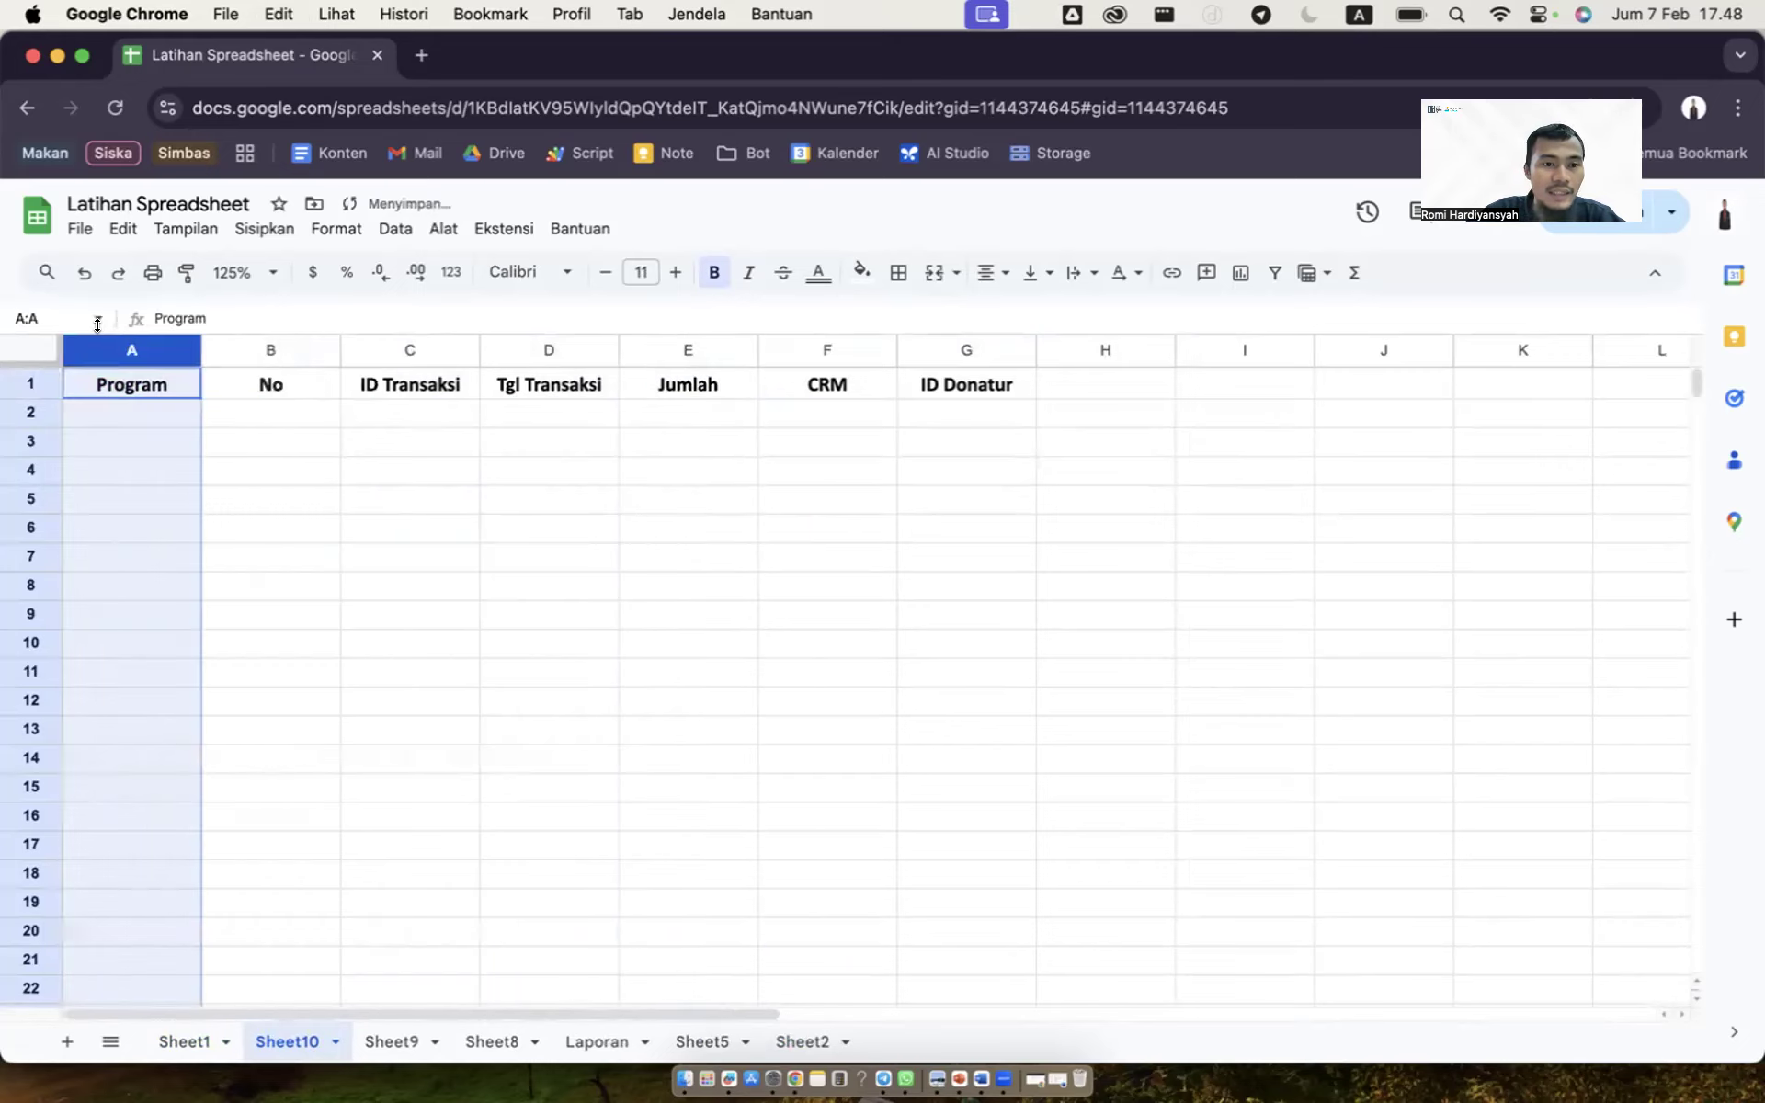
left_click(303, 448)
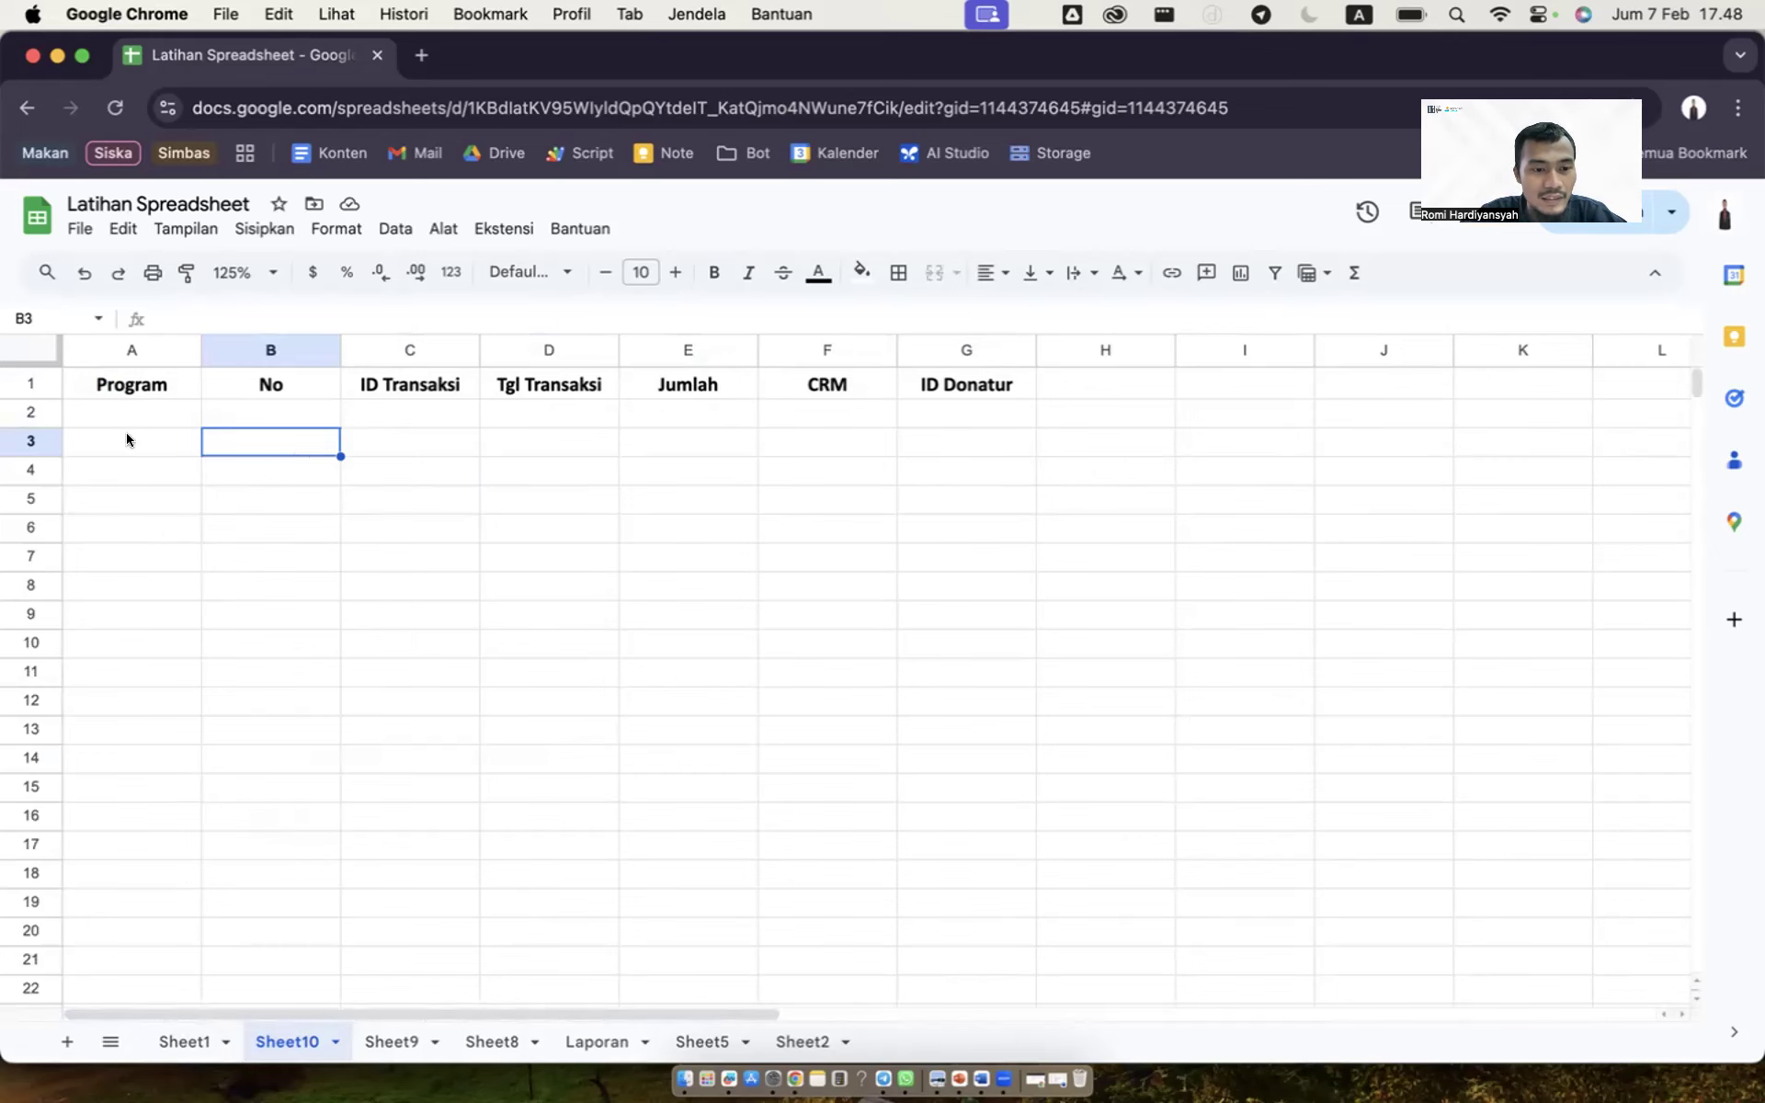
Step: Compare the column order in Sheet1 with the rearranged headers and check how far the transaction rows extend
left_click(183, 1039)
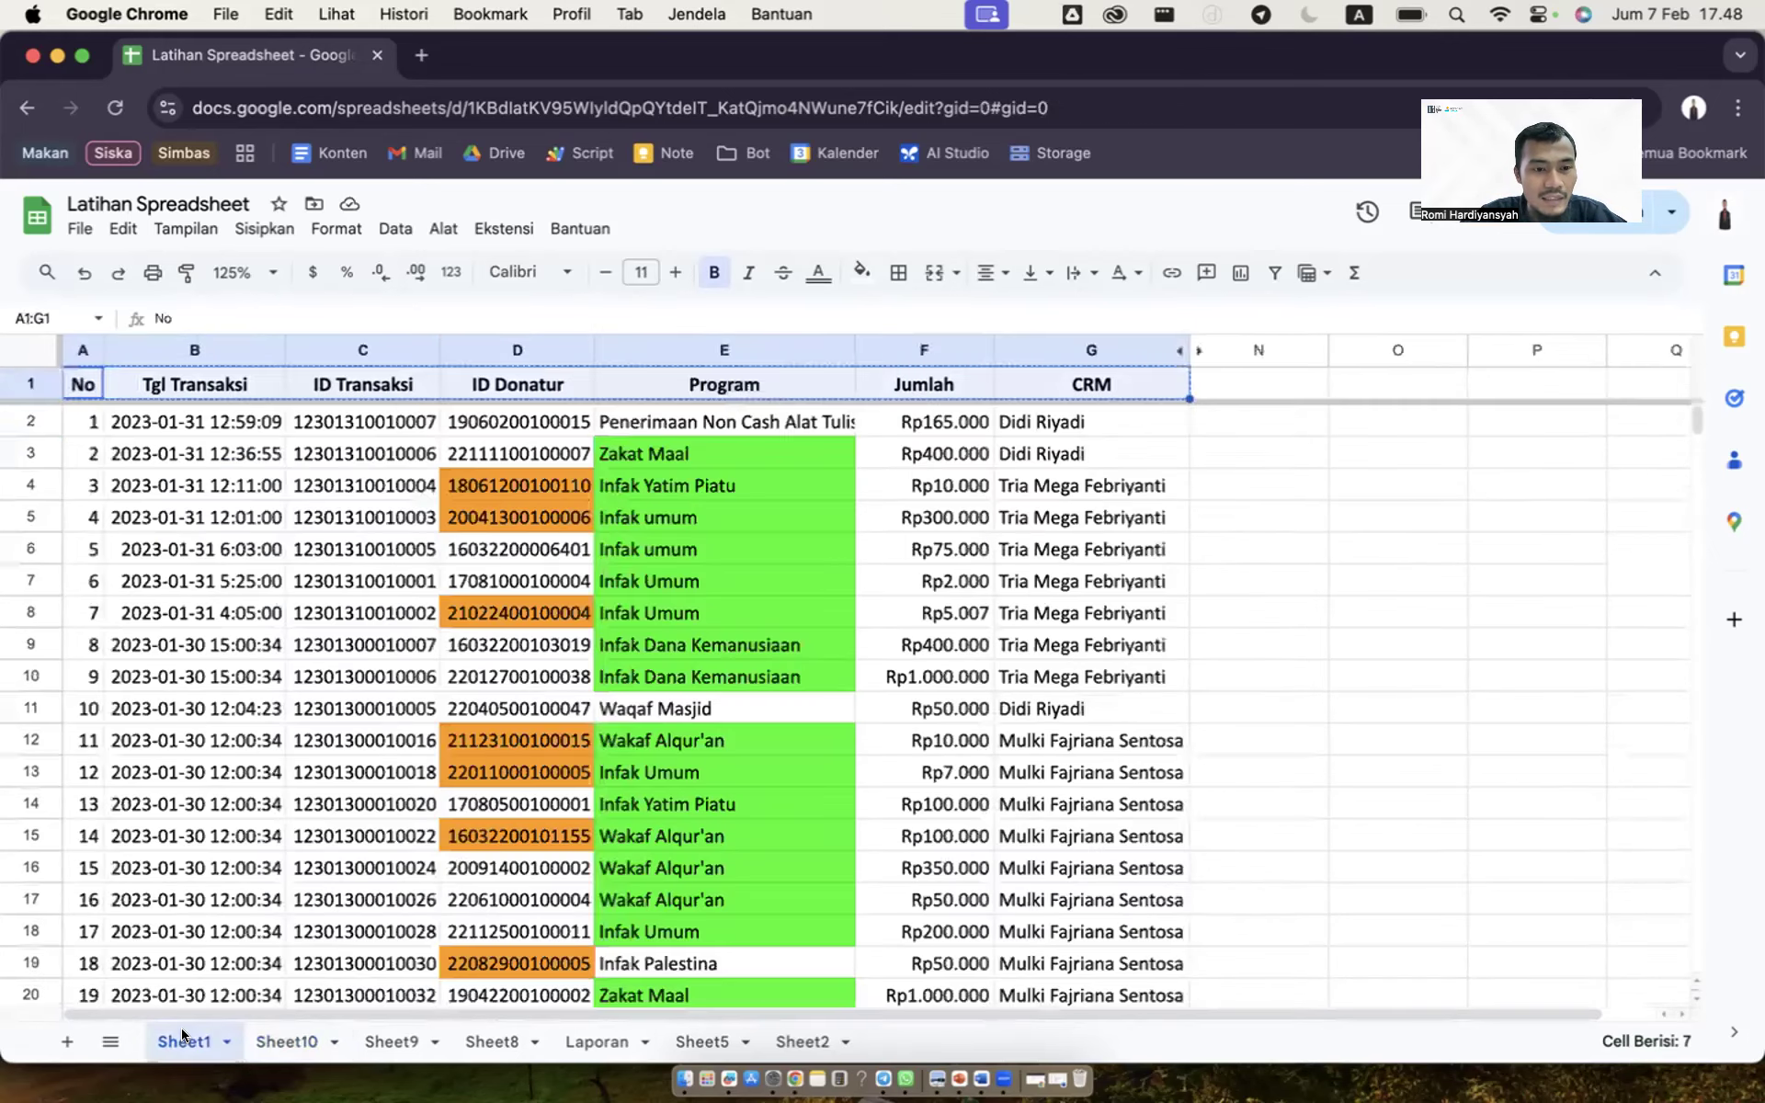
left_click(738, 393)
left_click(286, 1041)
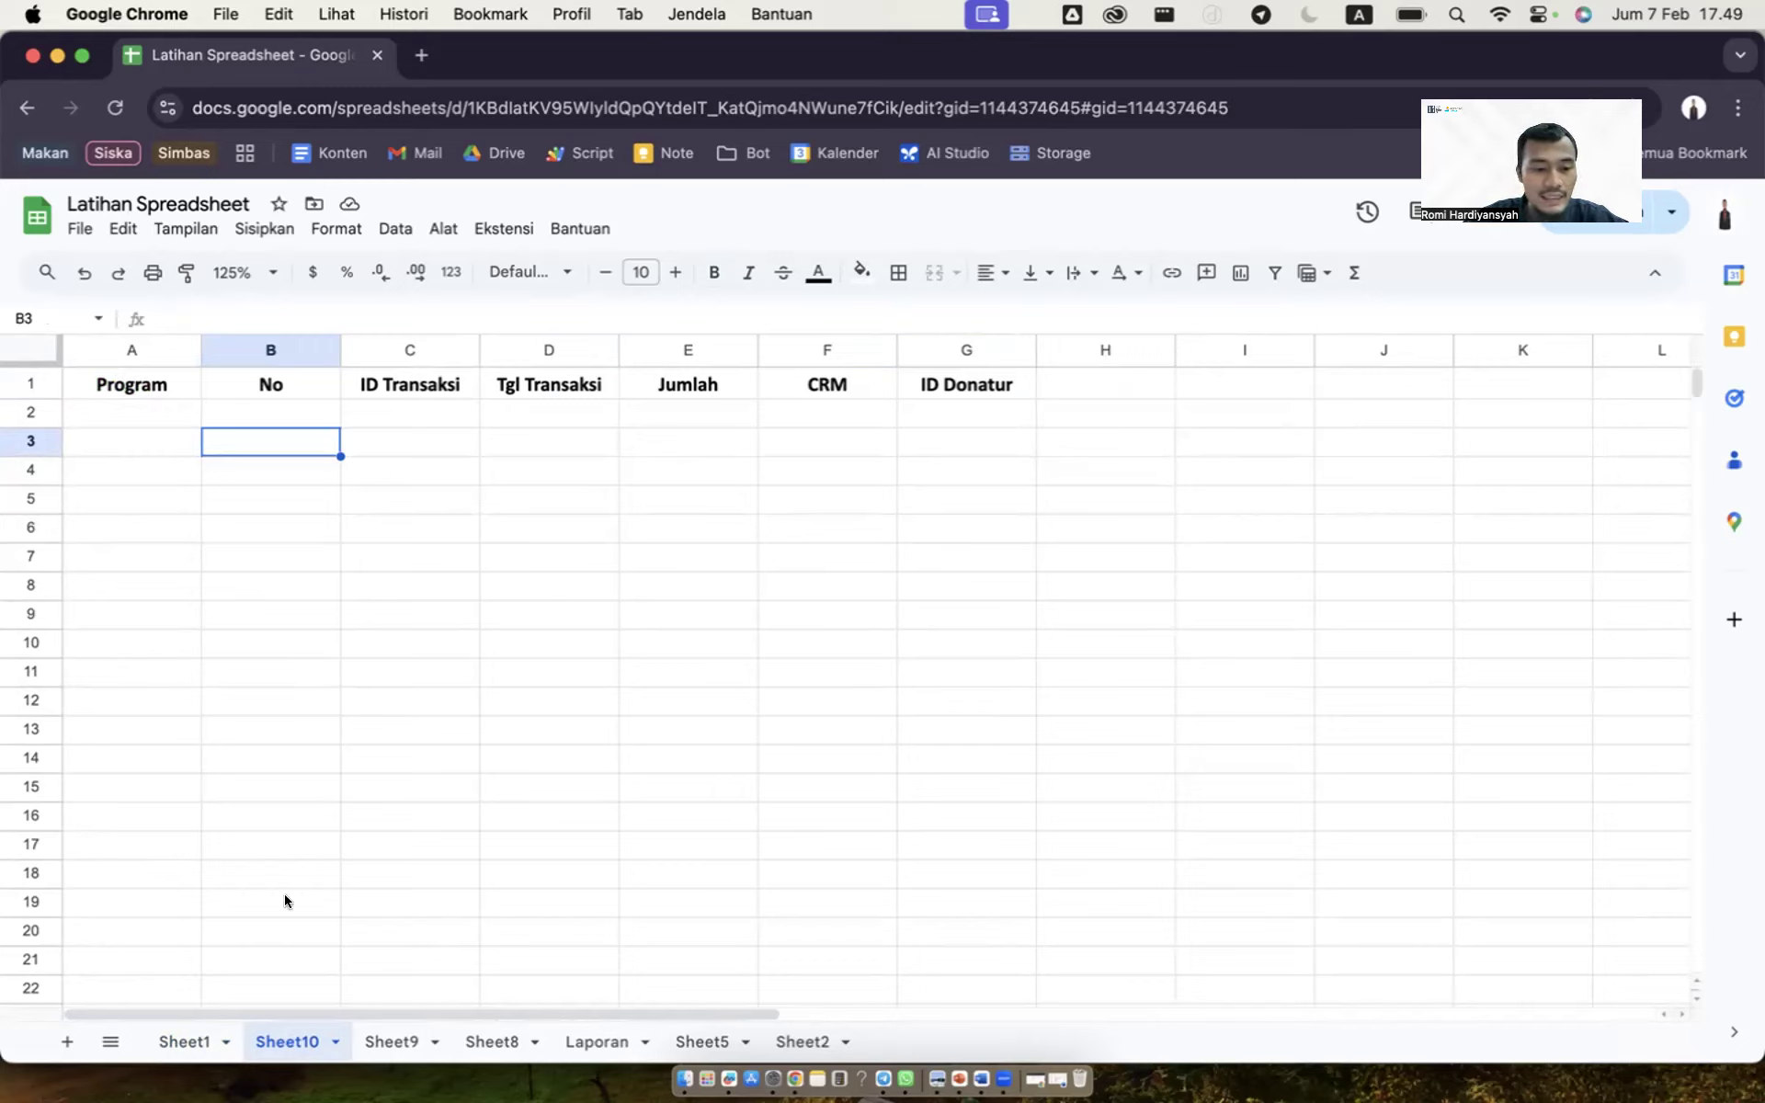
left_click(142, 406)
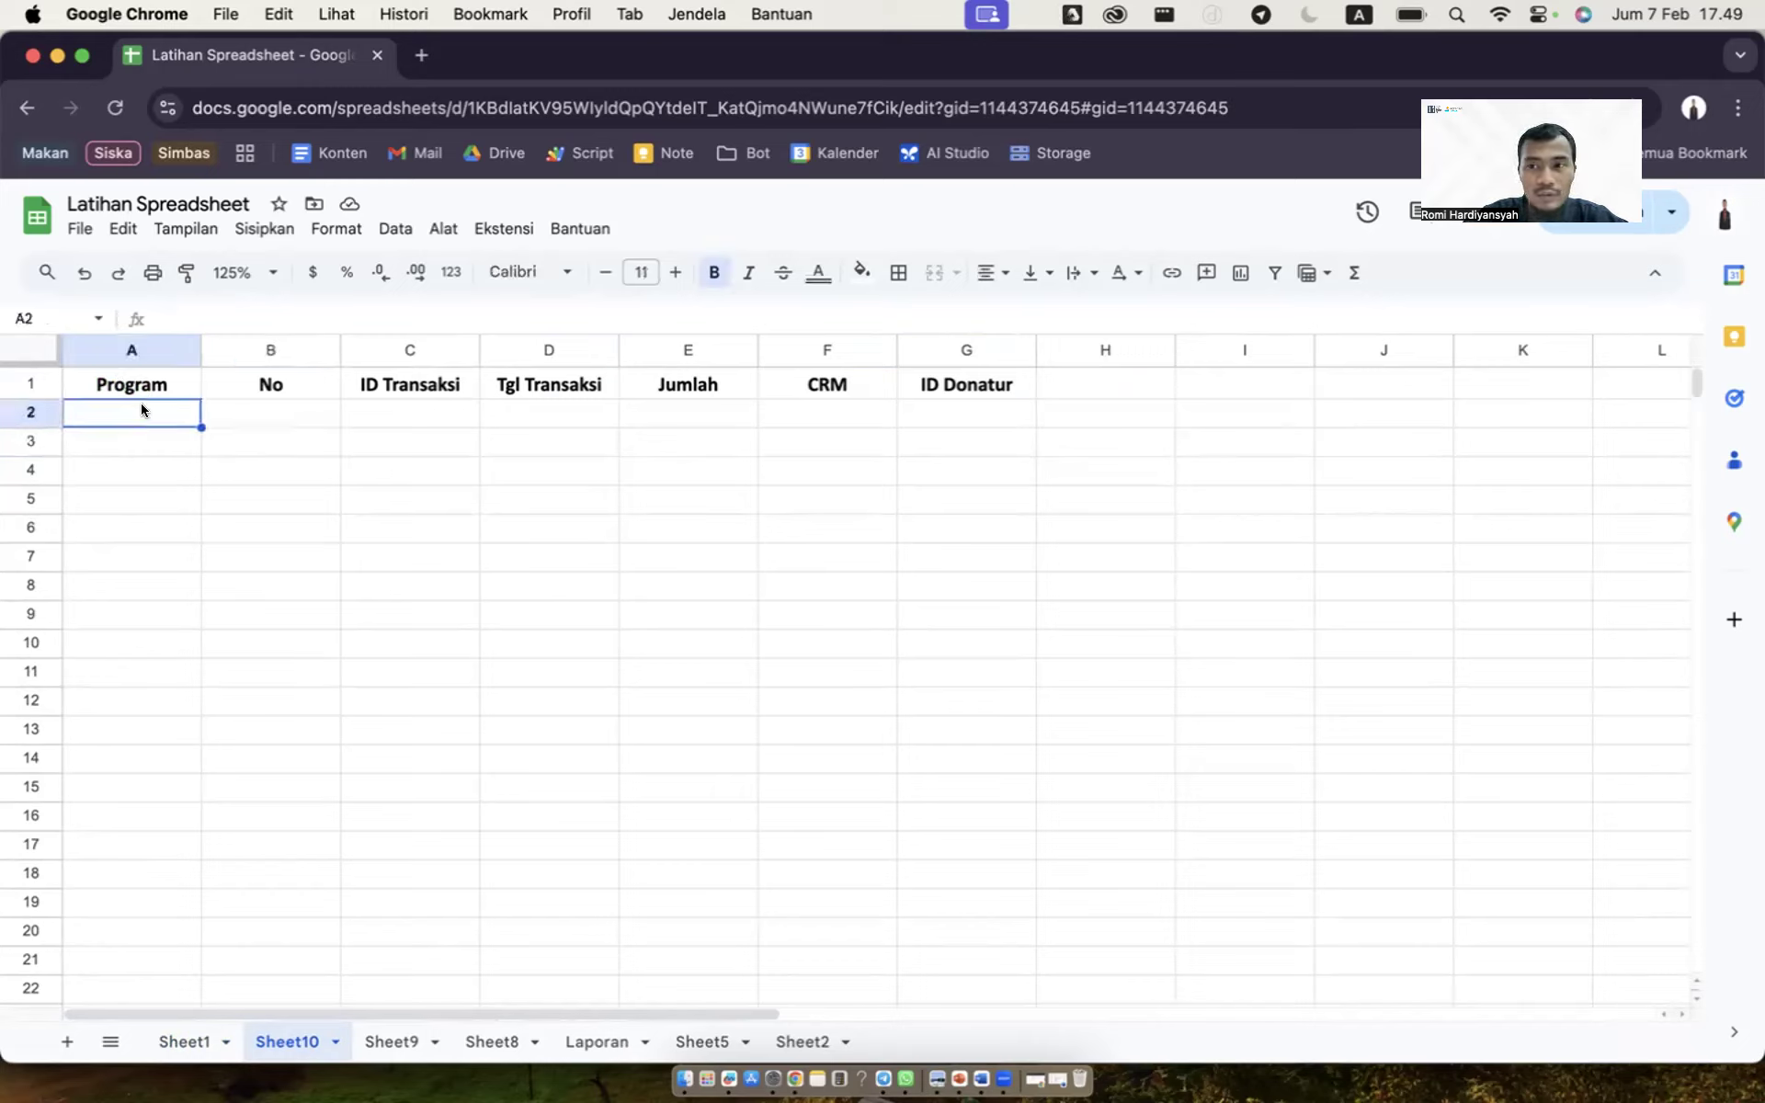
left_click(181, 1041)
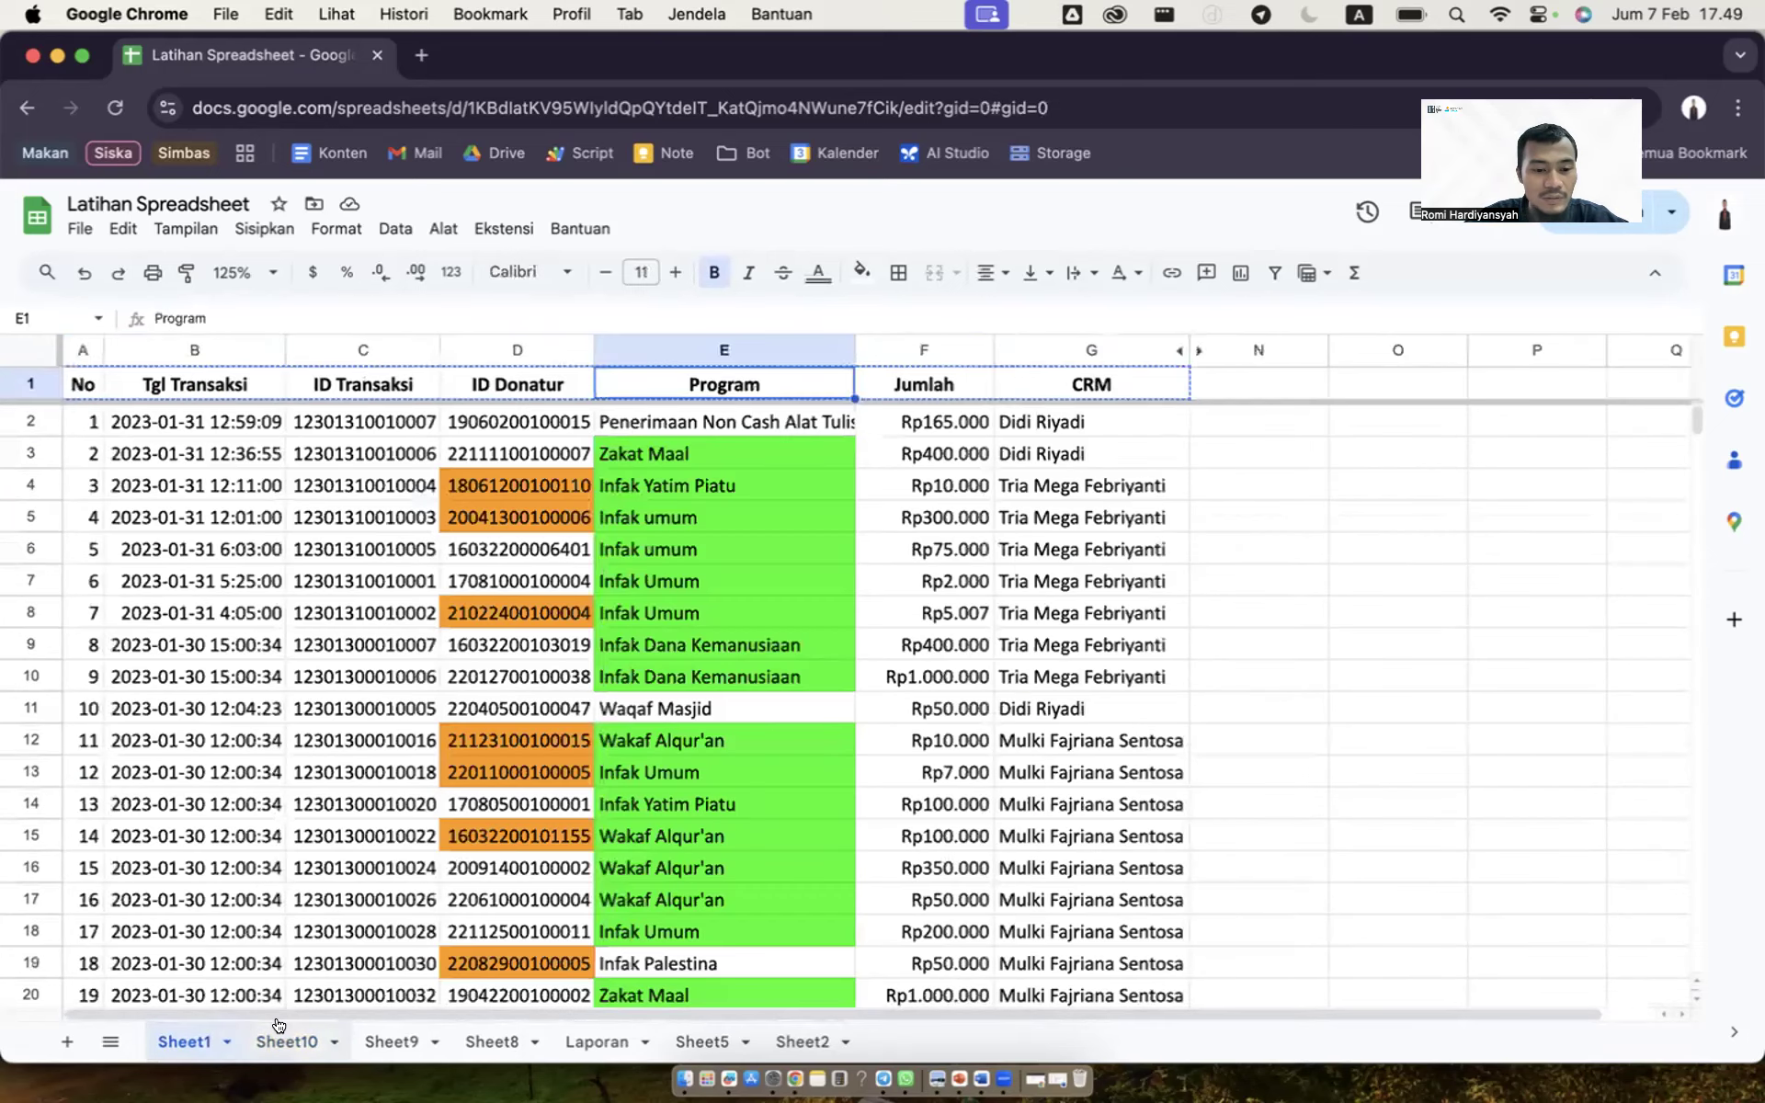
left_click(191, 825)
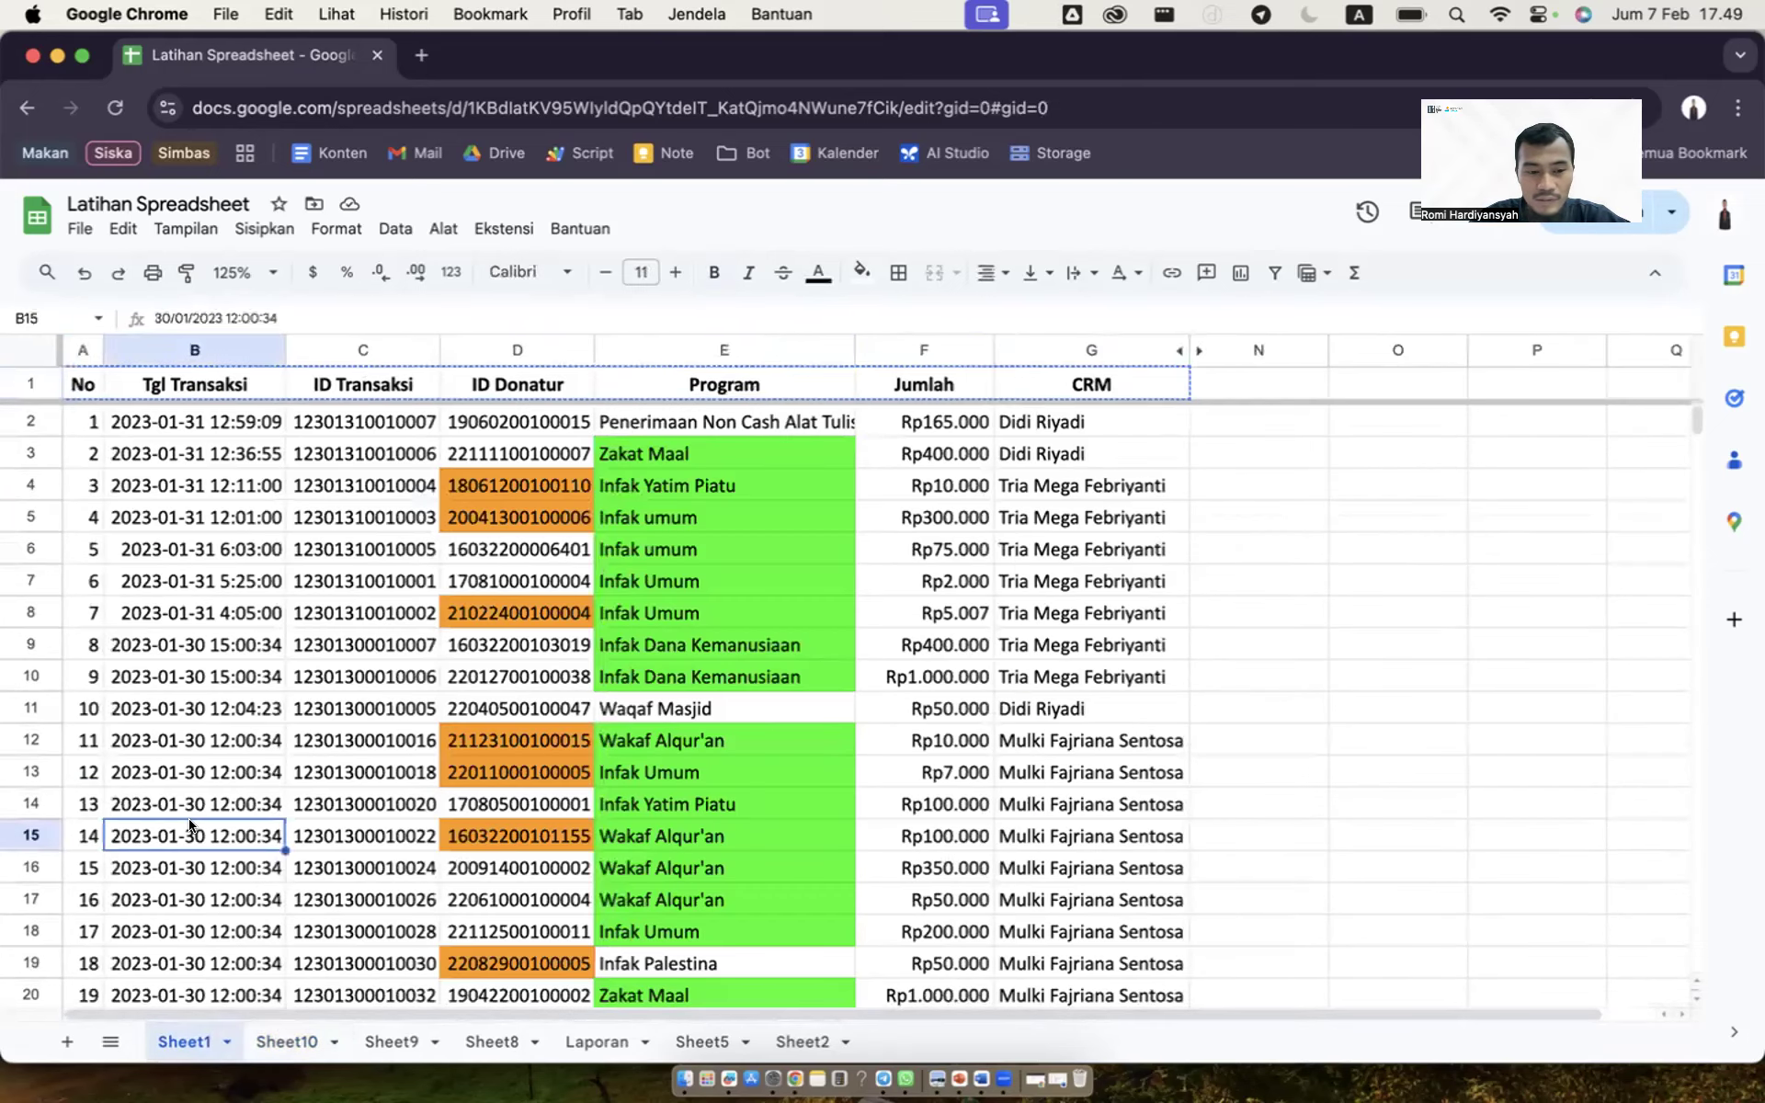
key("super+shift+Down")
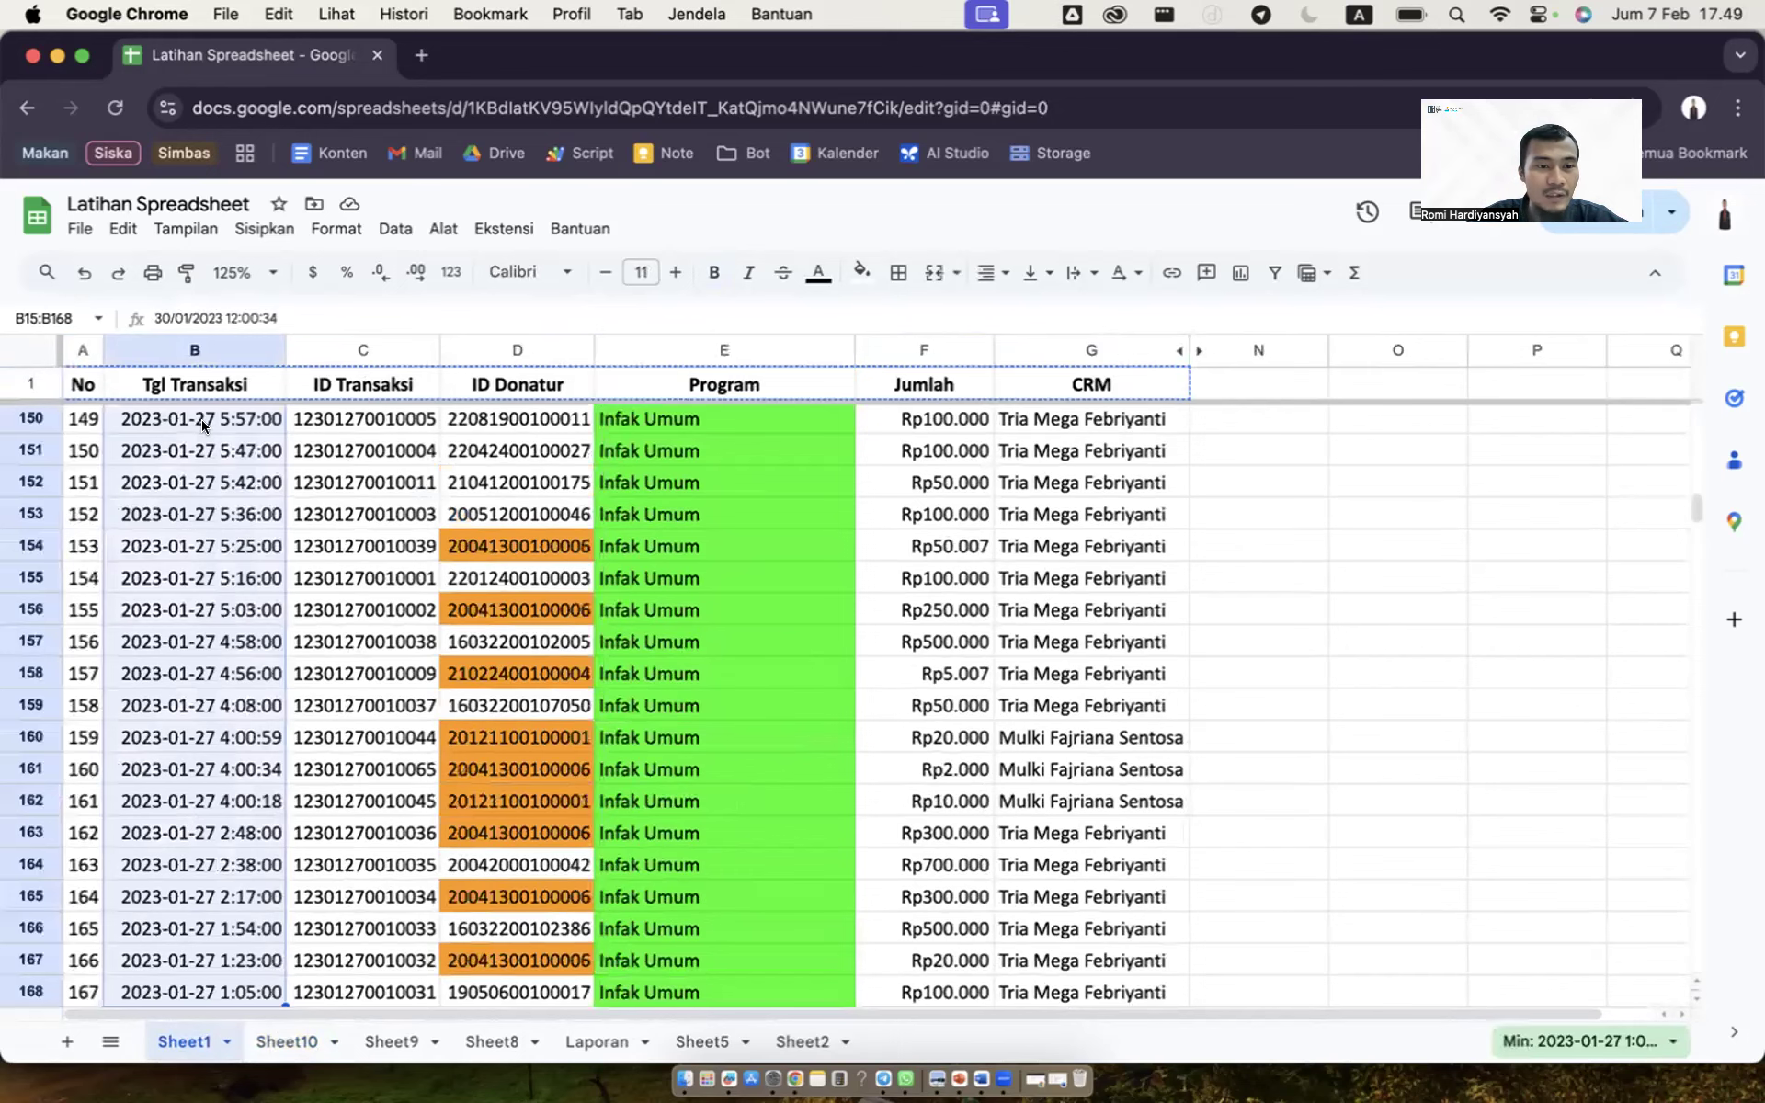
key("super+Up")
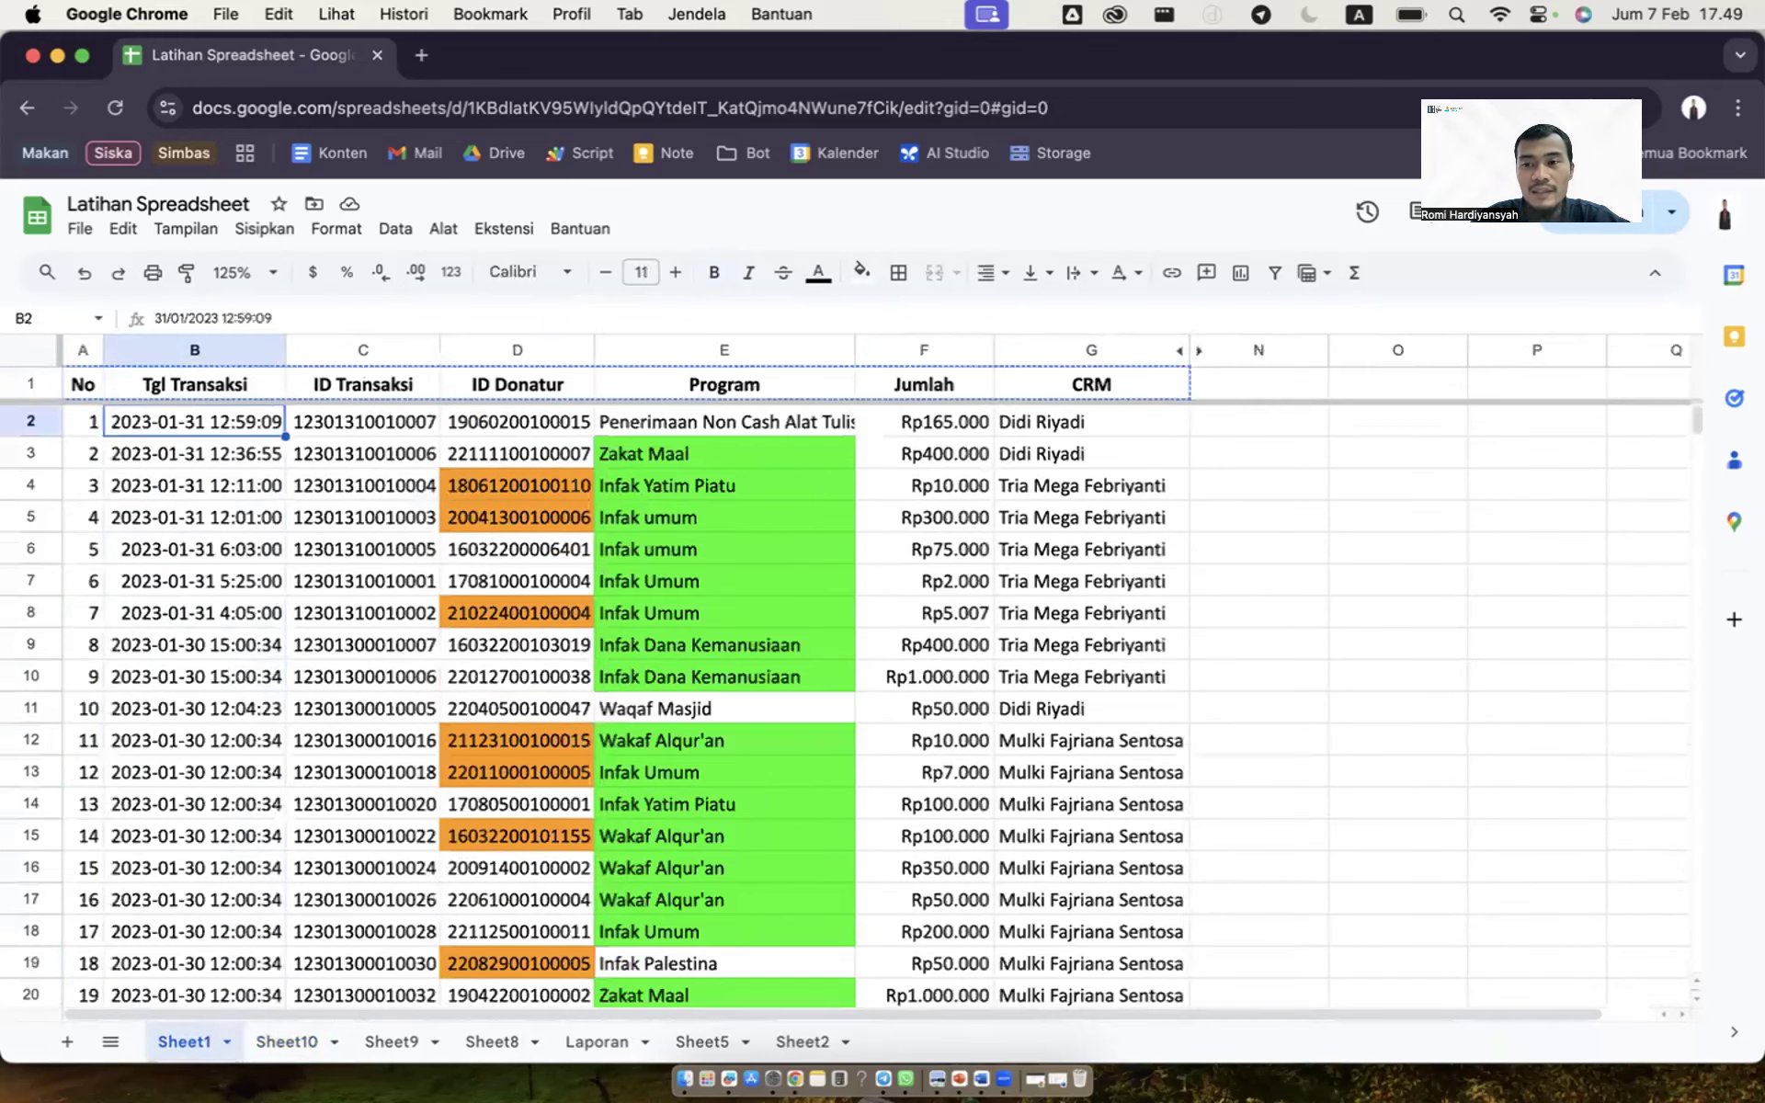
Step: Start a CHOOSECOLS formula in cell A2 of Sheet10, under the Program header
left_click(280, 1041)
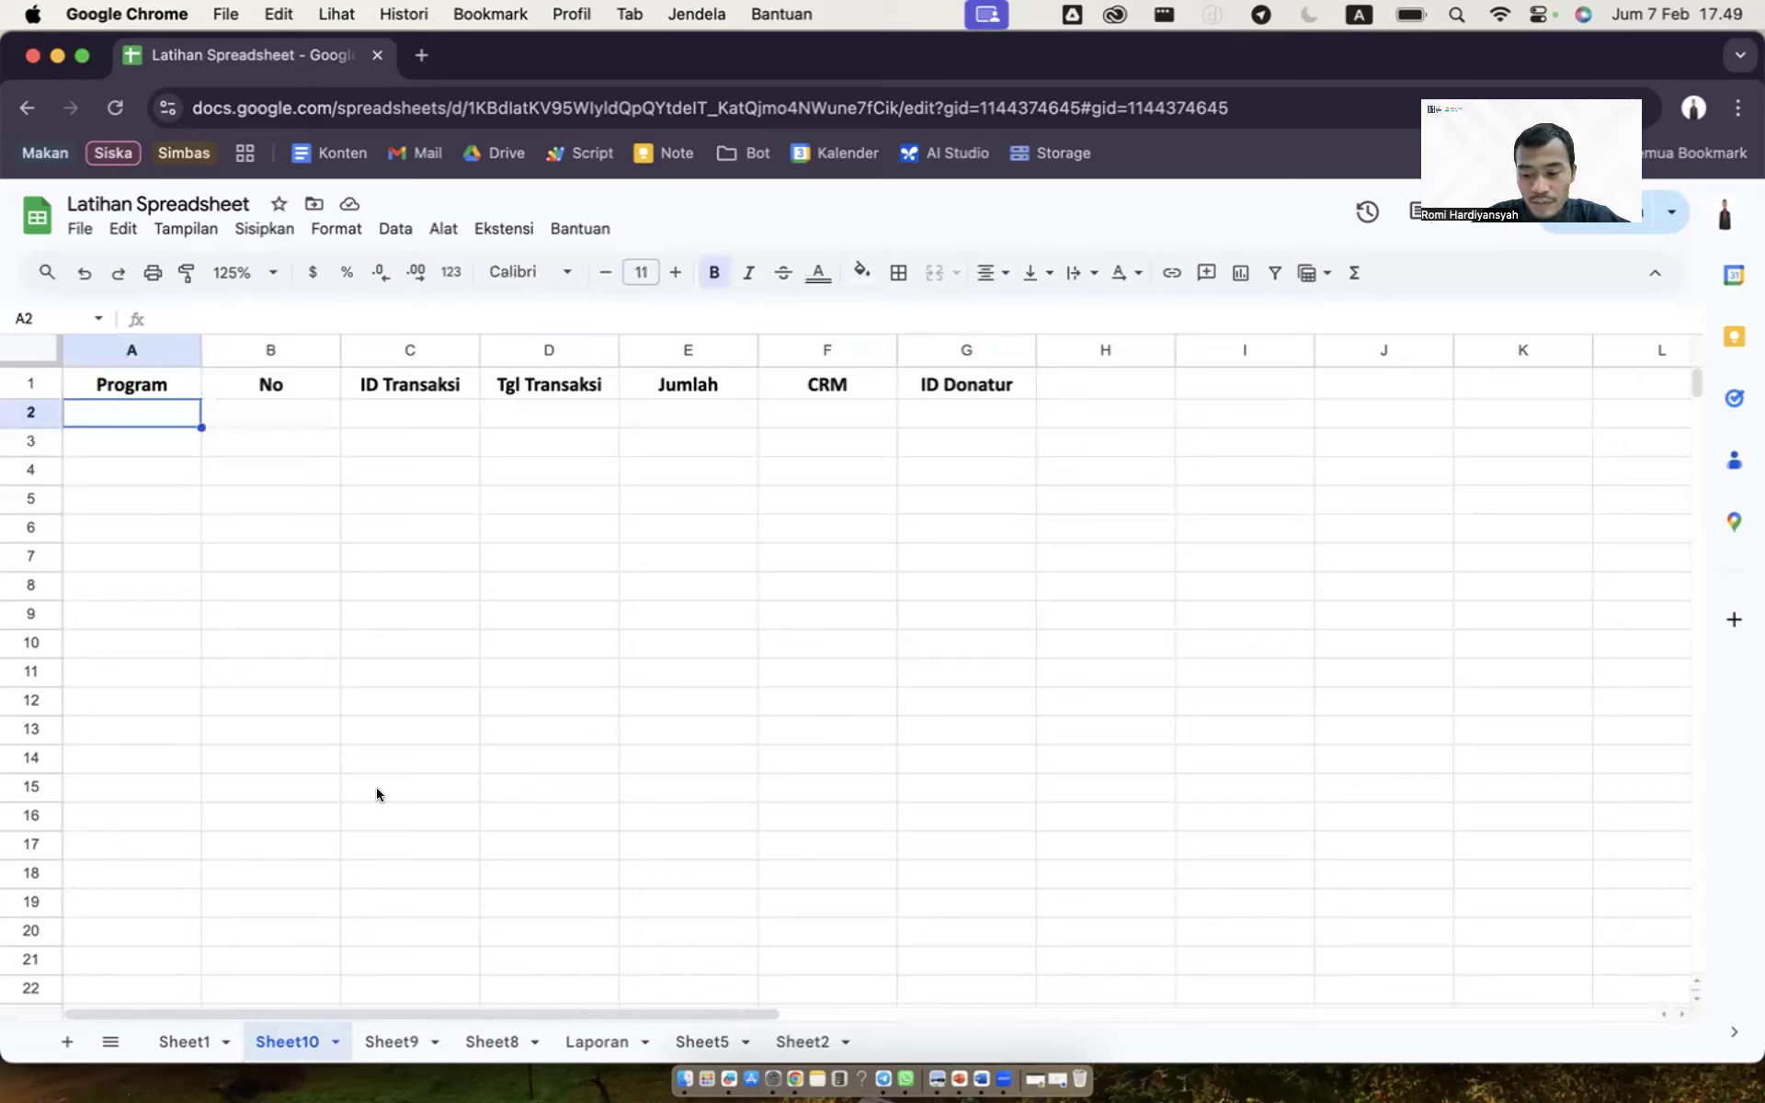
key("Up")
key("Right")
key("Down")
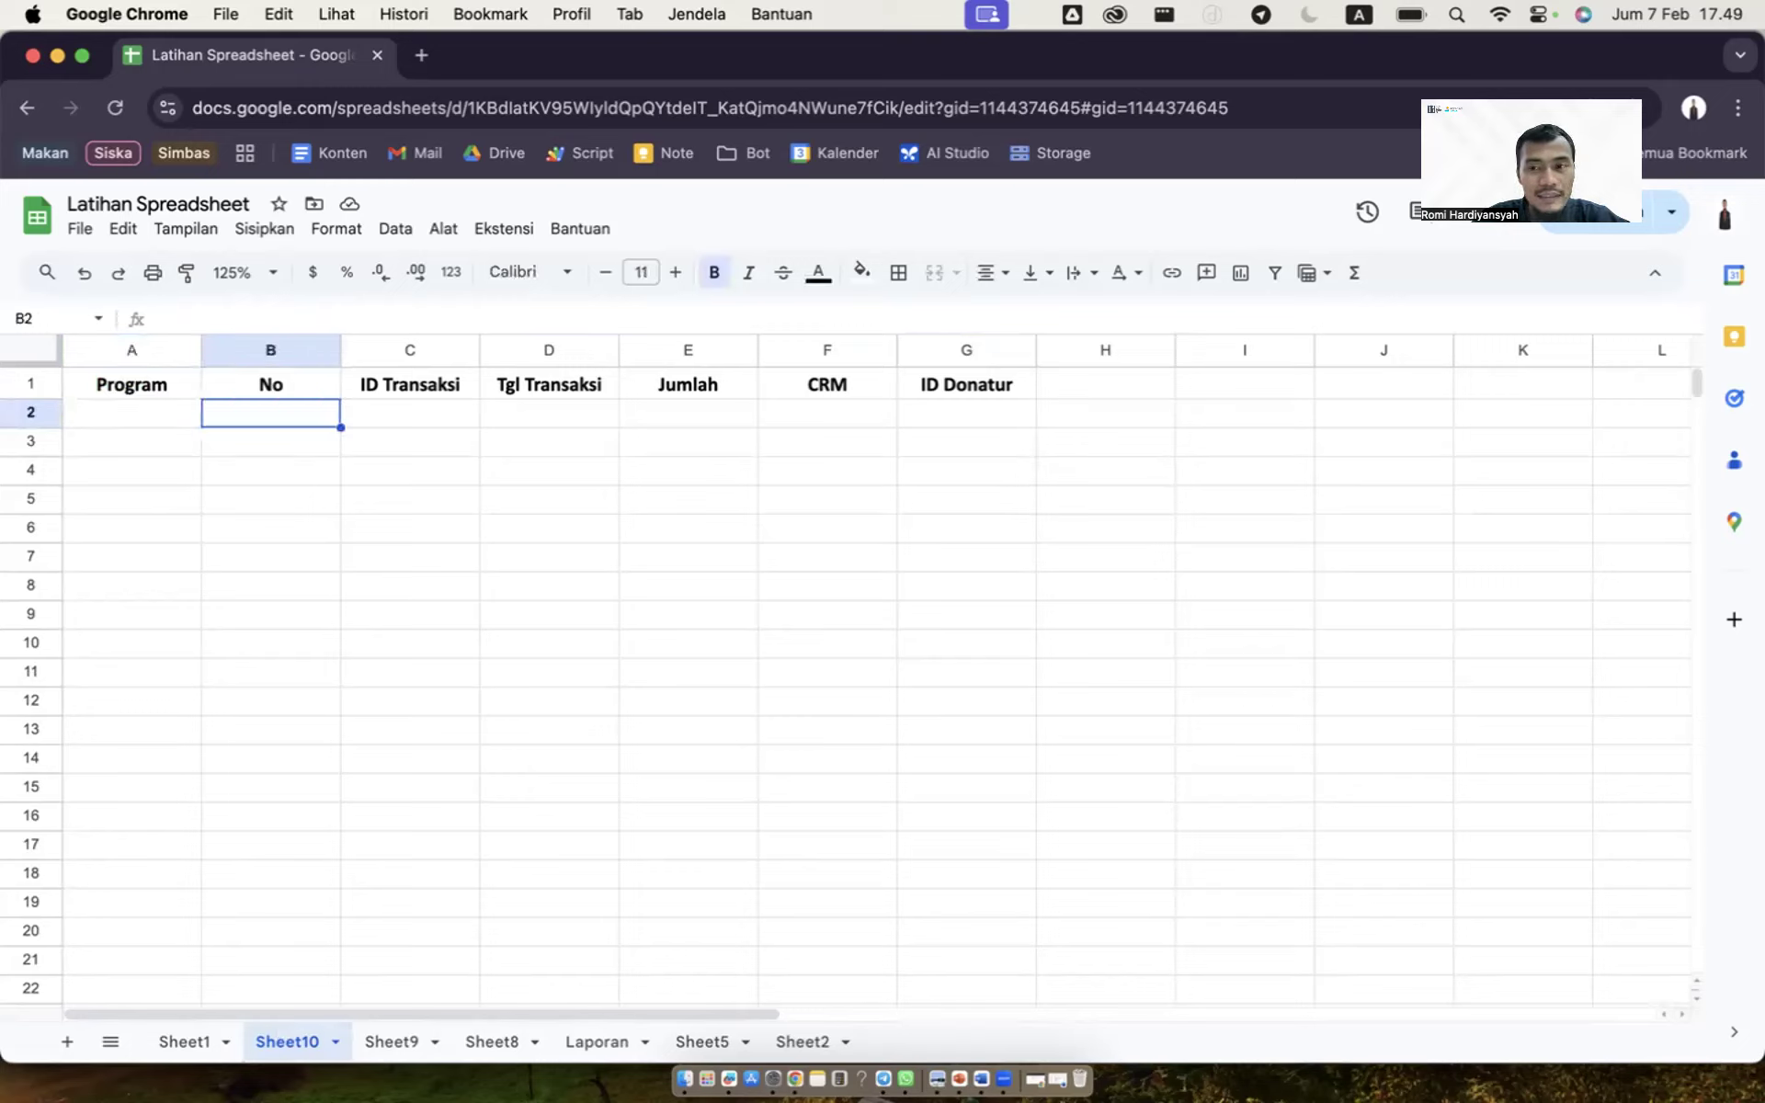
key("Left")
key("Up")
key("Down")
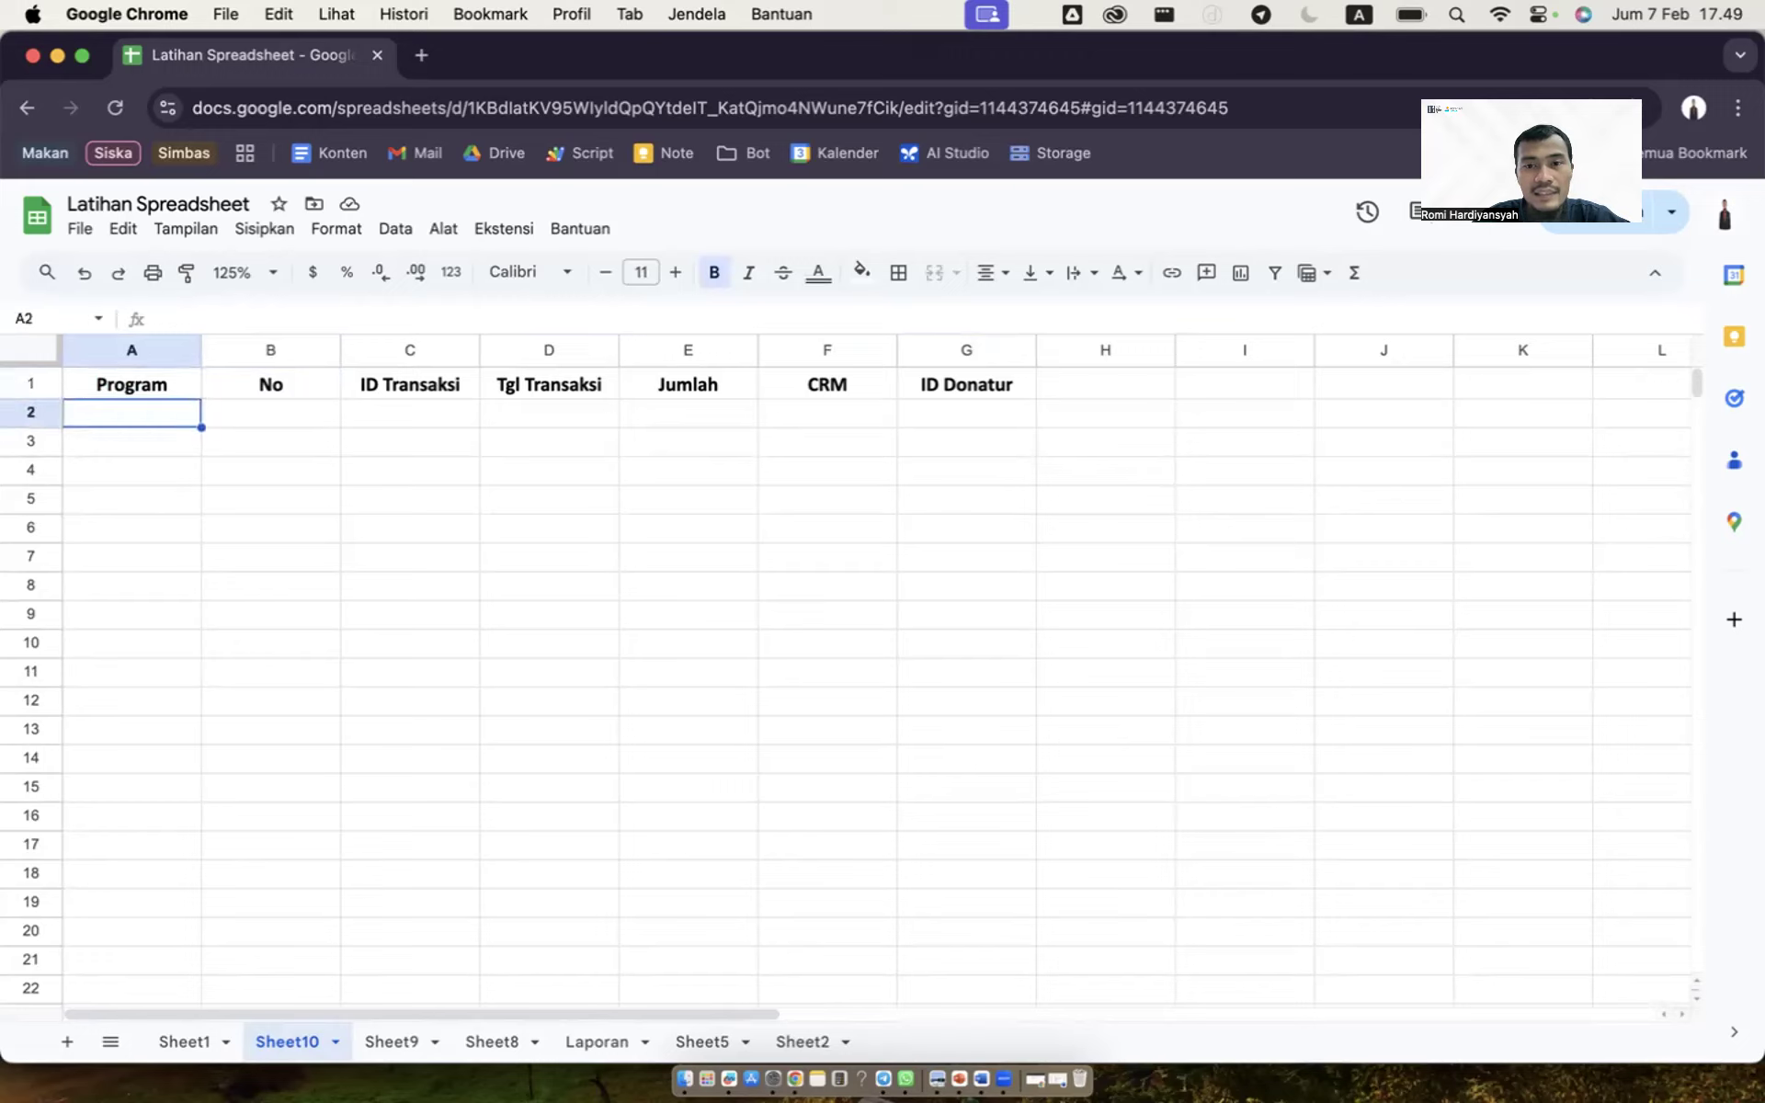
type("=")
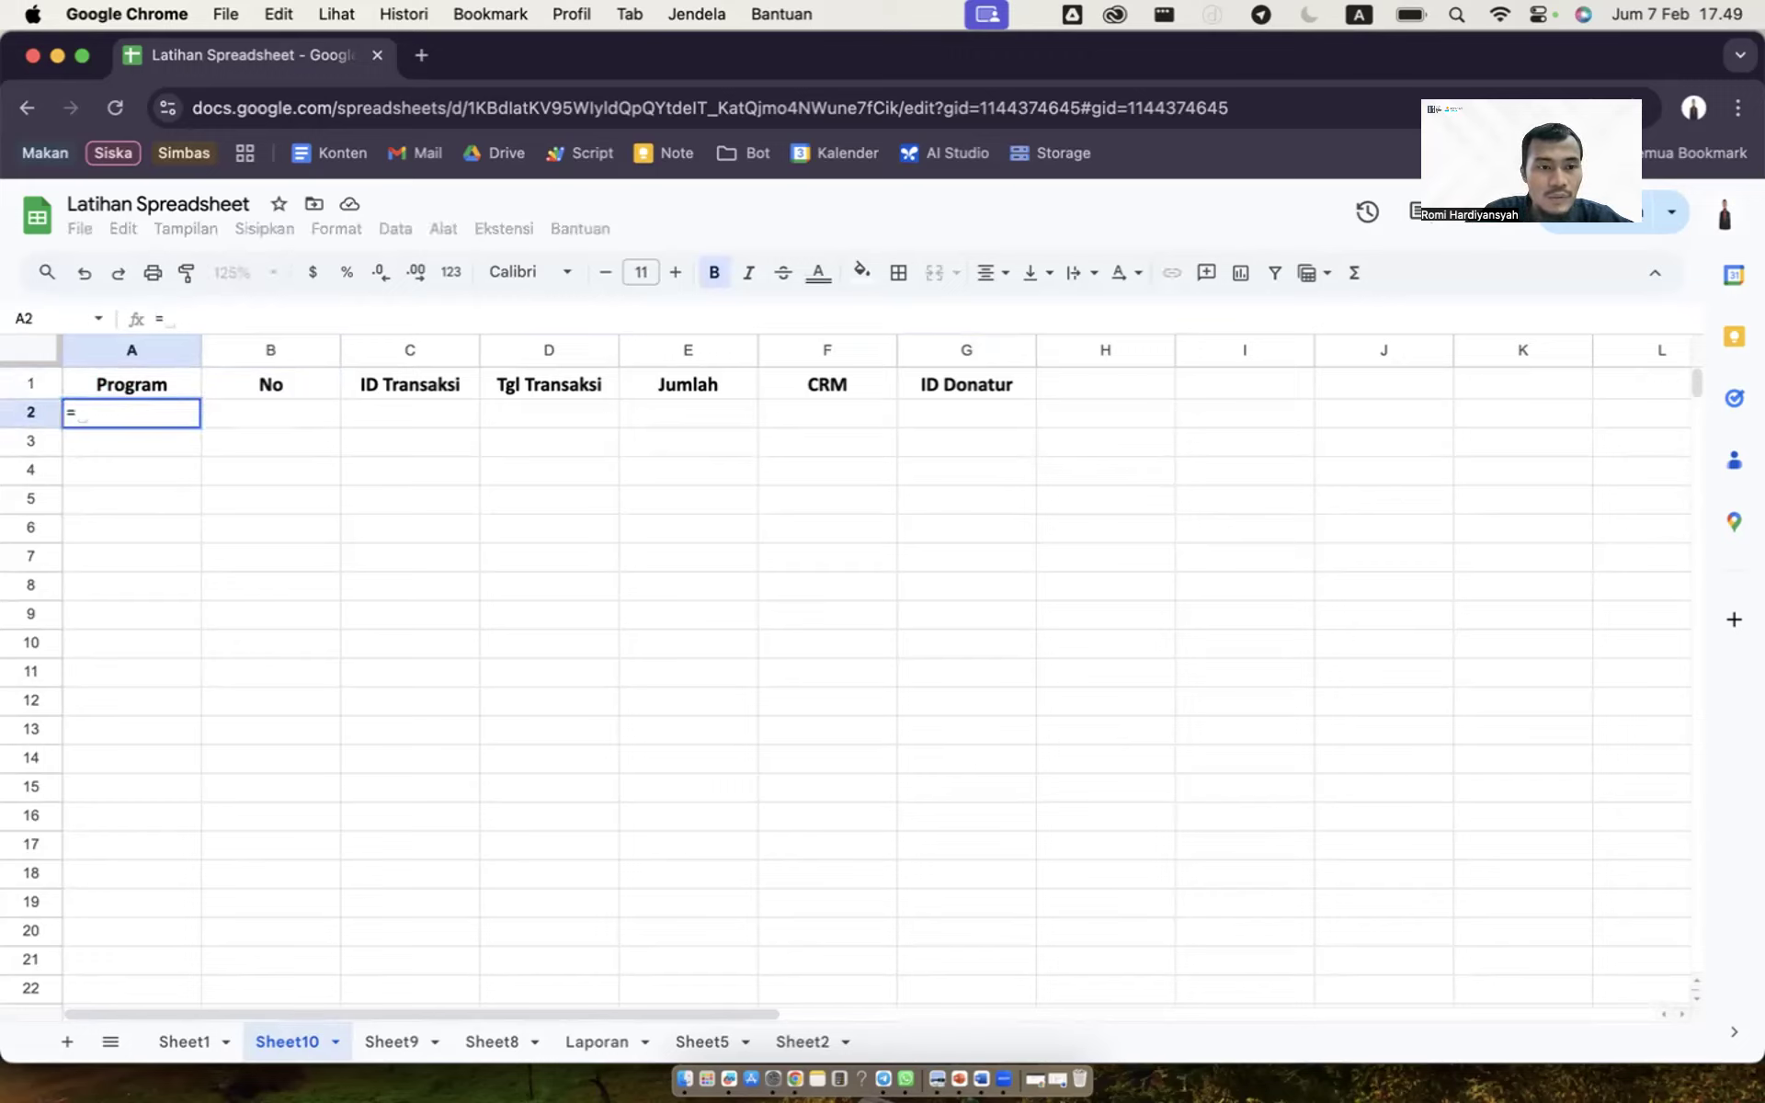
type("choo")
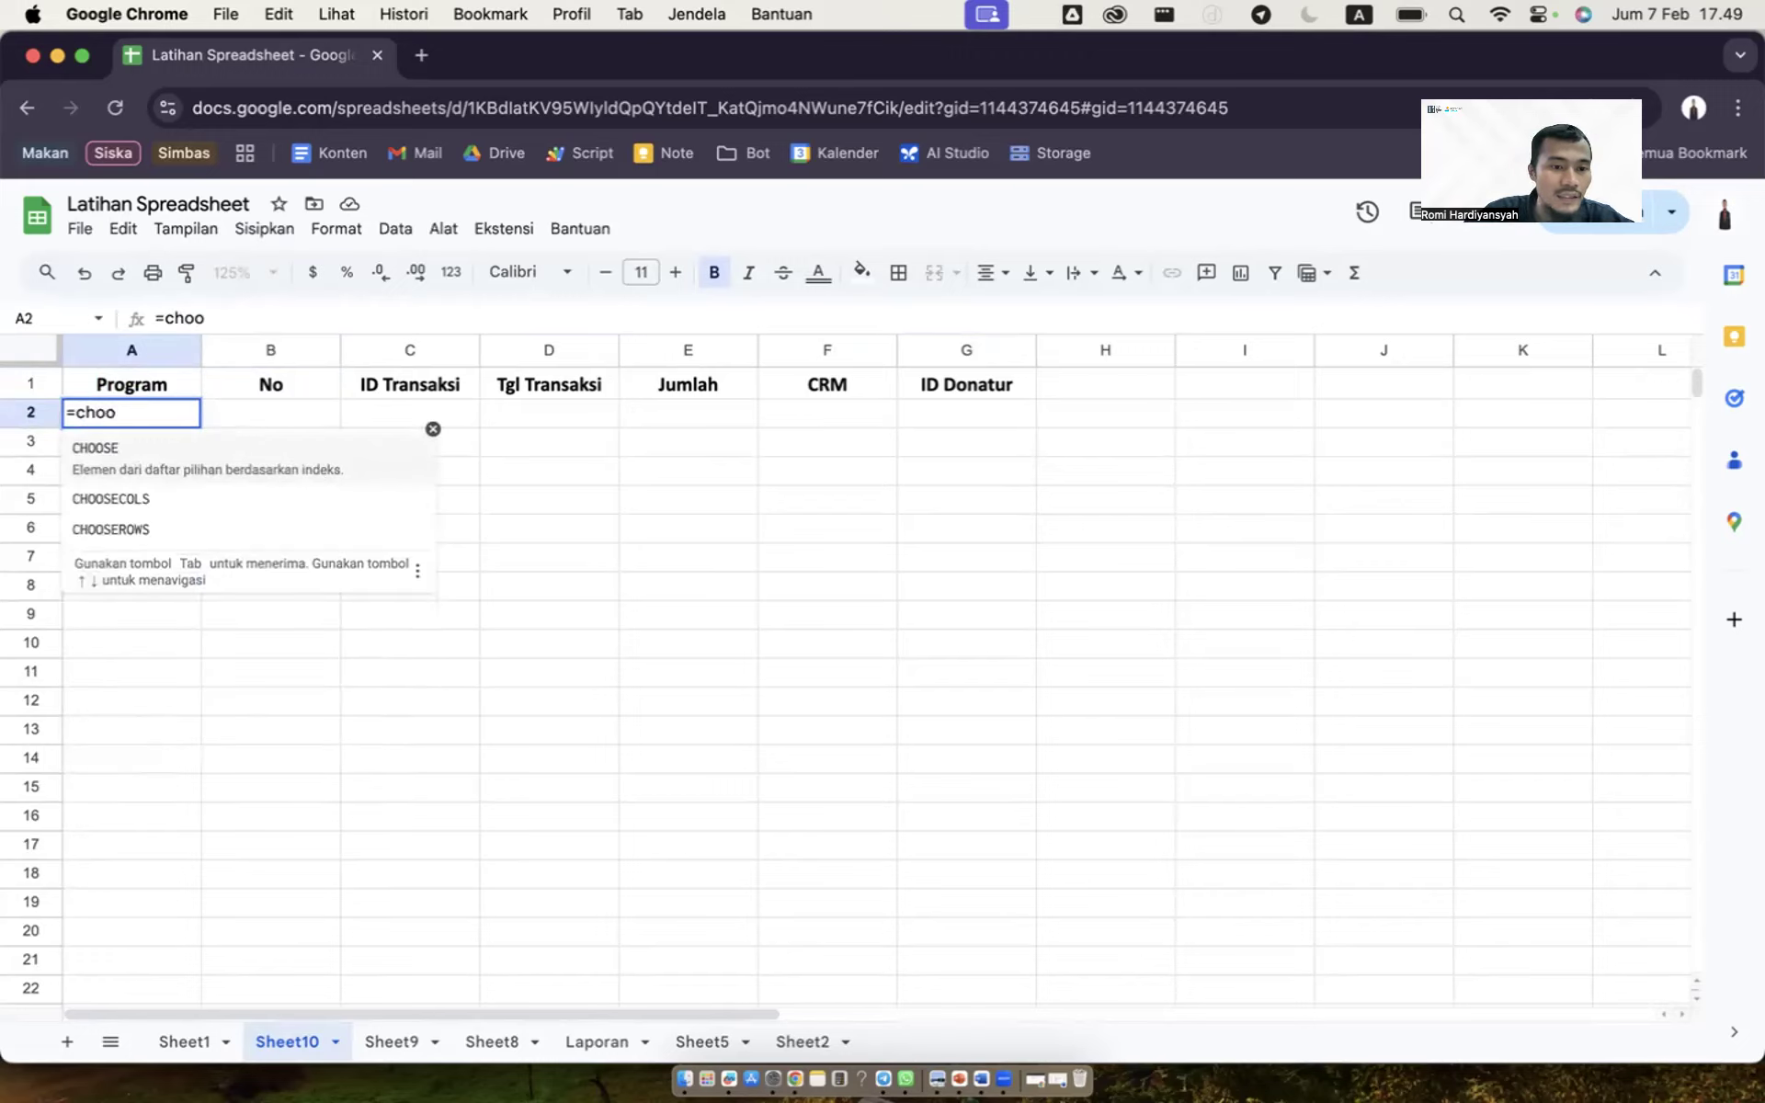
key("Down")
key("Tab")
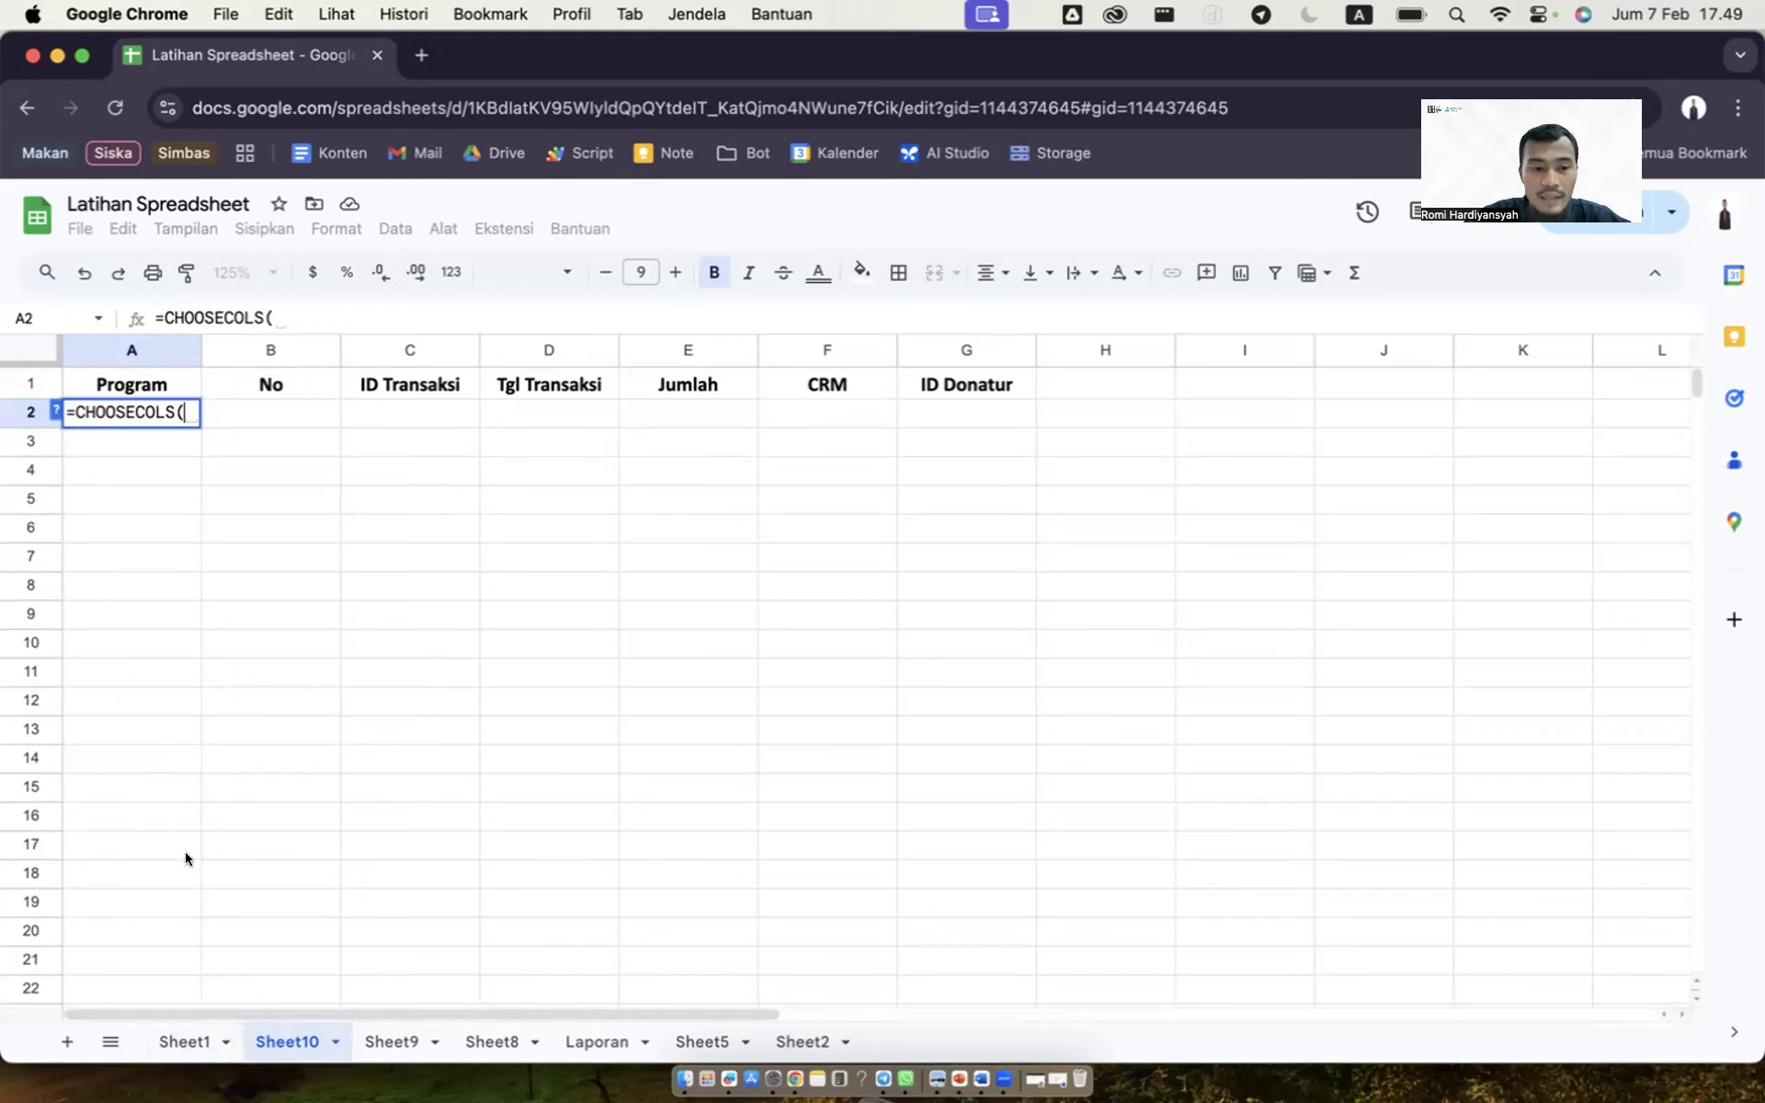
Step: Set Sheet1!A2:G as the CHOOSECOLS source range and add a semicolon for the column arguments
left_click(177, 1041)
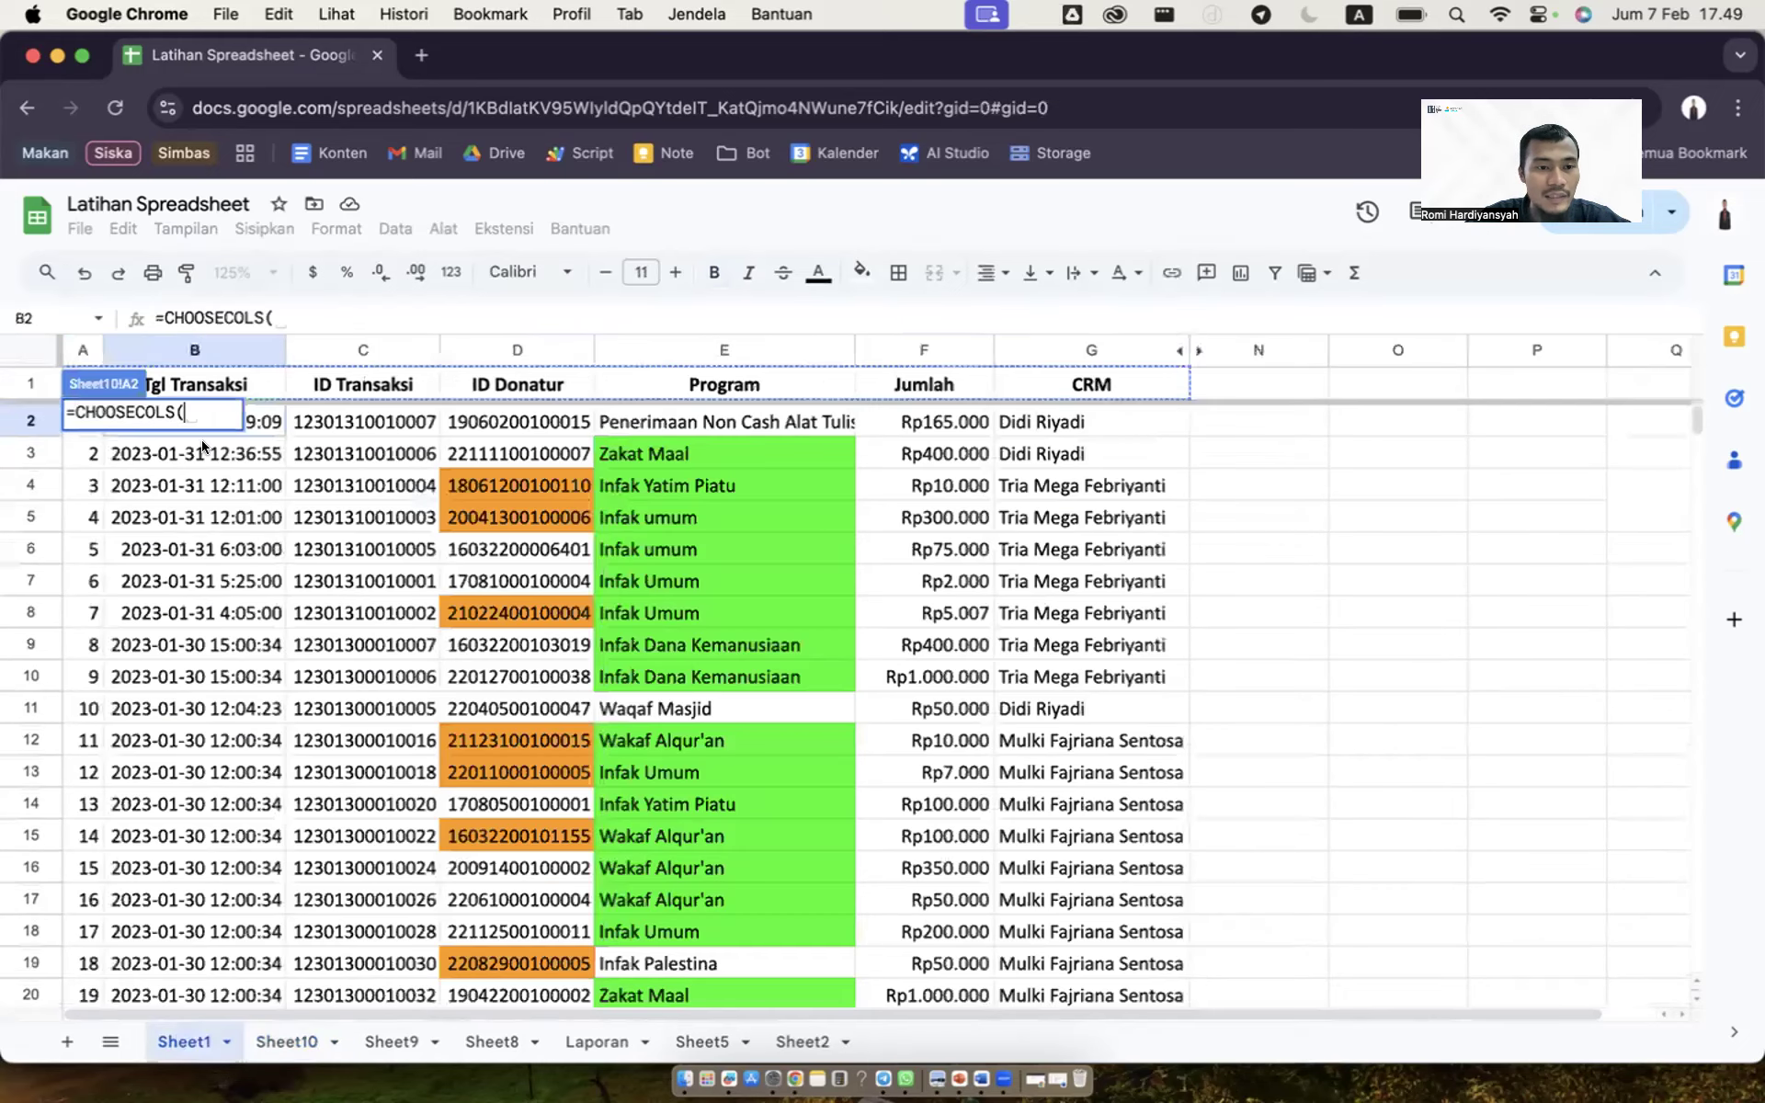
left_click(82, 348)
left_click_drag(81, 348, 1094, 349)
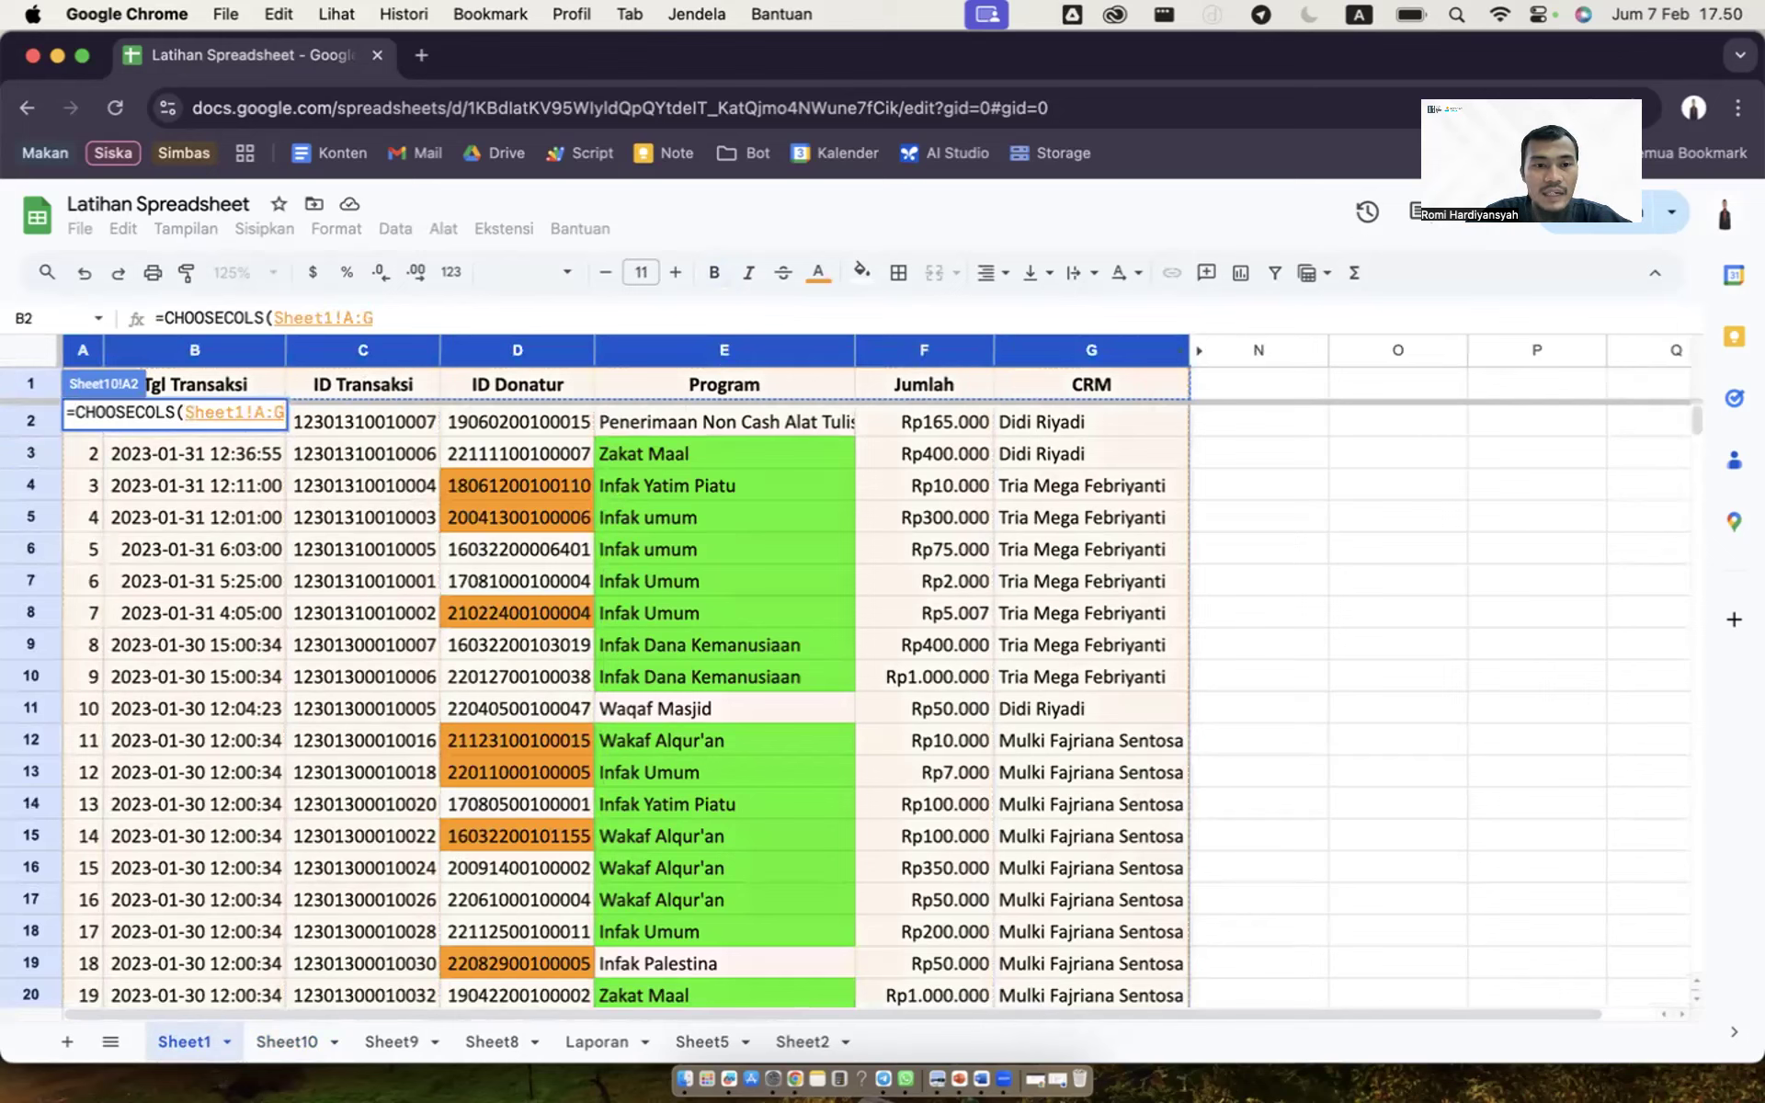
left_click(346, 312)
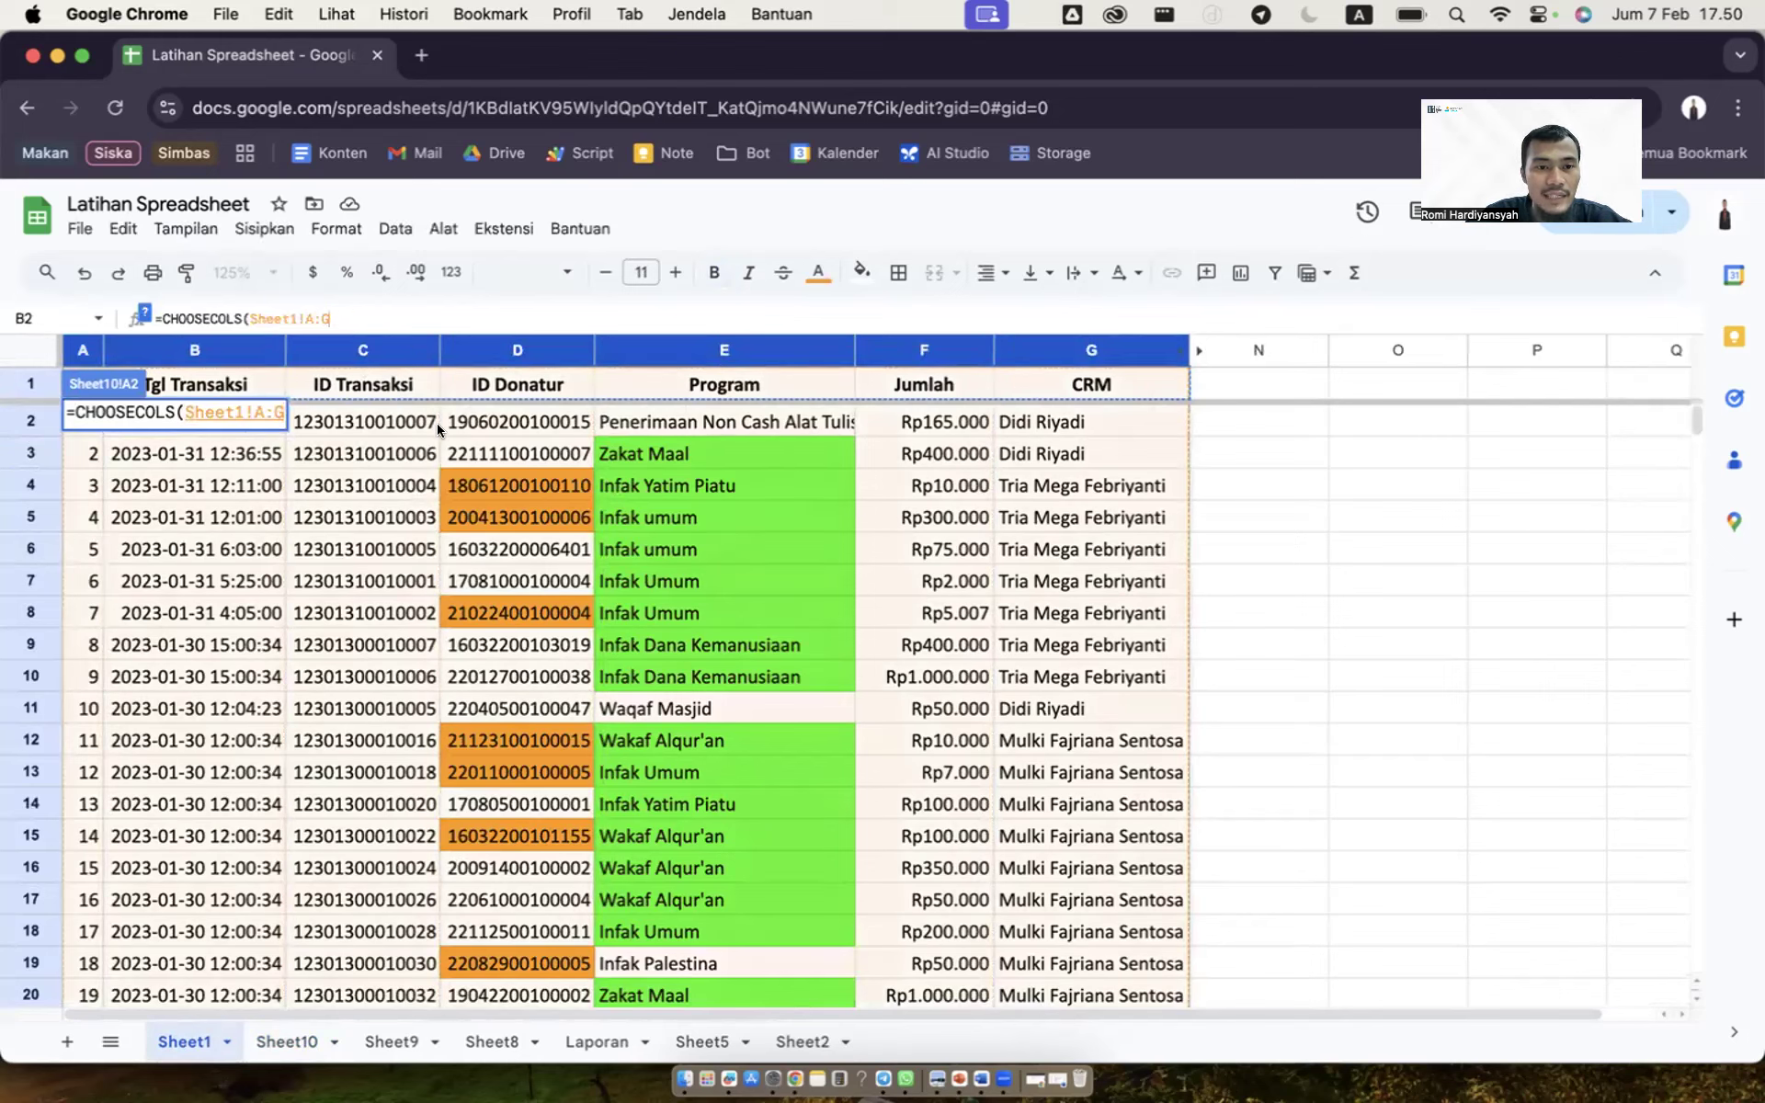
type("2:G")
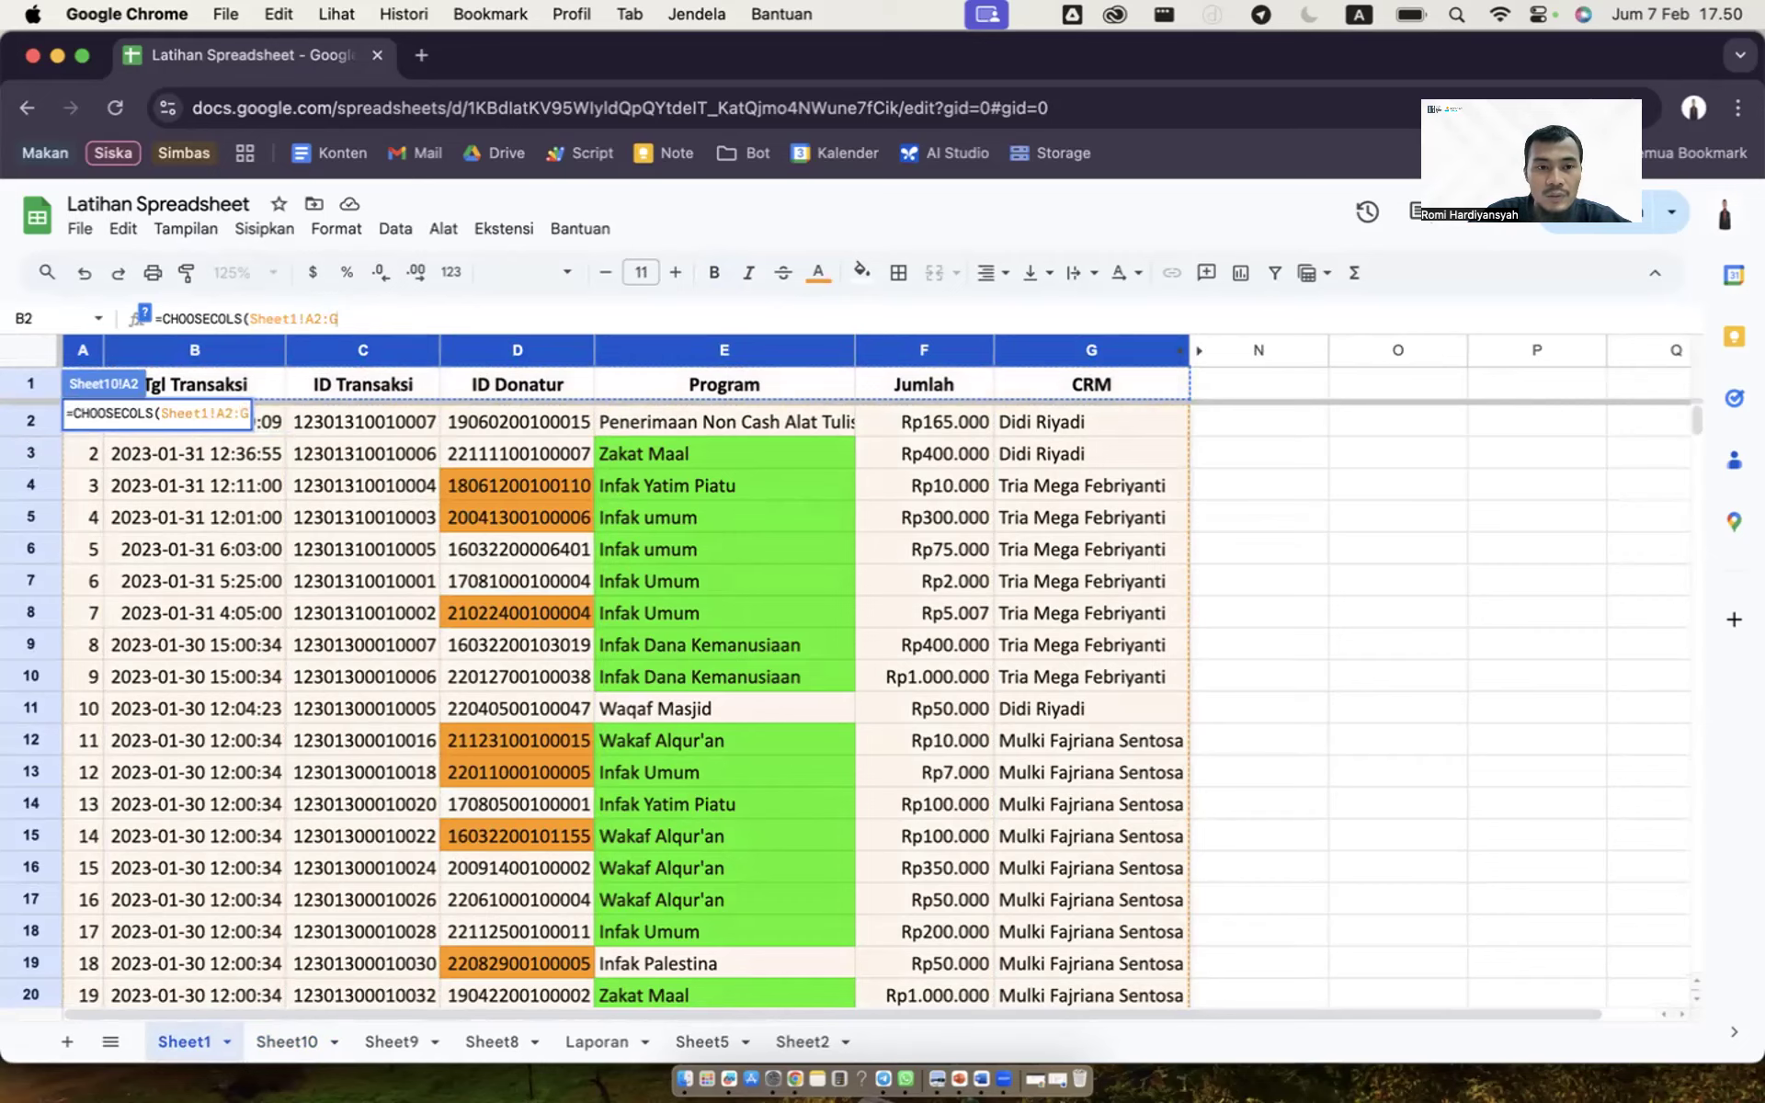
type(";")
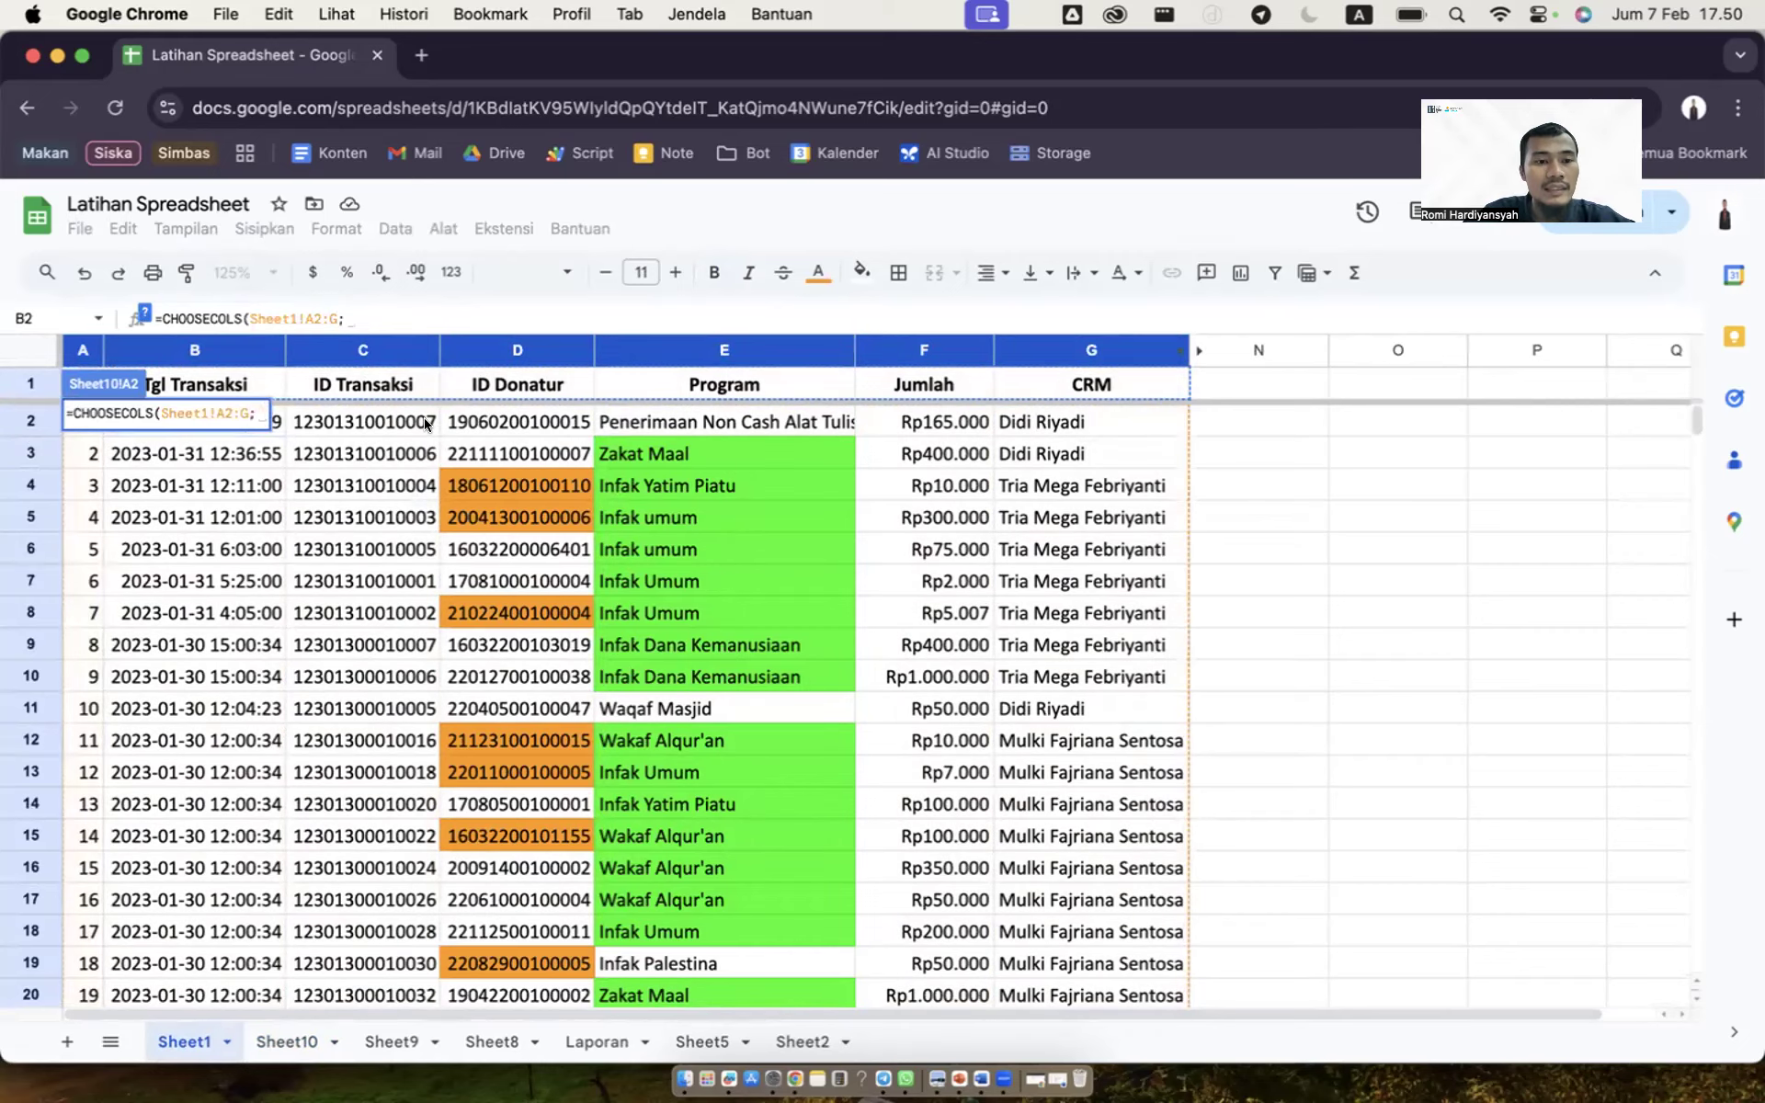
Step: Examine the unfinished CHOOSECOLS formula up close against the order of the Sheet1 column headers
scroll(305, 313, "up", 2)
scroll(305, 313, "up", 4)
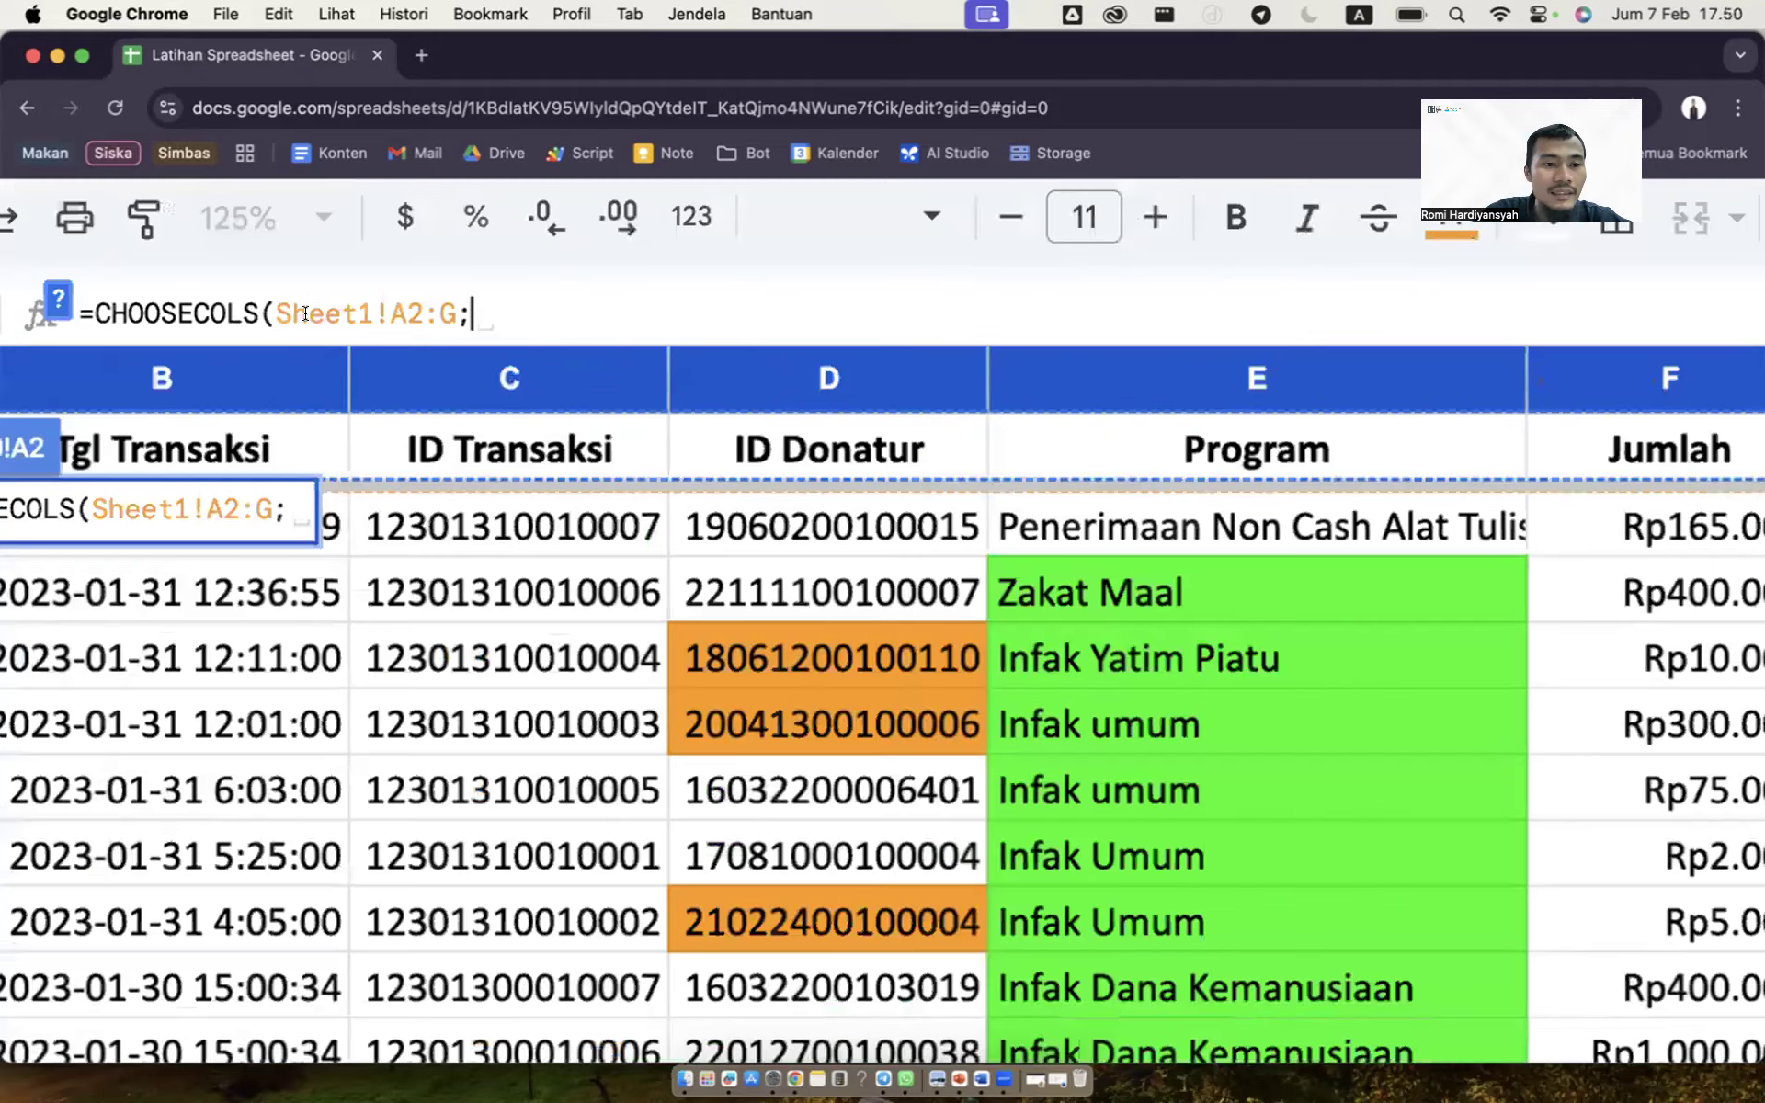
scroll(305, 313, "left", 3)
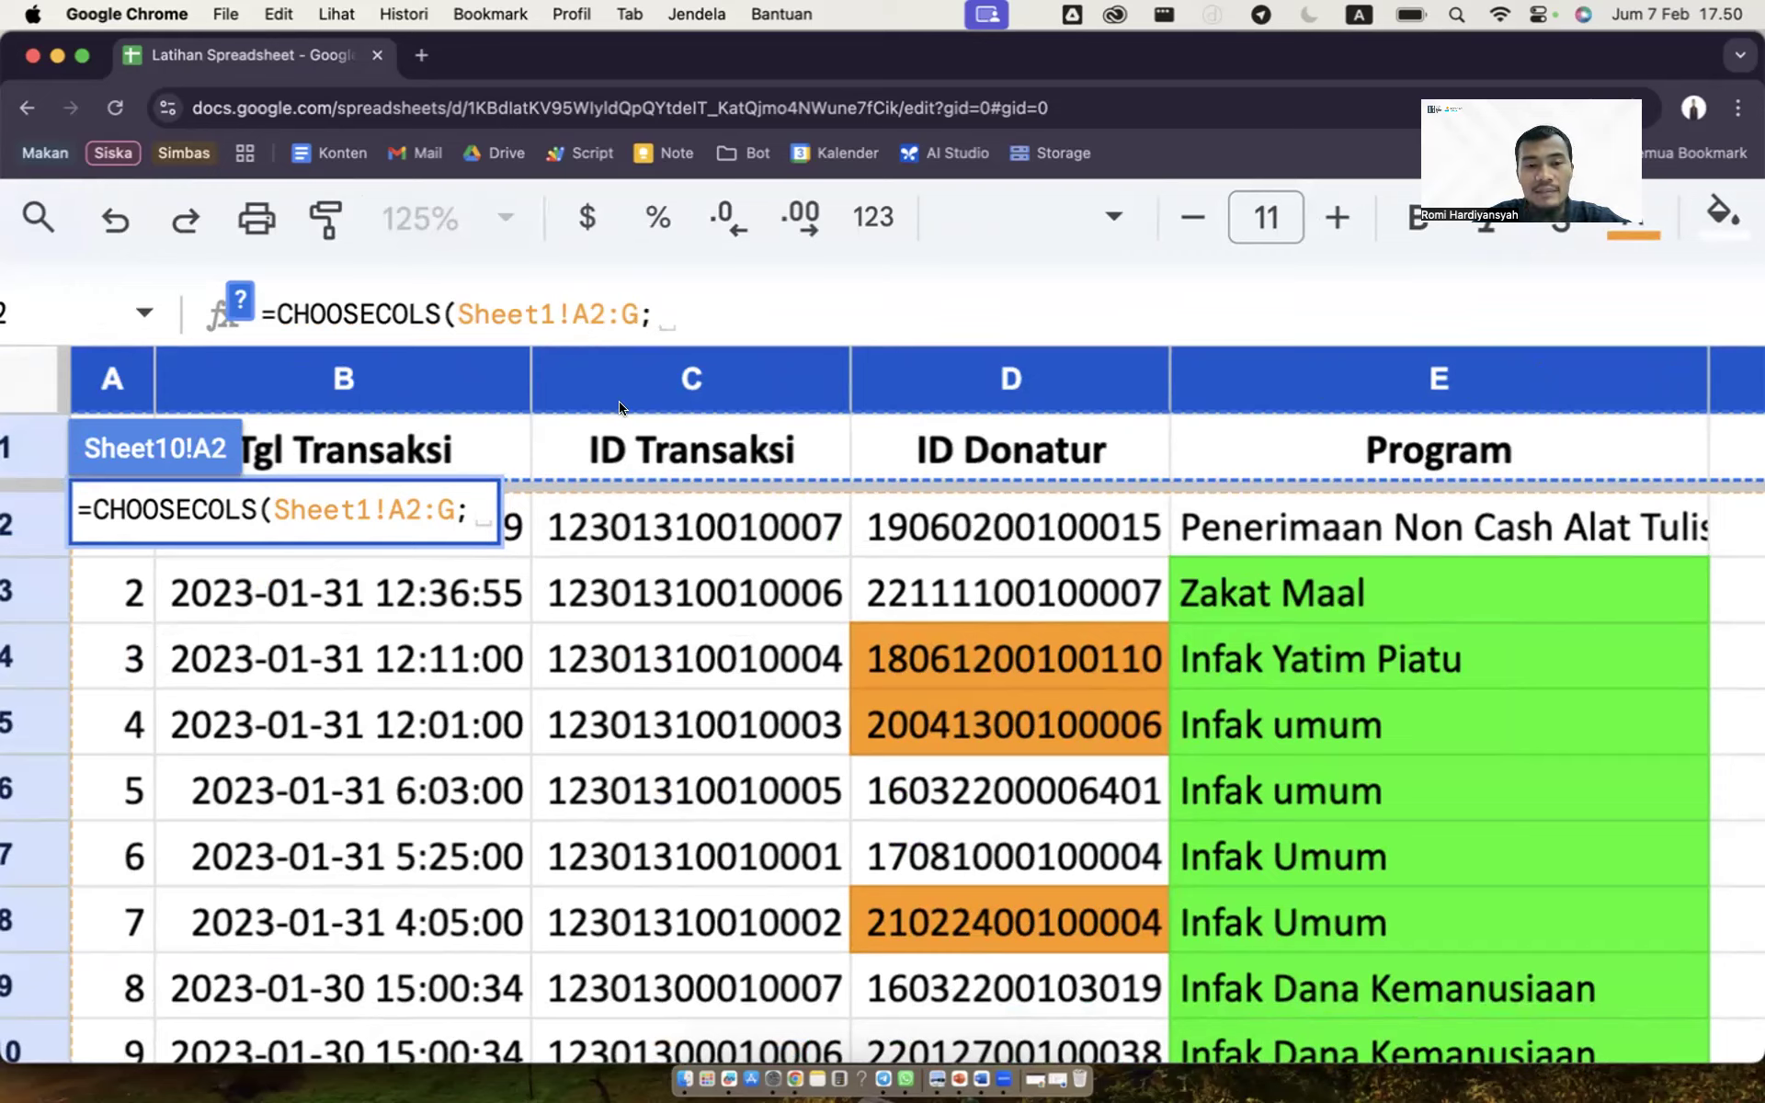
scroll(603, 626, "down", 1)
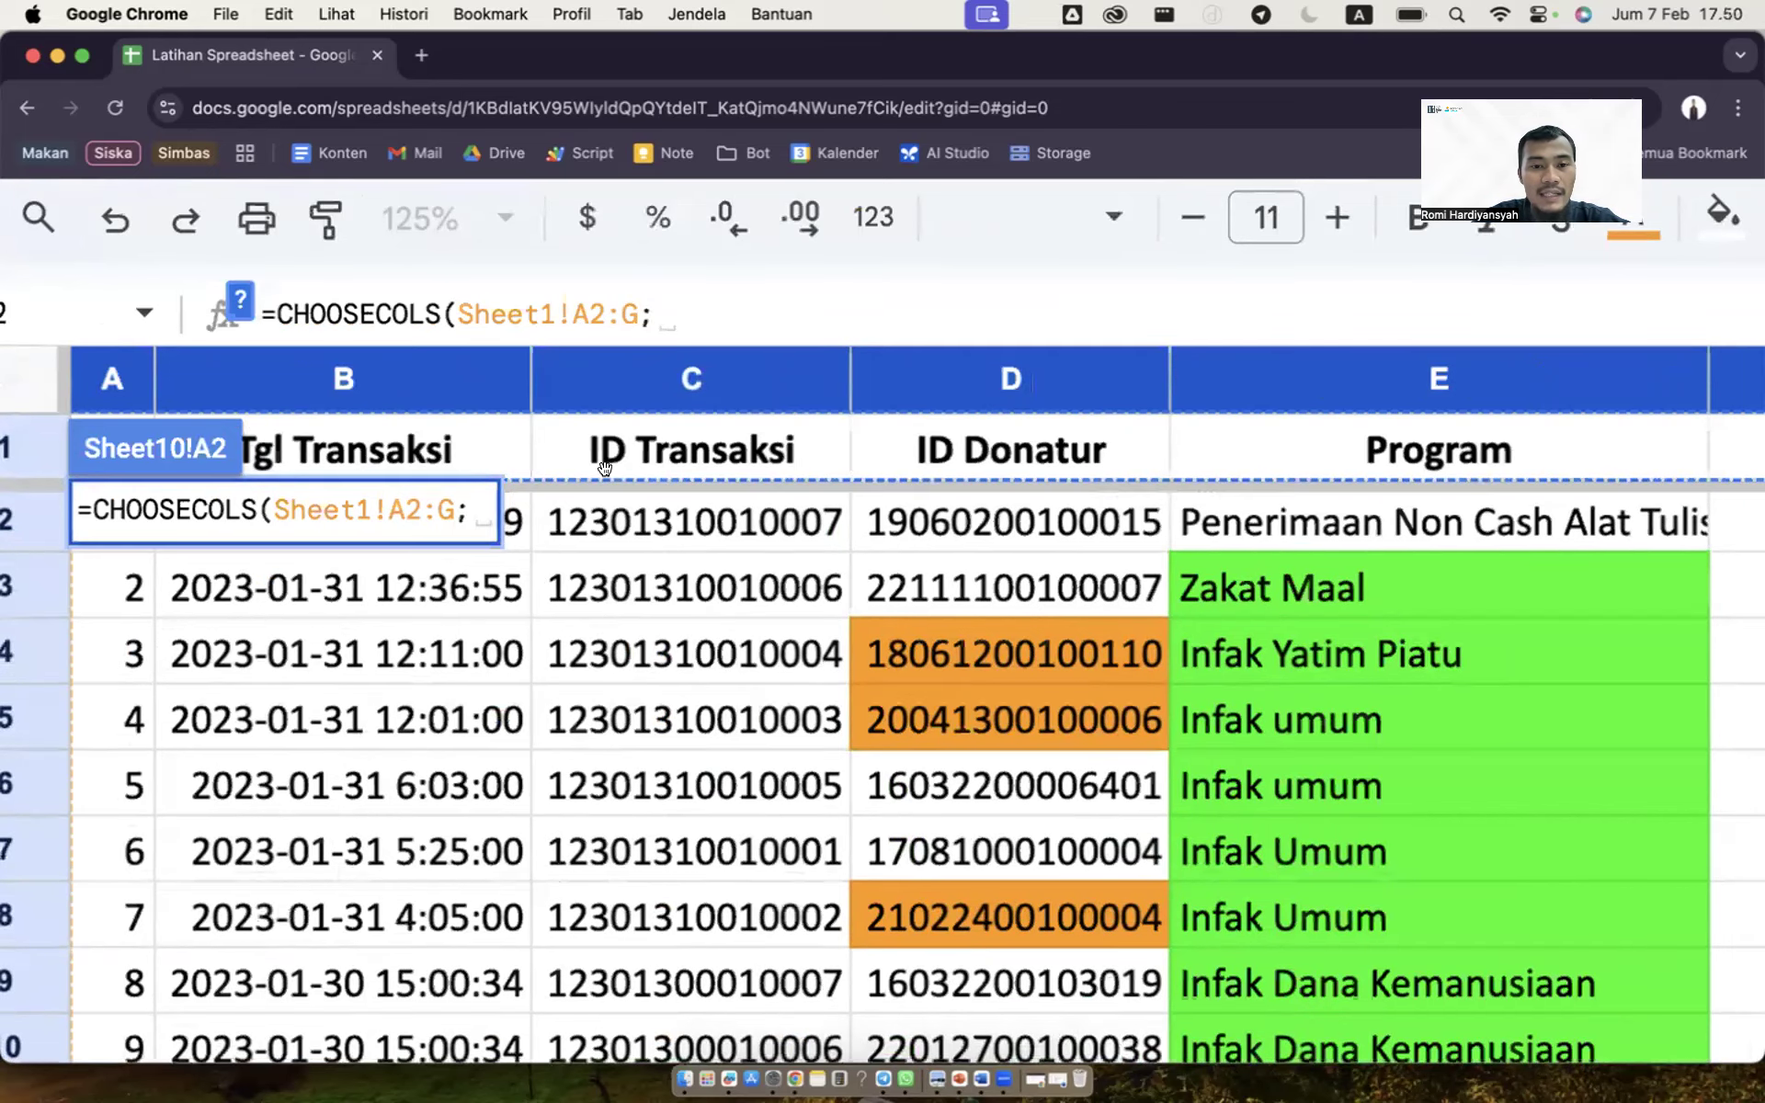
scroll(610, 408, "down", 2)
scroll(612, 405, "down", 3)
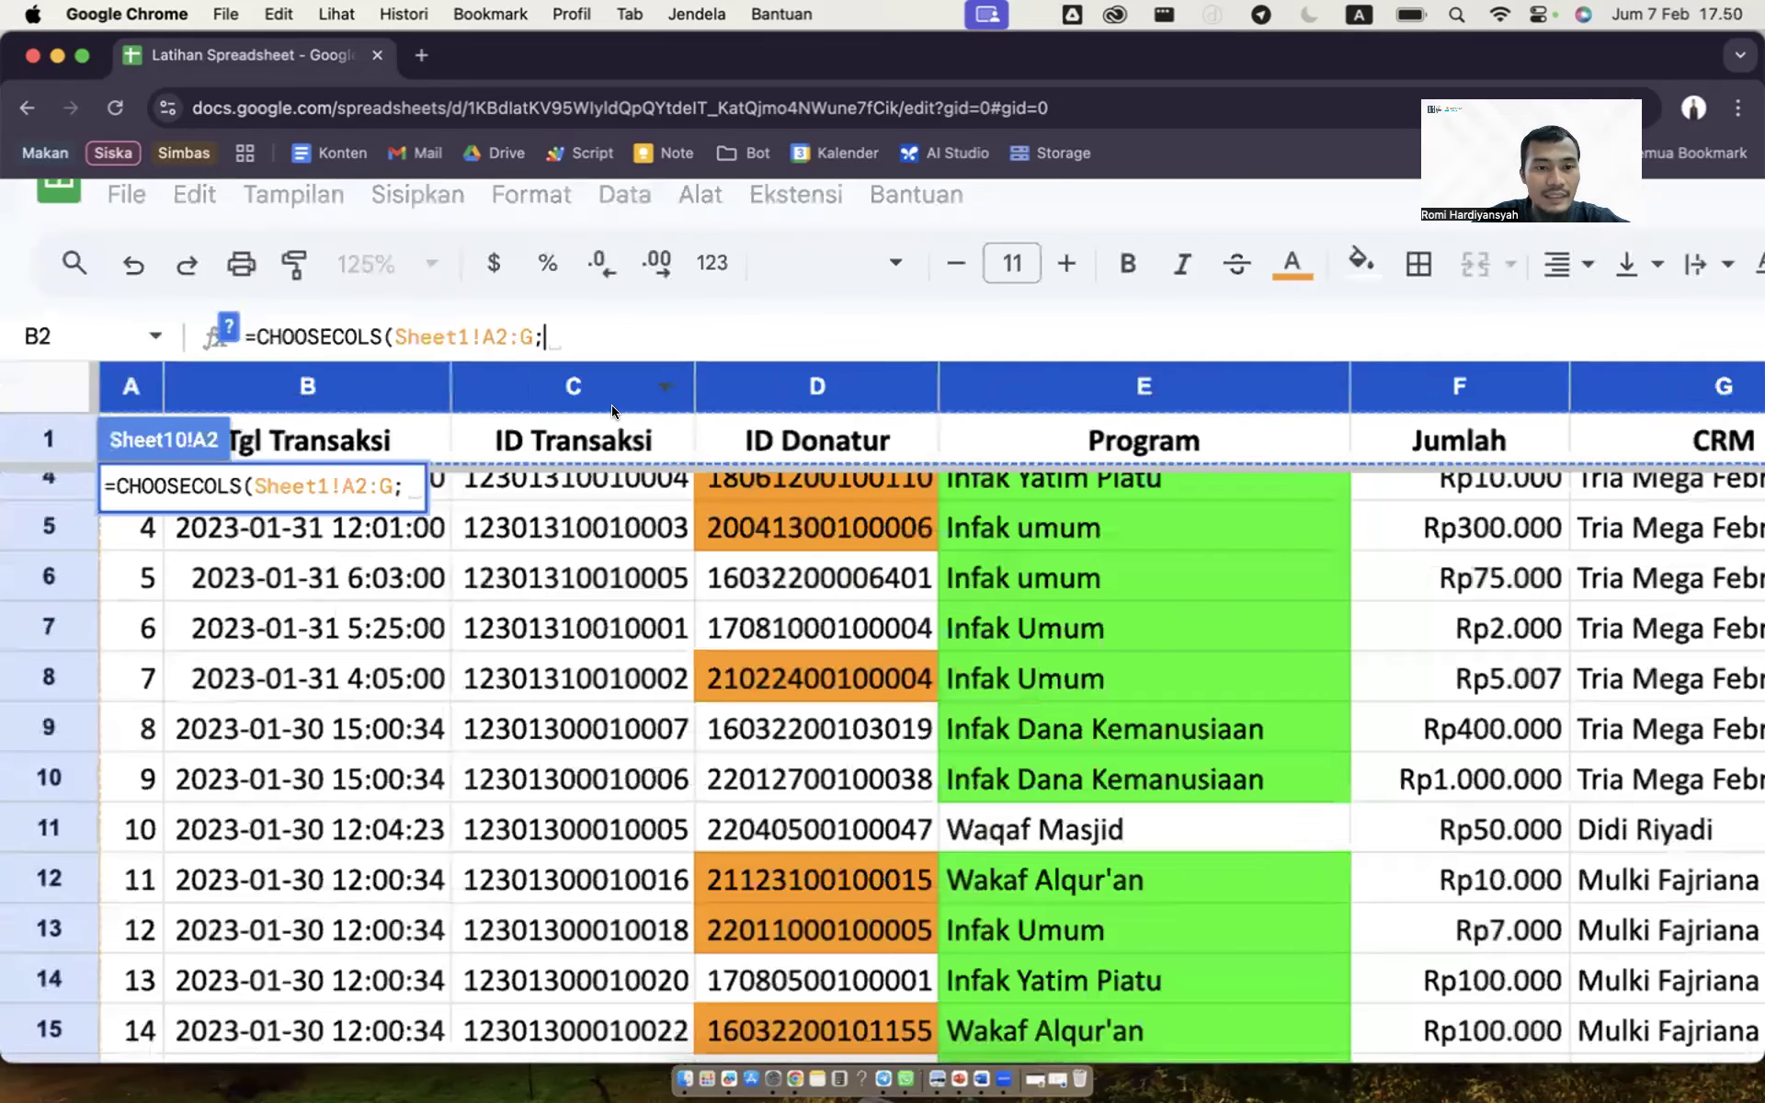
scroll(611, 410, "down", 3)
scroll(611, 404, "down", 1)
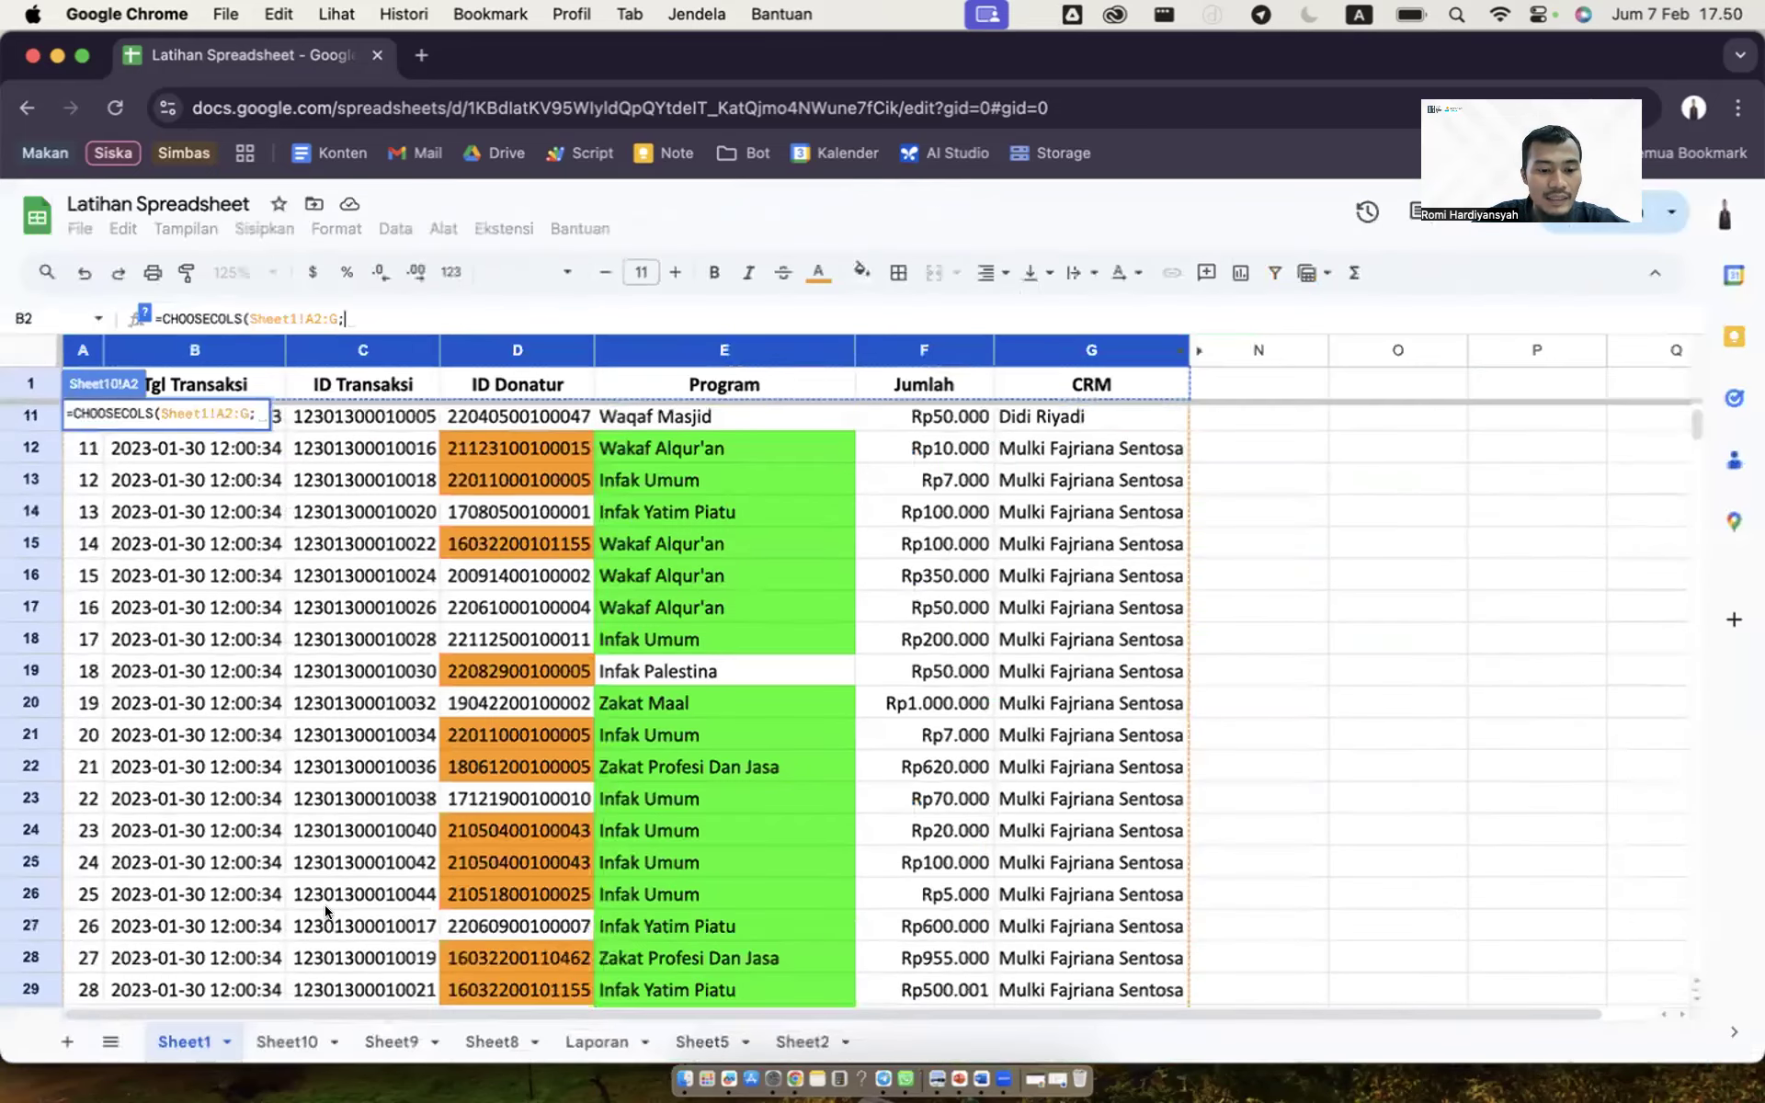
Step: Following the Sheet10 header order, add column numbers 5 for Program and 1 for No to the CHOOSECOLS formula
left_click(289, 1039)
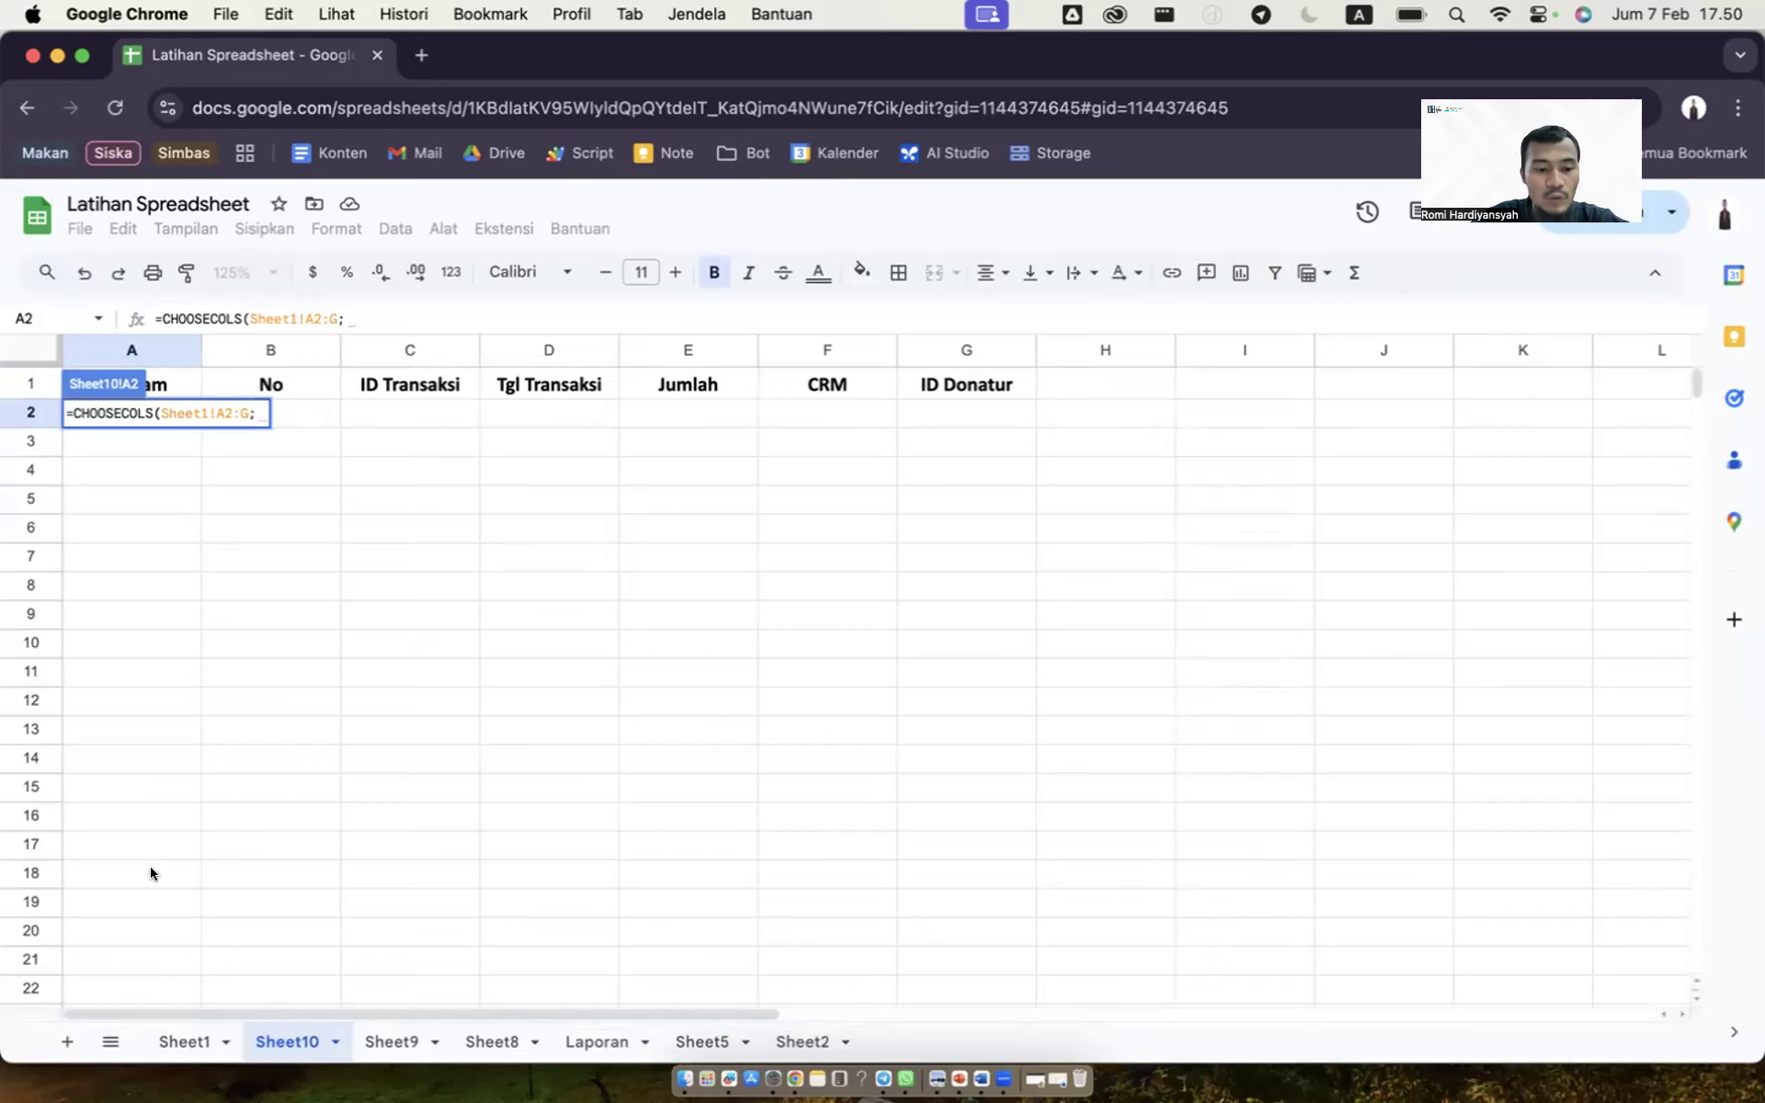
left_click(184, 1041)
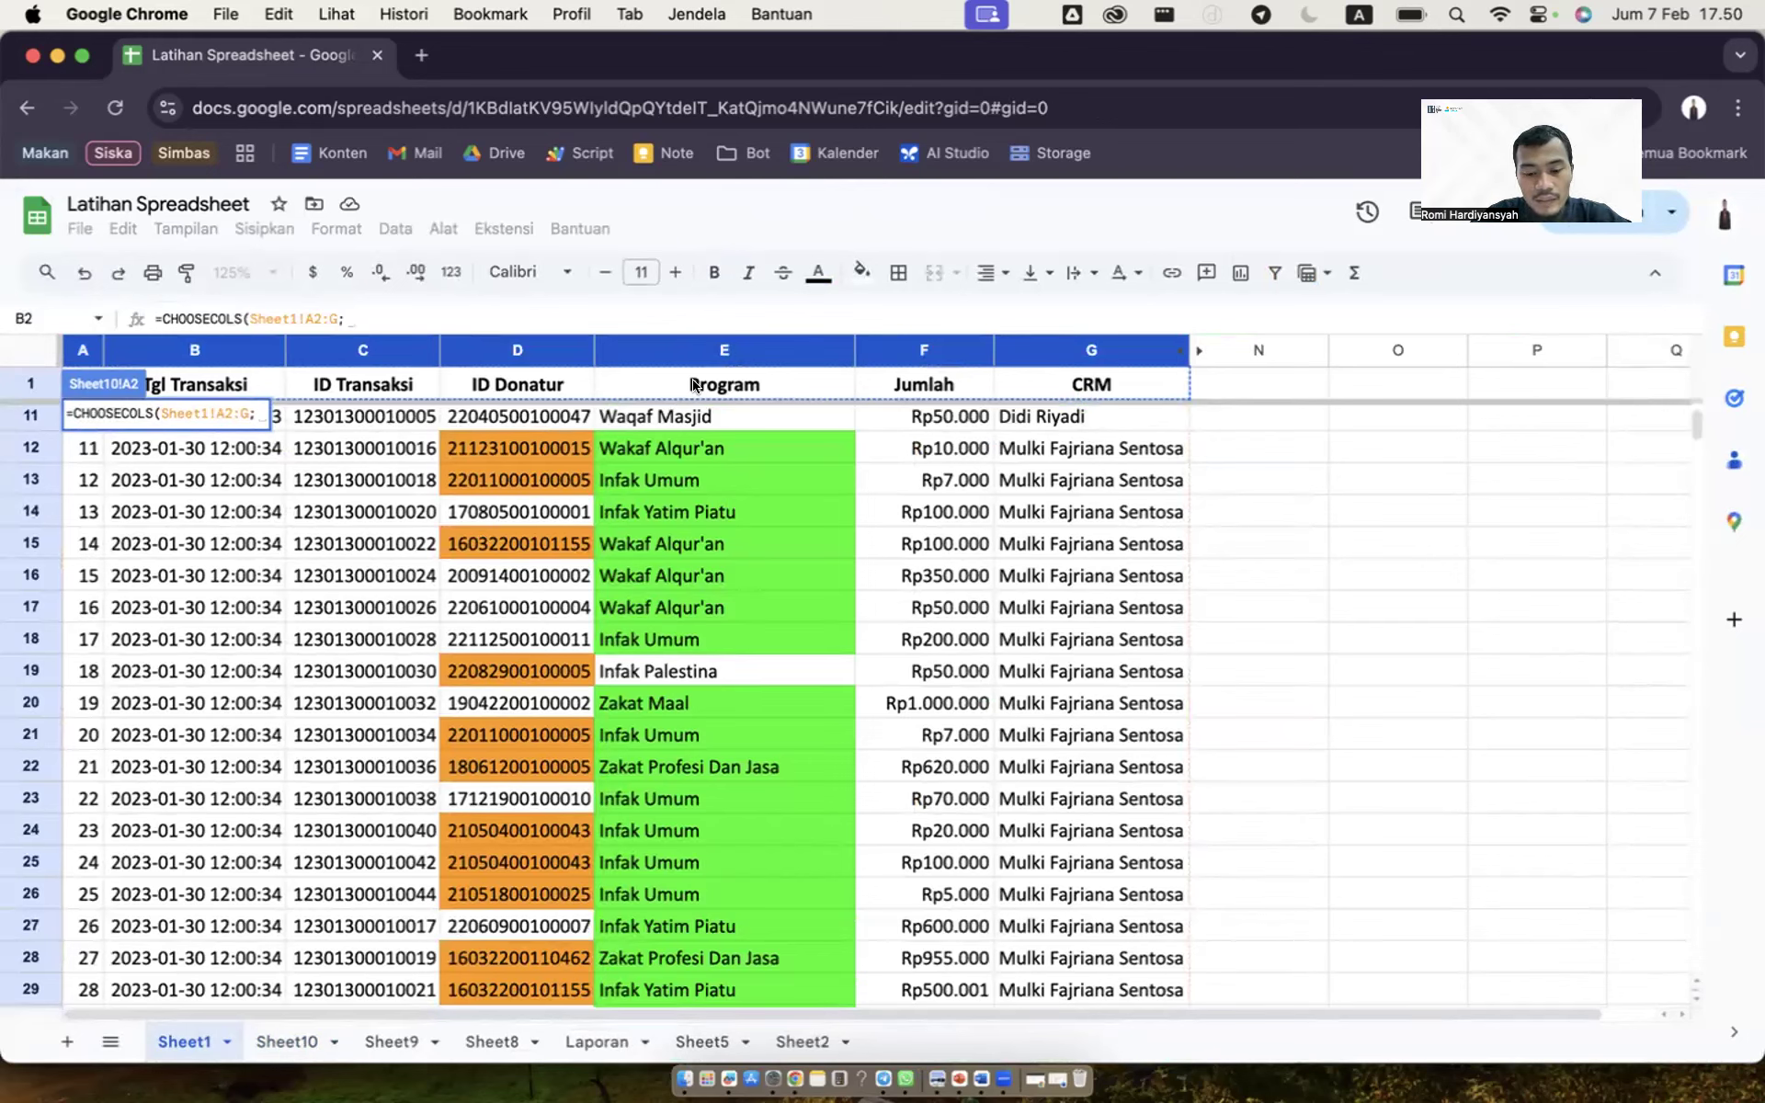
type("5;")
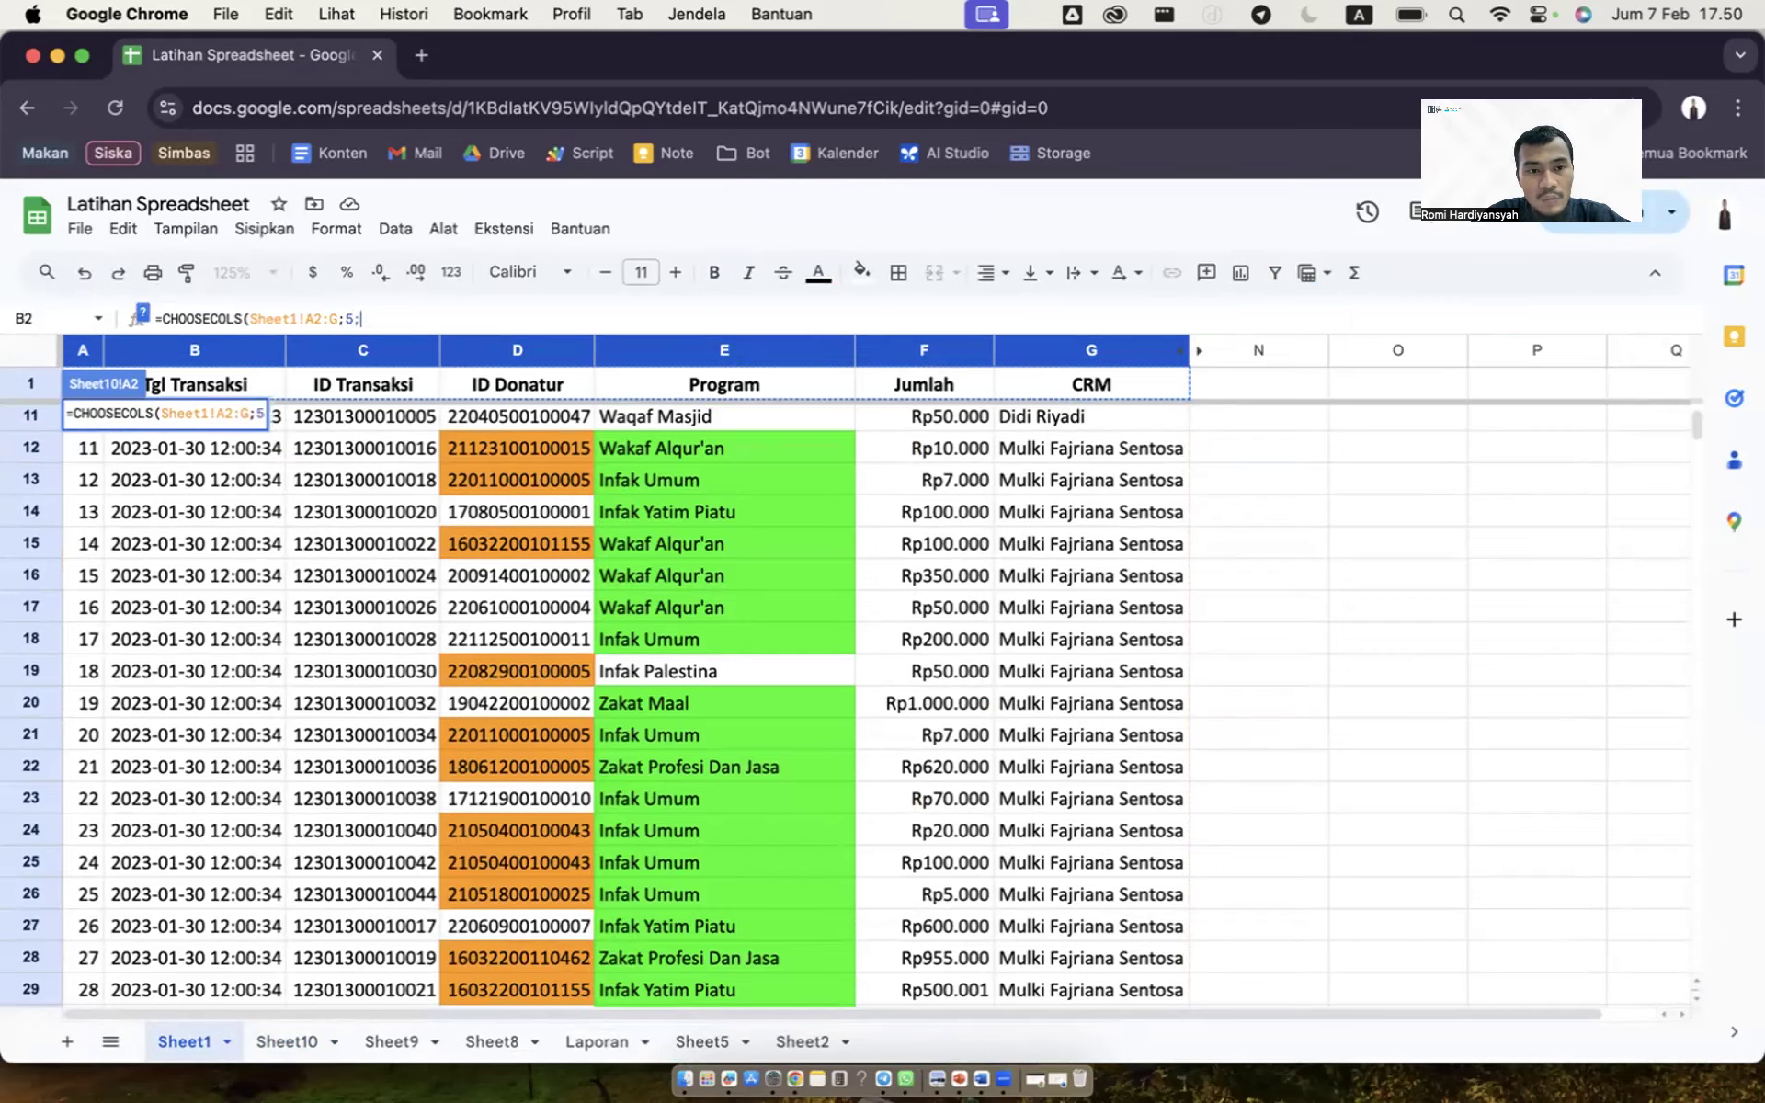
left_click(296, 1041)
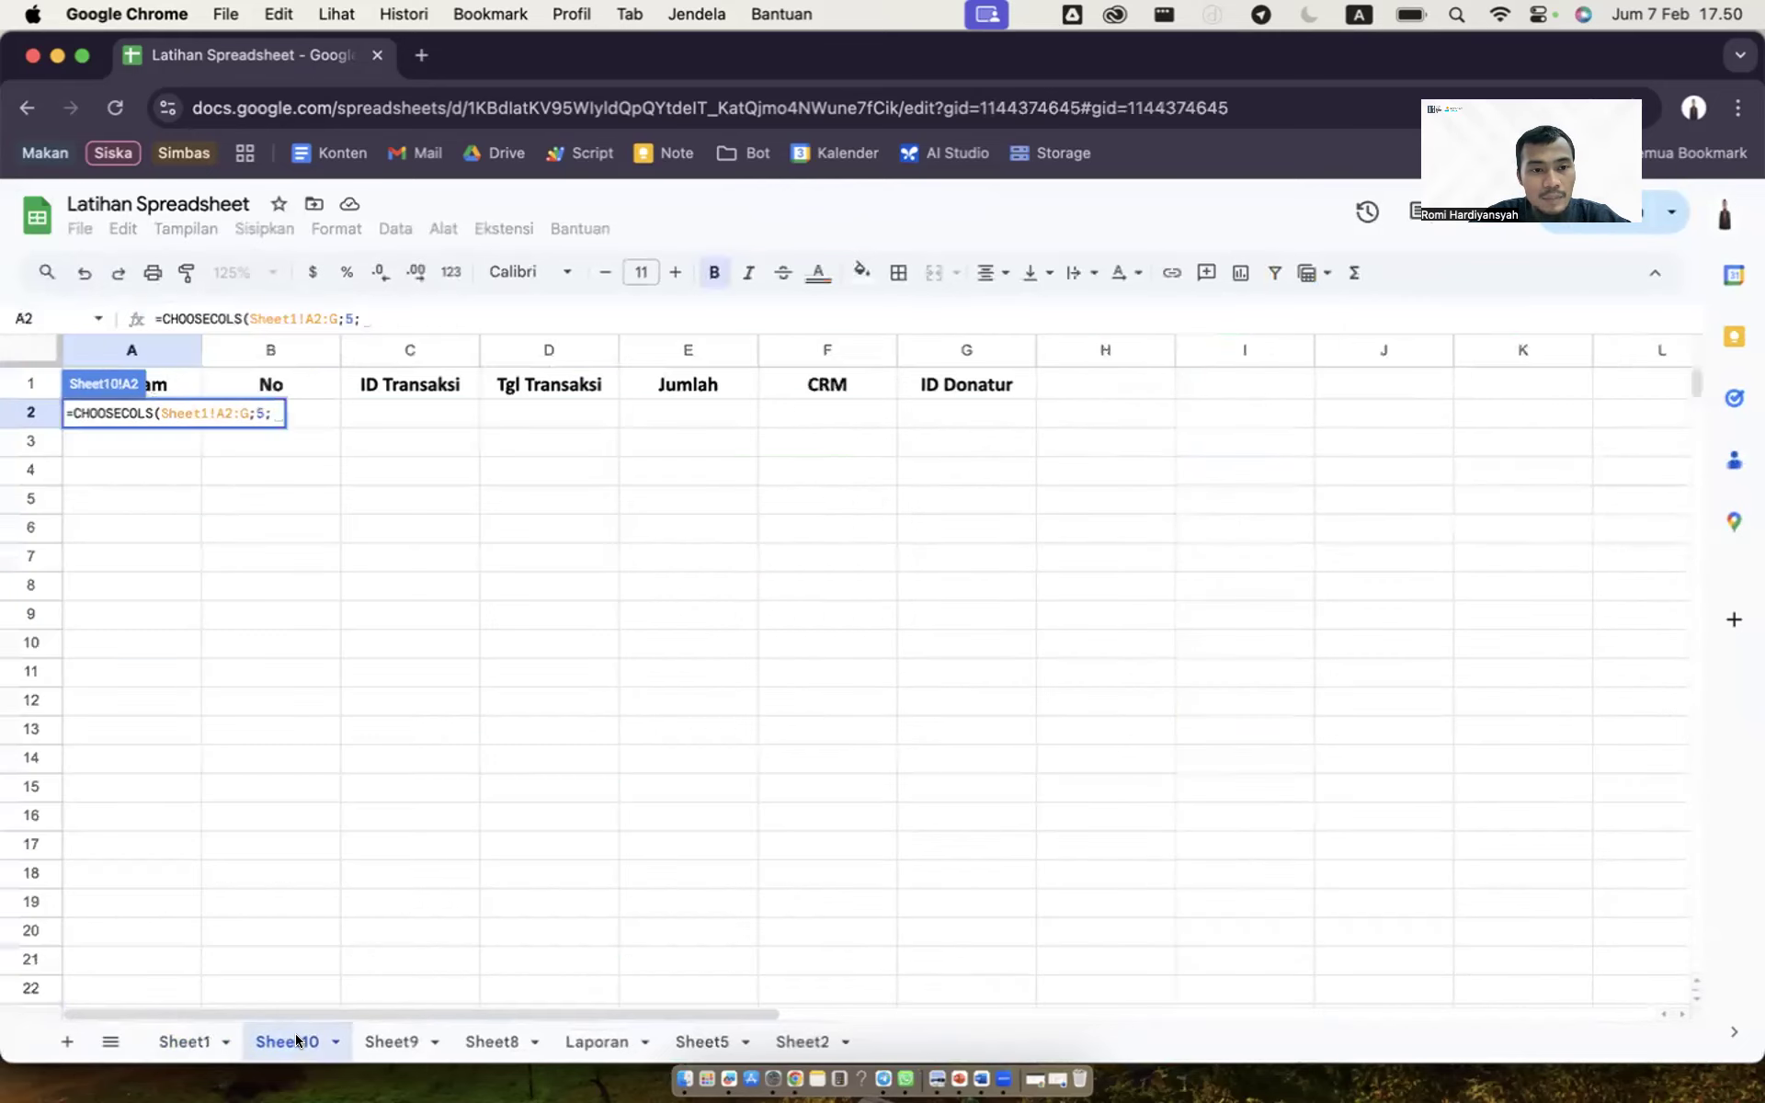
left_click(185, 1041)
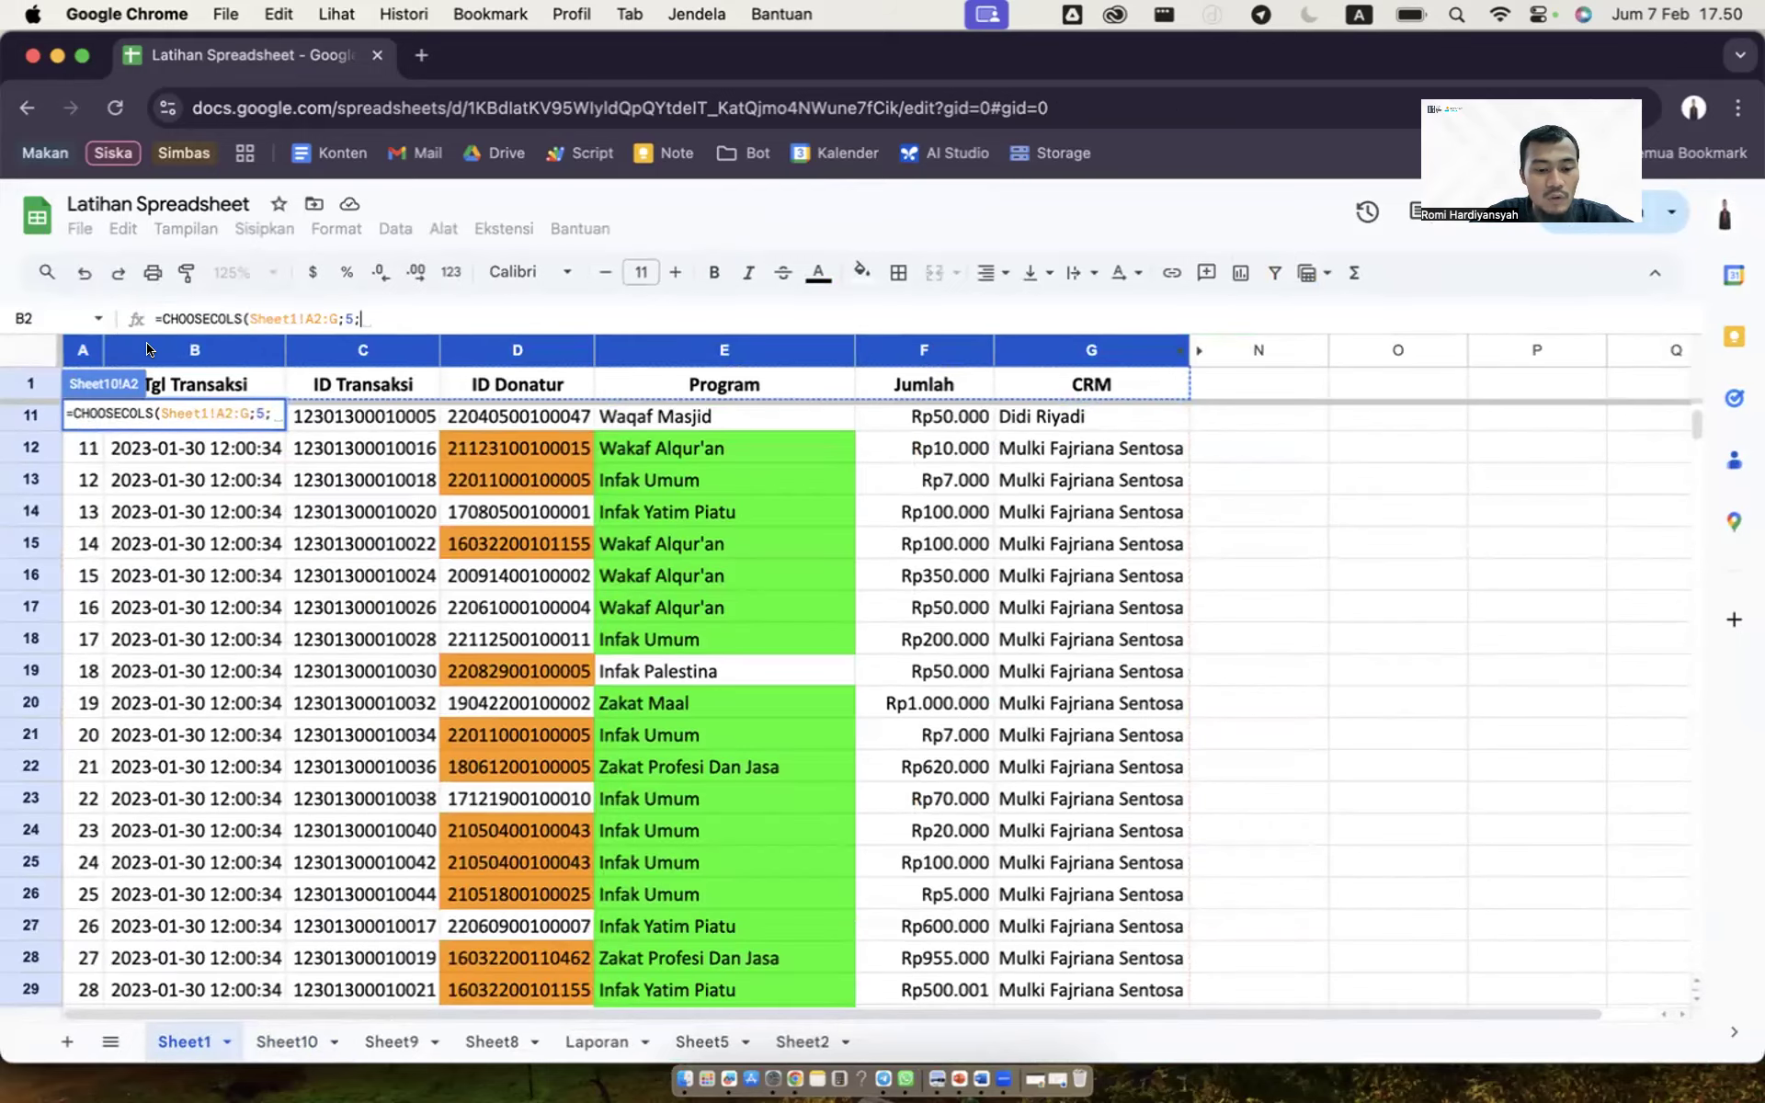
type("1;")
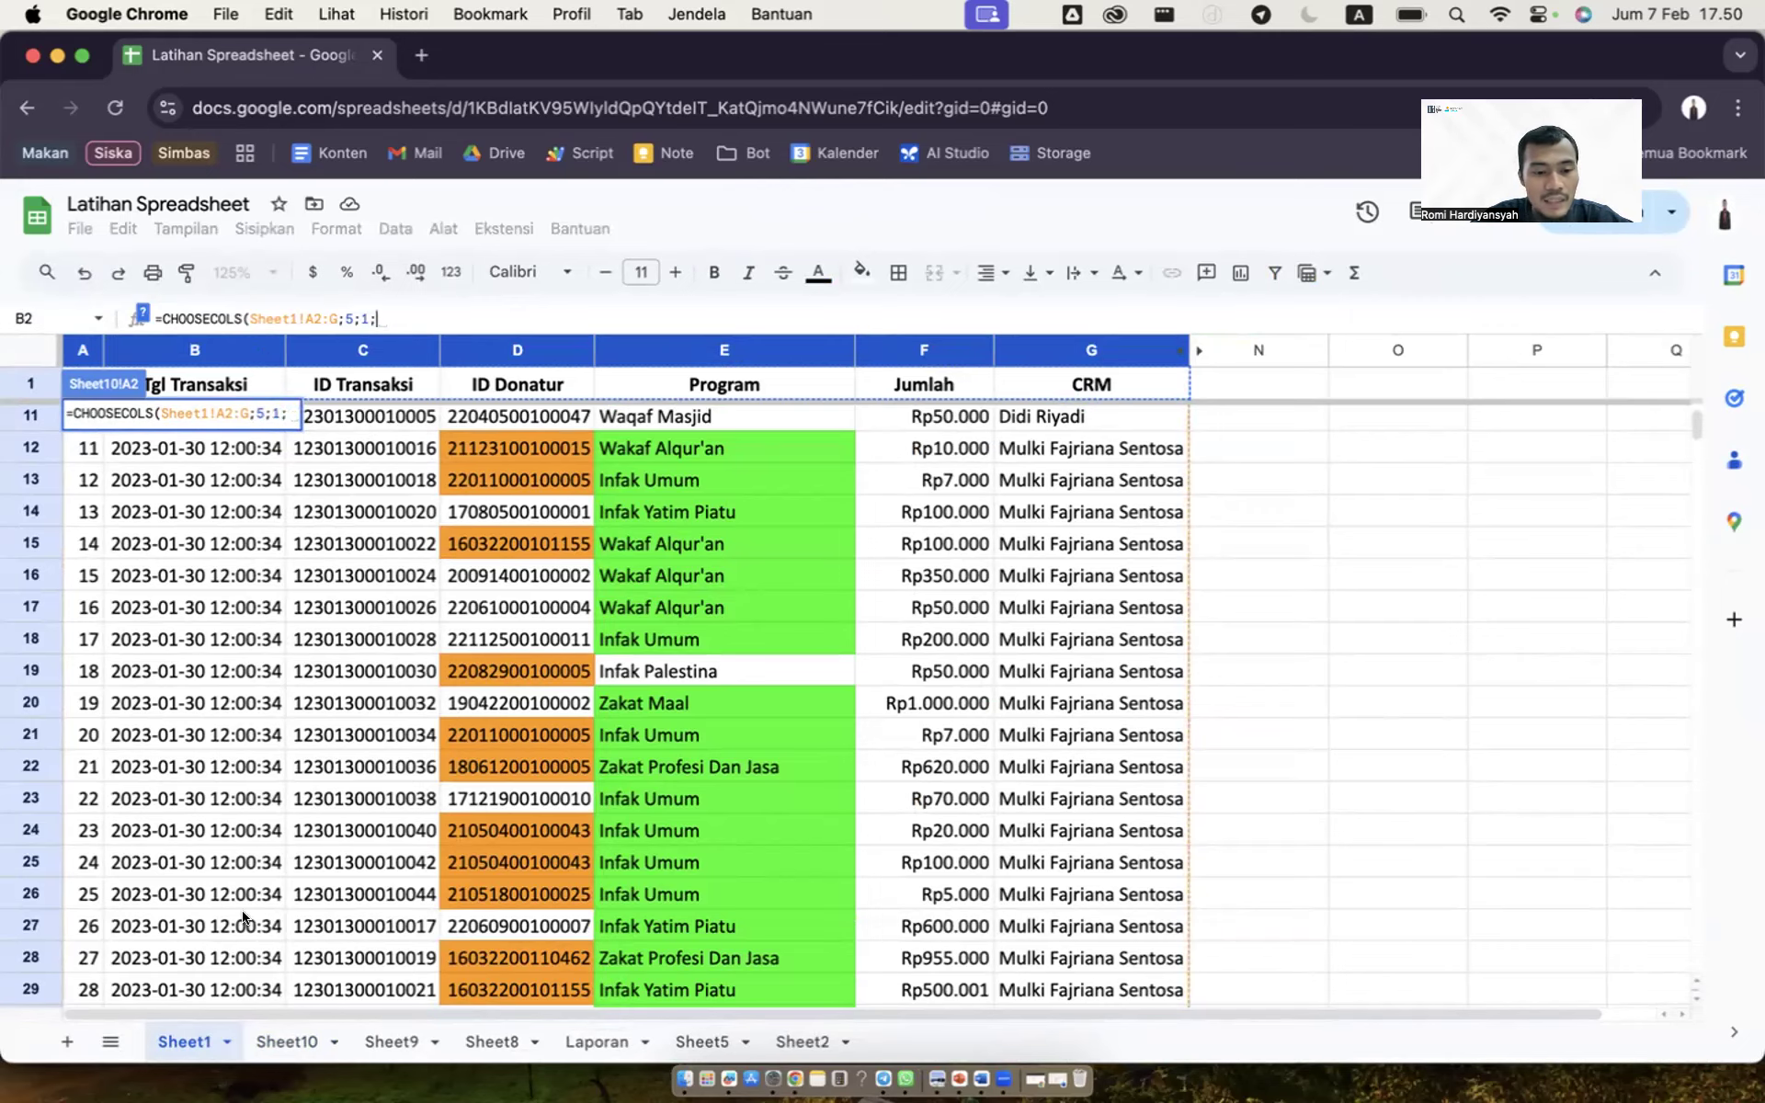
Step: Add column numbers 3 for ID Transaksi and 2 for Tgl Transaksi to the CHOOSECOLS formula
left_click(279, 1036)
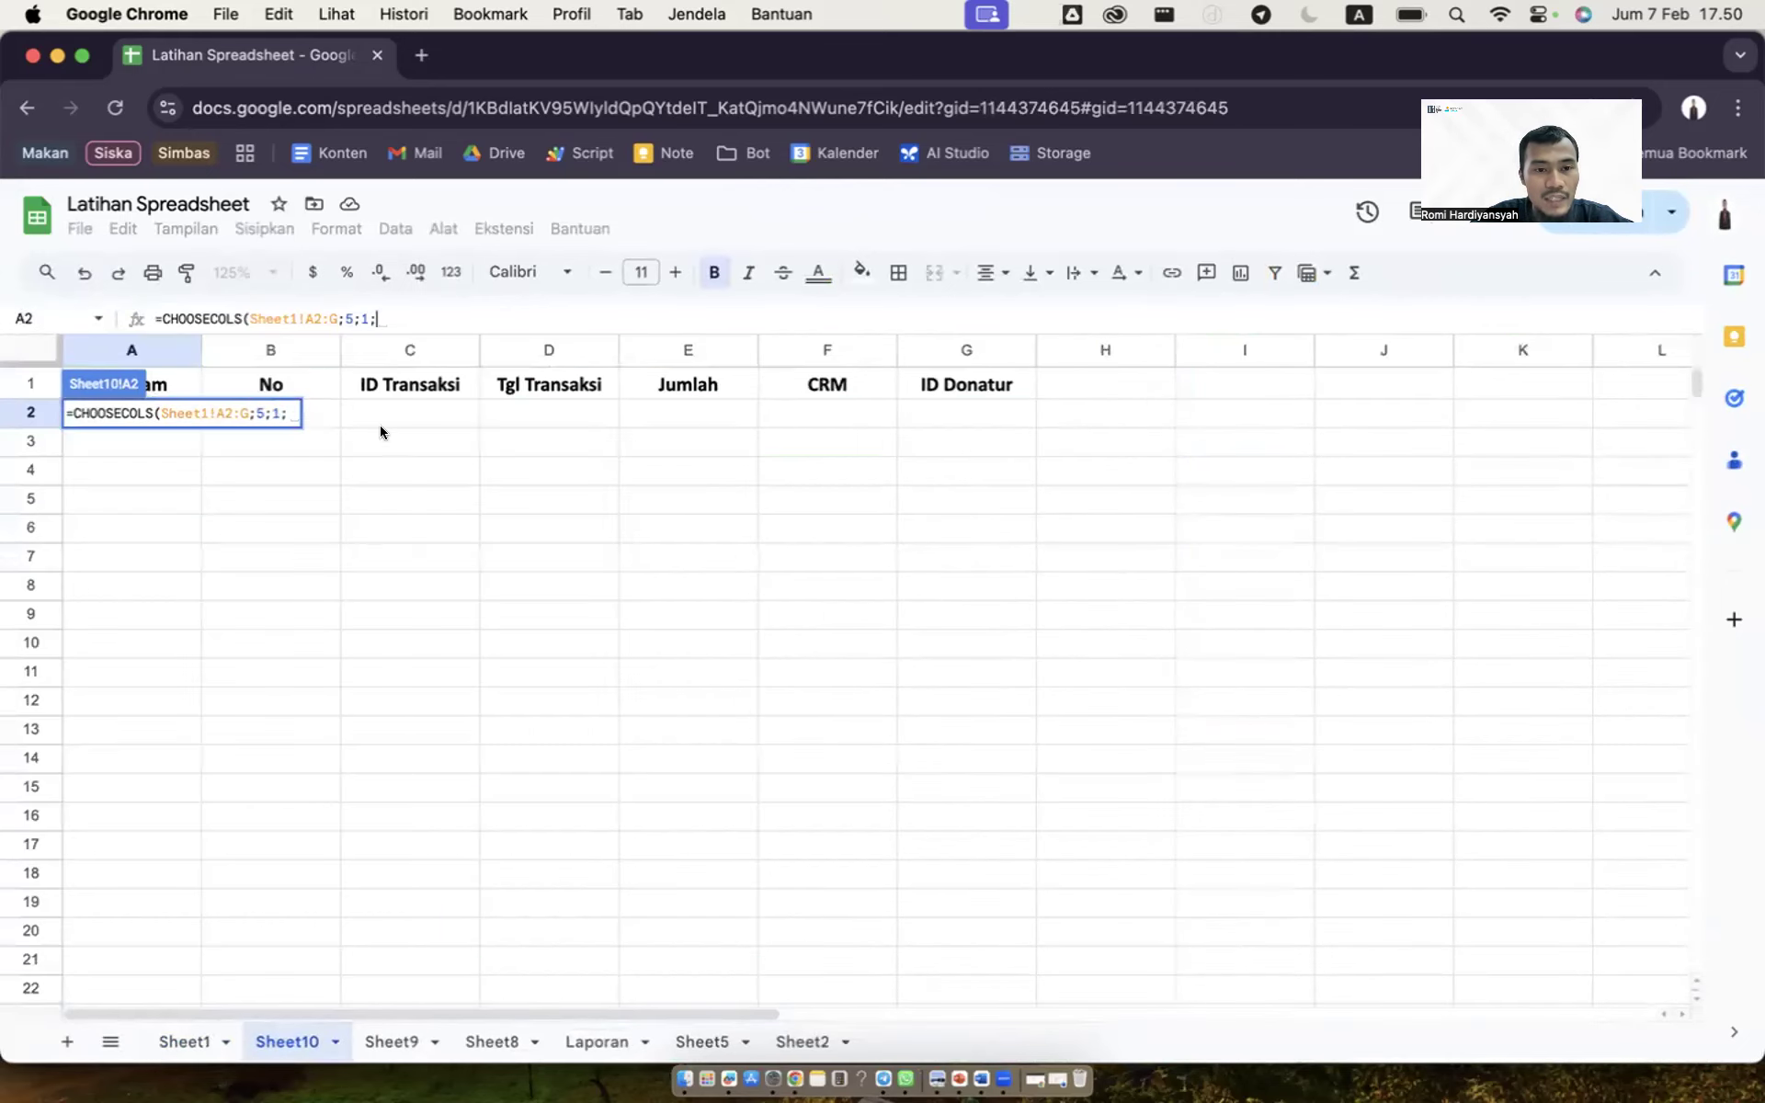
left_click(185, 1042)
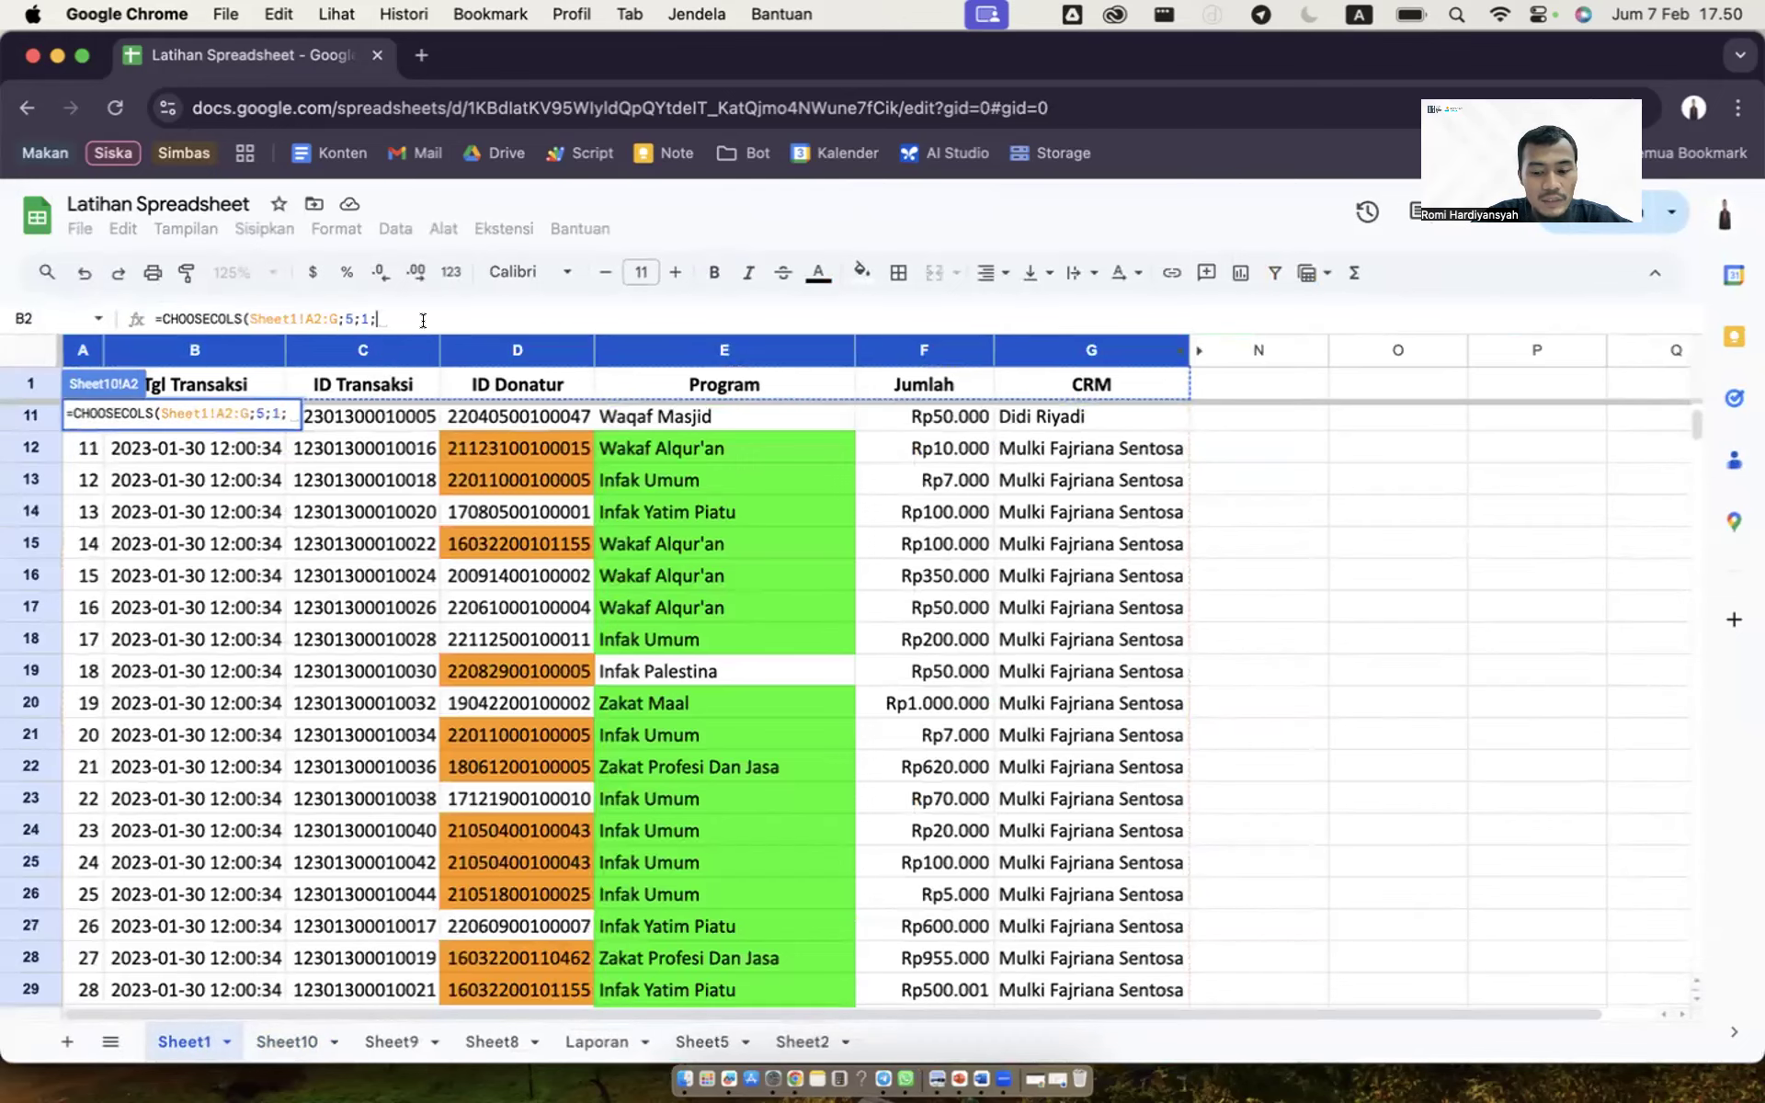
type("3;")
left_click(290, 1042)
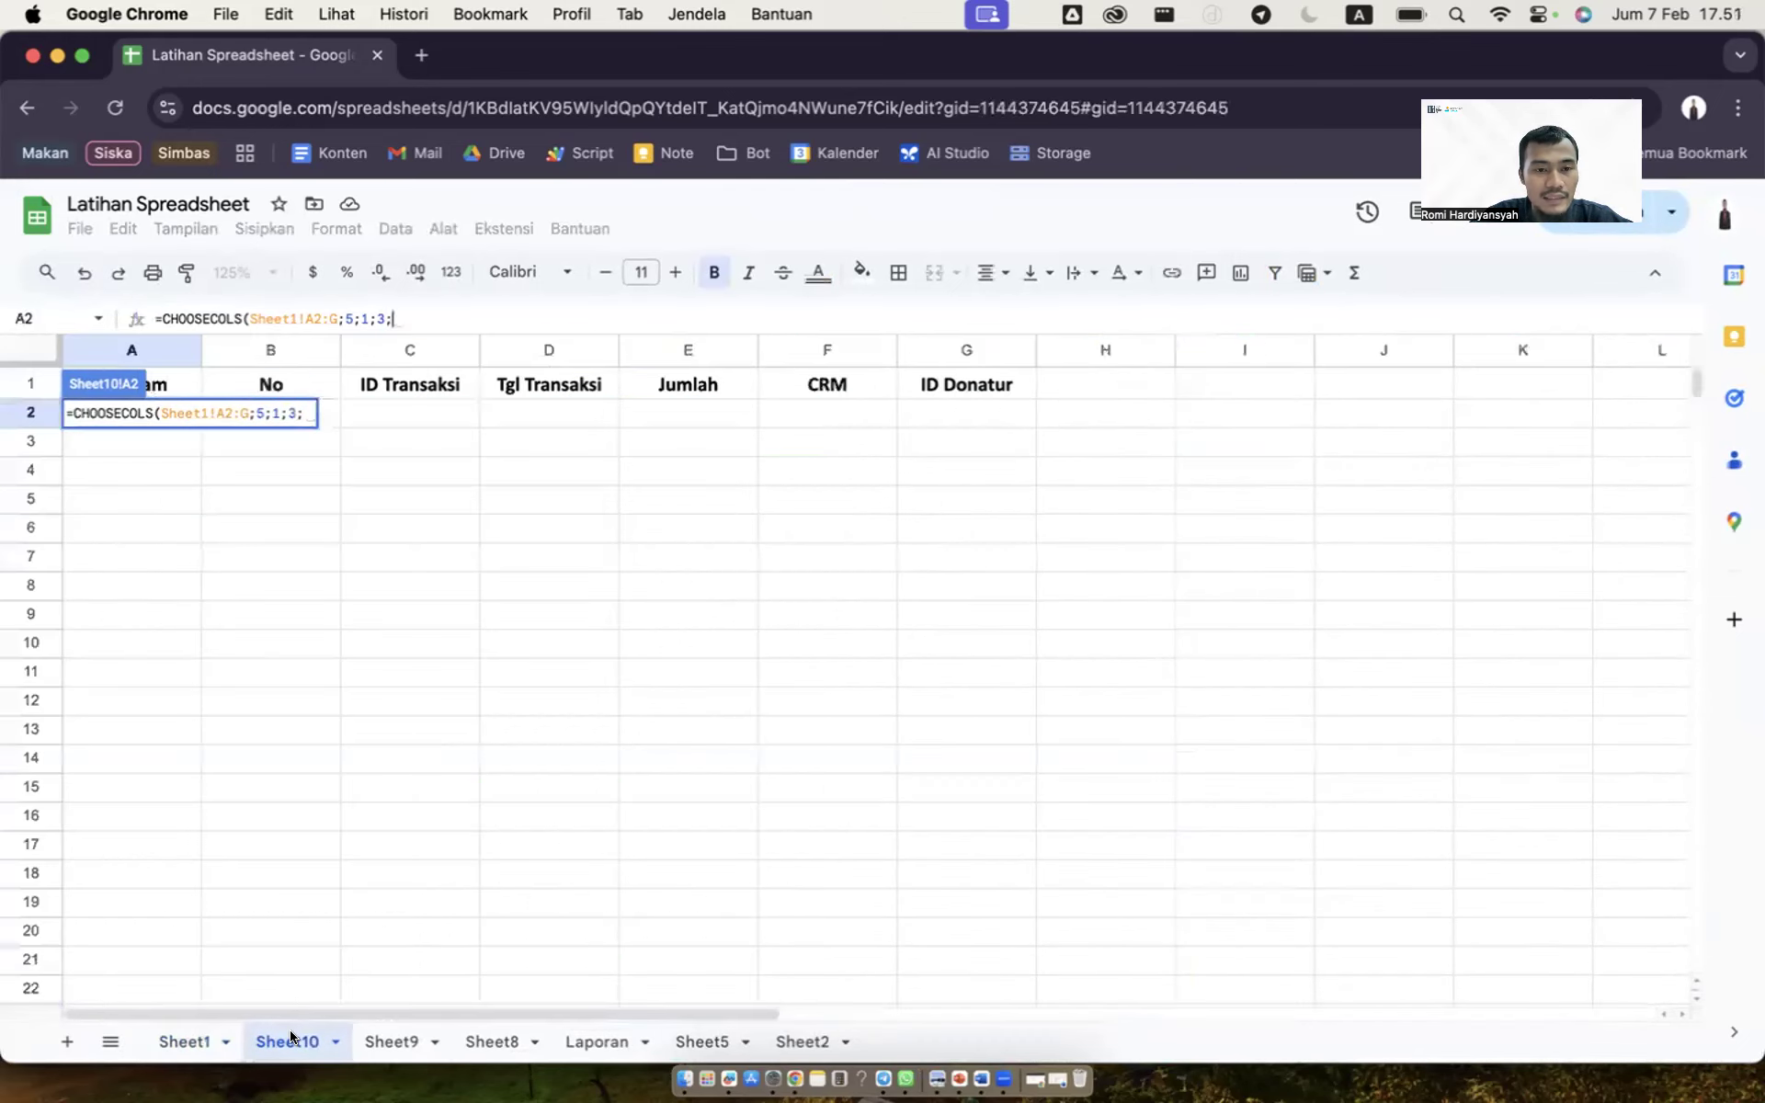
left_click(192, 1039)
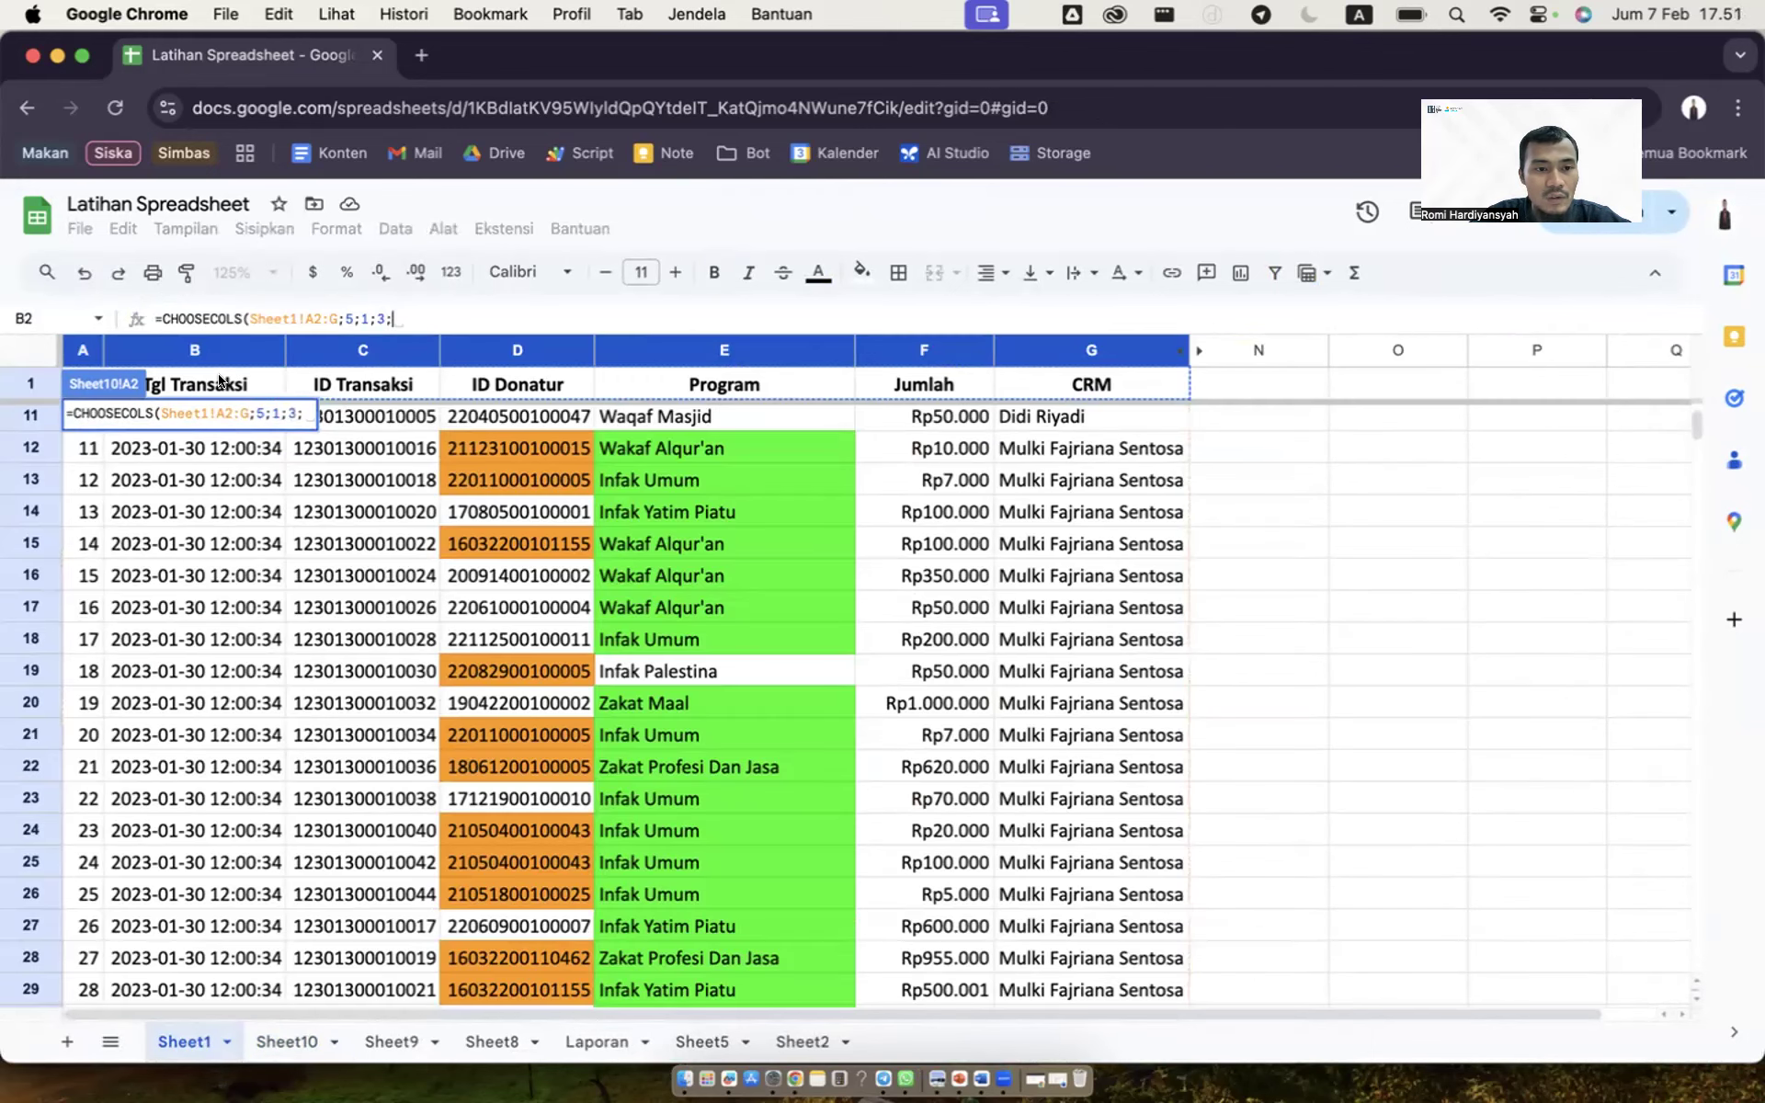
type("2;")
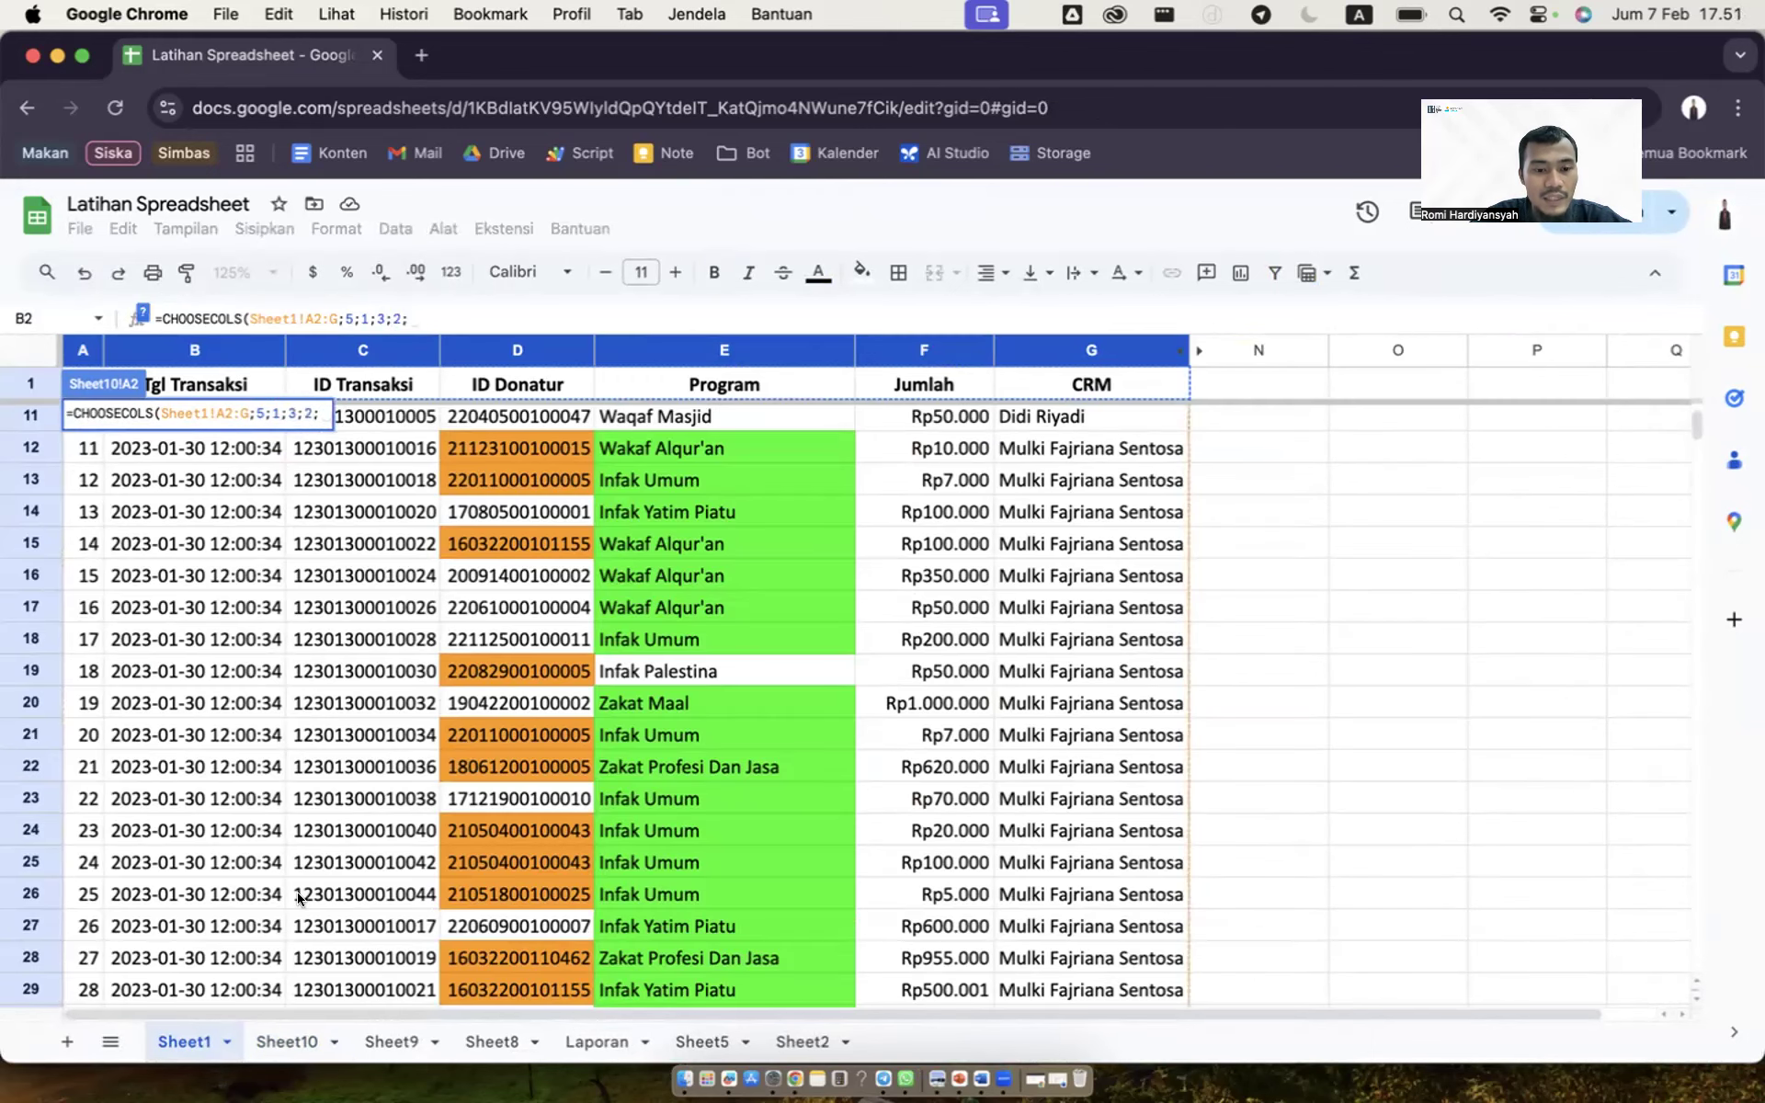
Step: Add column numbers 6 for Jumlah and 7 for CRM to the CHOOSECOLS formula
left_click(292, 1041)
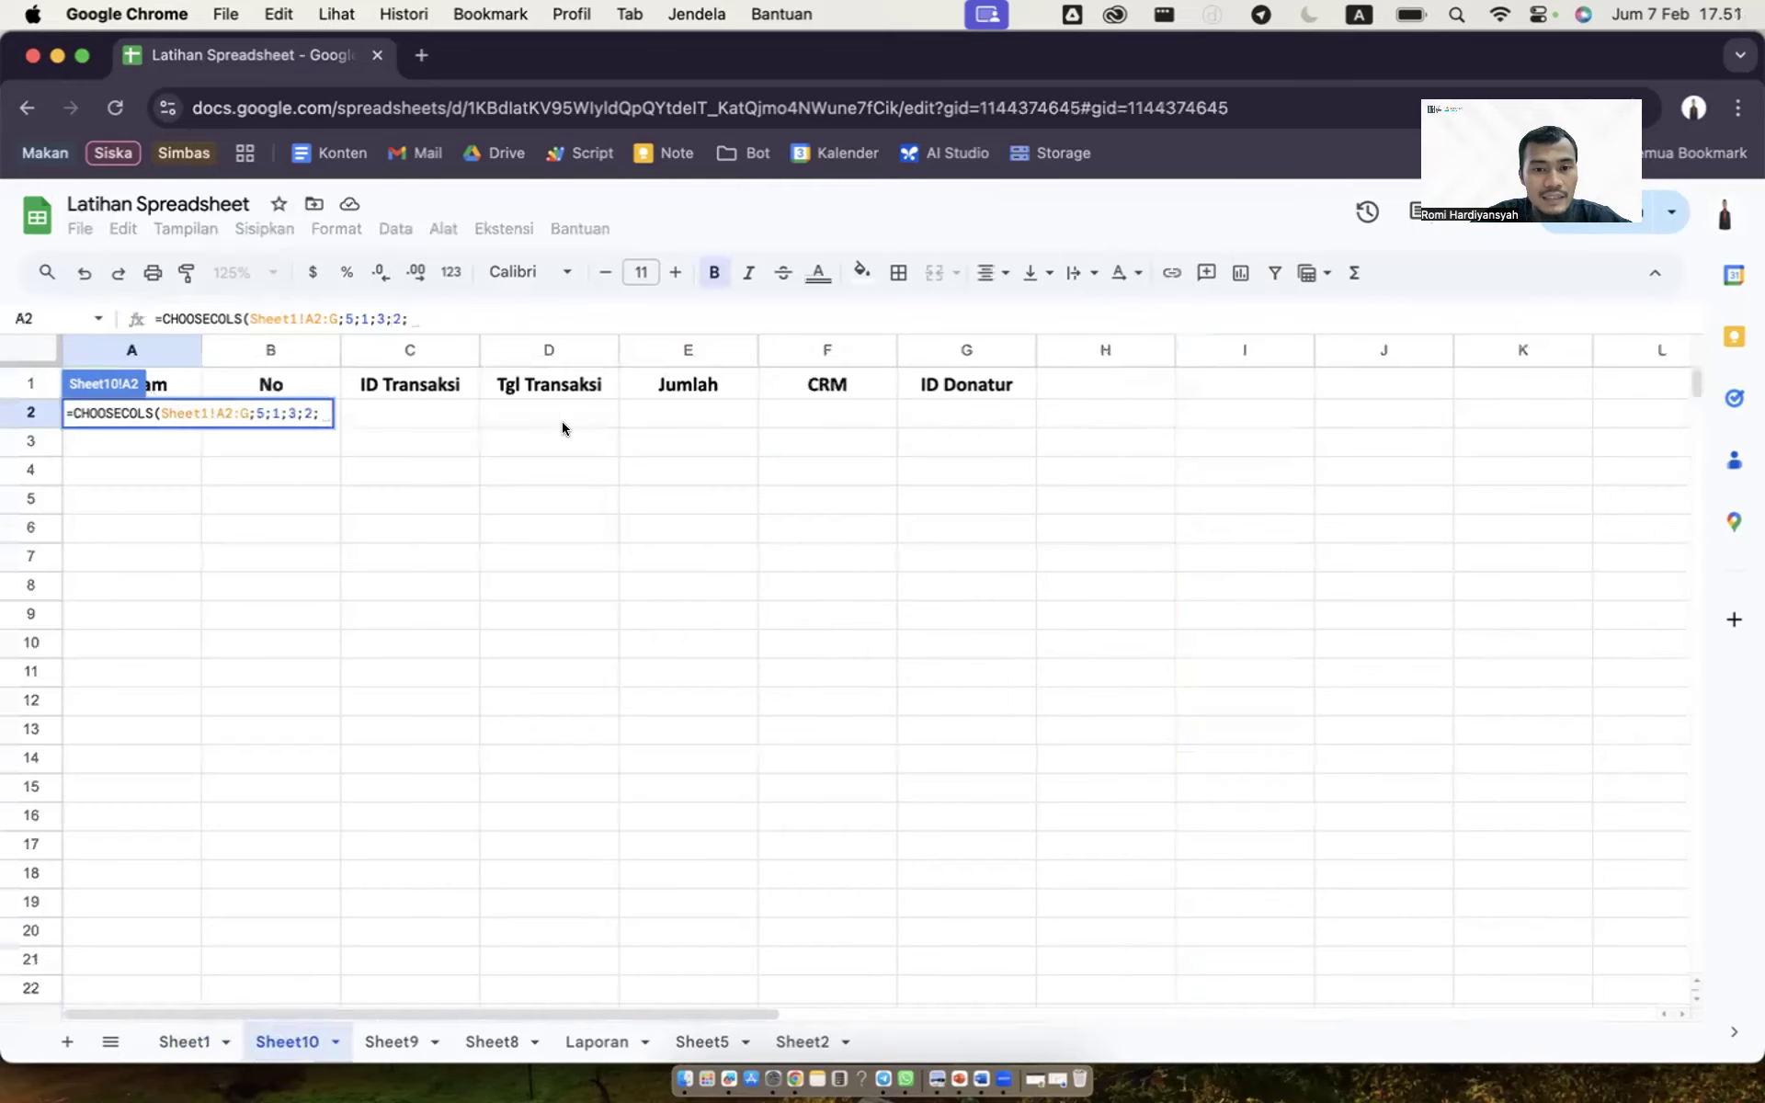
left_click(188, 1041)
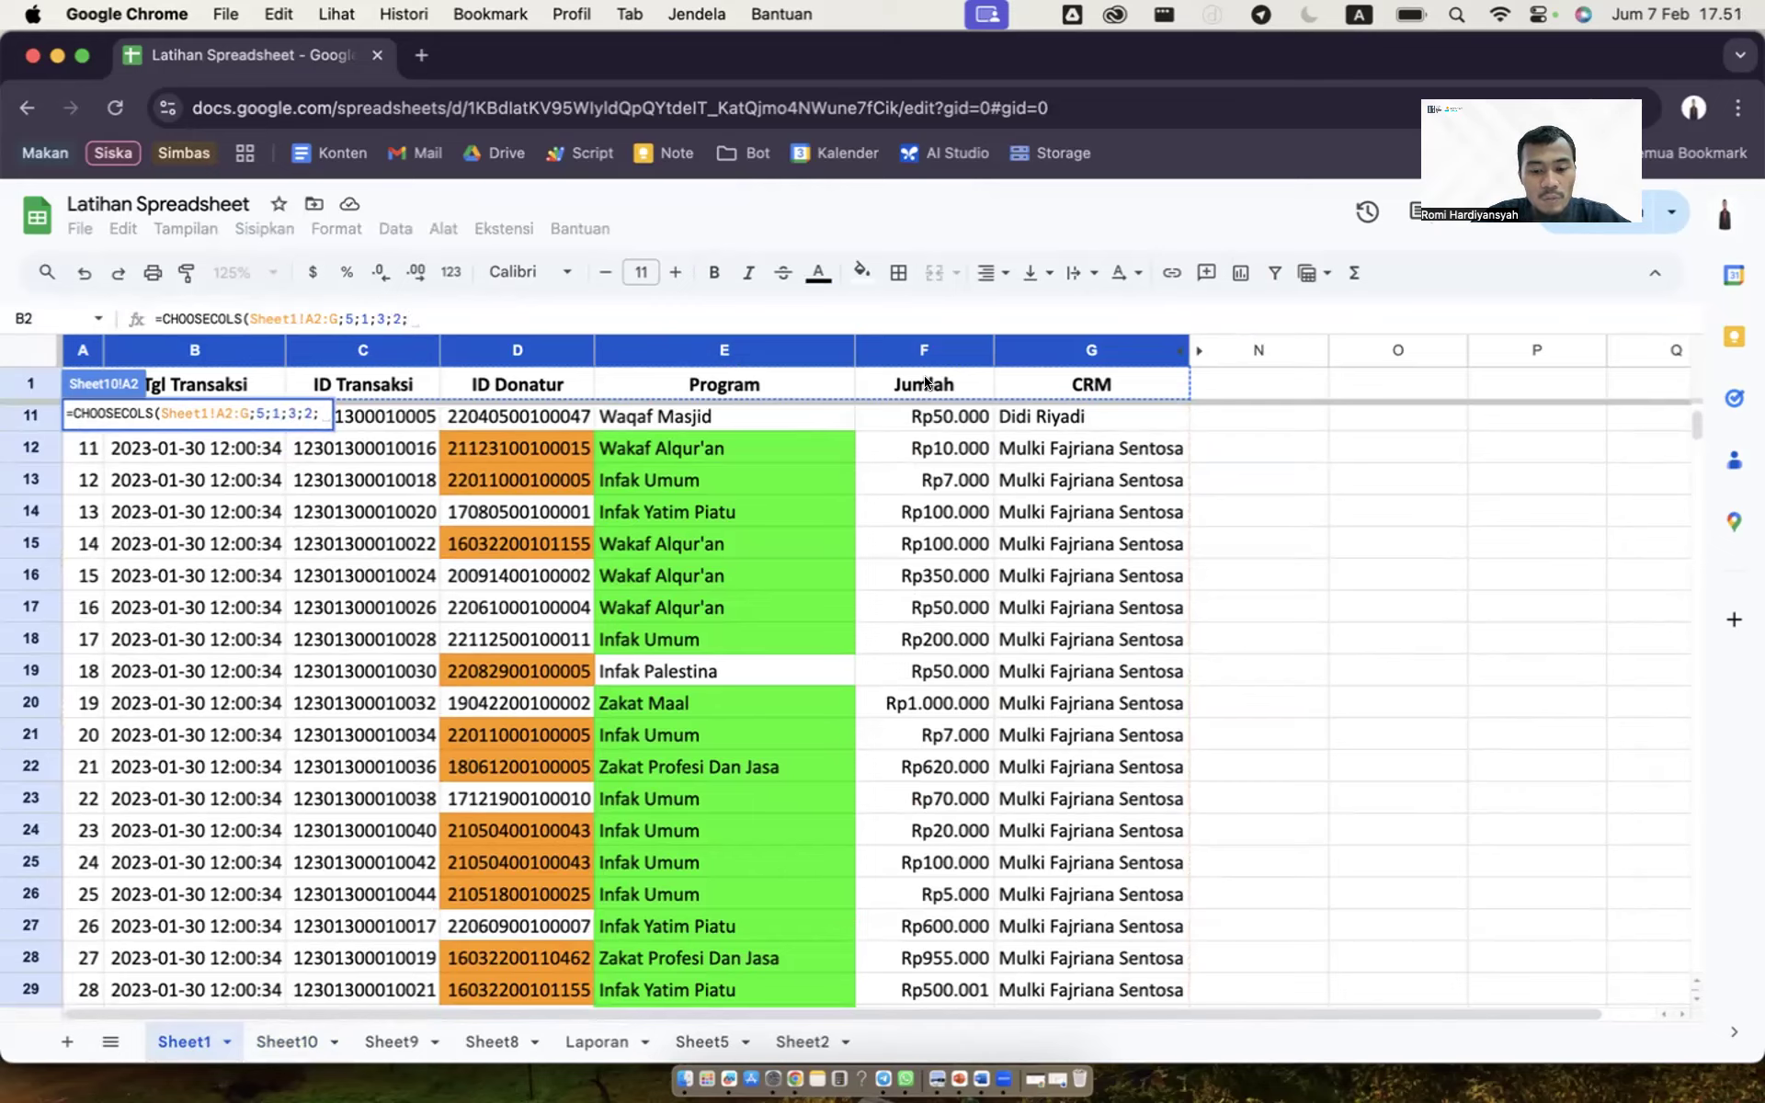
type("6;")
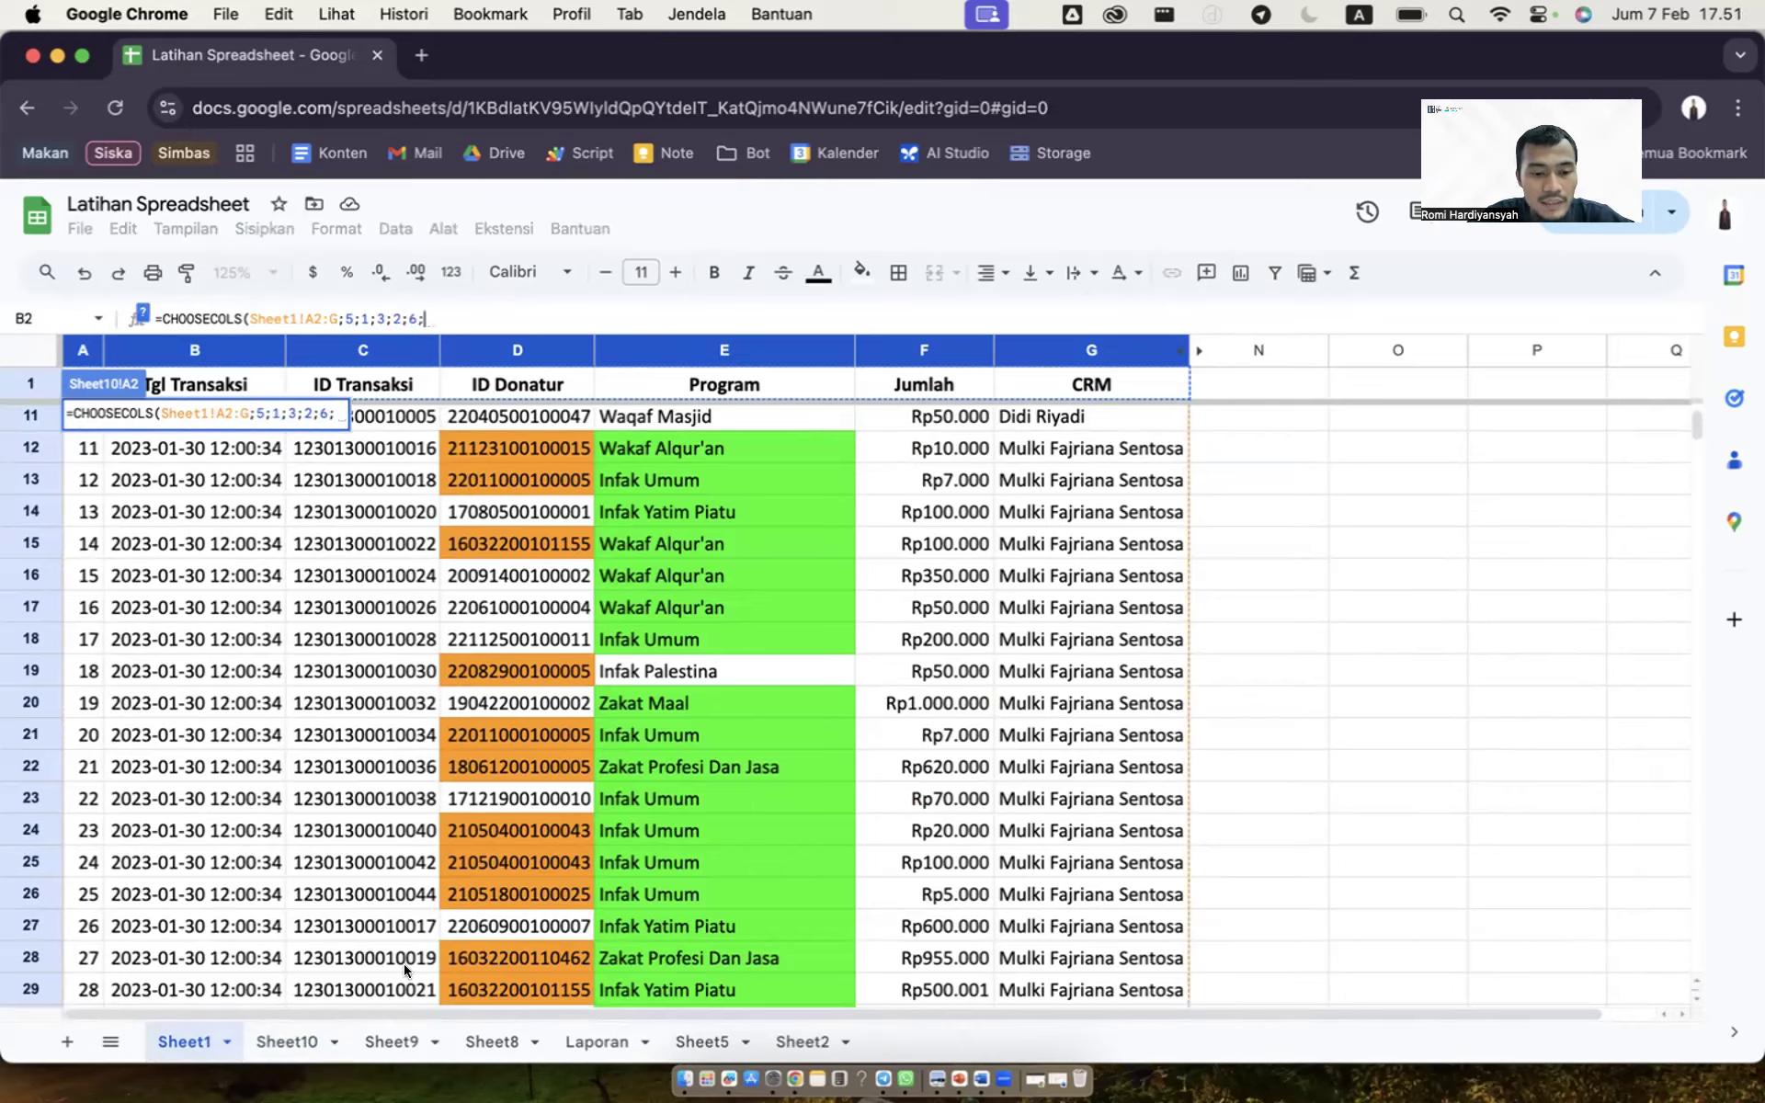
left_click(300, 1031)
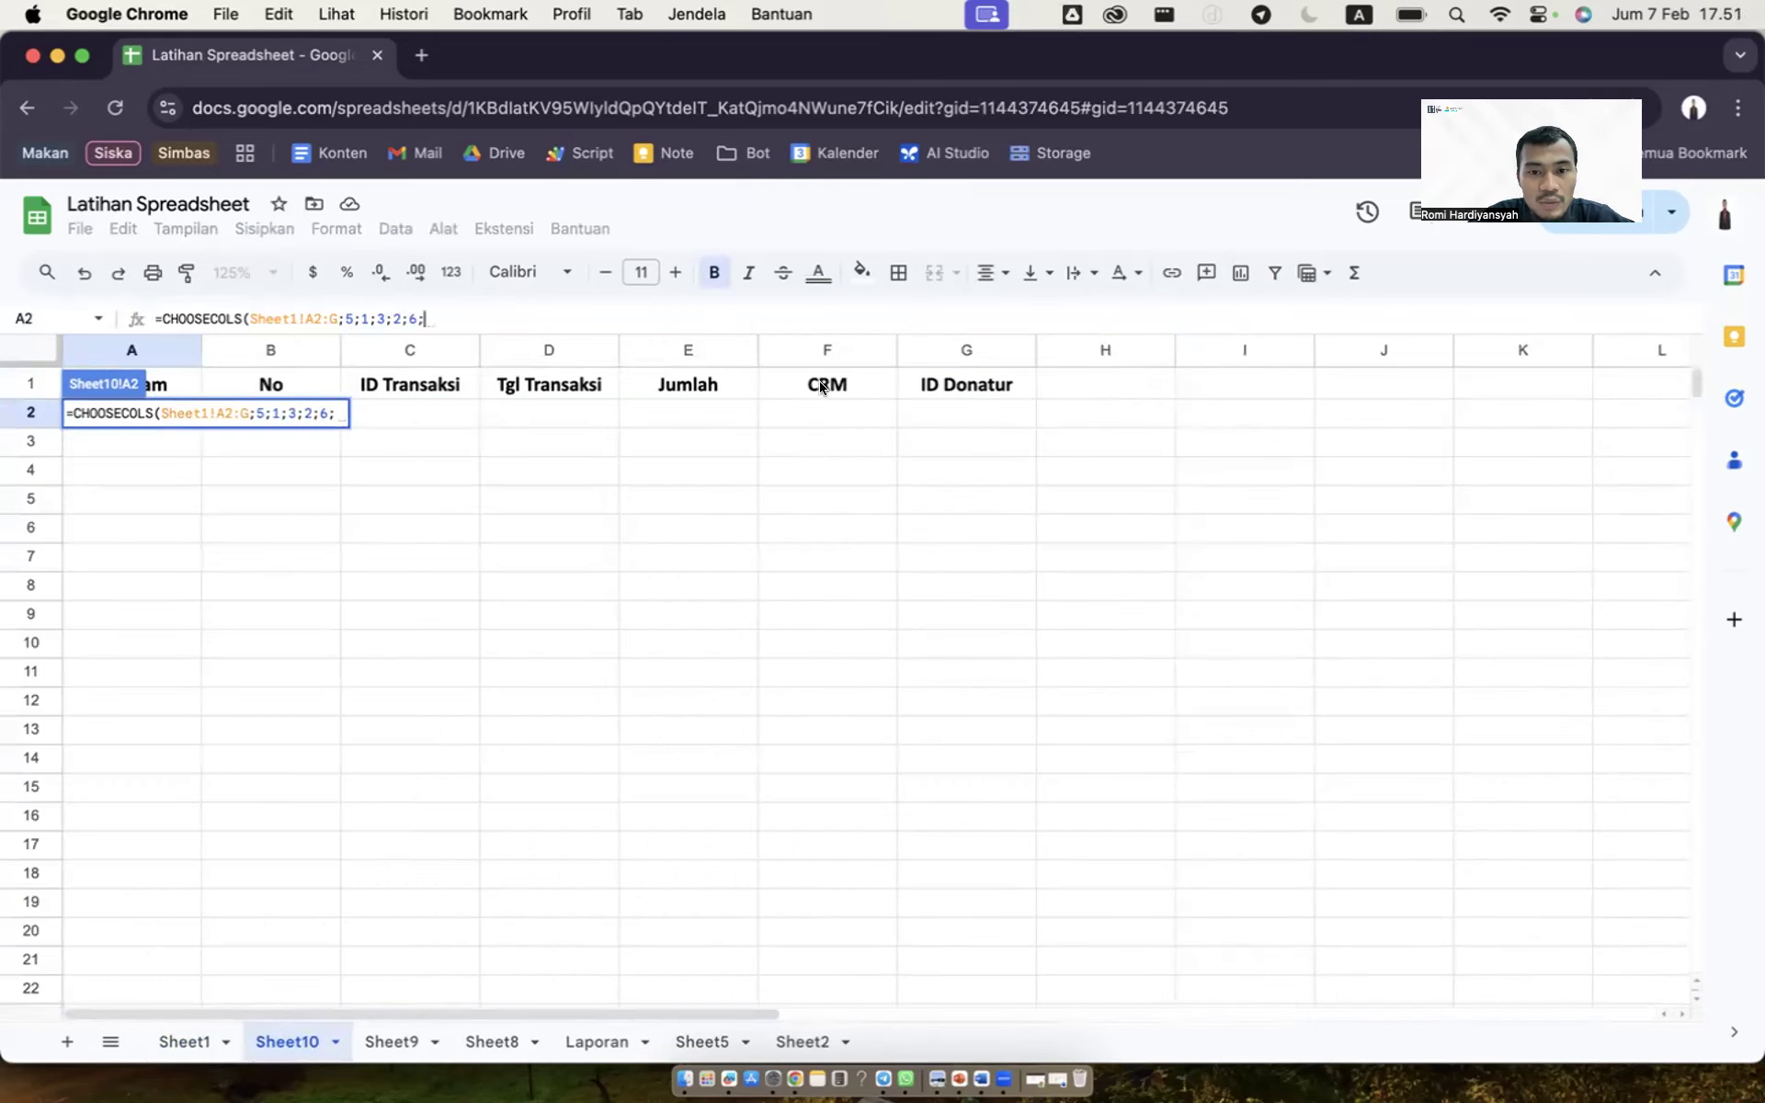
left_click(194, 1025)
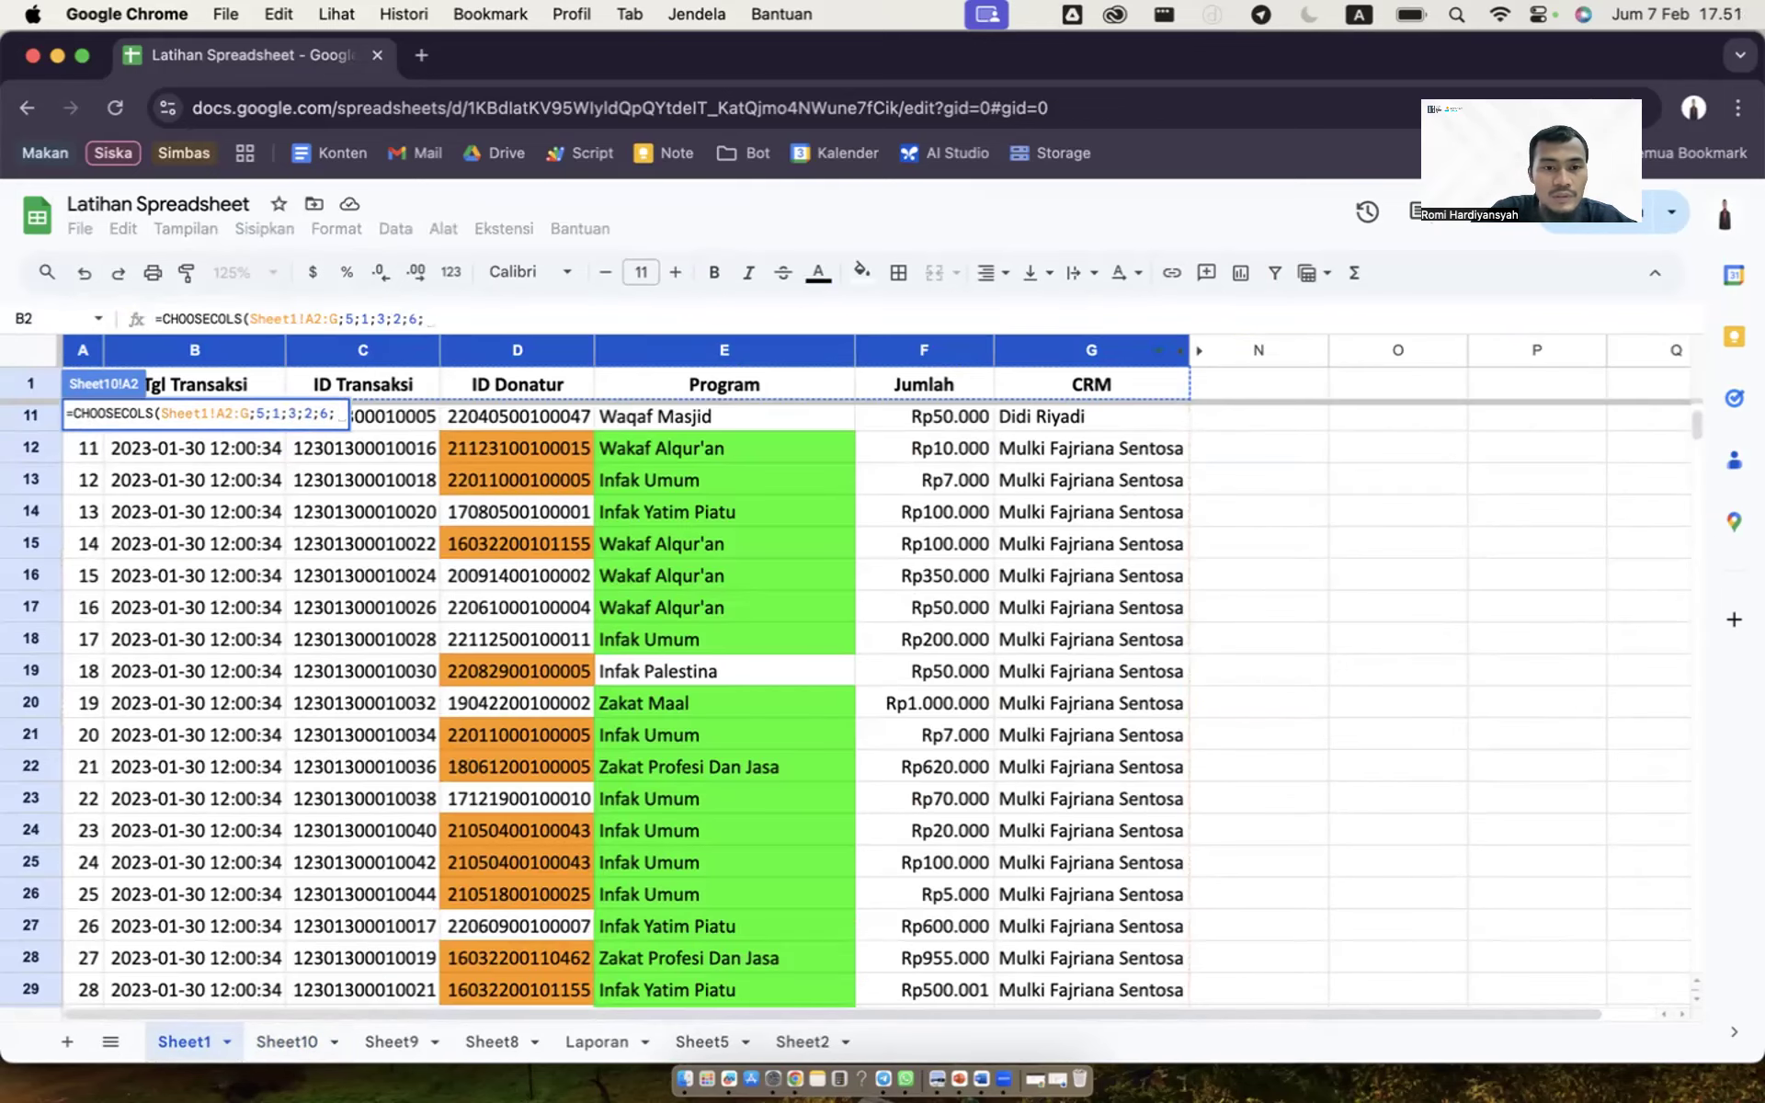
type("7;")
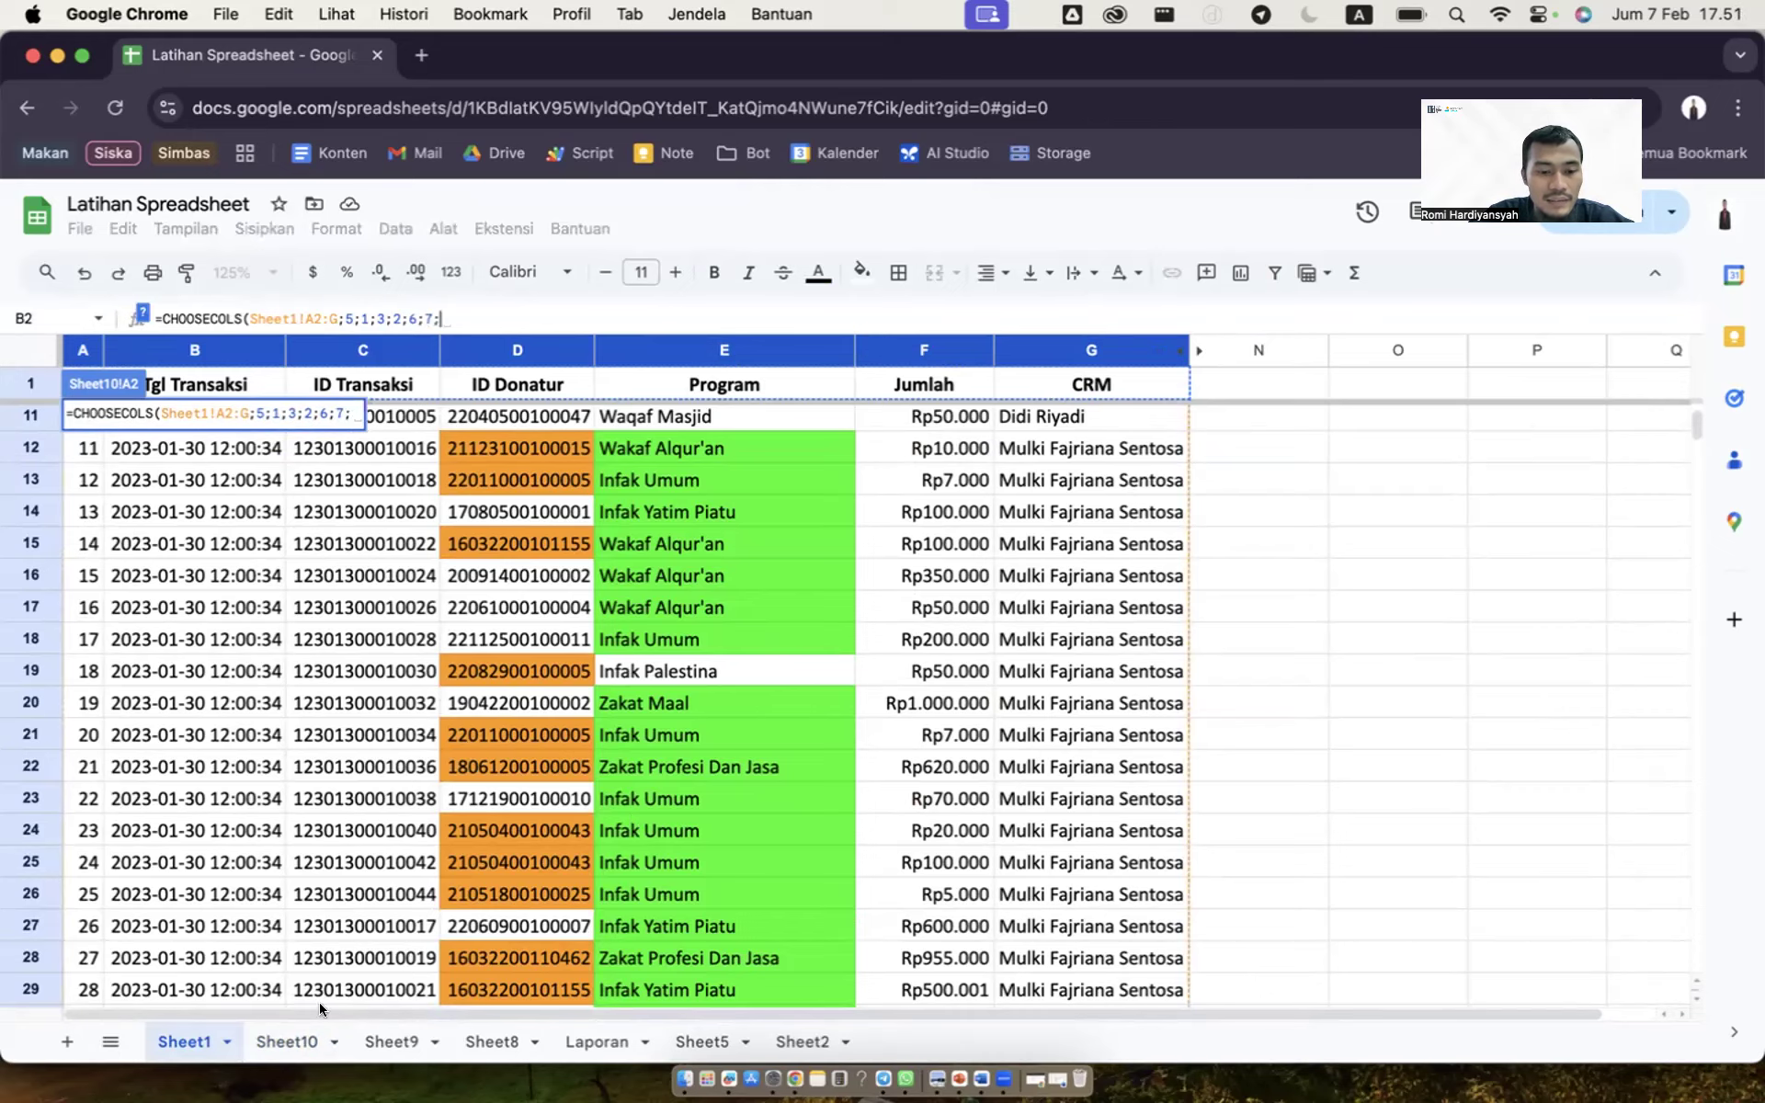
Step: Add column number 4 for ID Donatur as the last argument, then close and enter the CHOOSECOLS formula
left_click(284, 1043)
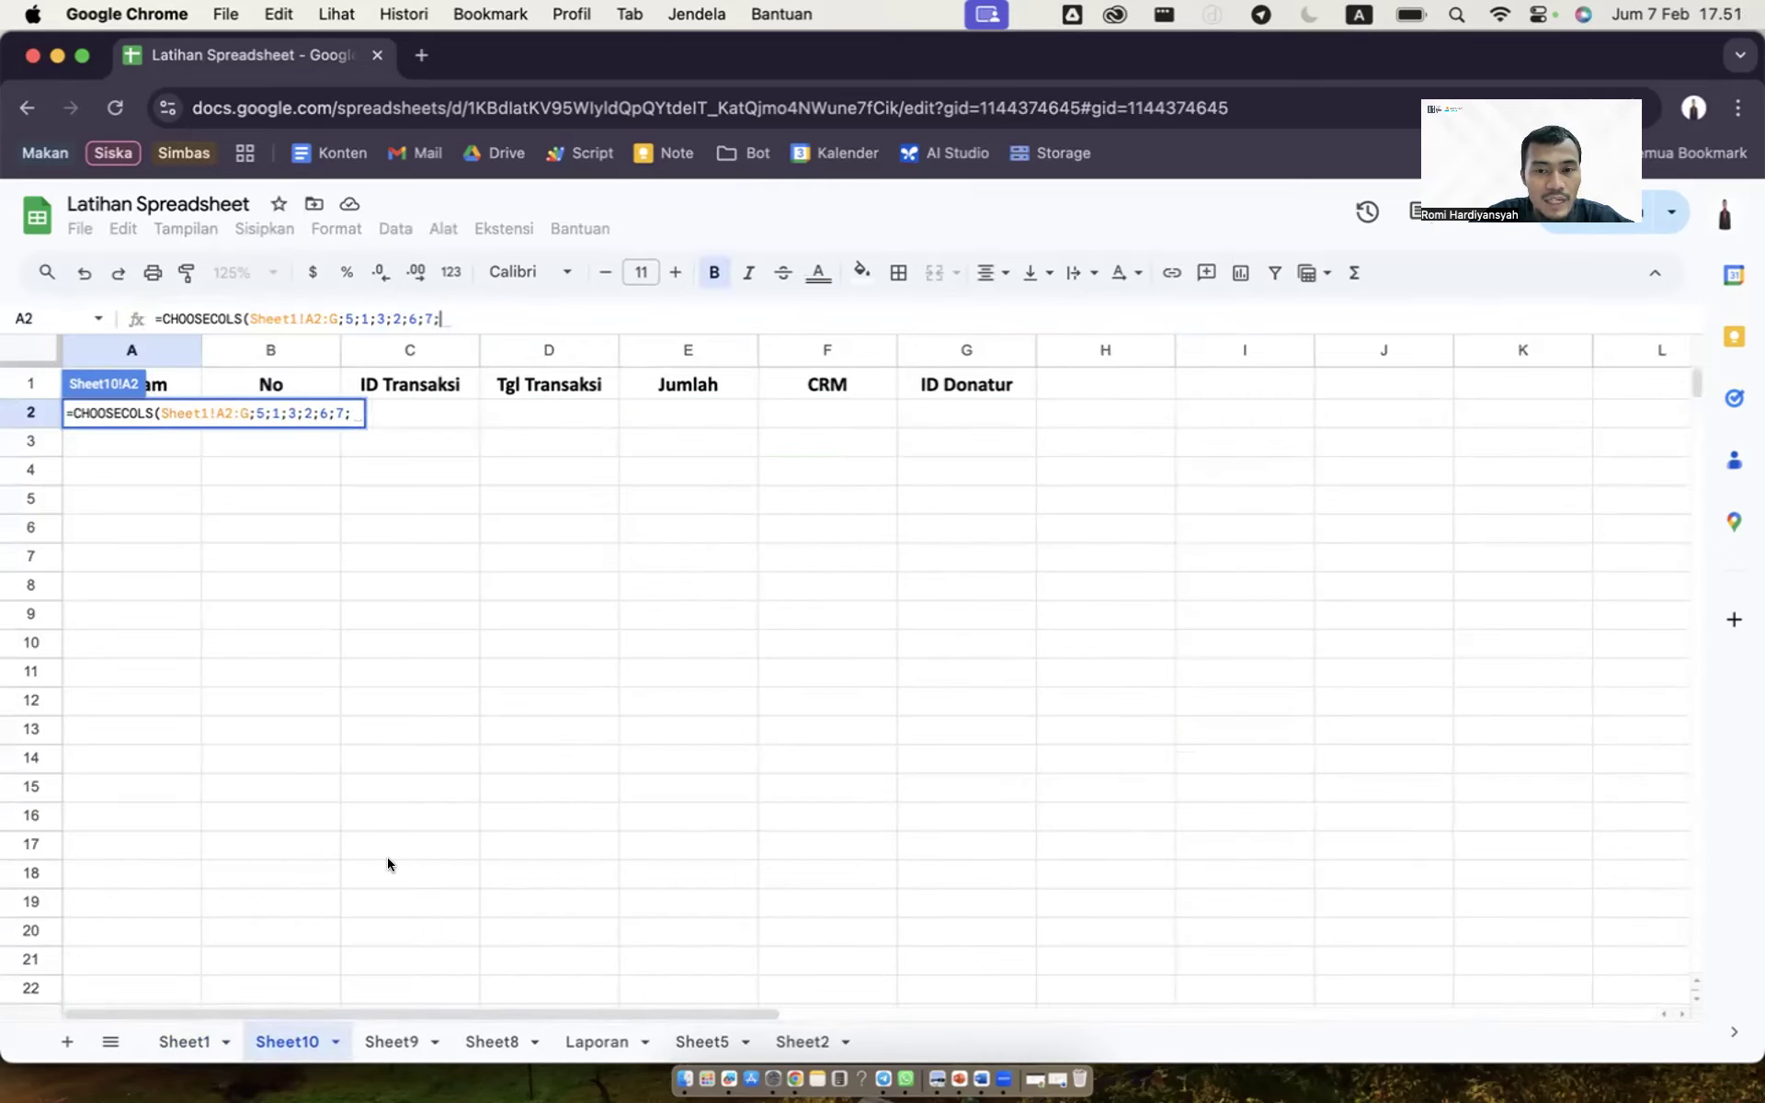
left_click(188, 1041)
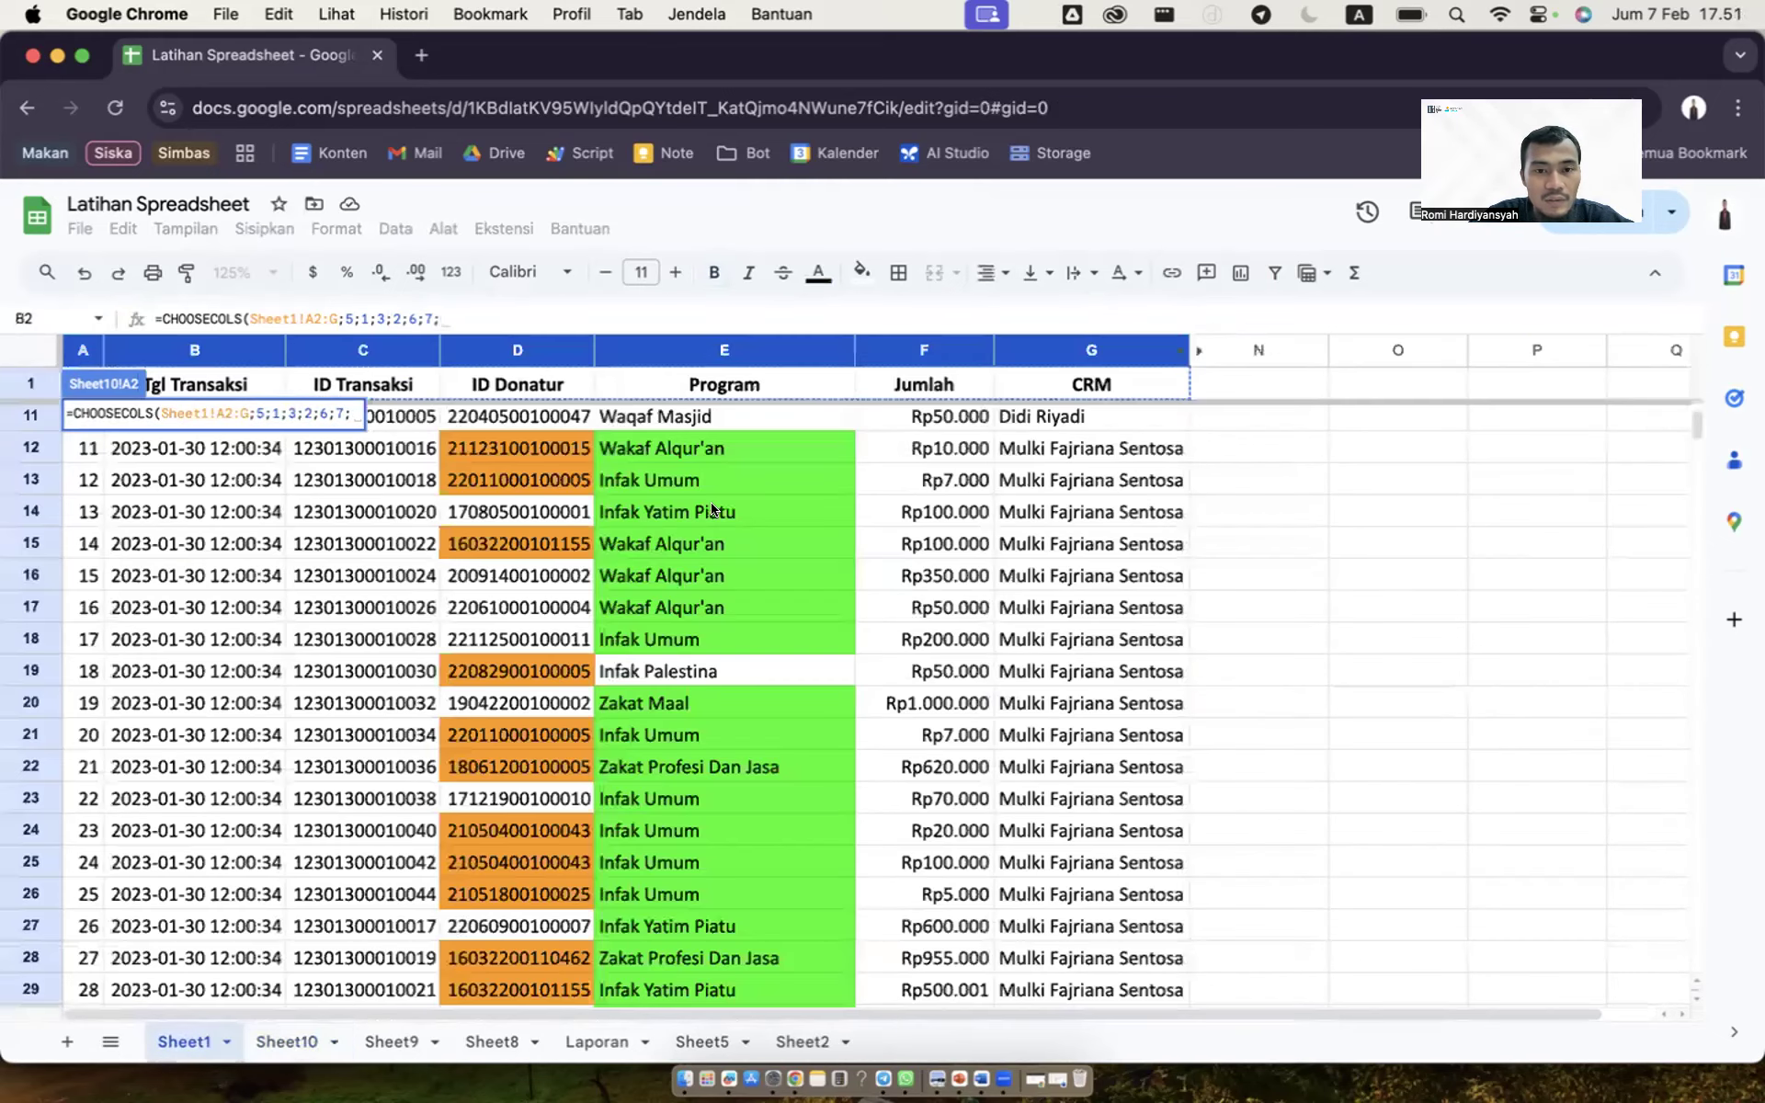
type("4")
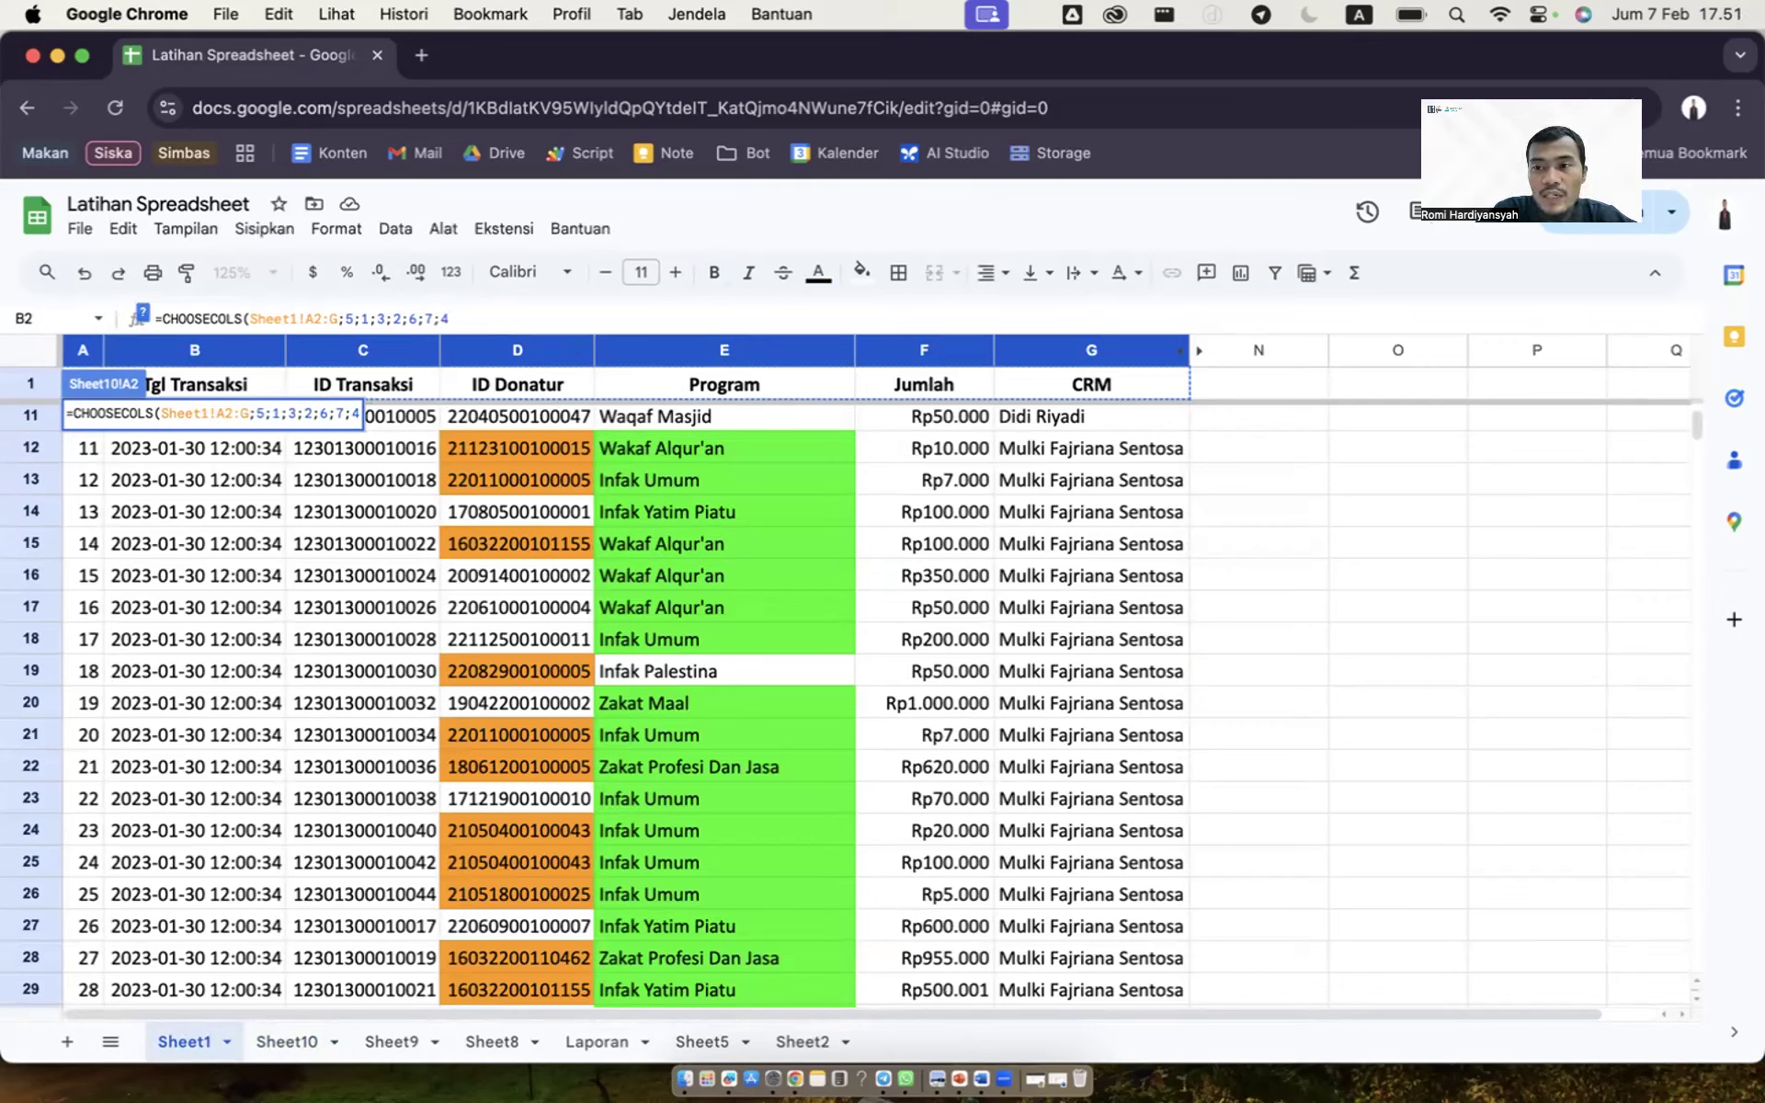
type(")")
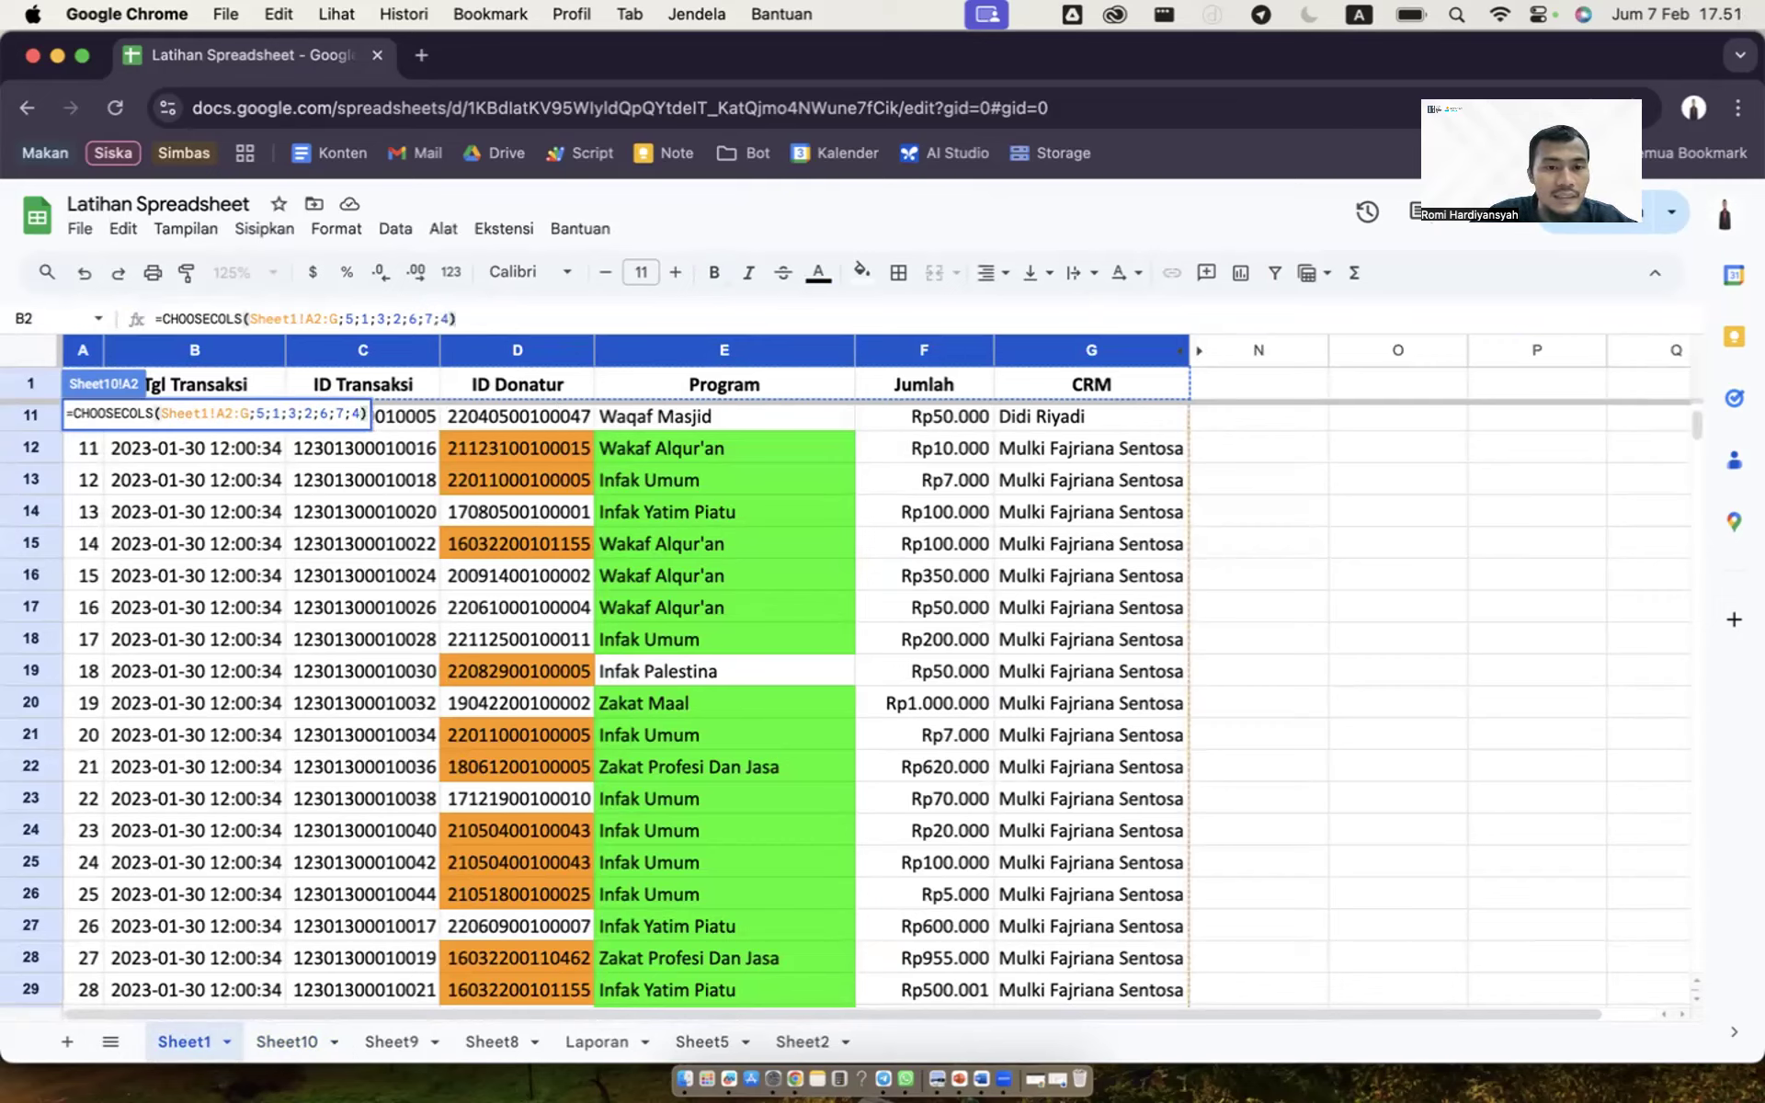
key("Return")
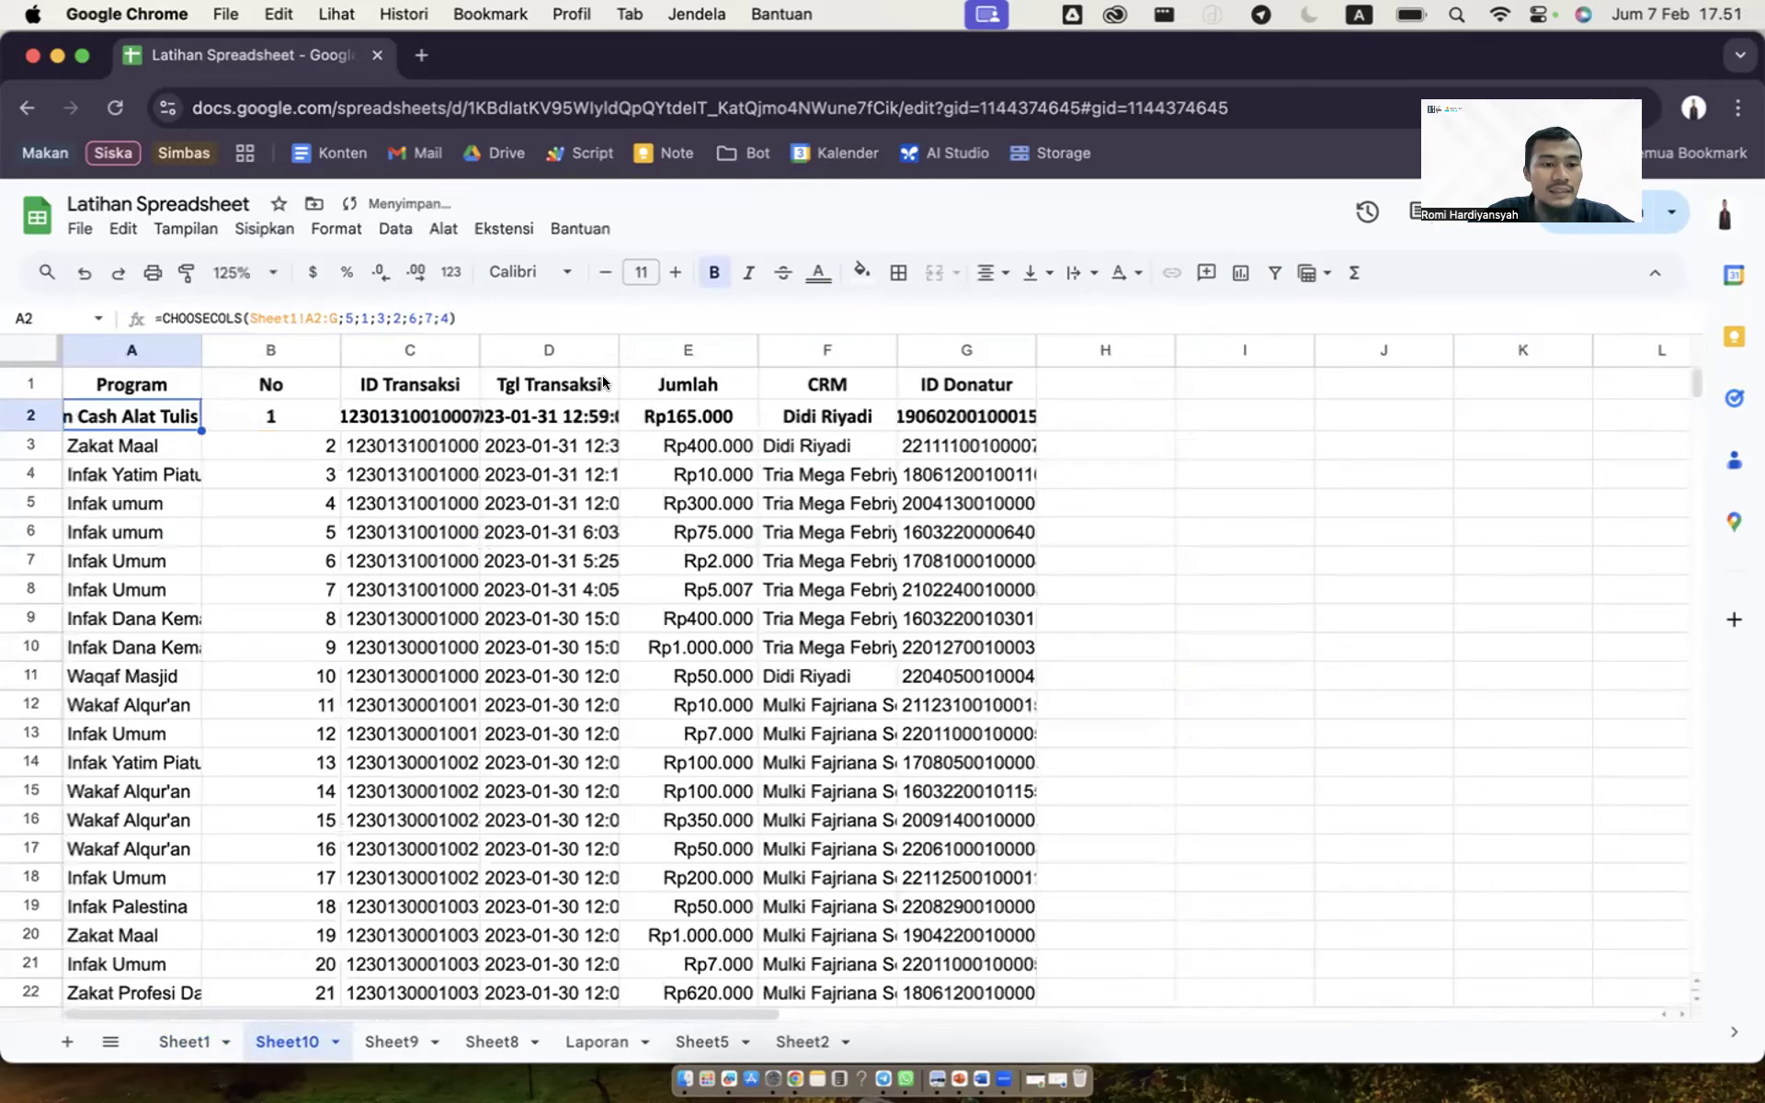
Step: Remove the bold formatting from A2:G2 in Sheet10 and align those cells to the left
key("shift+Right")
key("shift+Right")
key("shift+Right")
key("shift+Right")
key("shift+Right")
key("shift+Right")
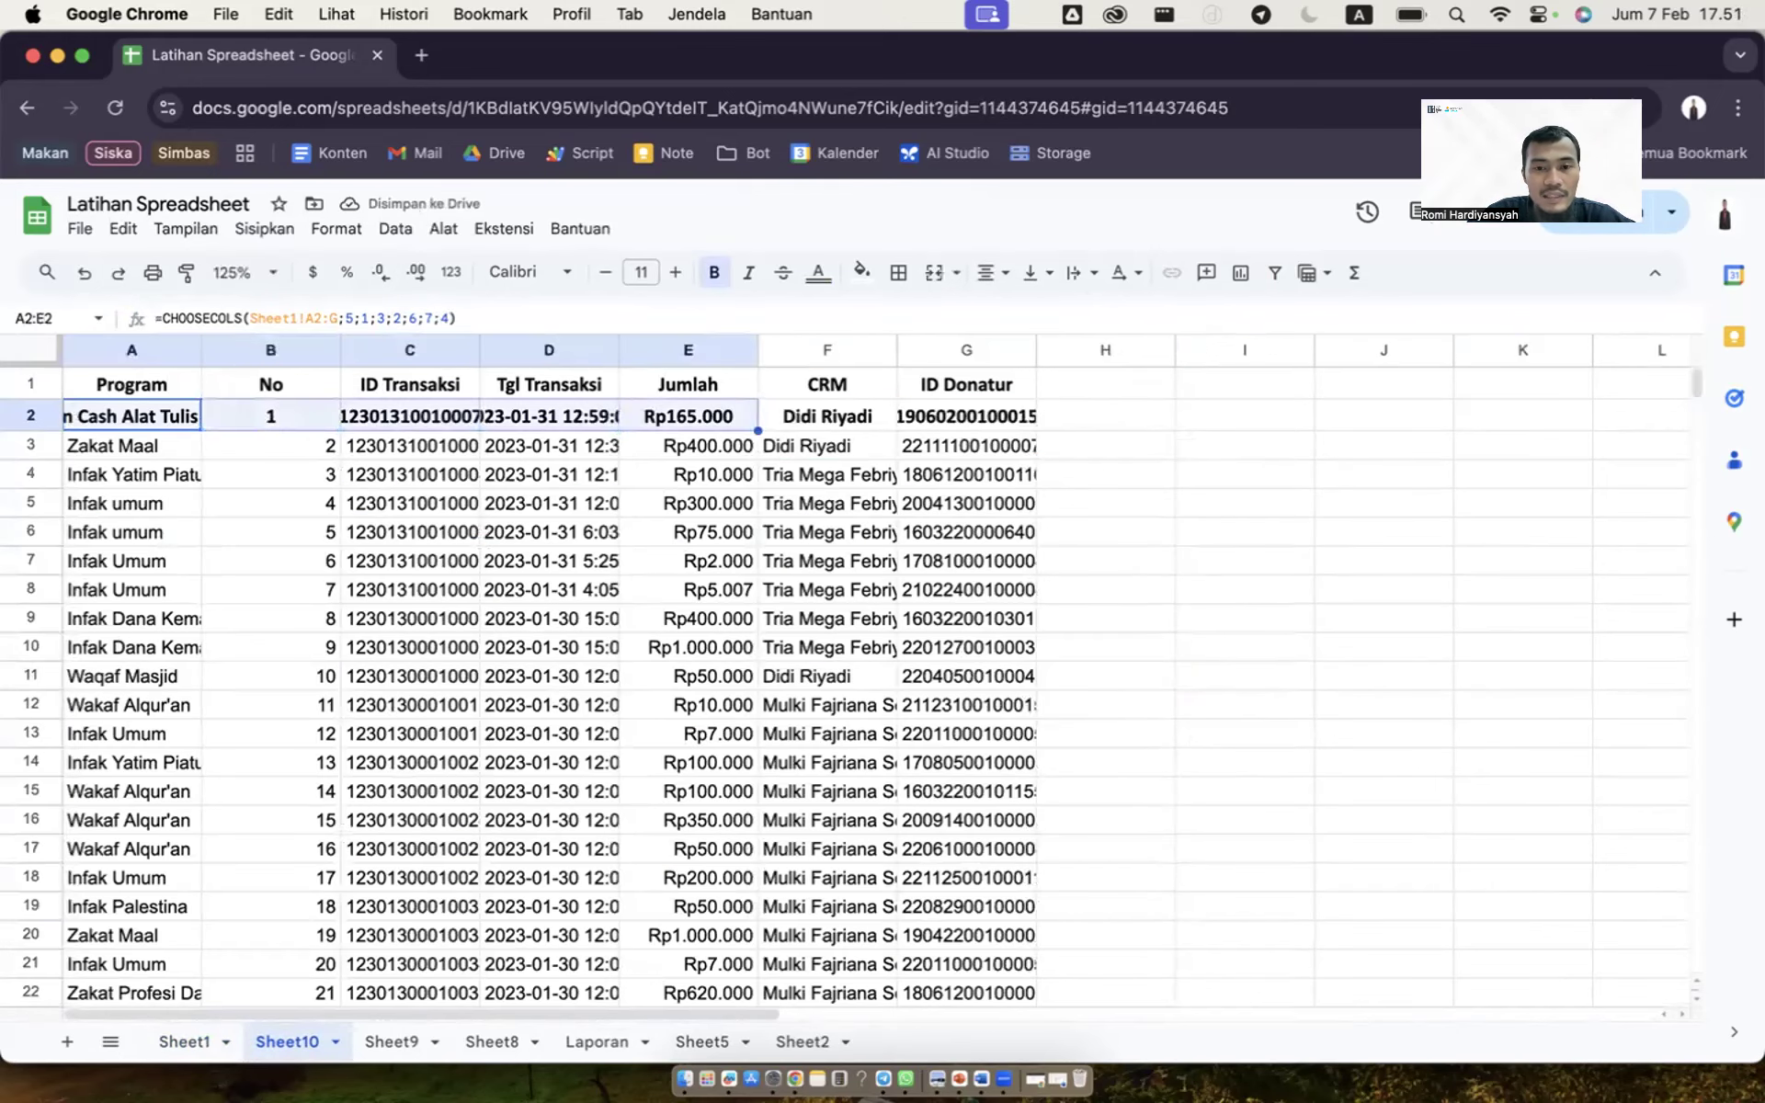
key("super+b")
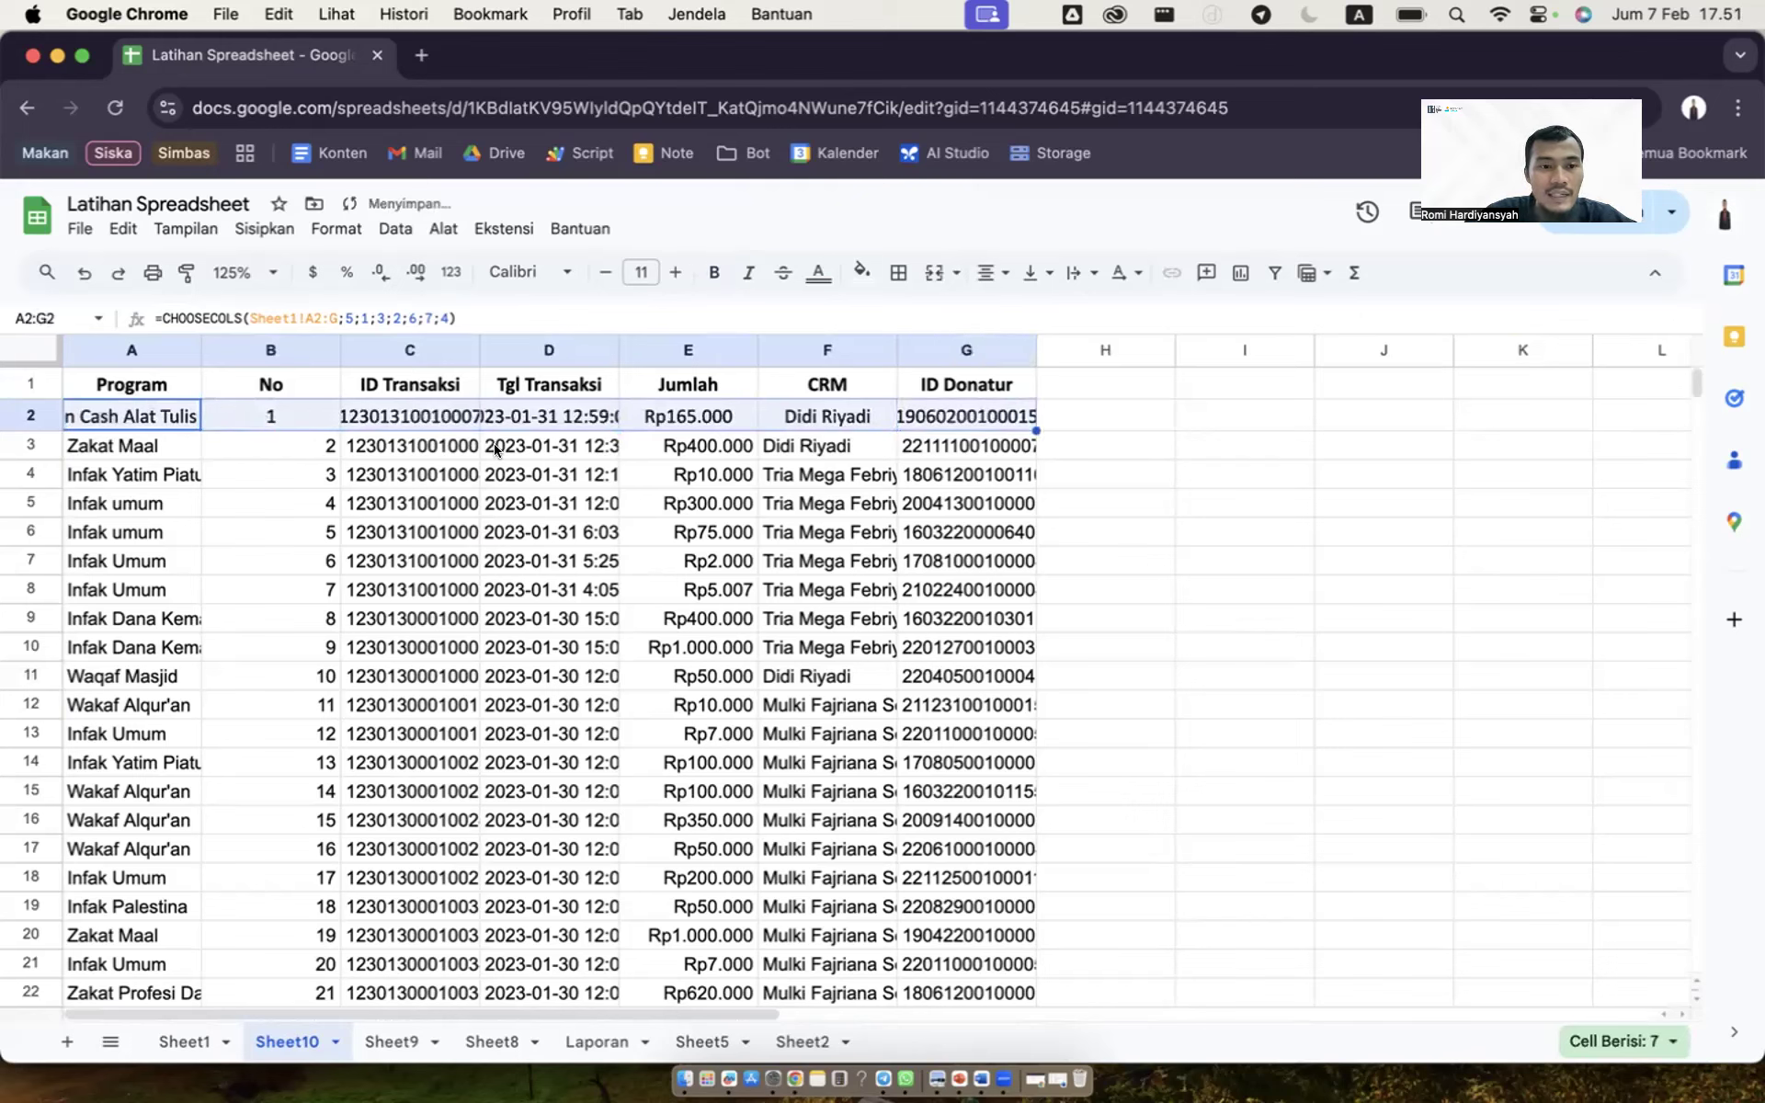
left_click(1042, 275)
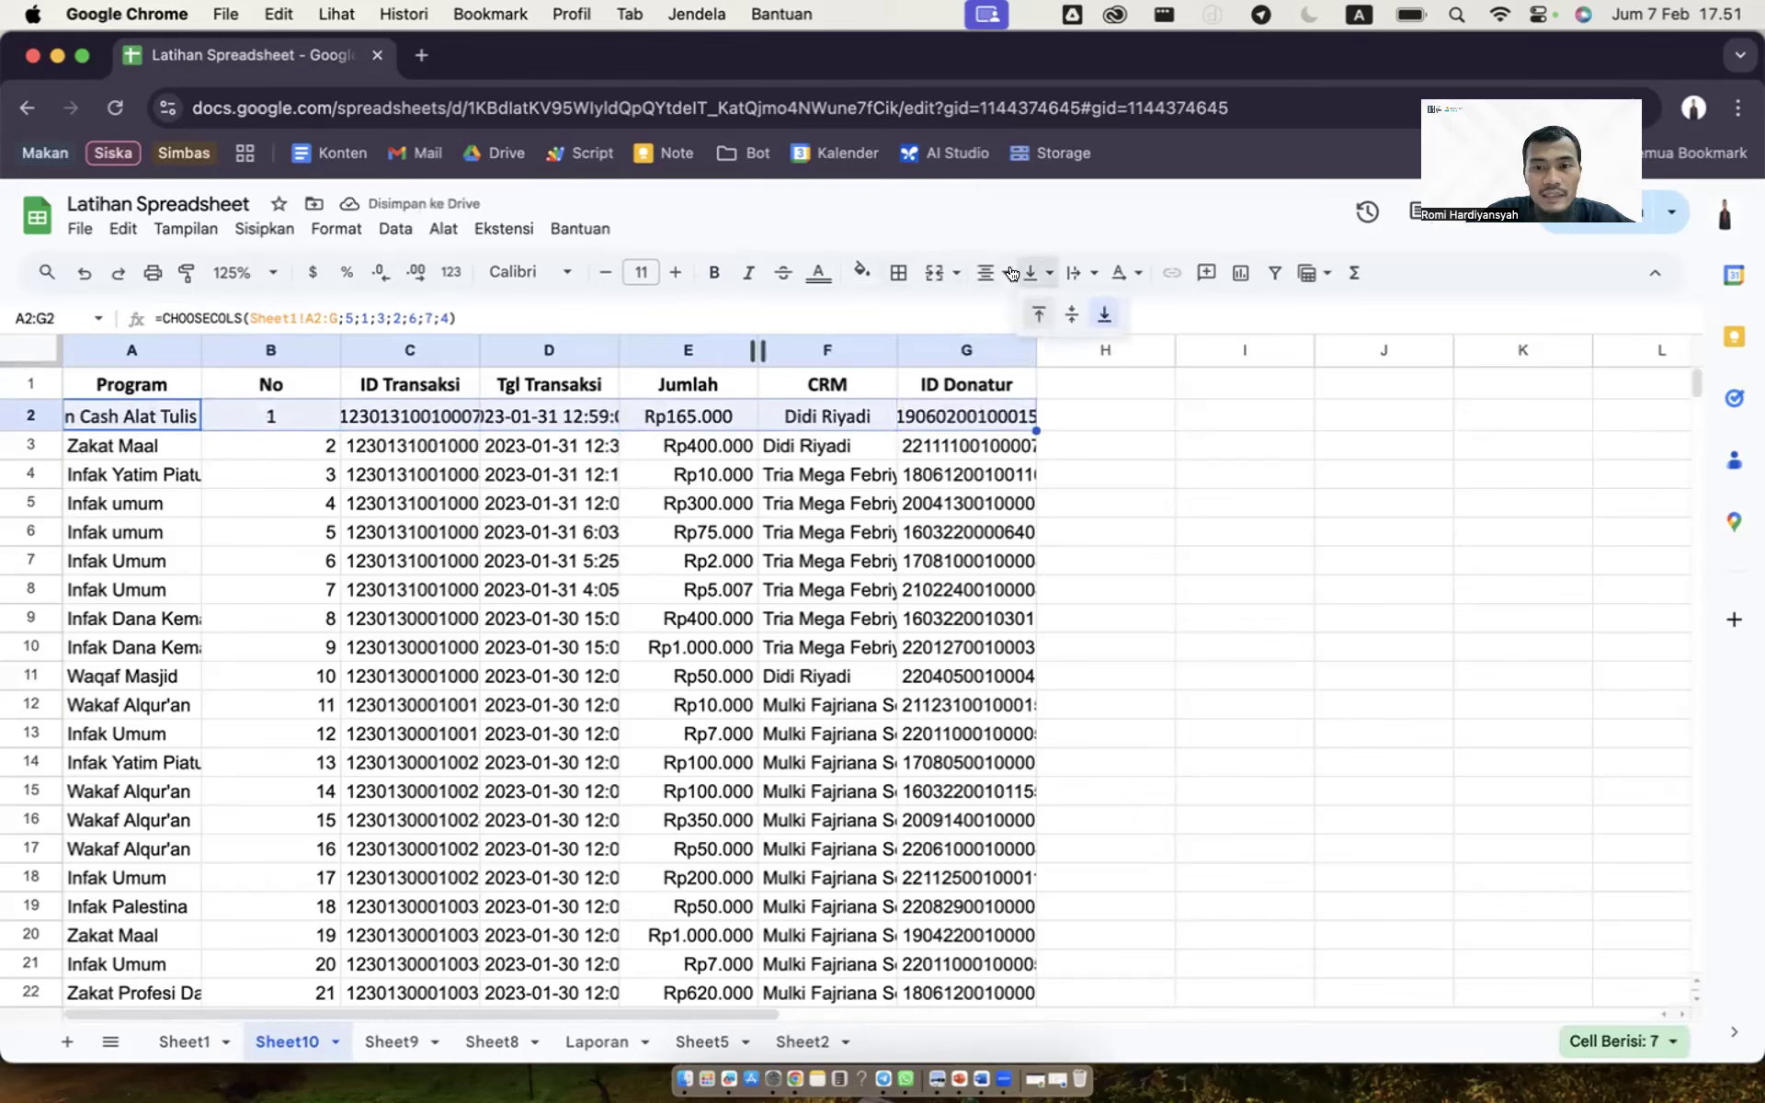
mouse_move(1005, 274)
left_click(994, 312)
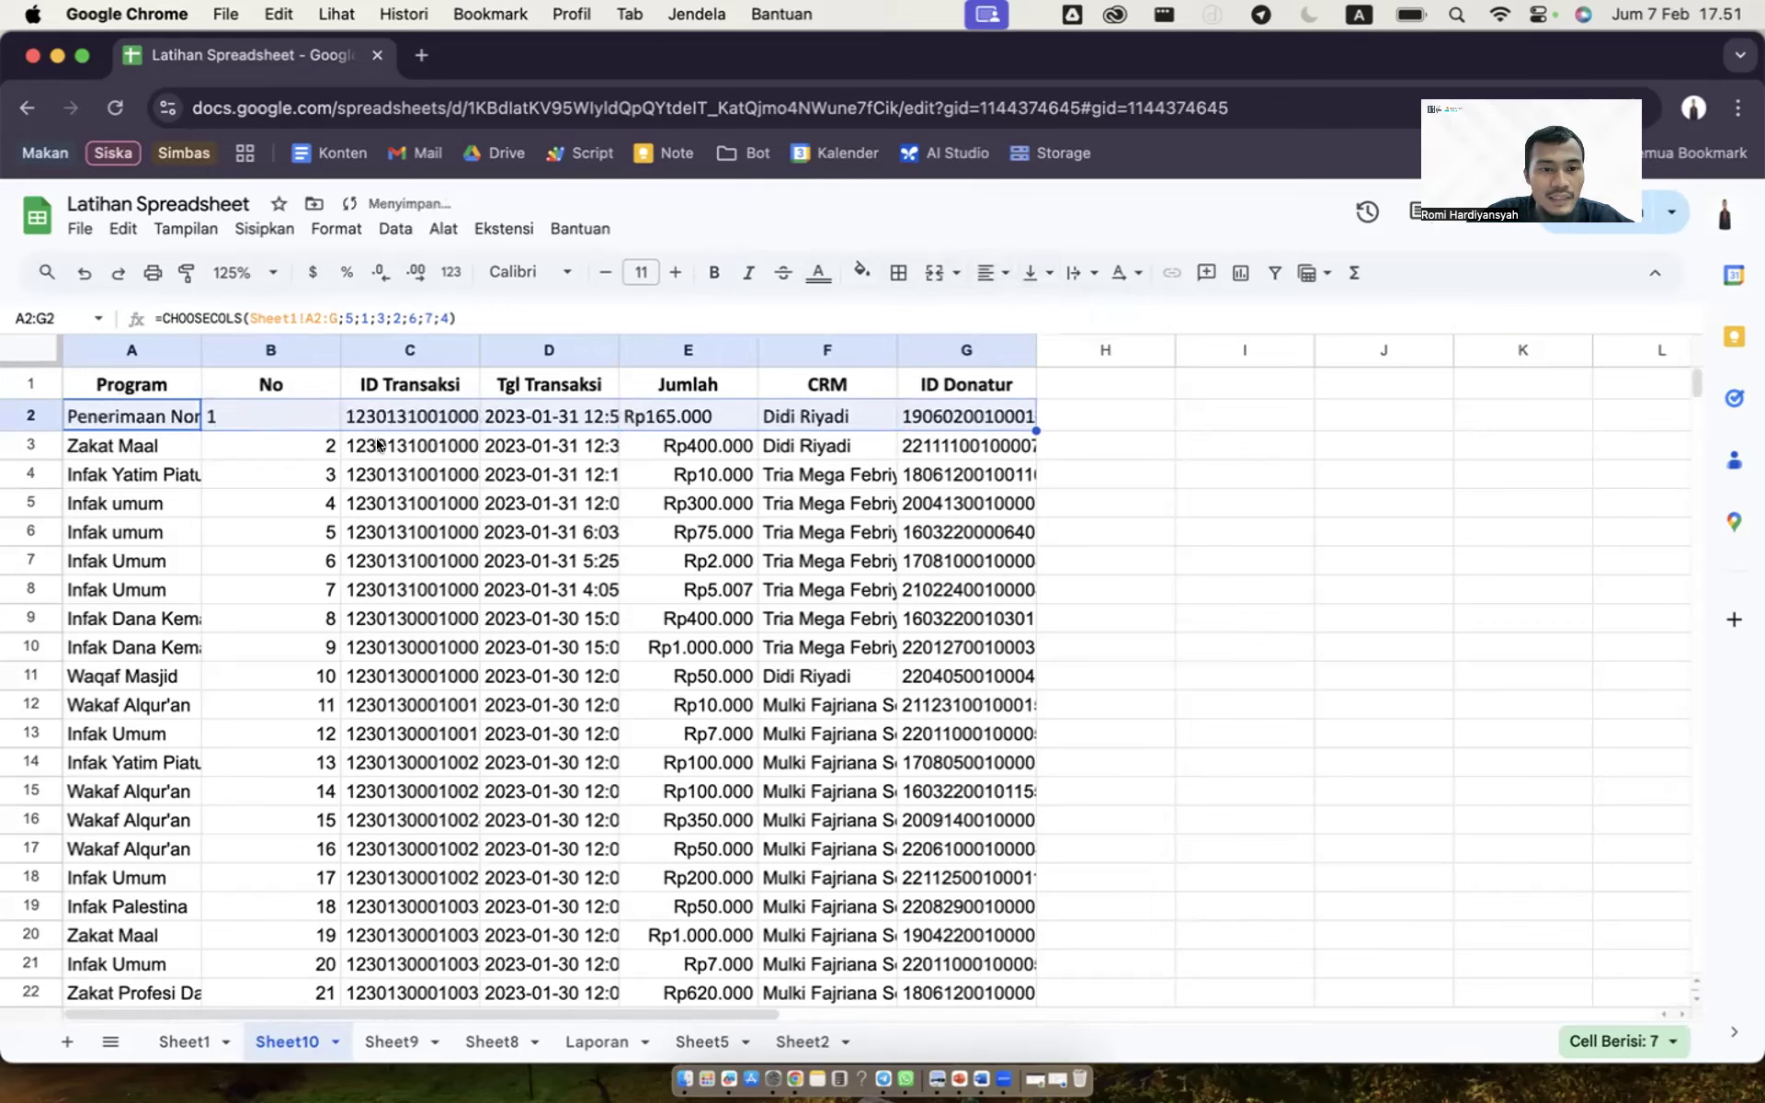
Step: Check the transaction values under the rearranged headers in Sheet10, from Program across to ID Donatur and down the Tgl Transaksi column
left_click(229, 464)
key("Left")
key("Up")
key("Up")
key("Up")
key("Right")
key("Down")
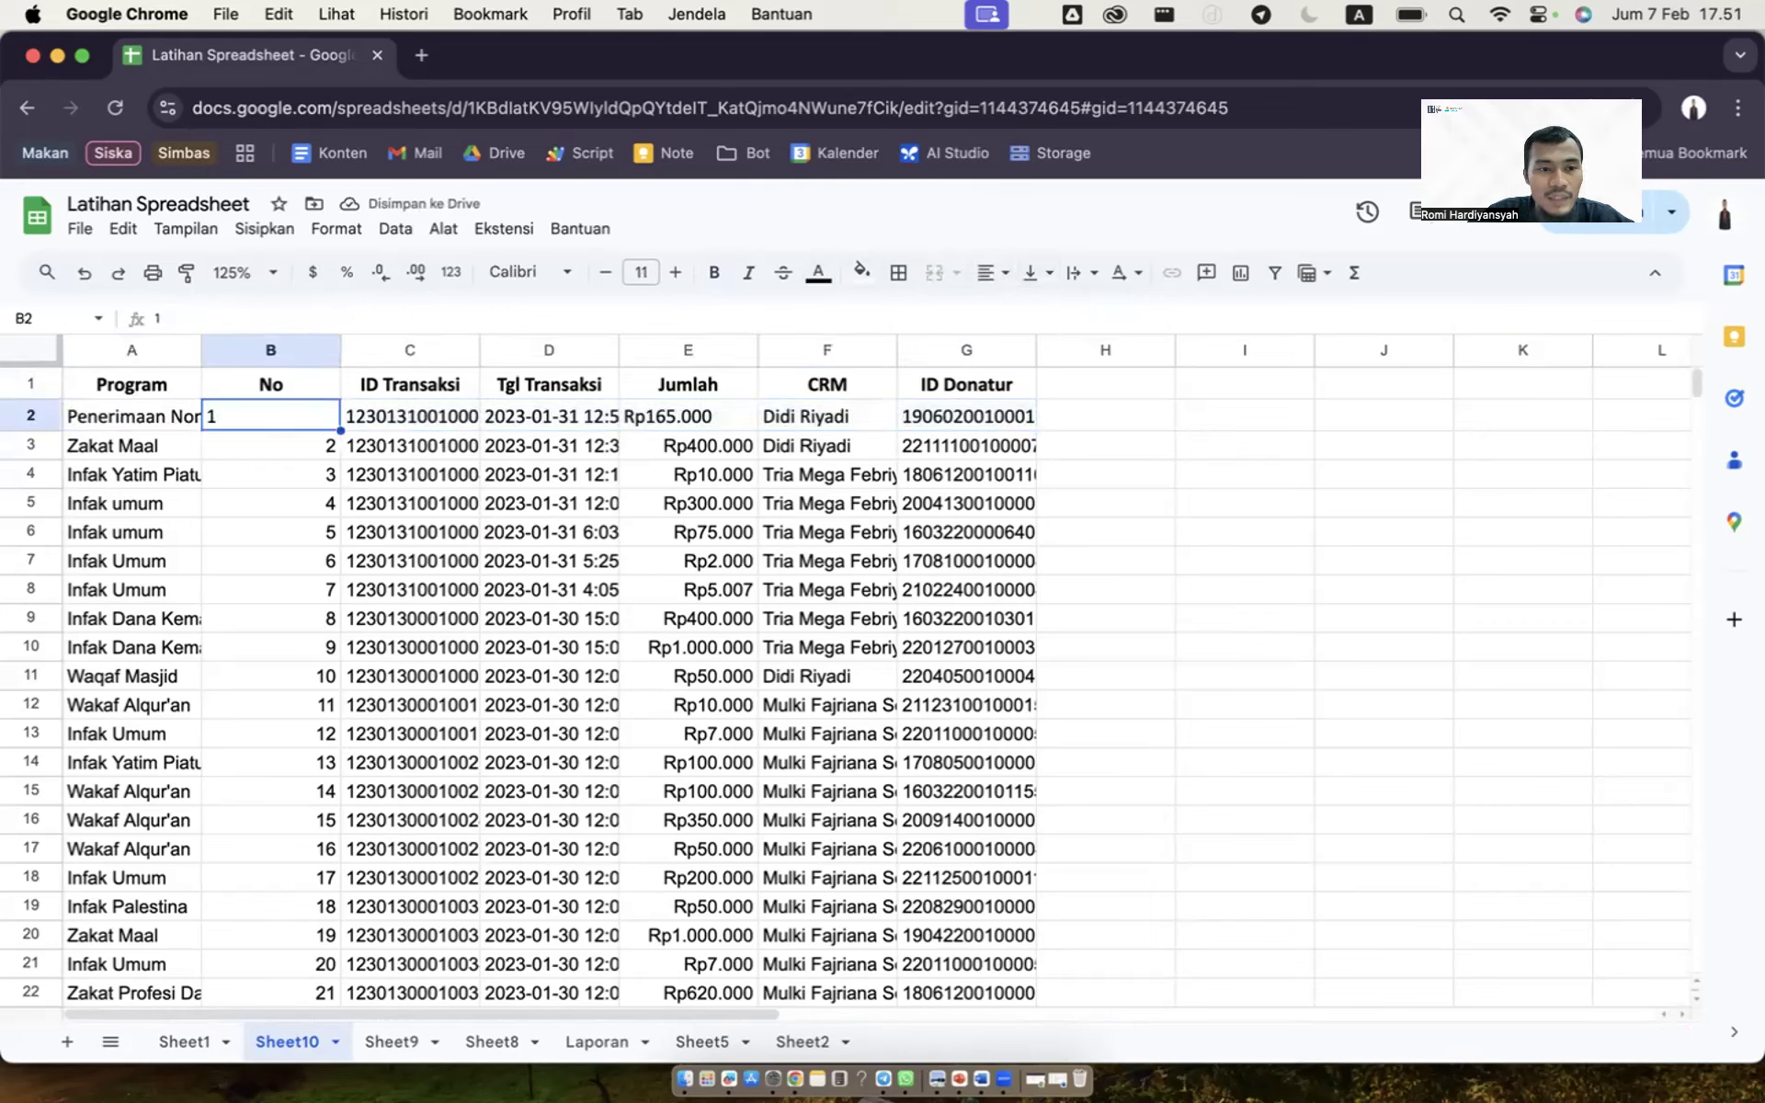
key("Left")
key("Right")
key("Right")
key("Right")
key("Right")
key("Right")
key("Right")
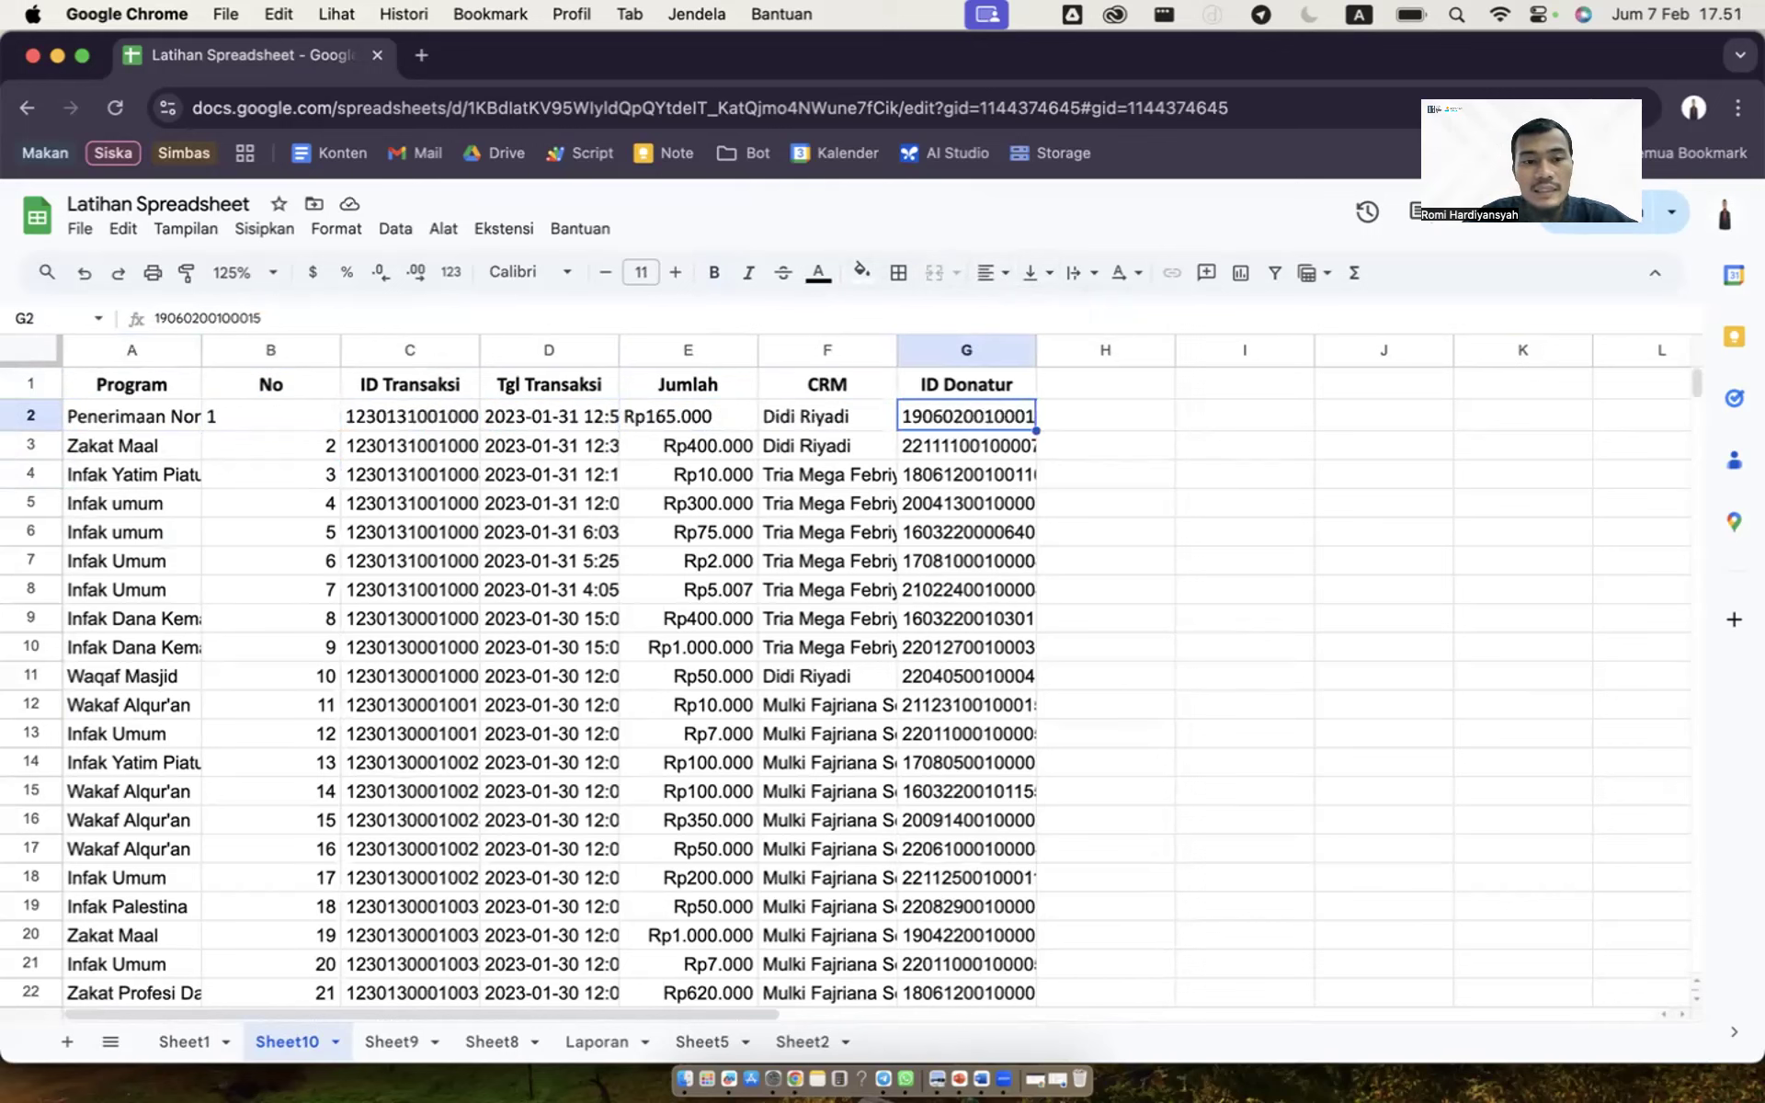
key("Left")
key("Left")
key("Left")
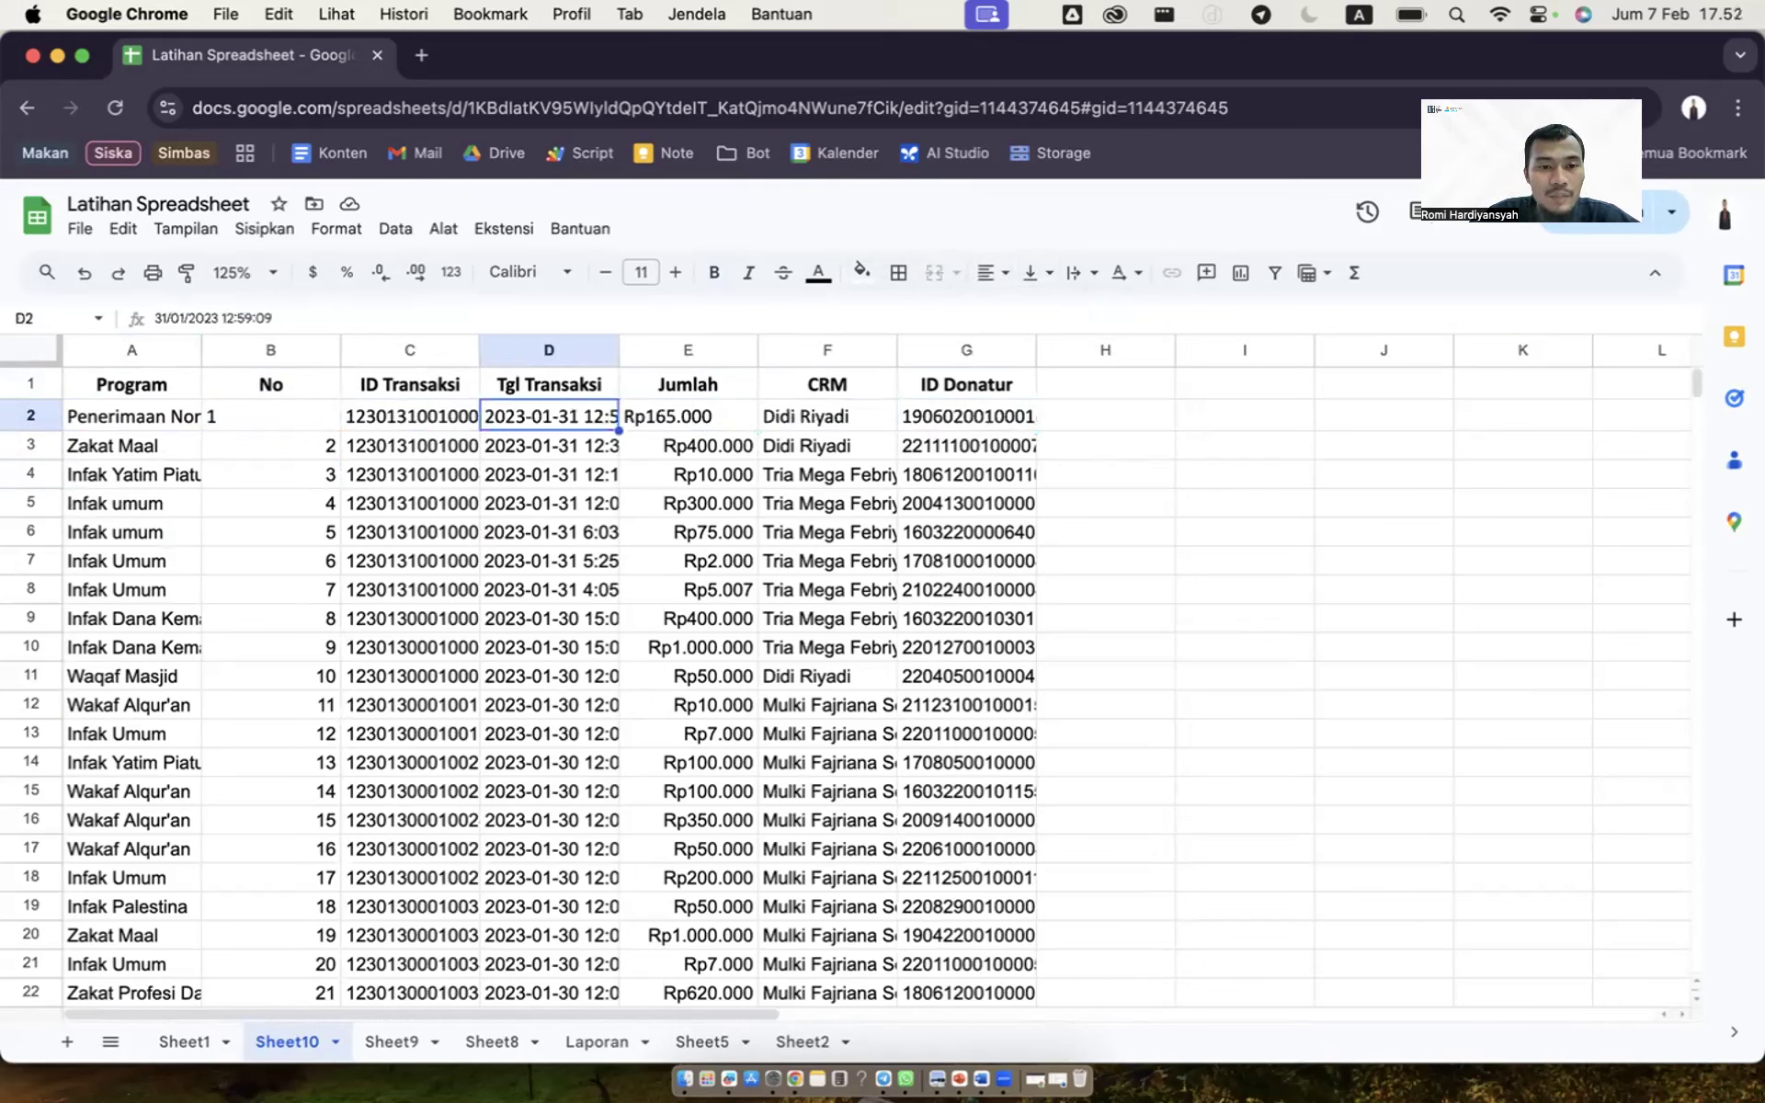
key("Down")
key("Down")
key("Down")
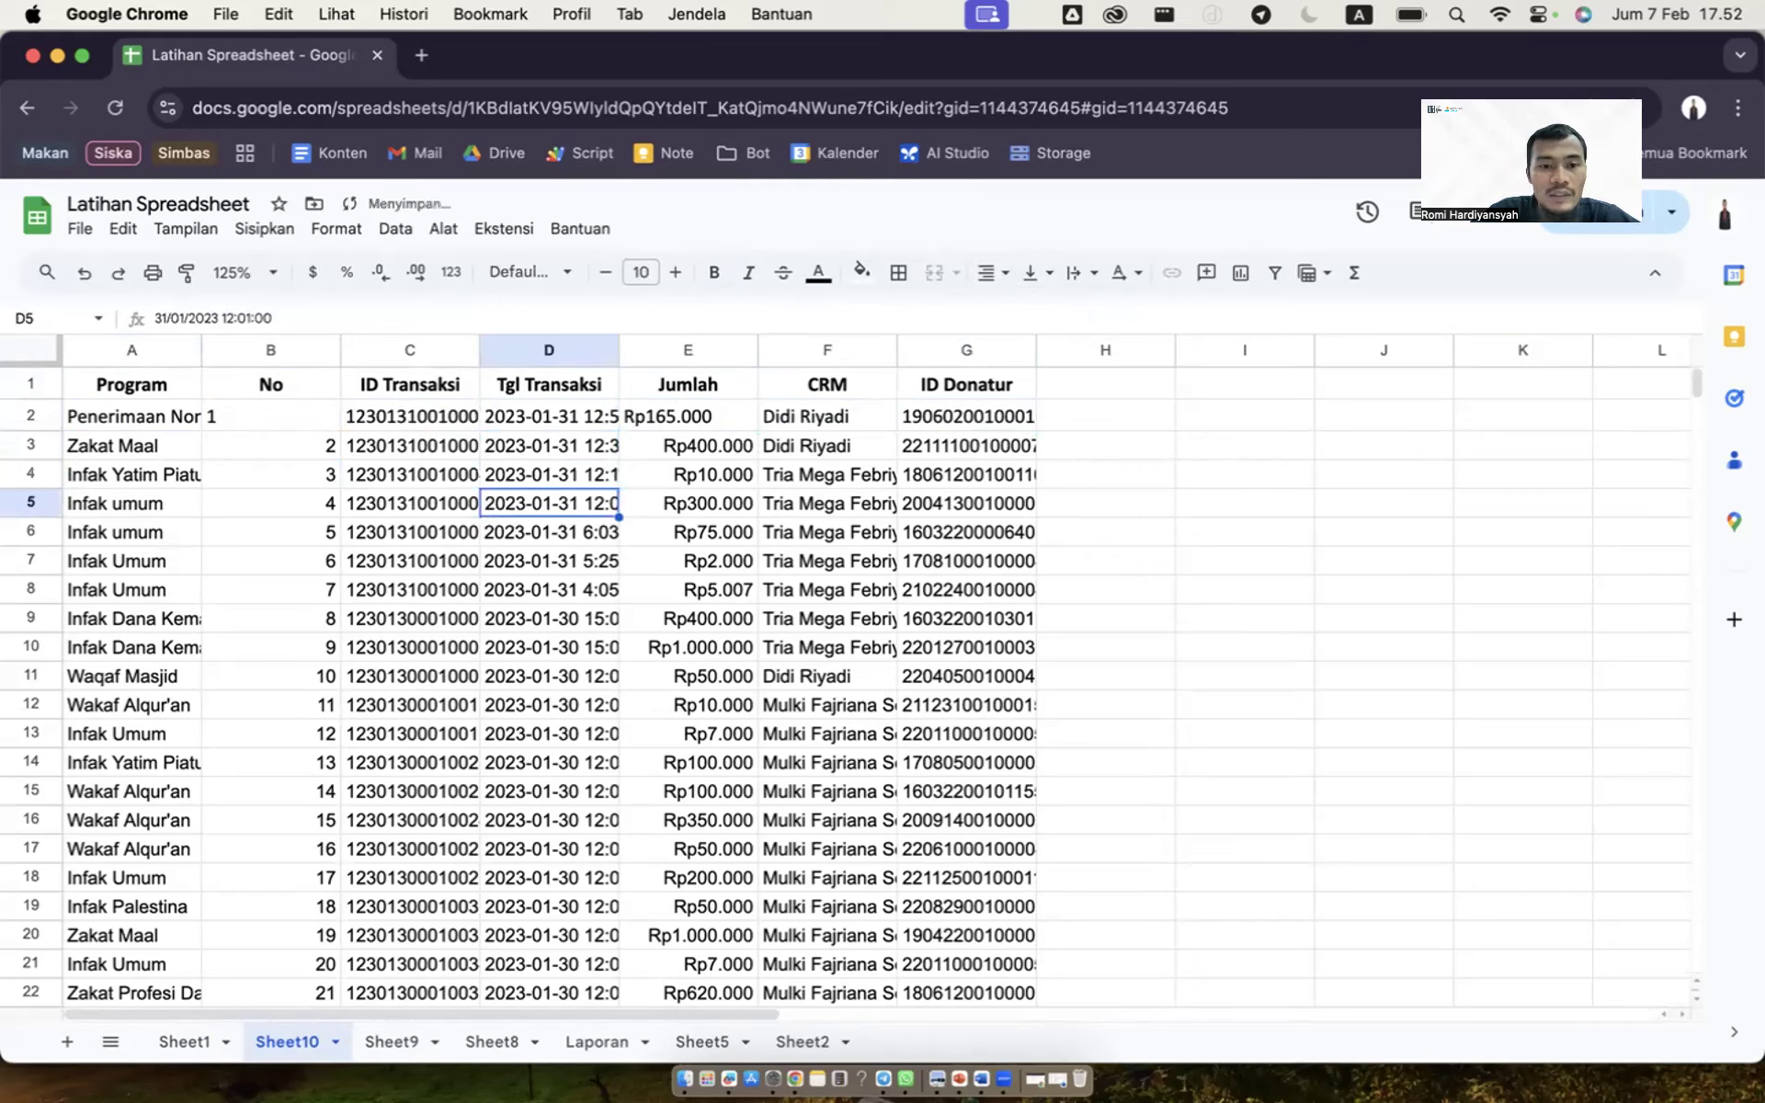
Step: Try deleting the CHOOSECOLS formula in A2 of Sheet10, and undo the deletion
key("Down")
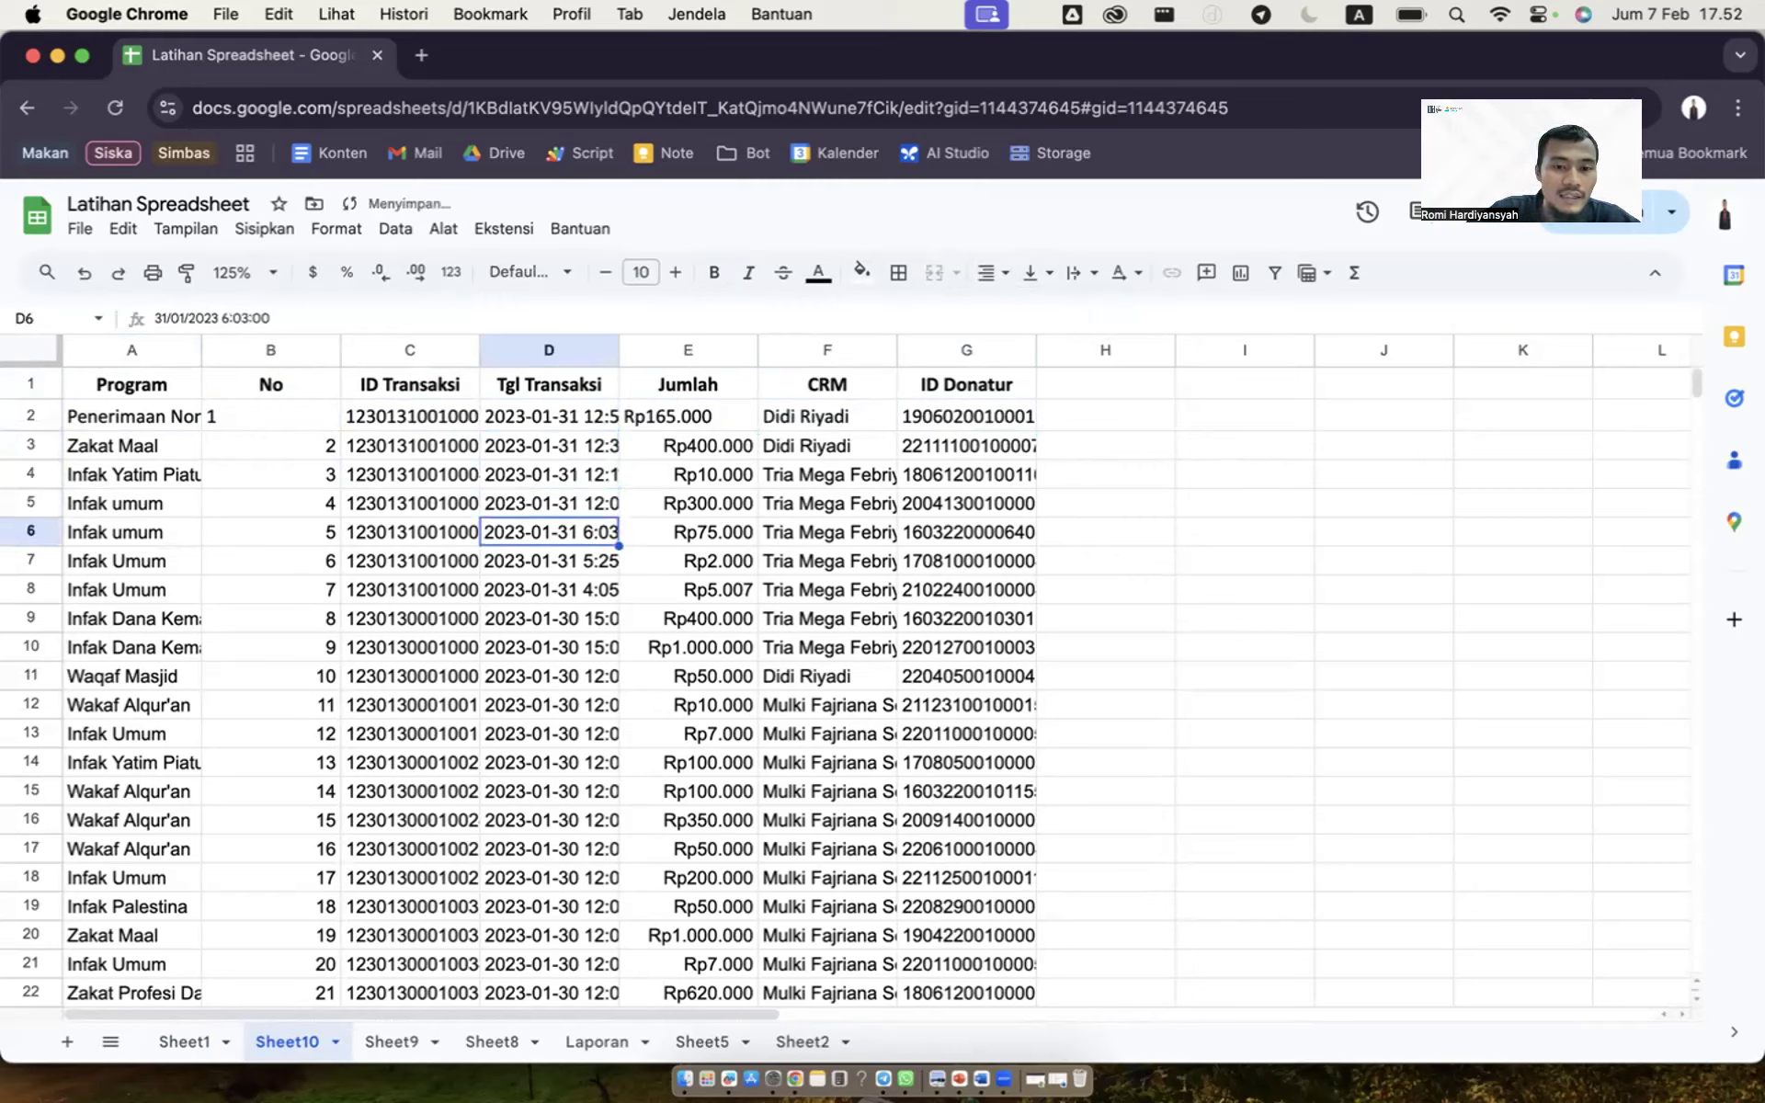
key("Up")
key("Left")
key("Up")
key("Up")
key("Left")
key("Left")
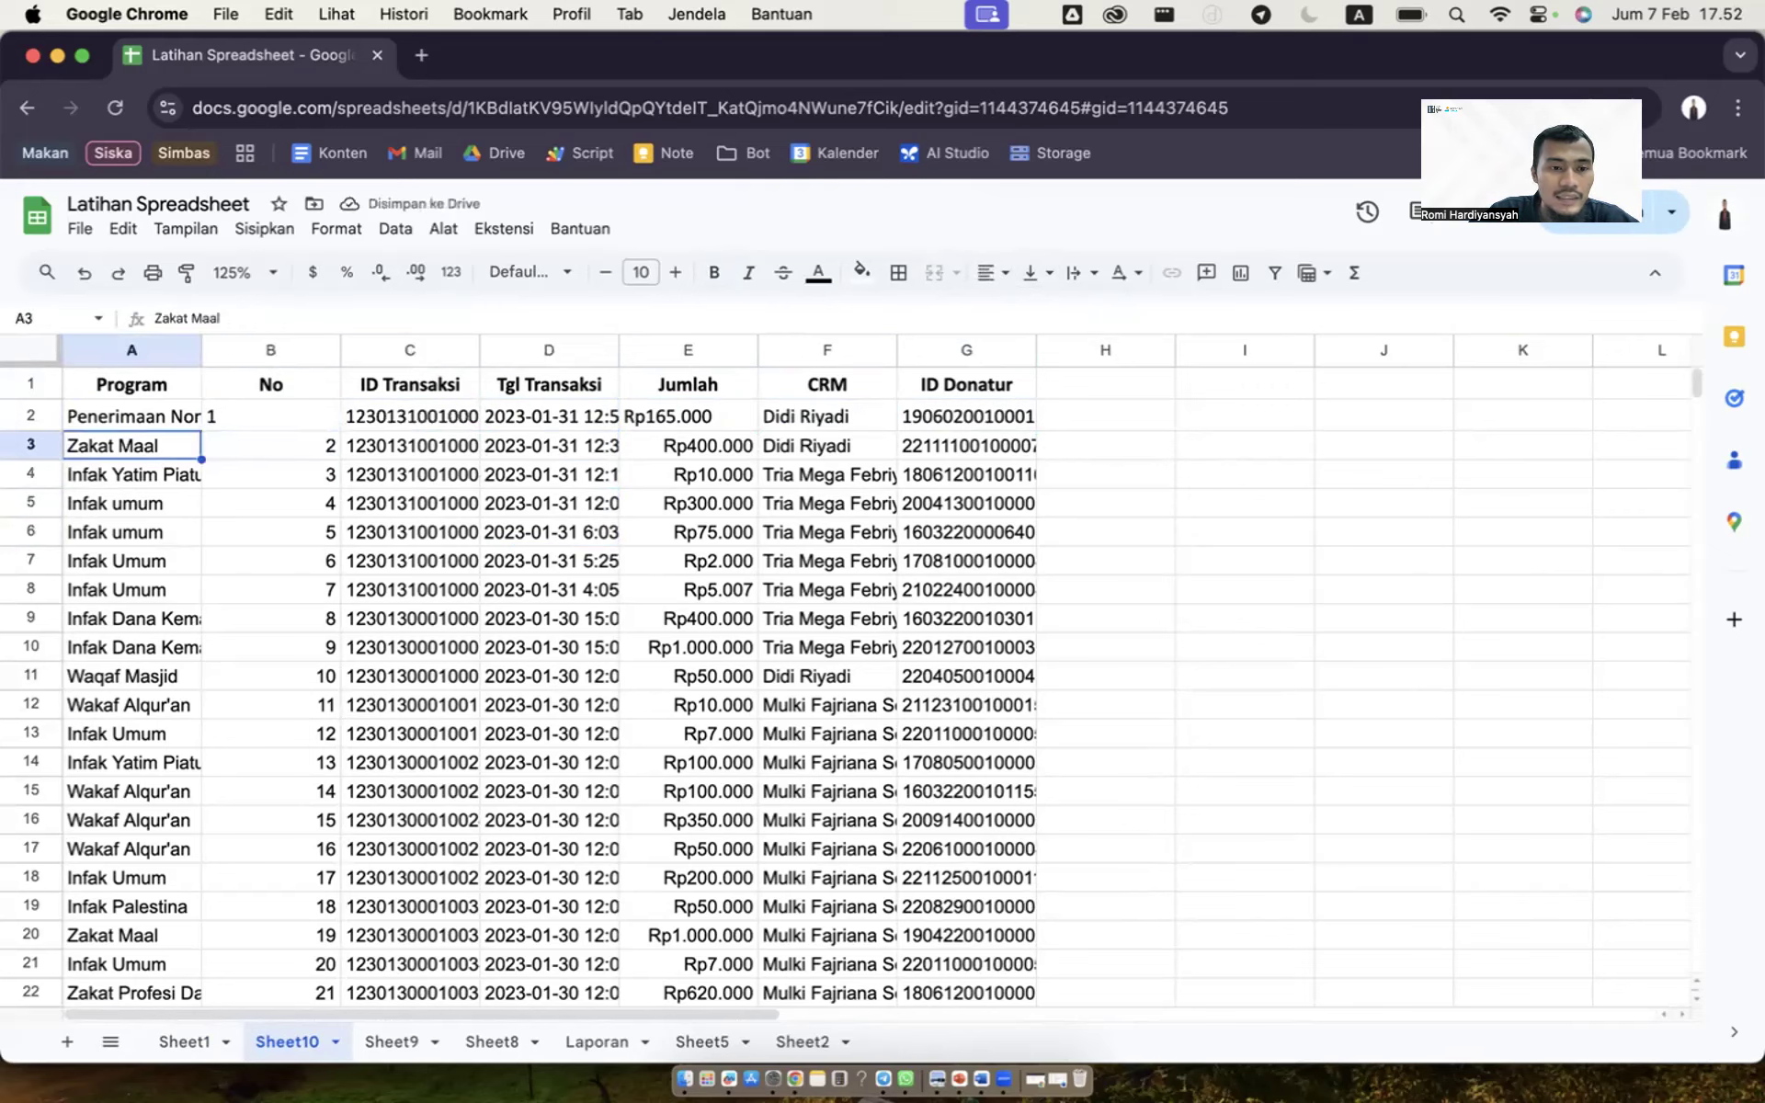
key("Up")
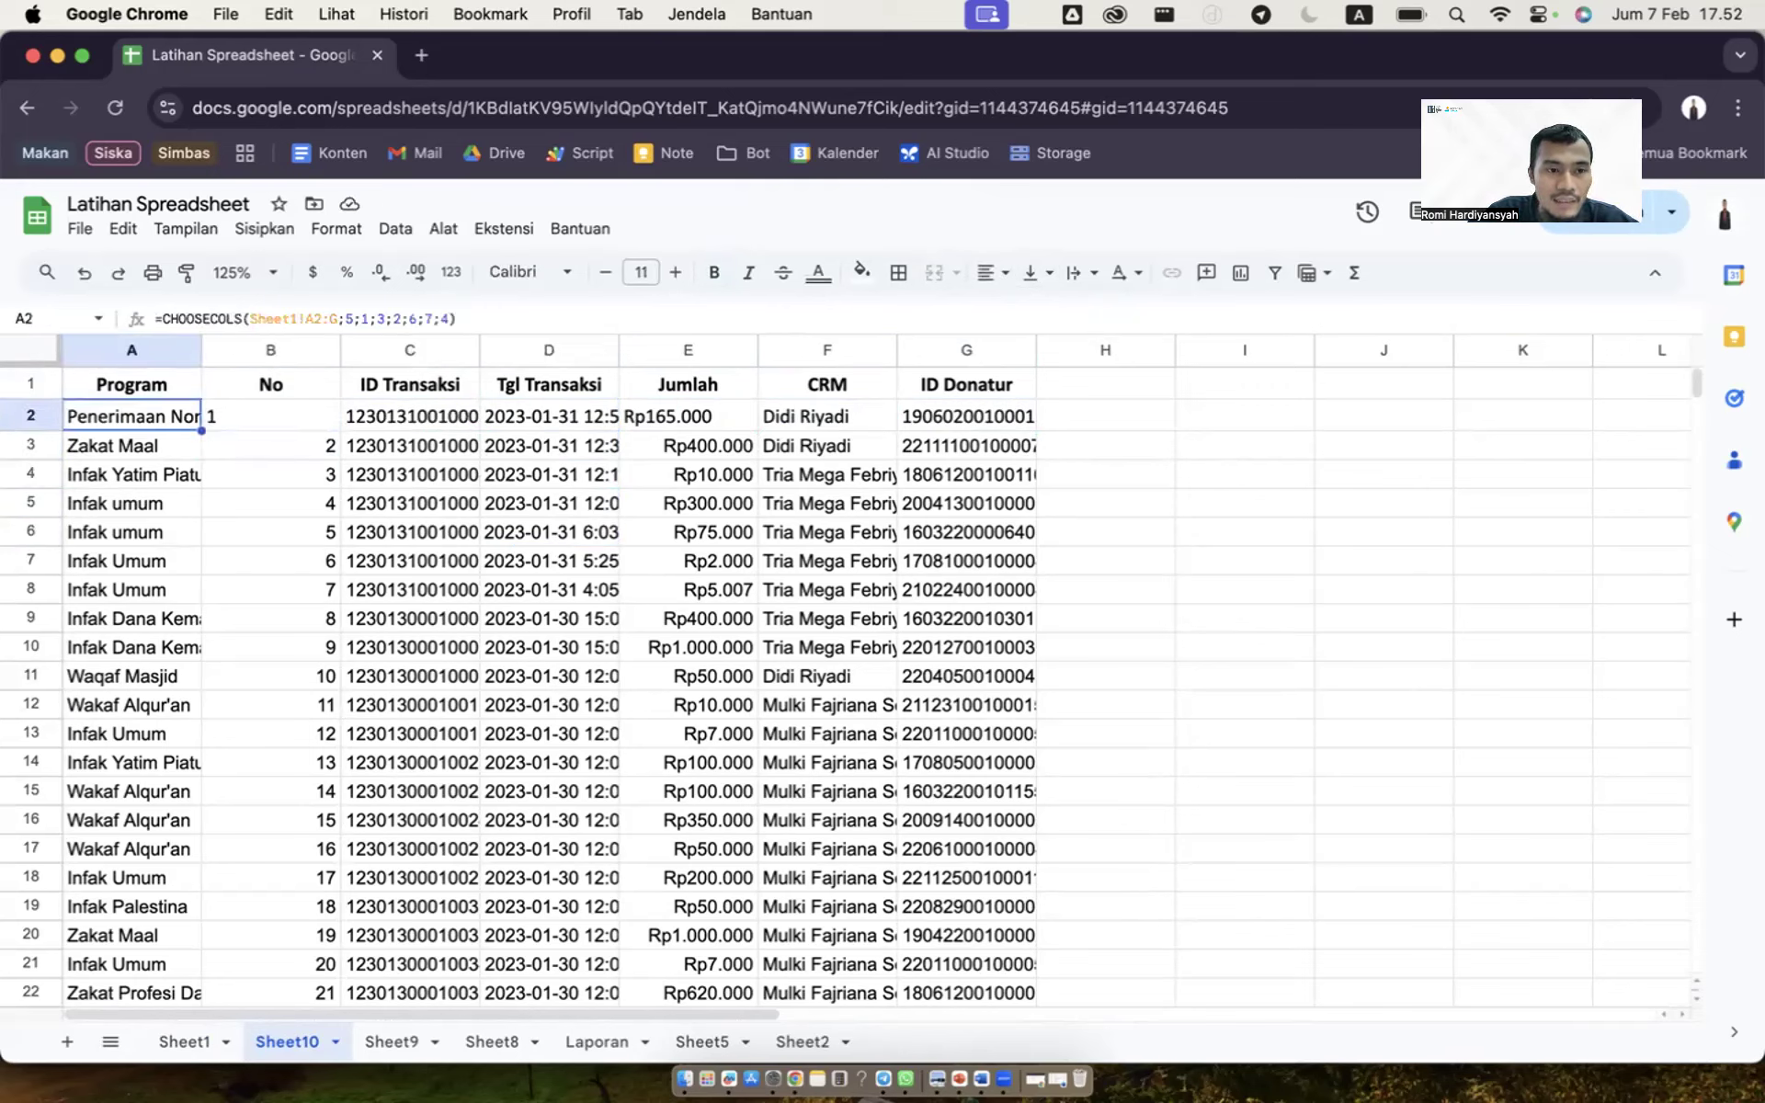
key("BackSpace")
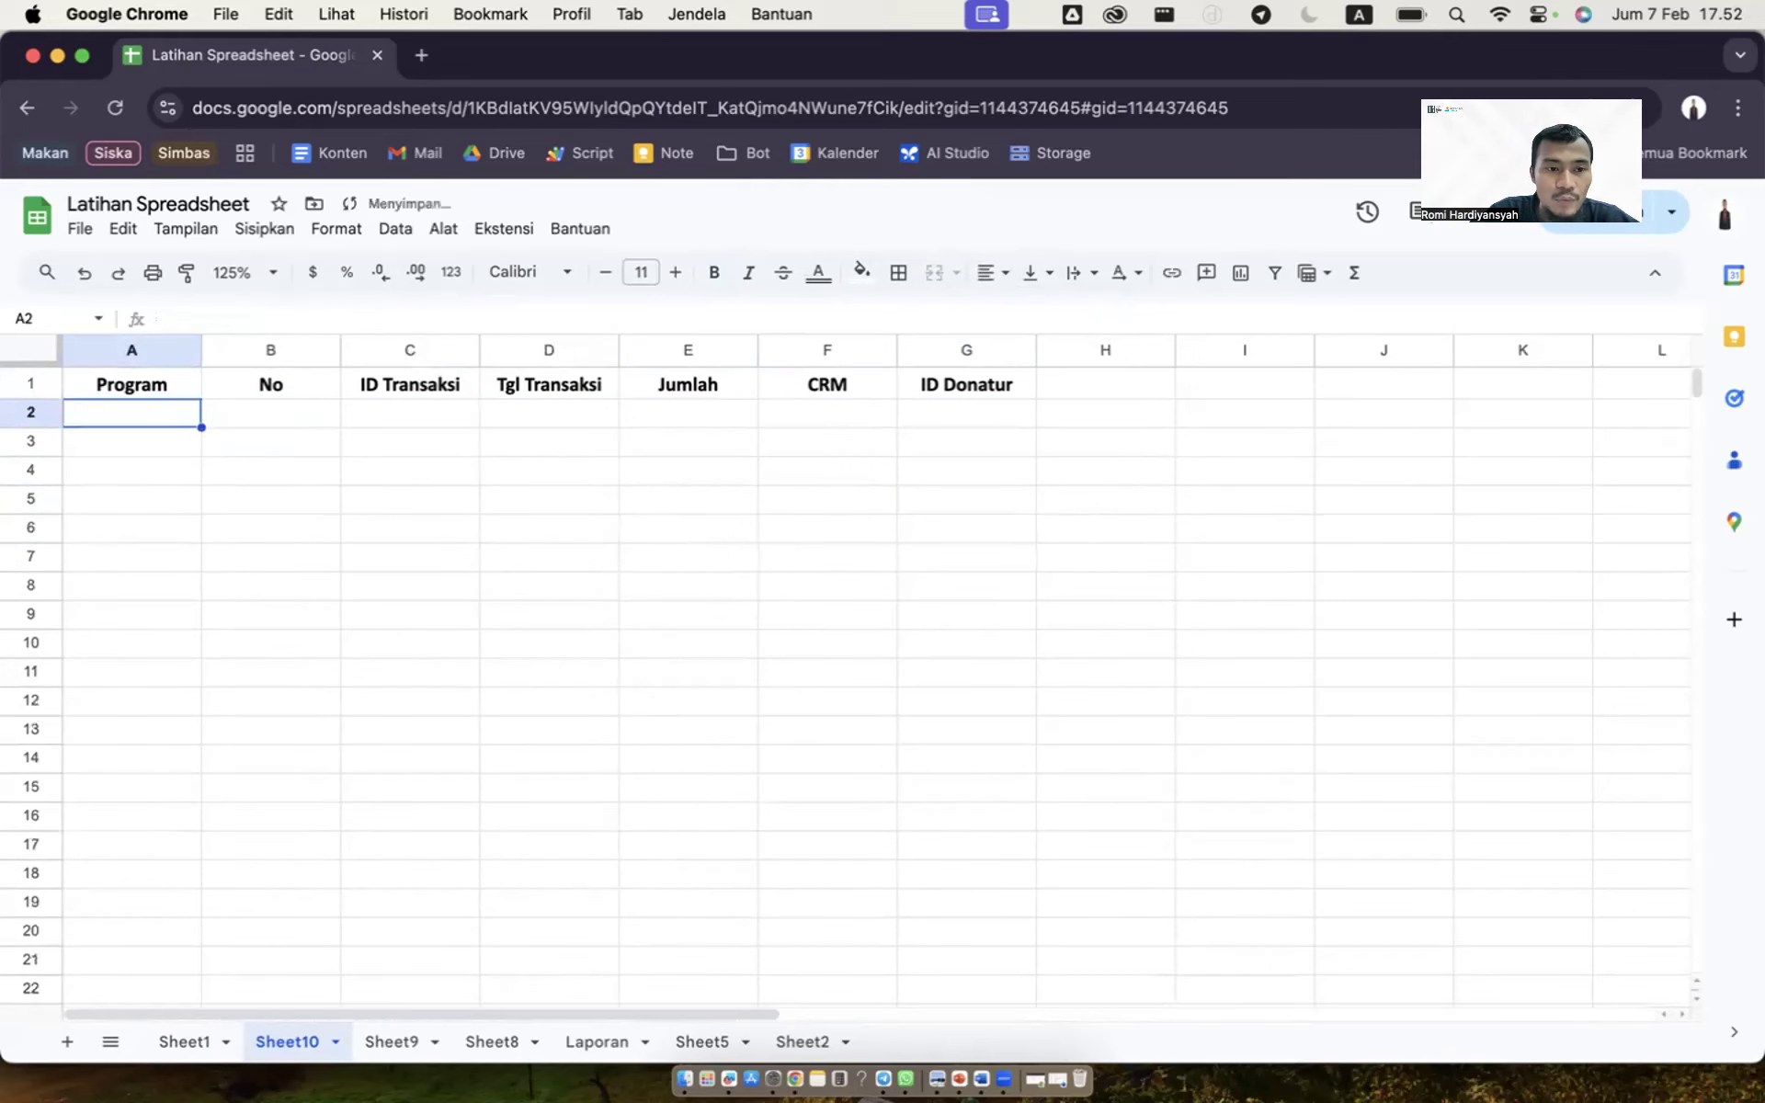
key("super+z")
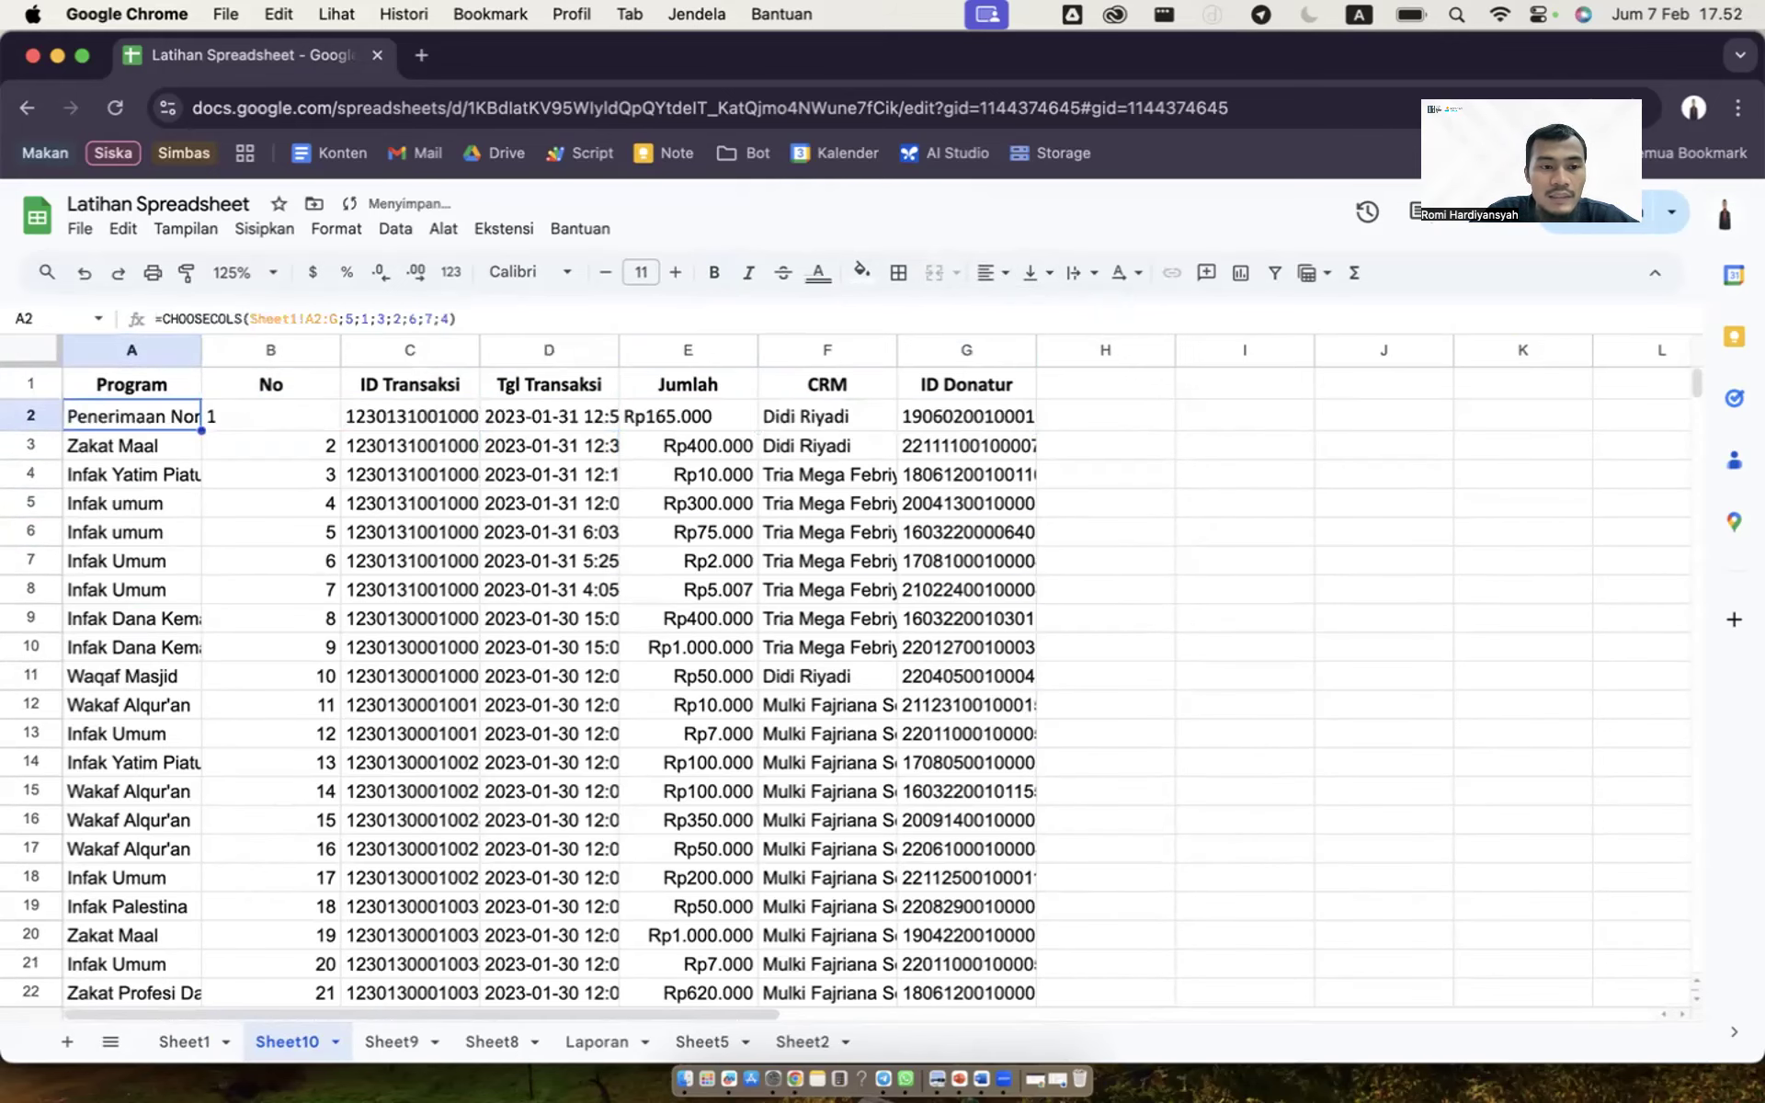
Step: Examine the spilled ID Transaksi, Tgl Transaksi and Jumlah values in C6:E6 of Sheet10
key("Right")
key("Down")
key("Down")
key("Down")
key("Down")
key("Right")
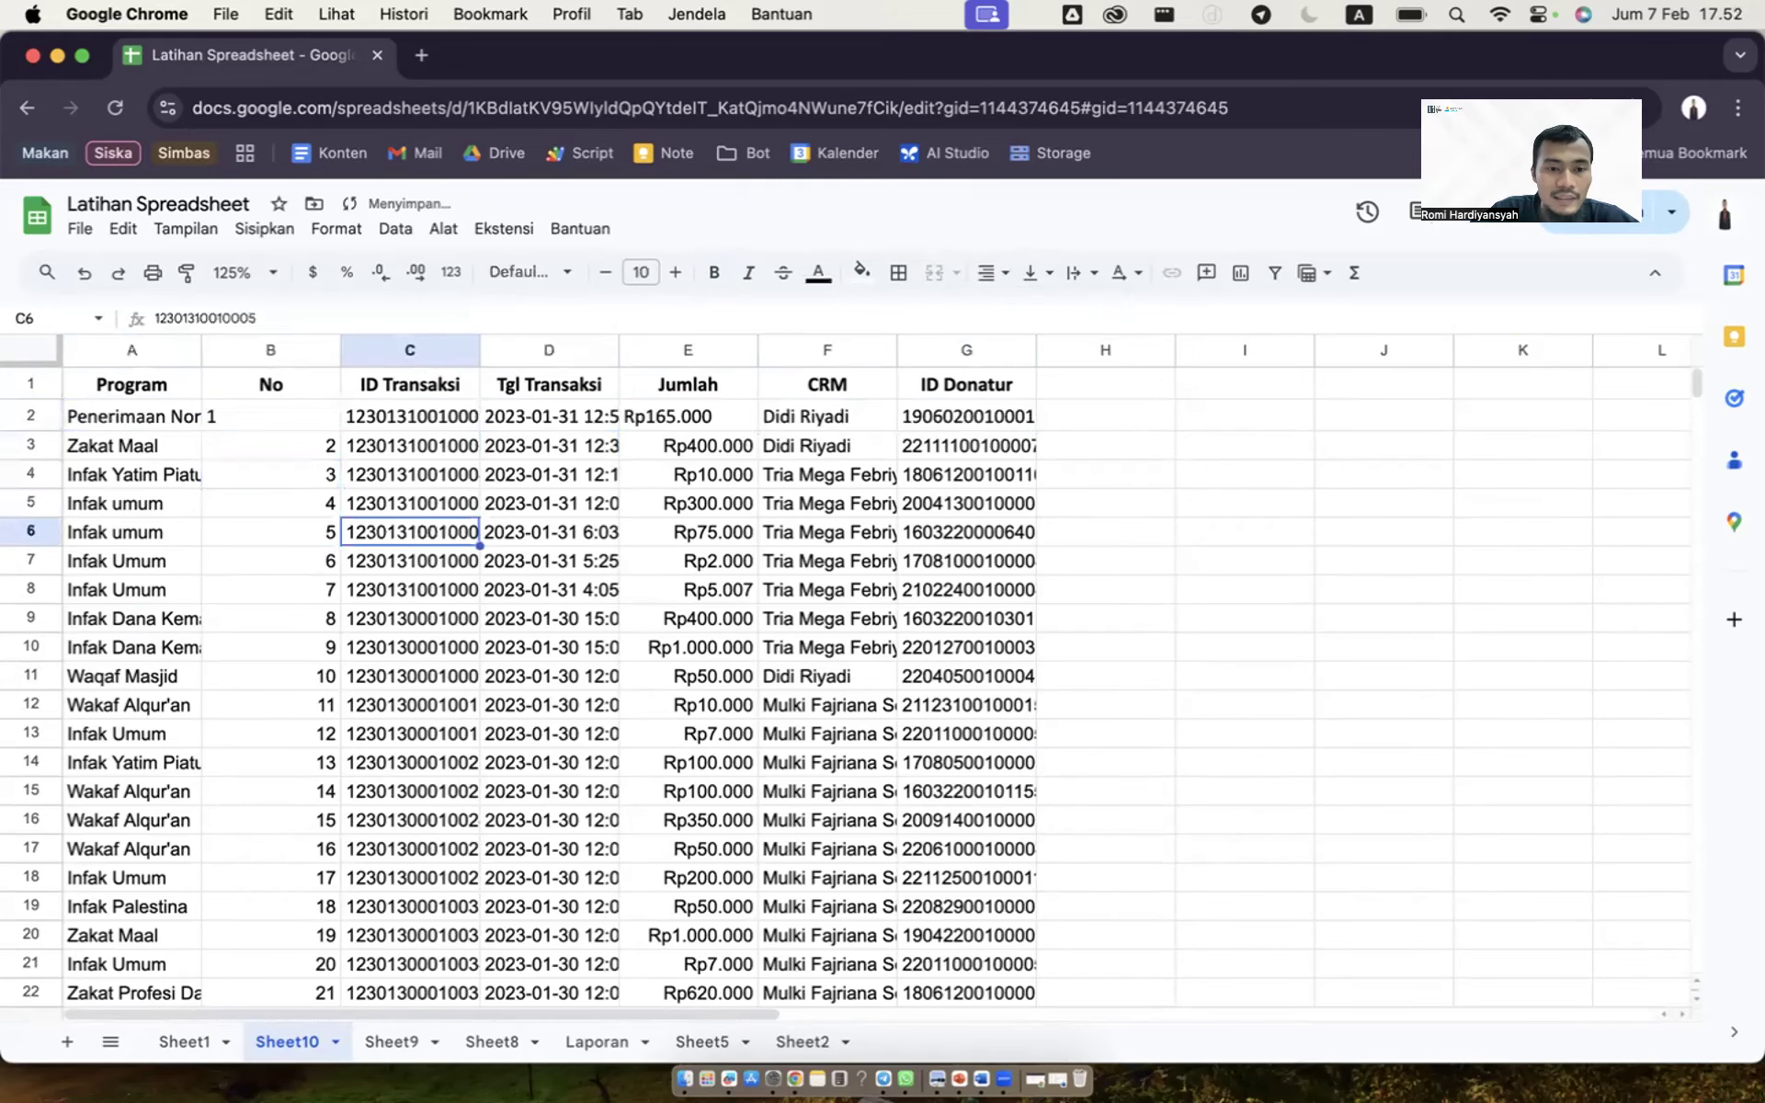
key("shift+Right")
key("shift+Right")
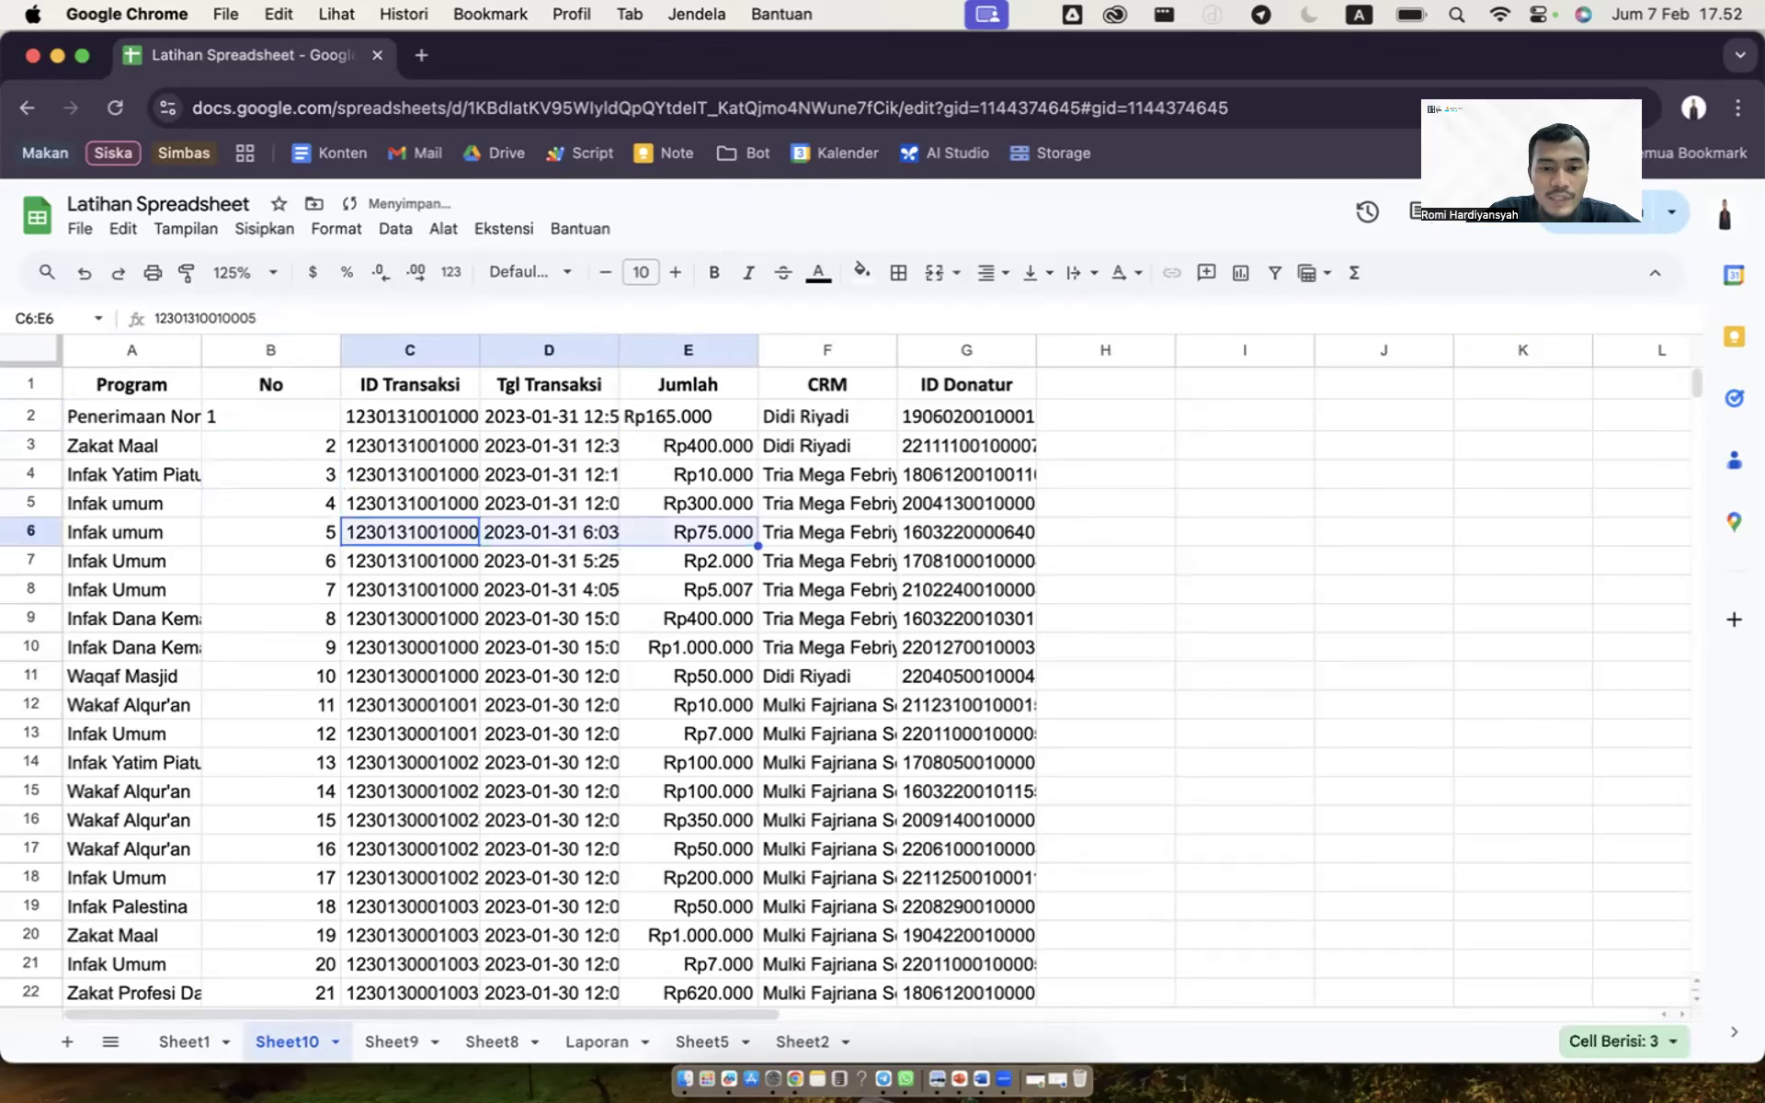
Step: Change the Jumlah of the first transaction in Sheet1, cell F2, to 16500000
left_click(188, 1039)
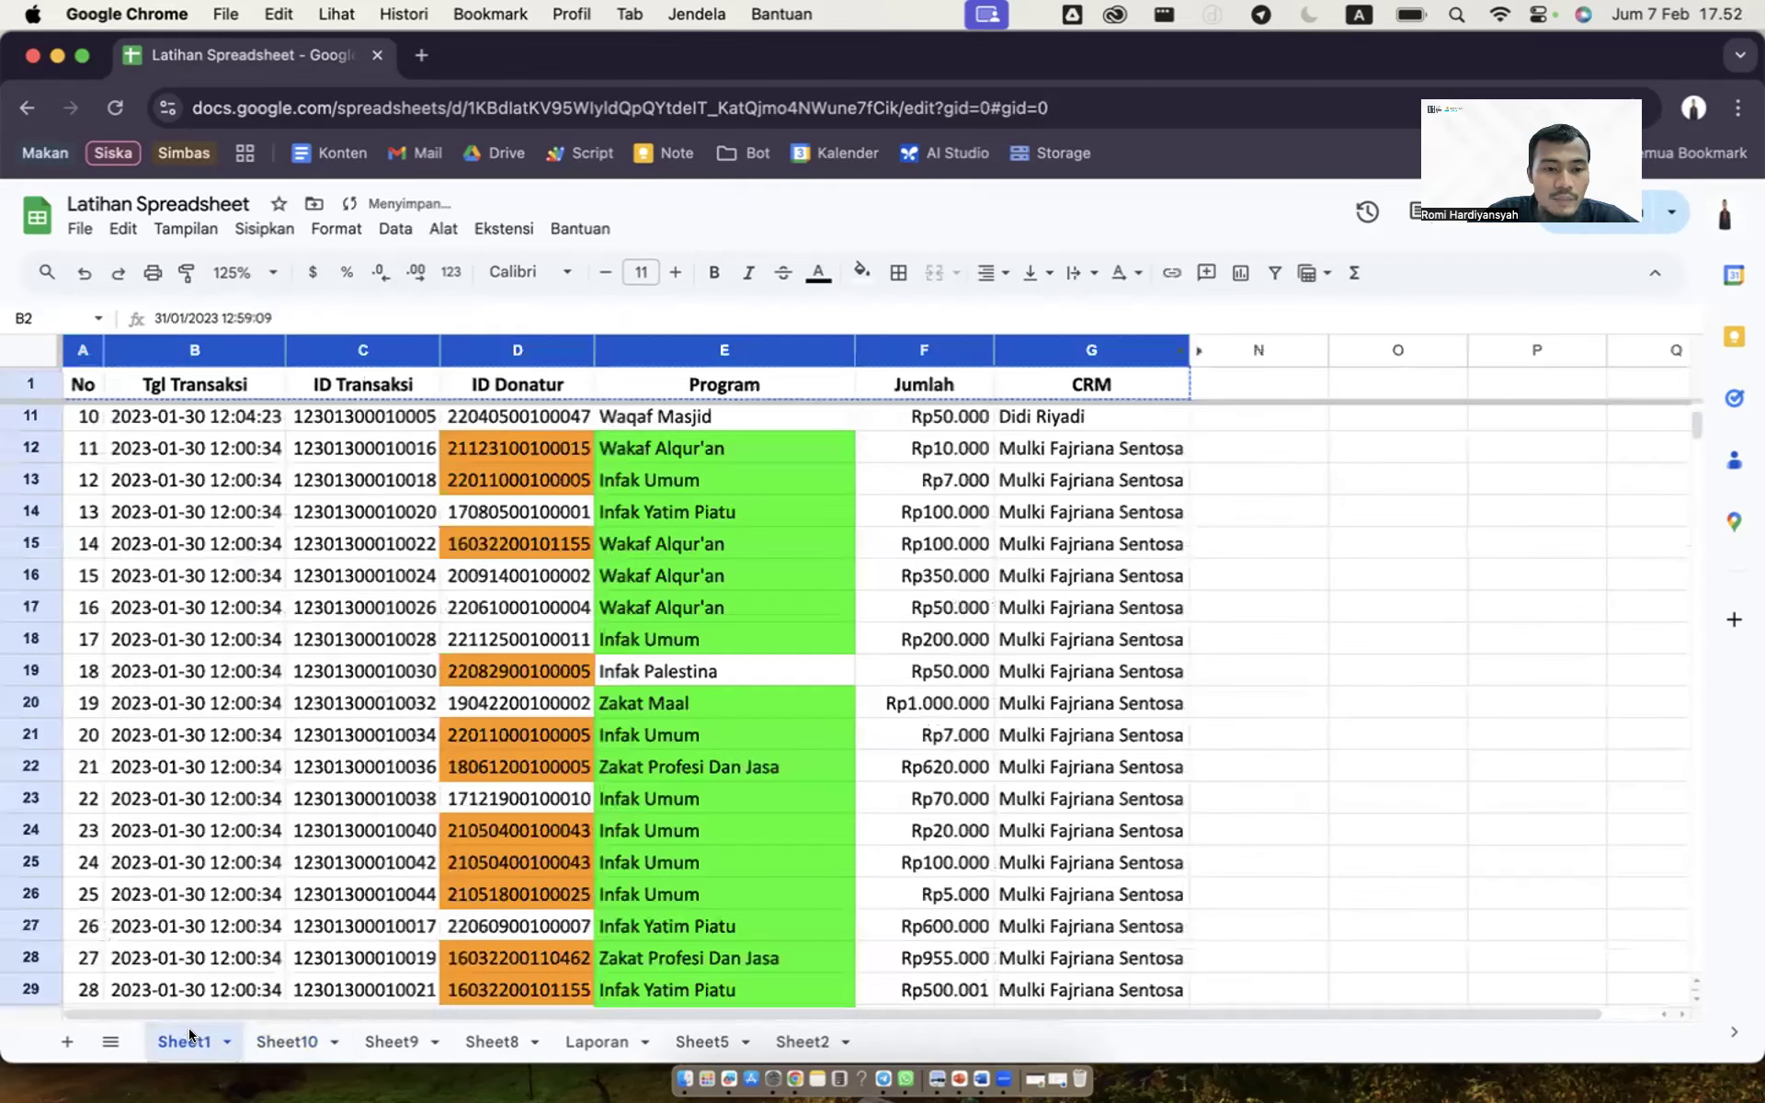
left_click(517, 384)
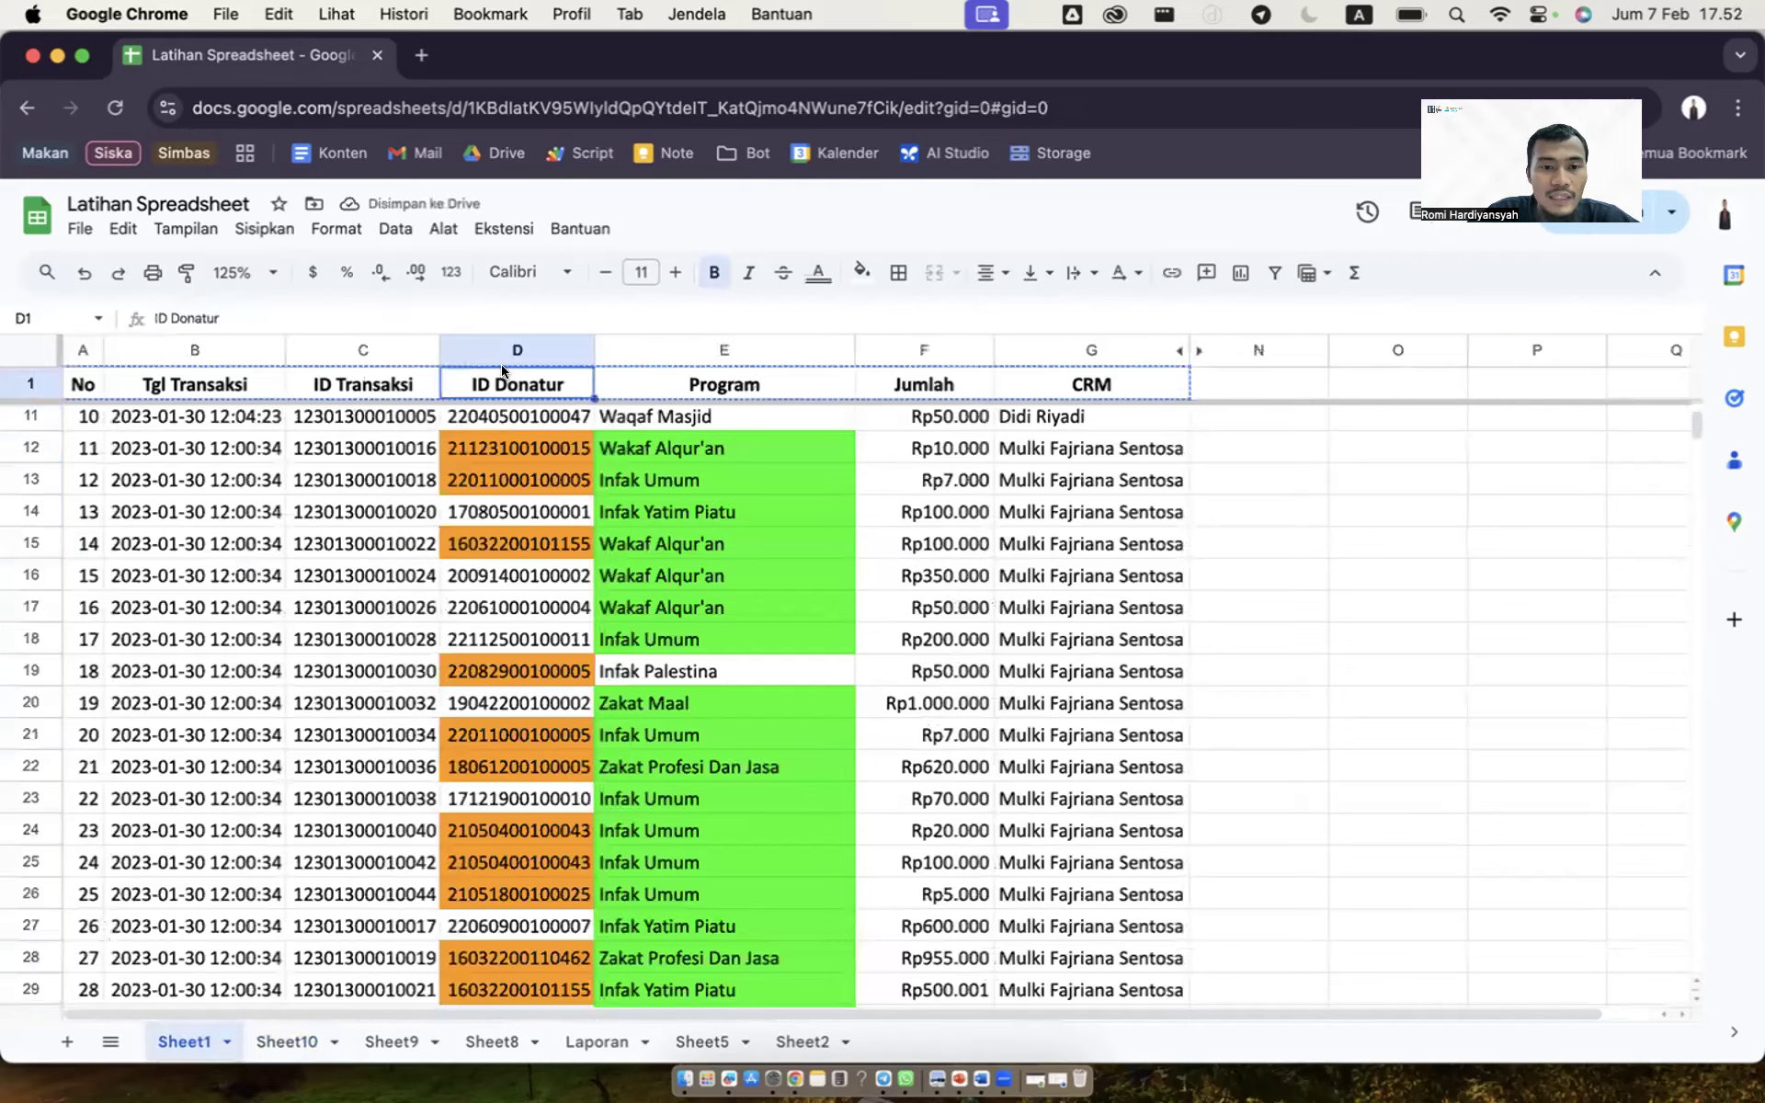
key("Down")
key("Right")
key("Right")
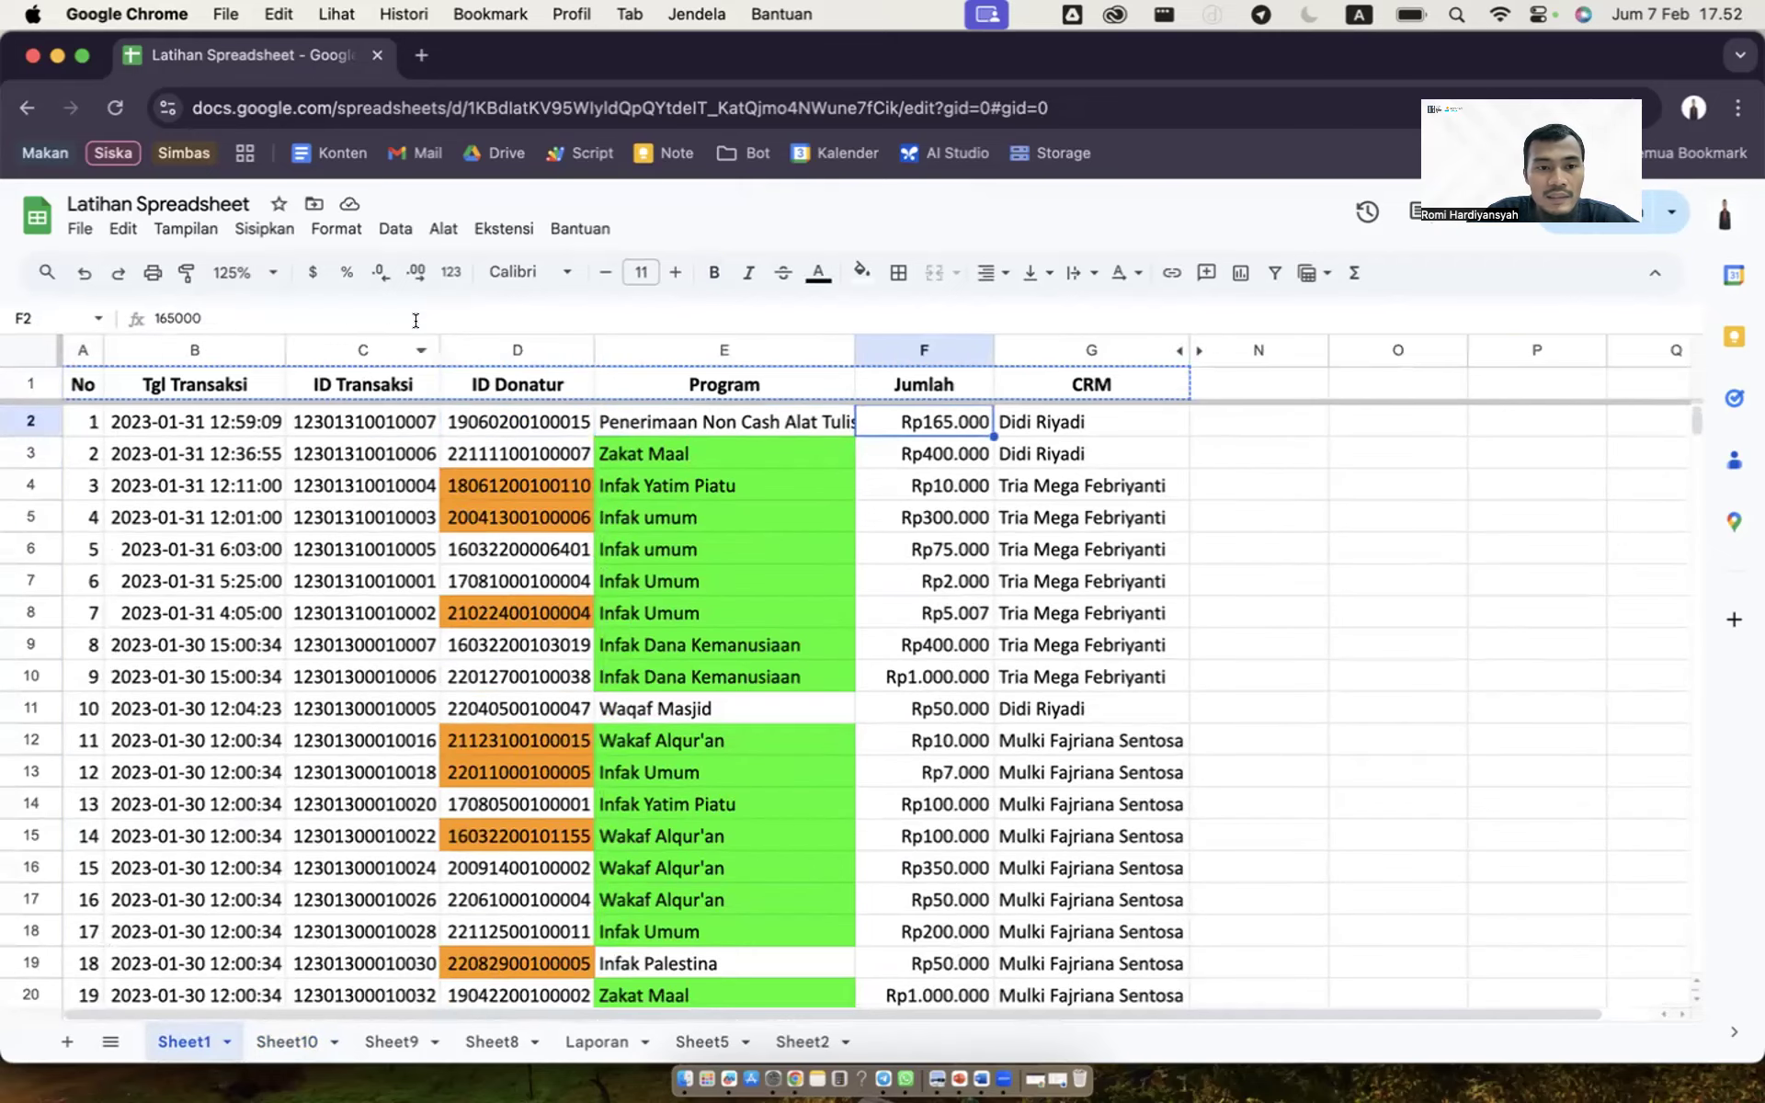
left_click(414, 310)
type("00")
key("Return")
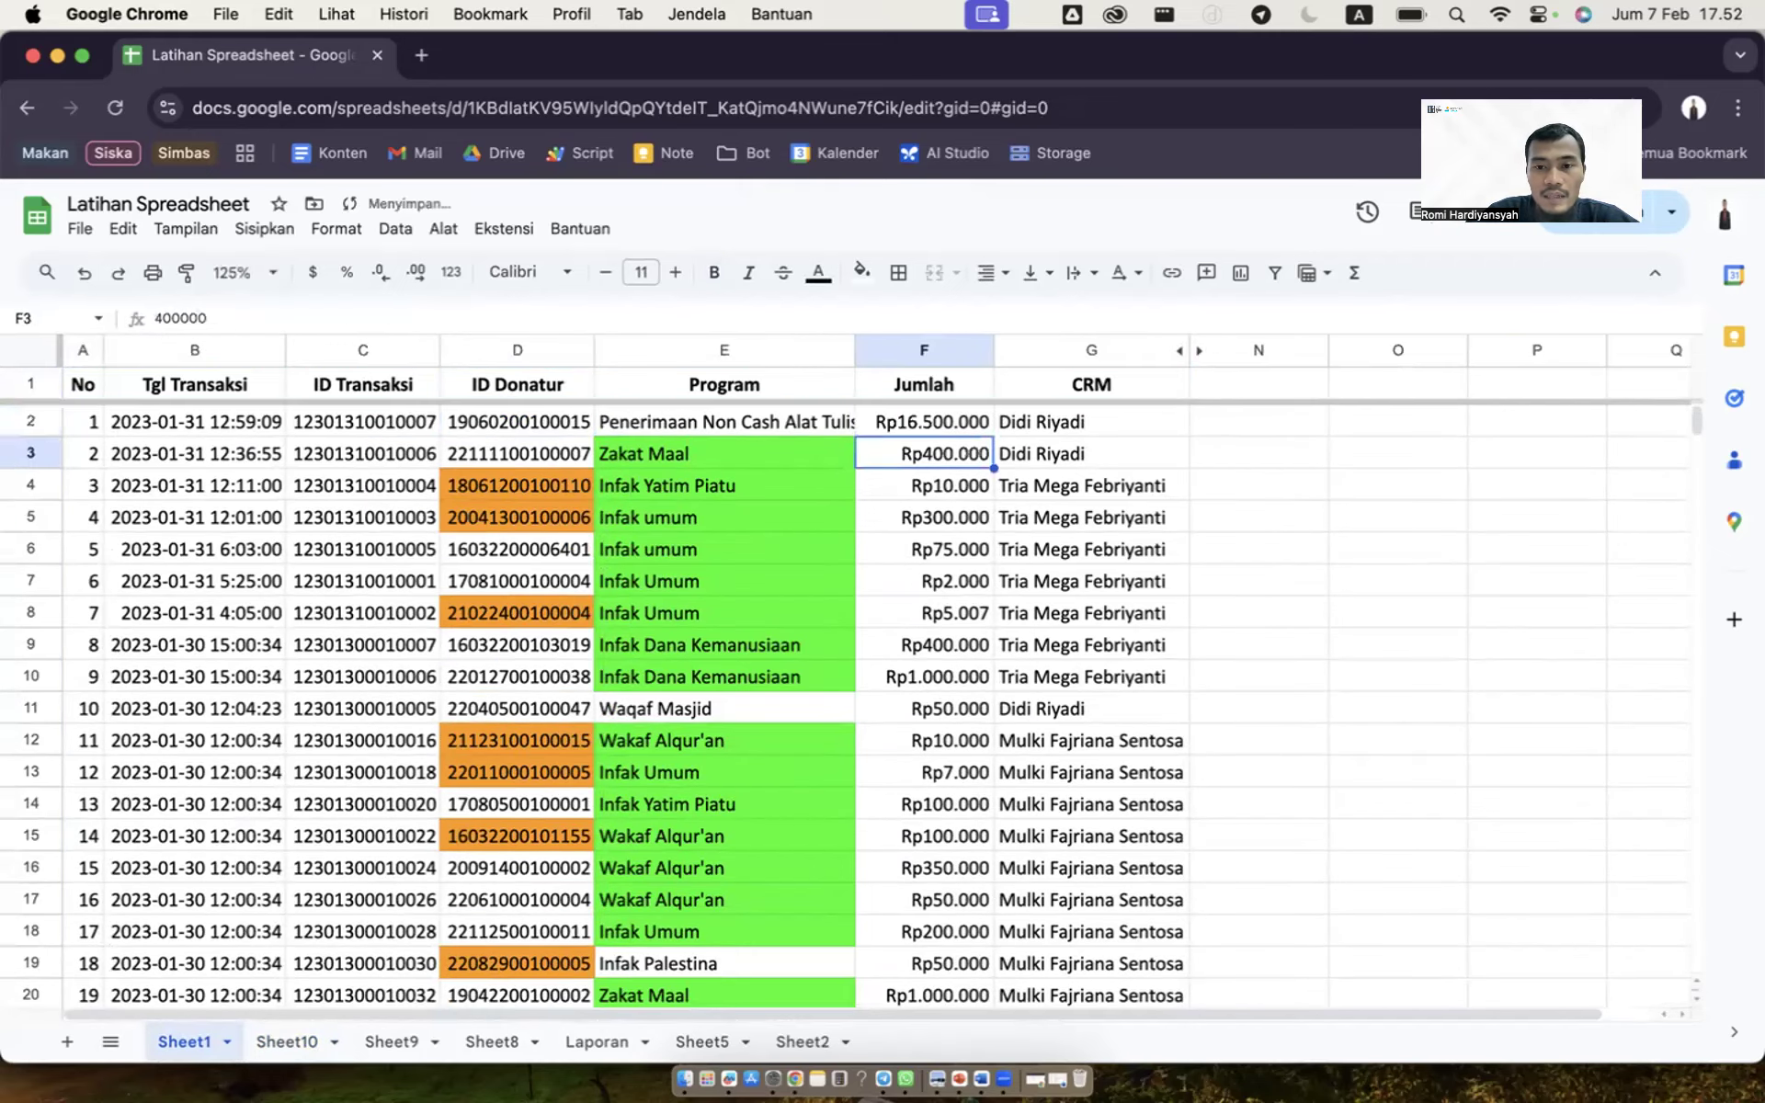
Step: Check the Jumlah value in E2 of Sheet10 against the Sheet1 edit, then return to the formula in A2
left_click(287, 1041)
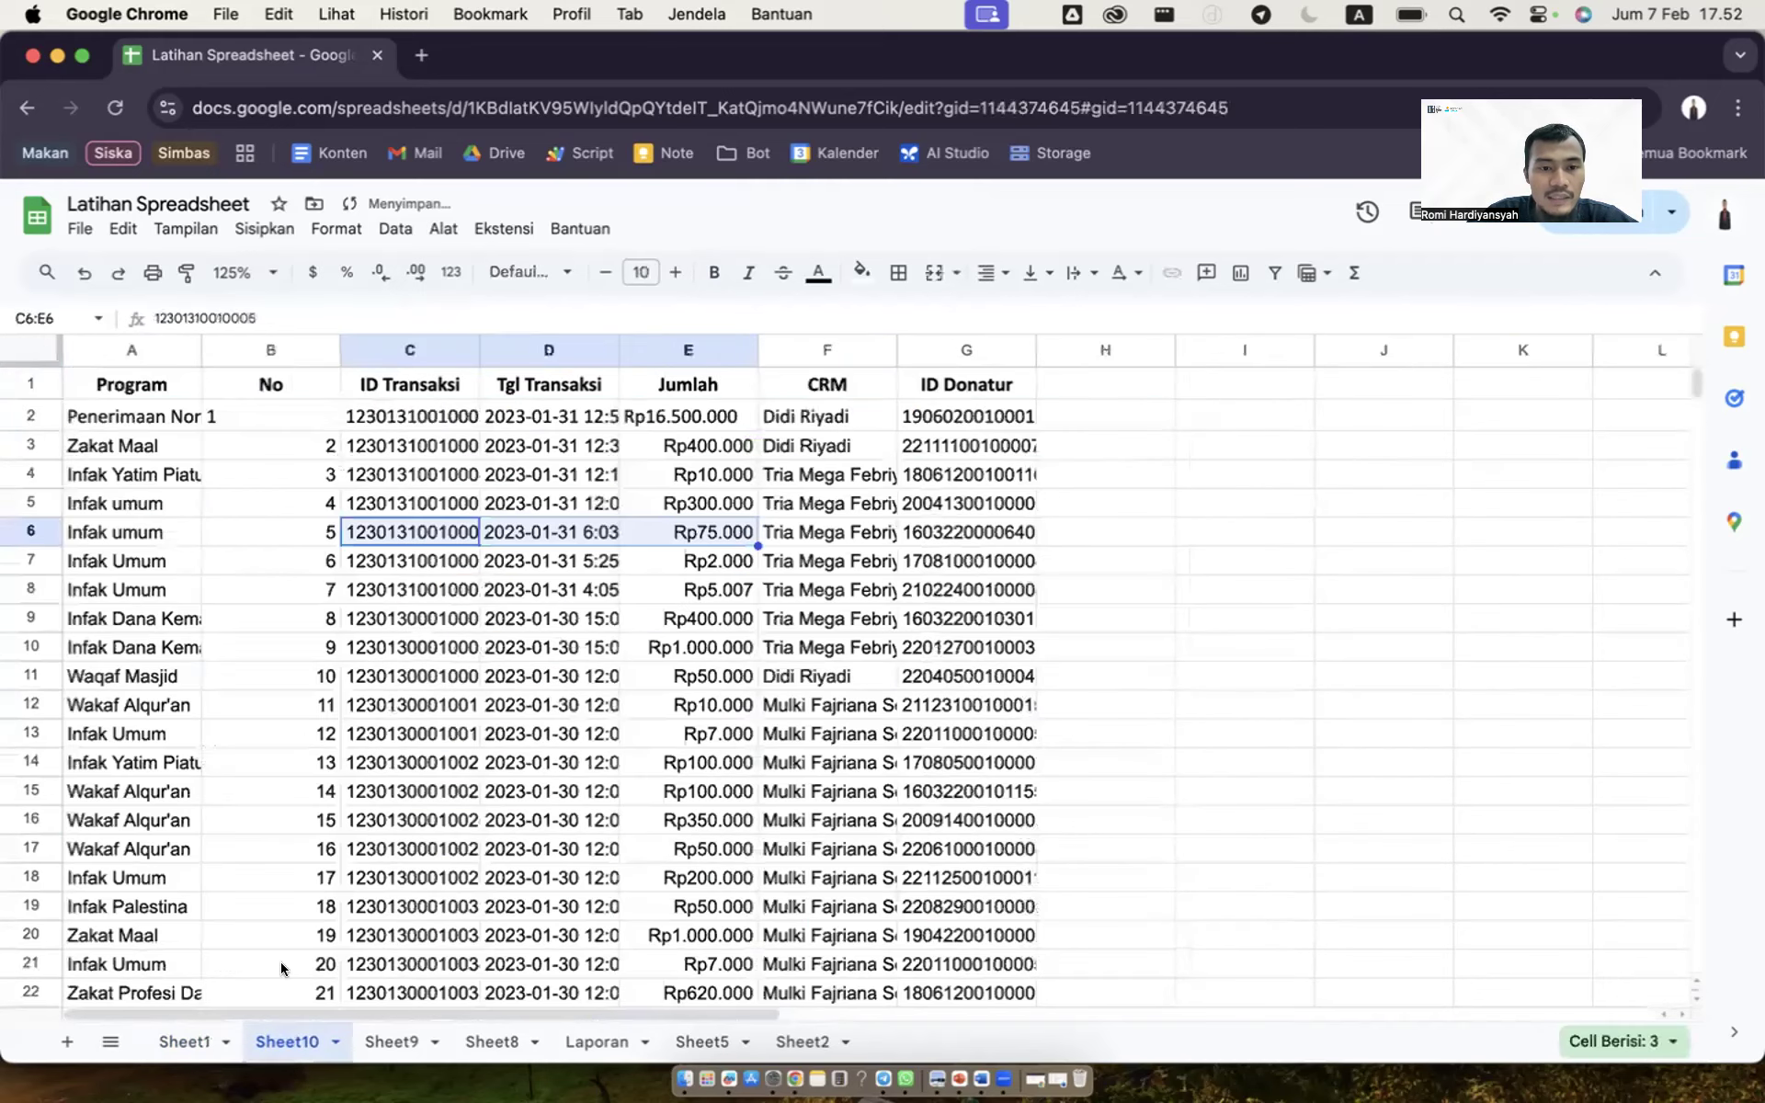
left_click(675, 412)
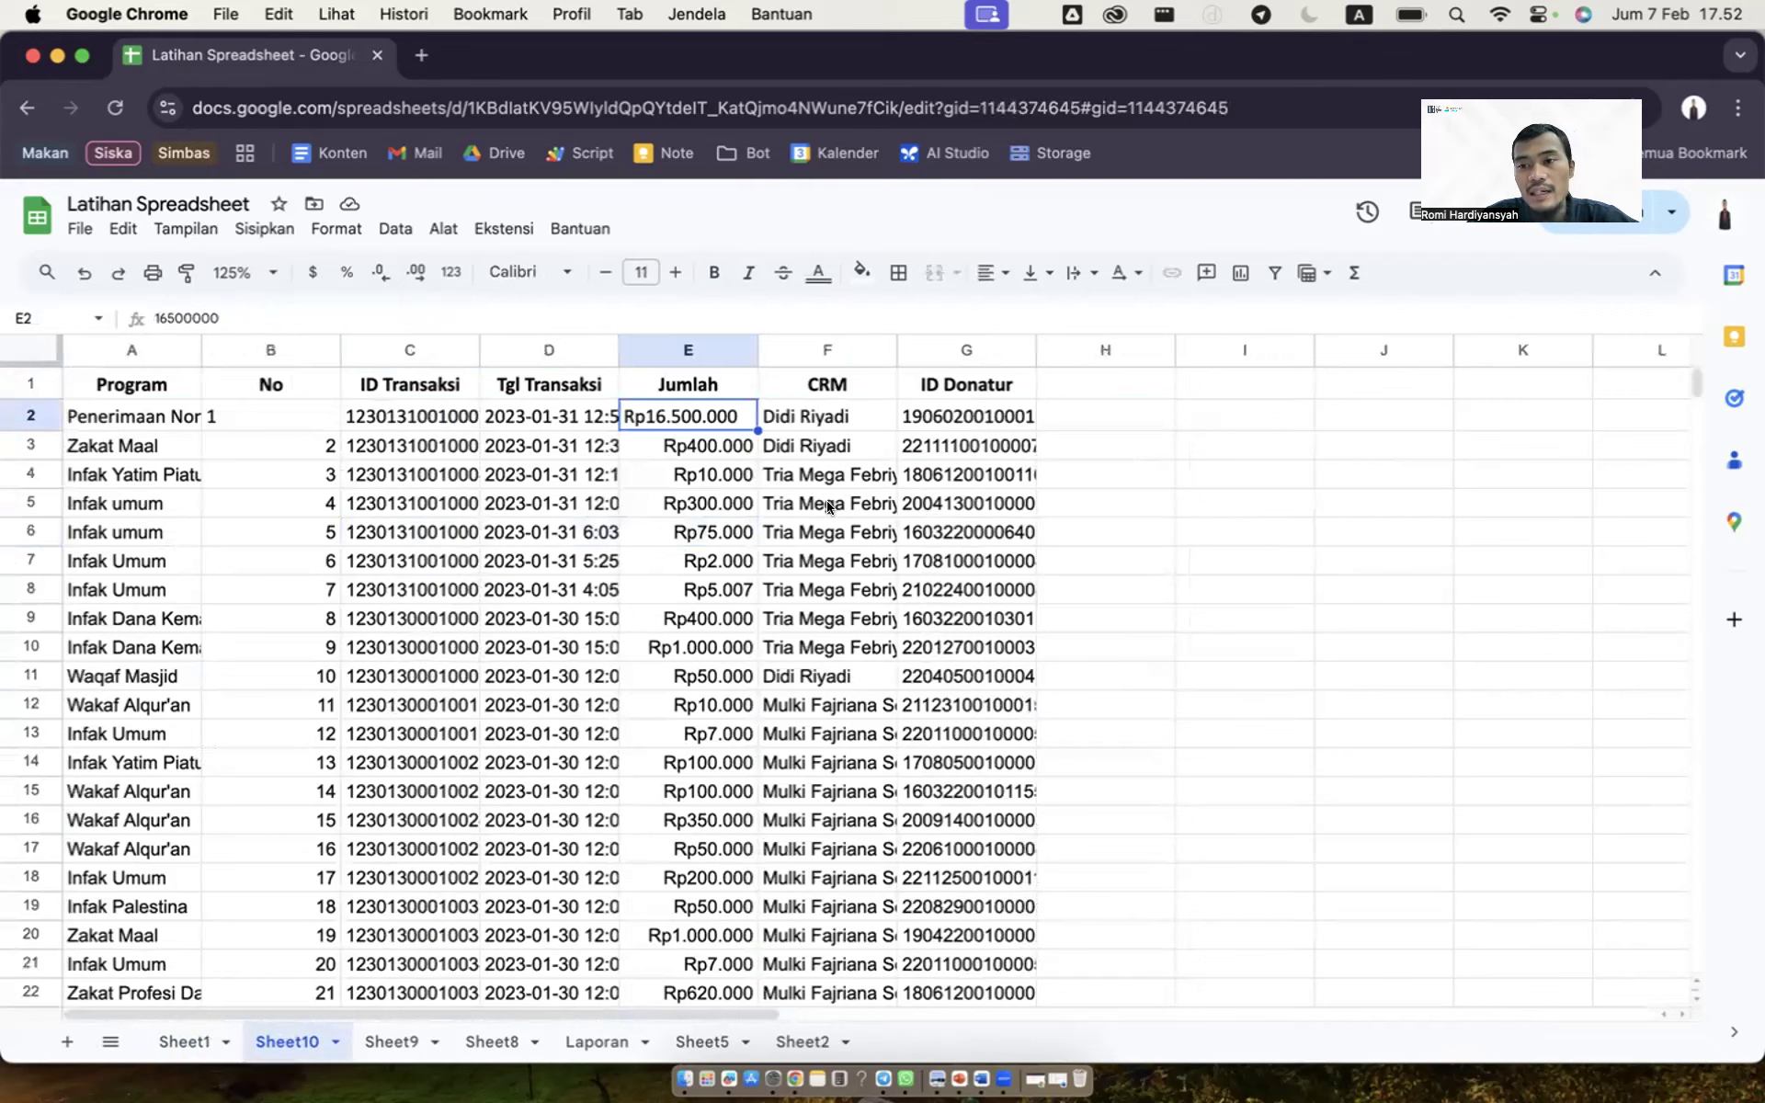
key("Left")
key("Left")
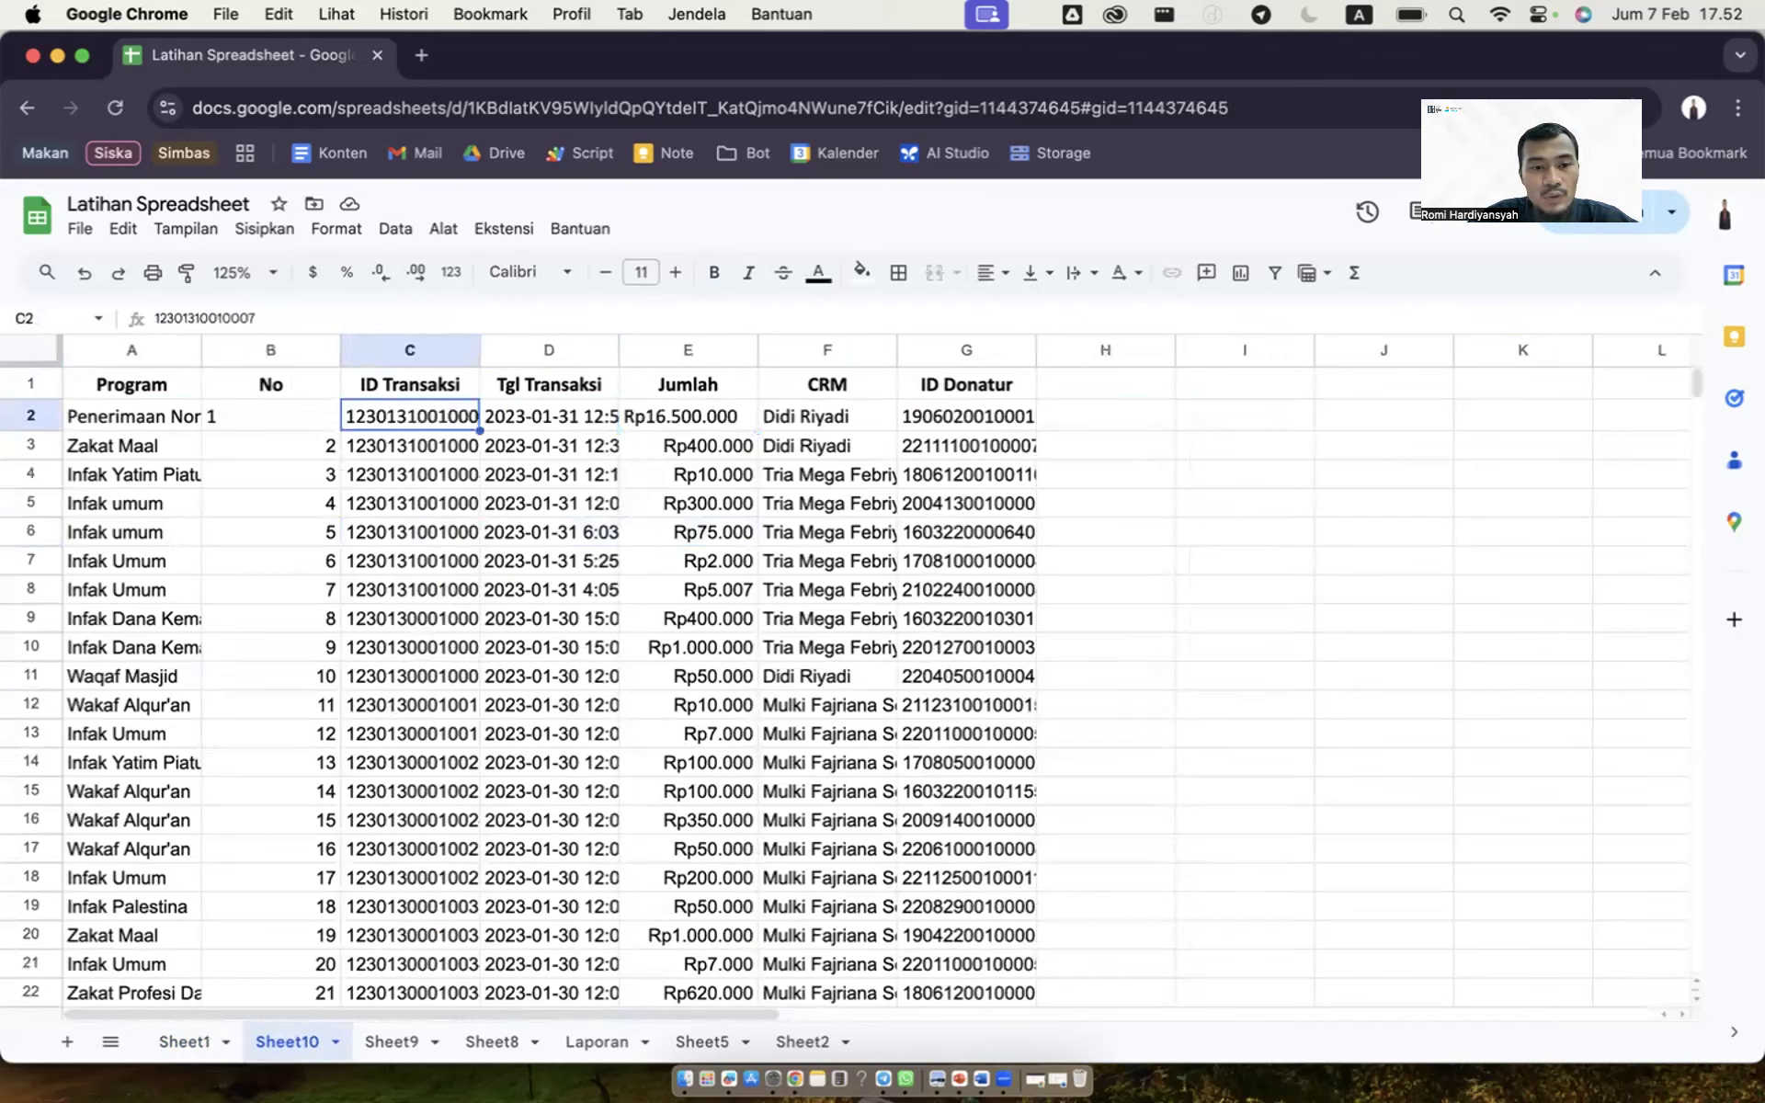
key("Left")
key("Left")
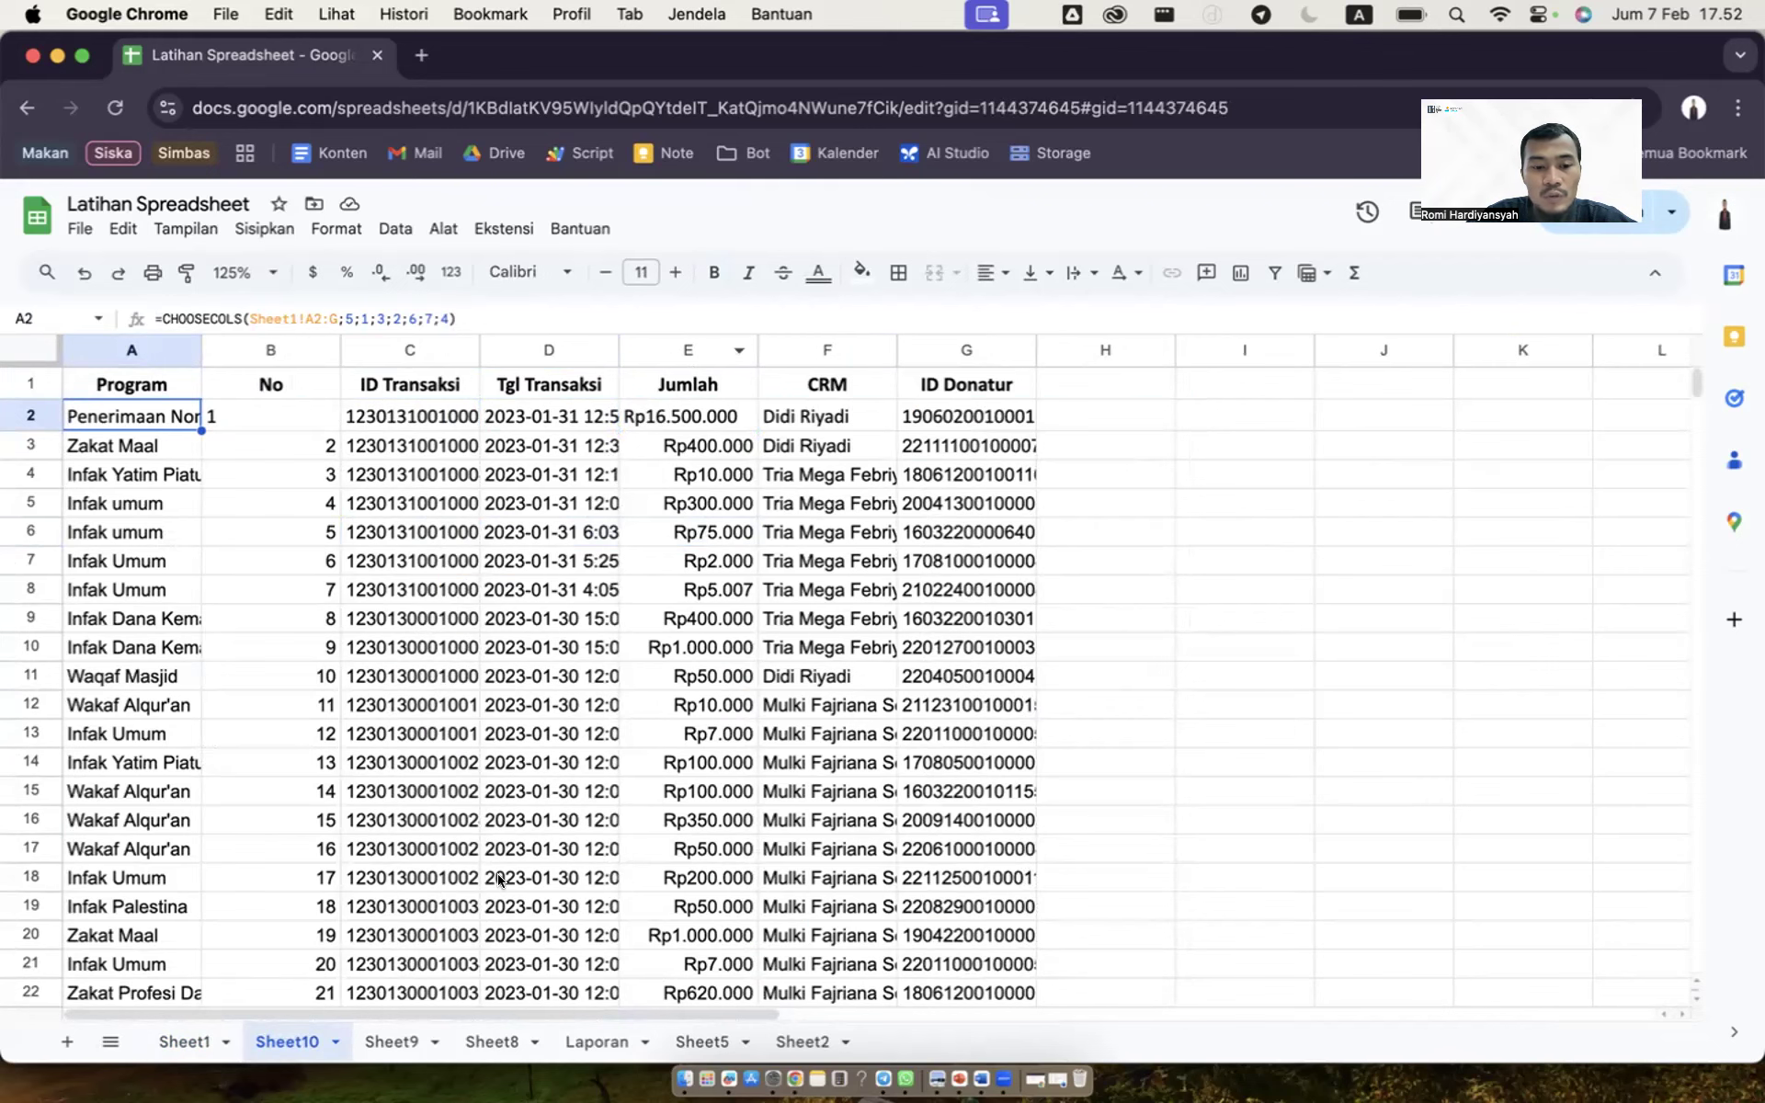
Step: Replace the column numbers in the A2 CHOOSECOLS formula with only 6, and look over the returned Jumlah column
left_click(184, 1042)
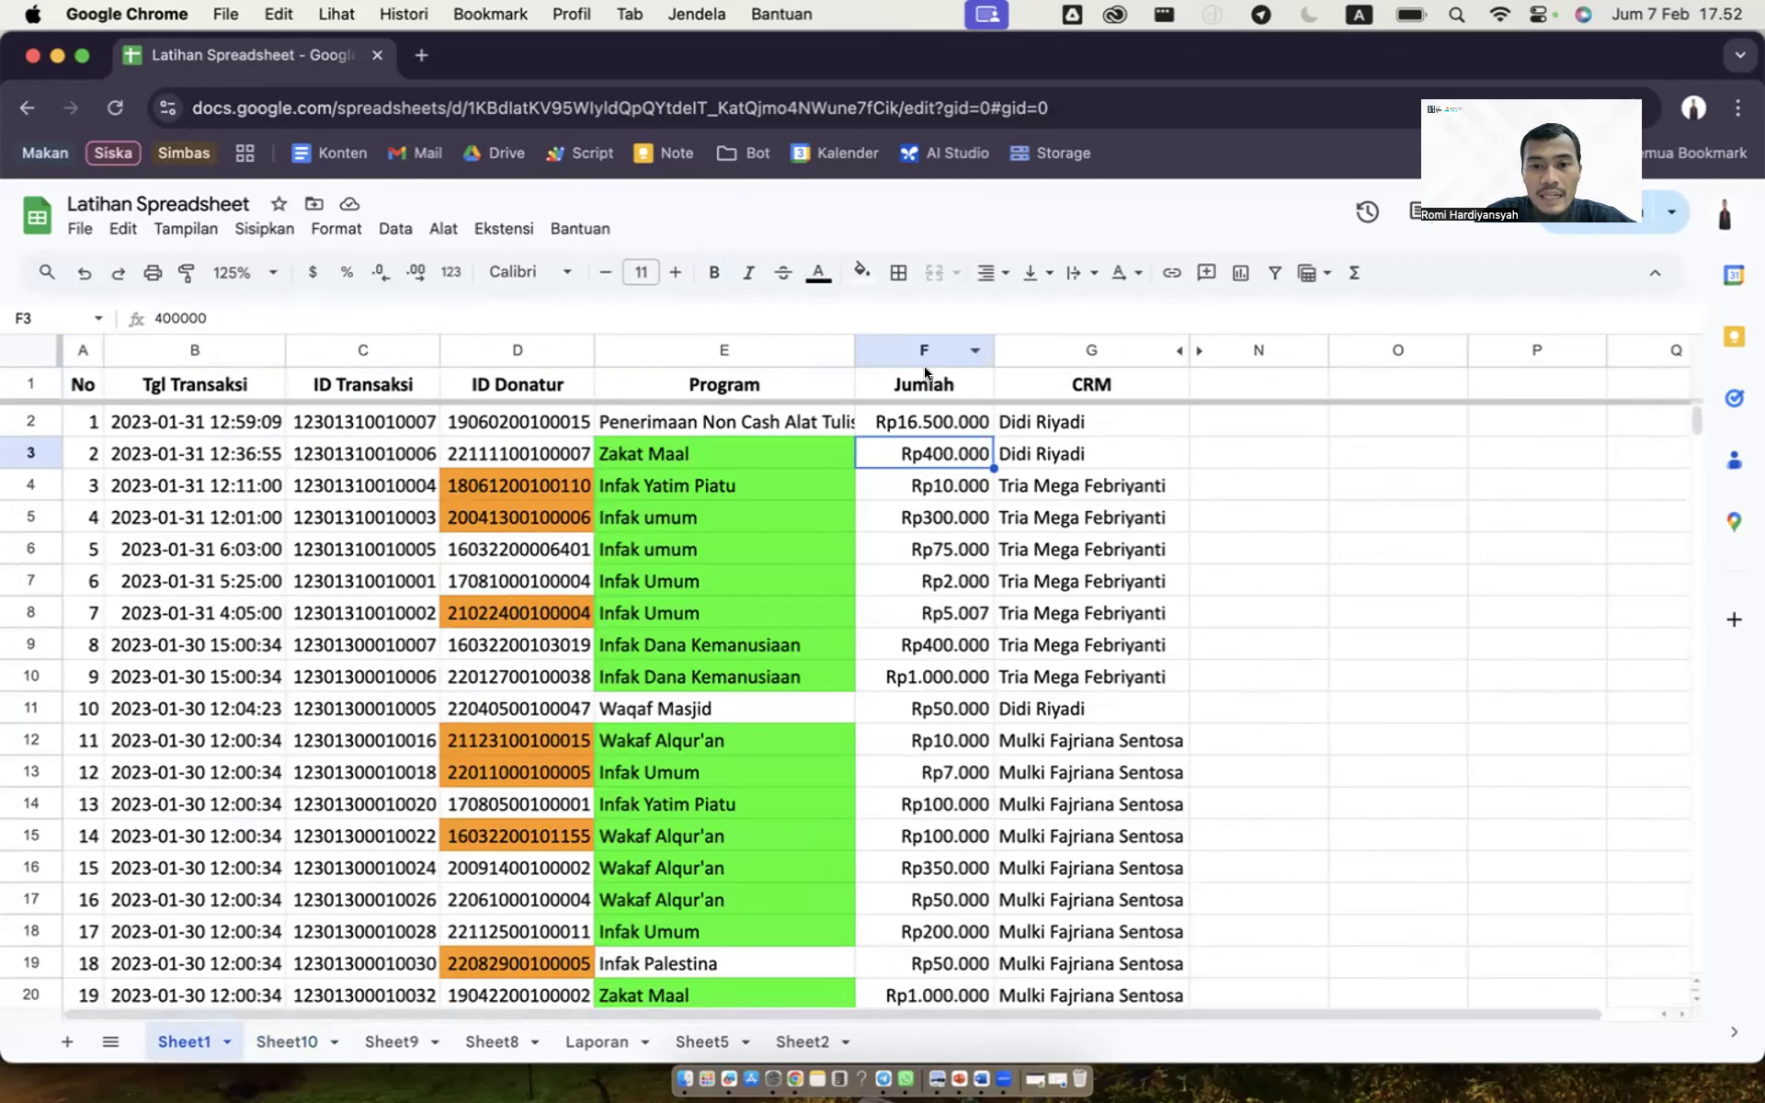
left_click(287, 1042)
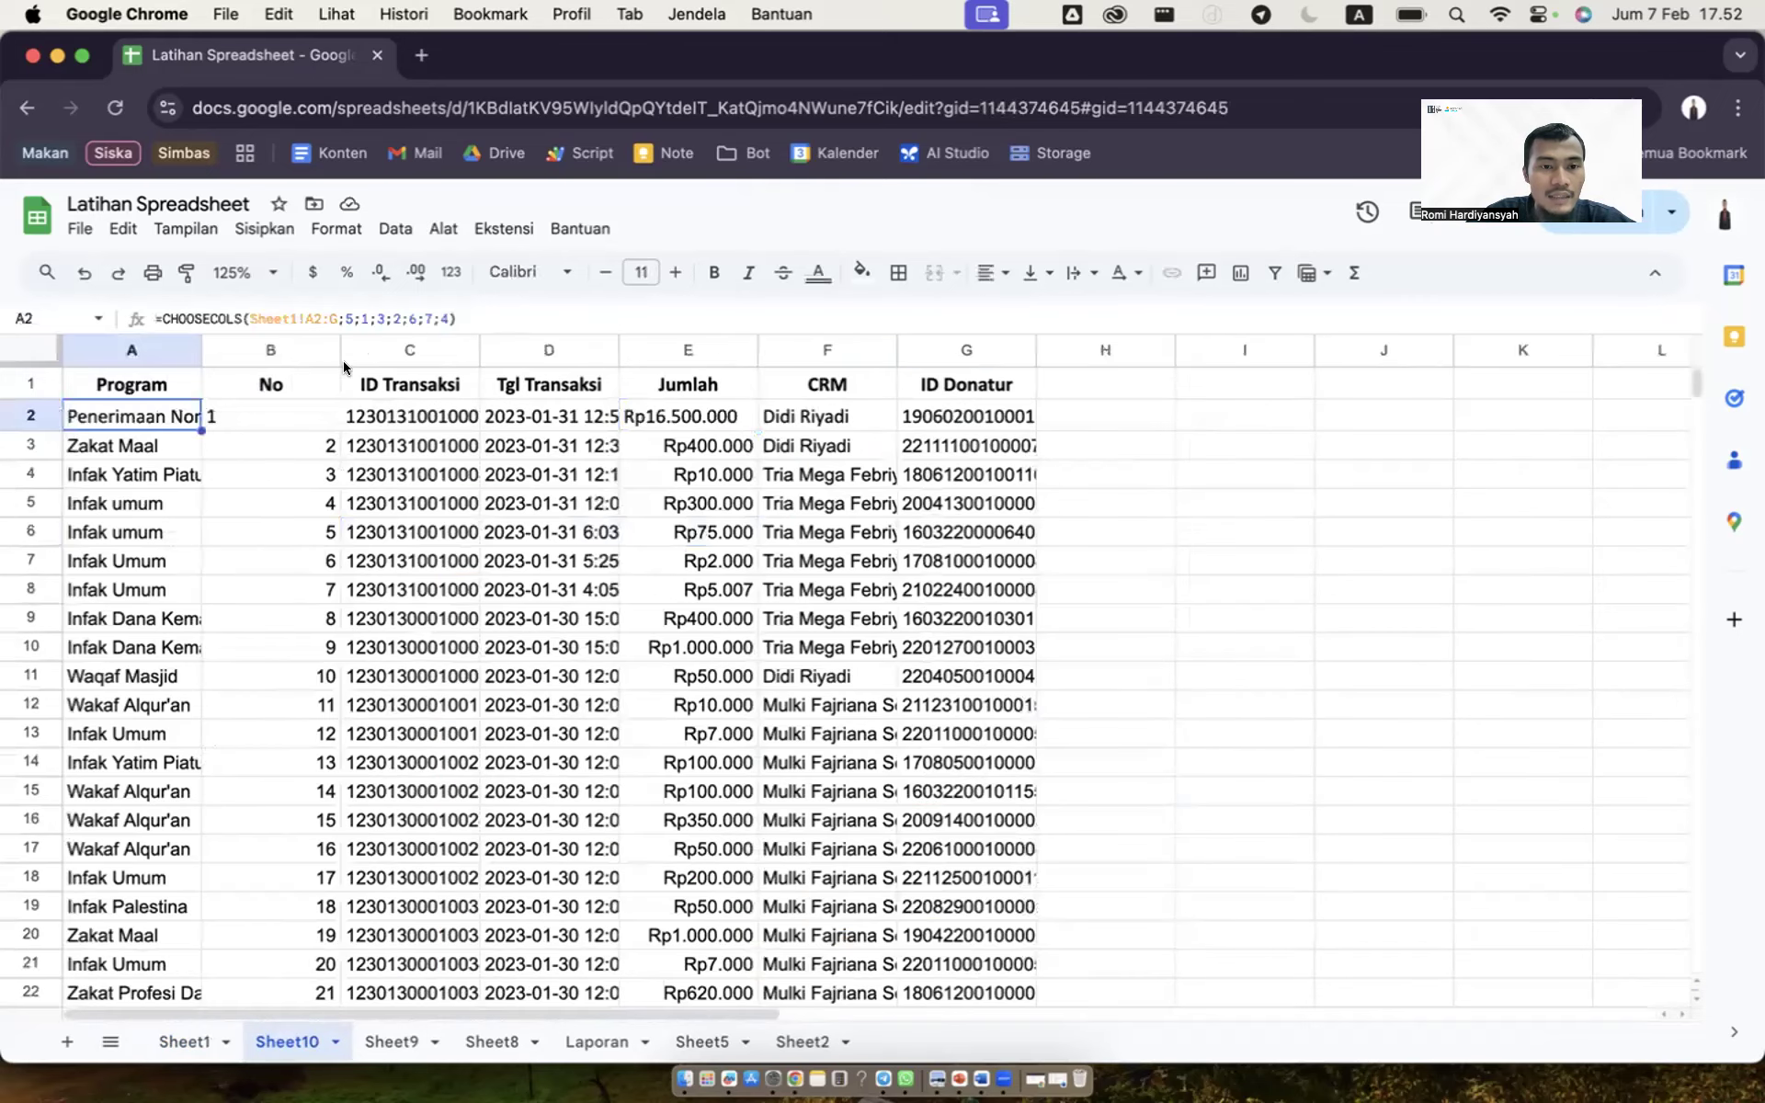
left_click(346, 318)
key("shift+super+Right")
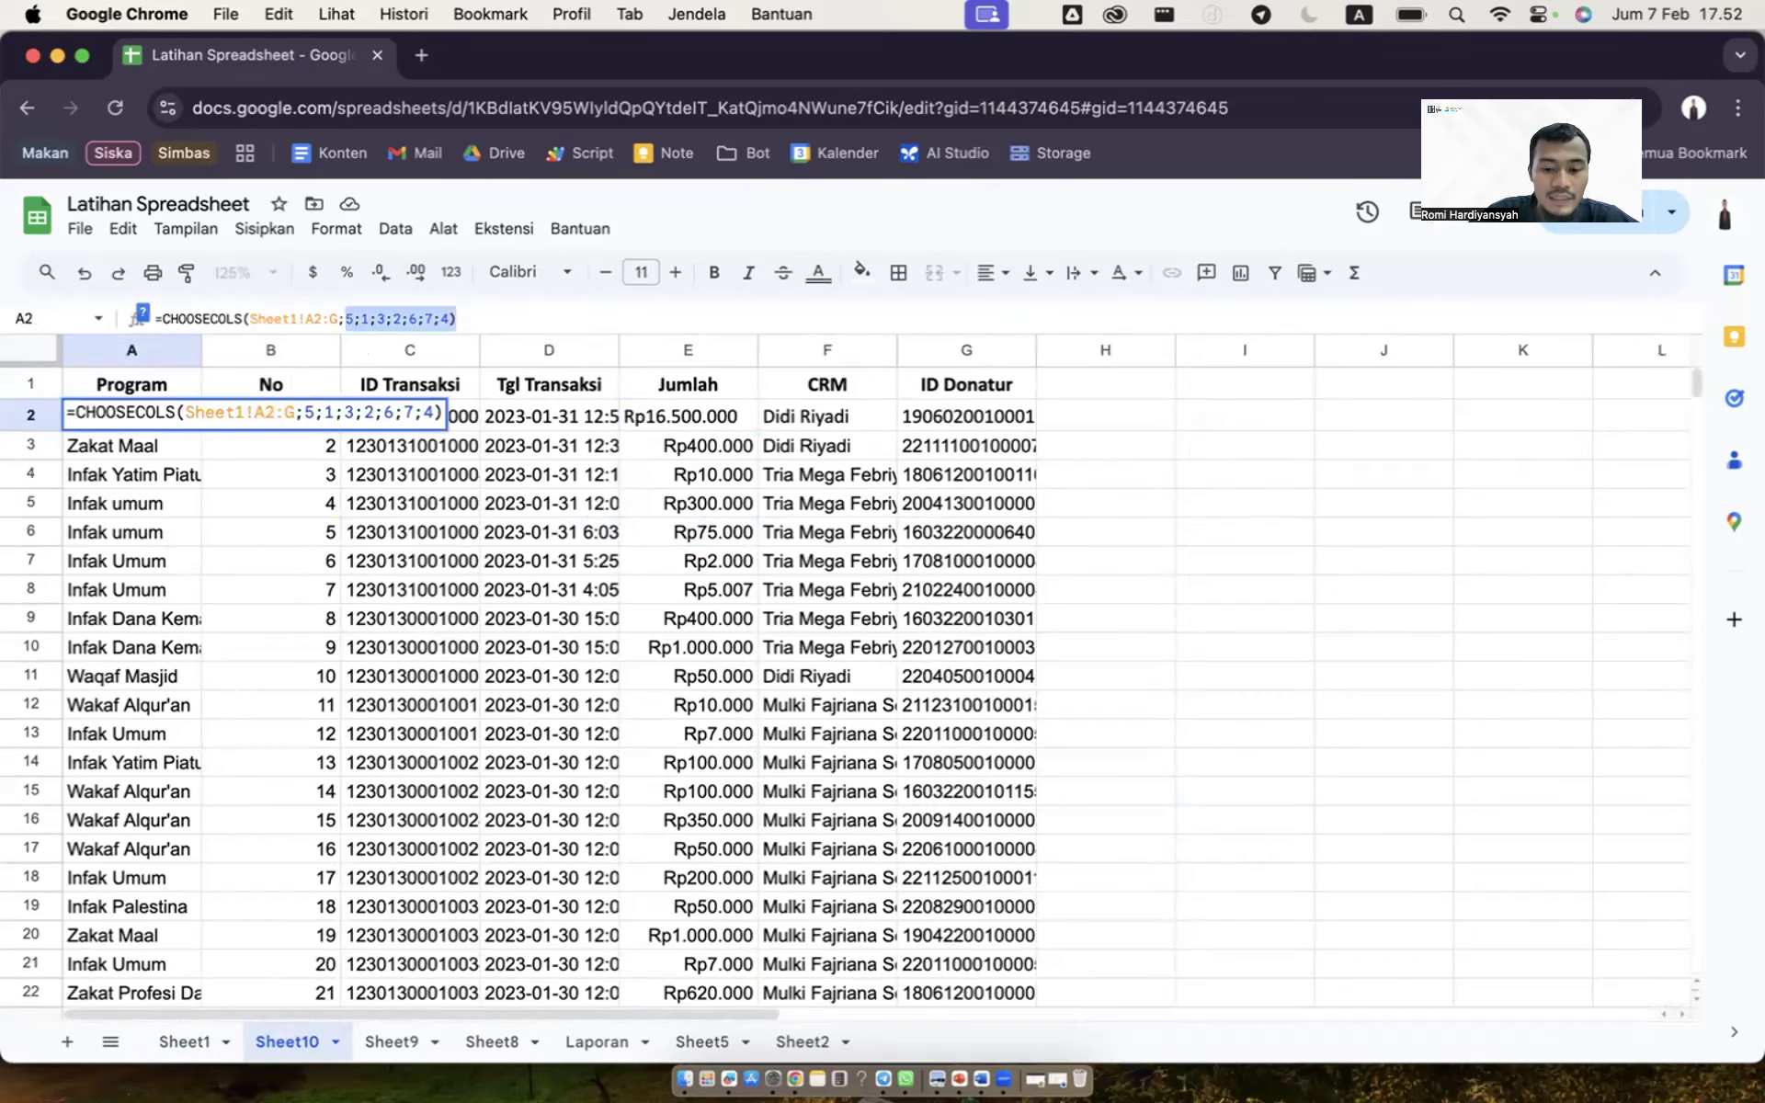
type("6)")
key("Return")
key("Up")
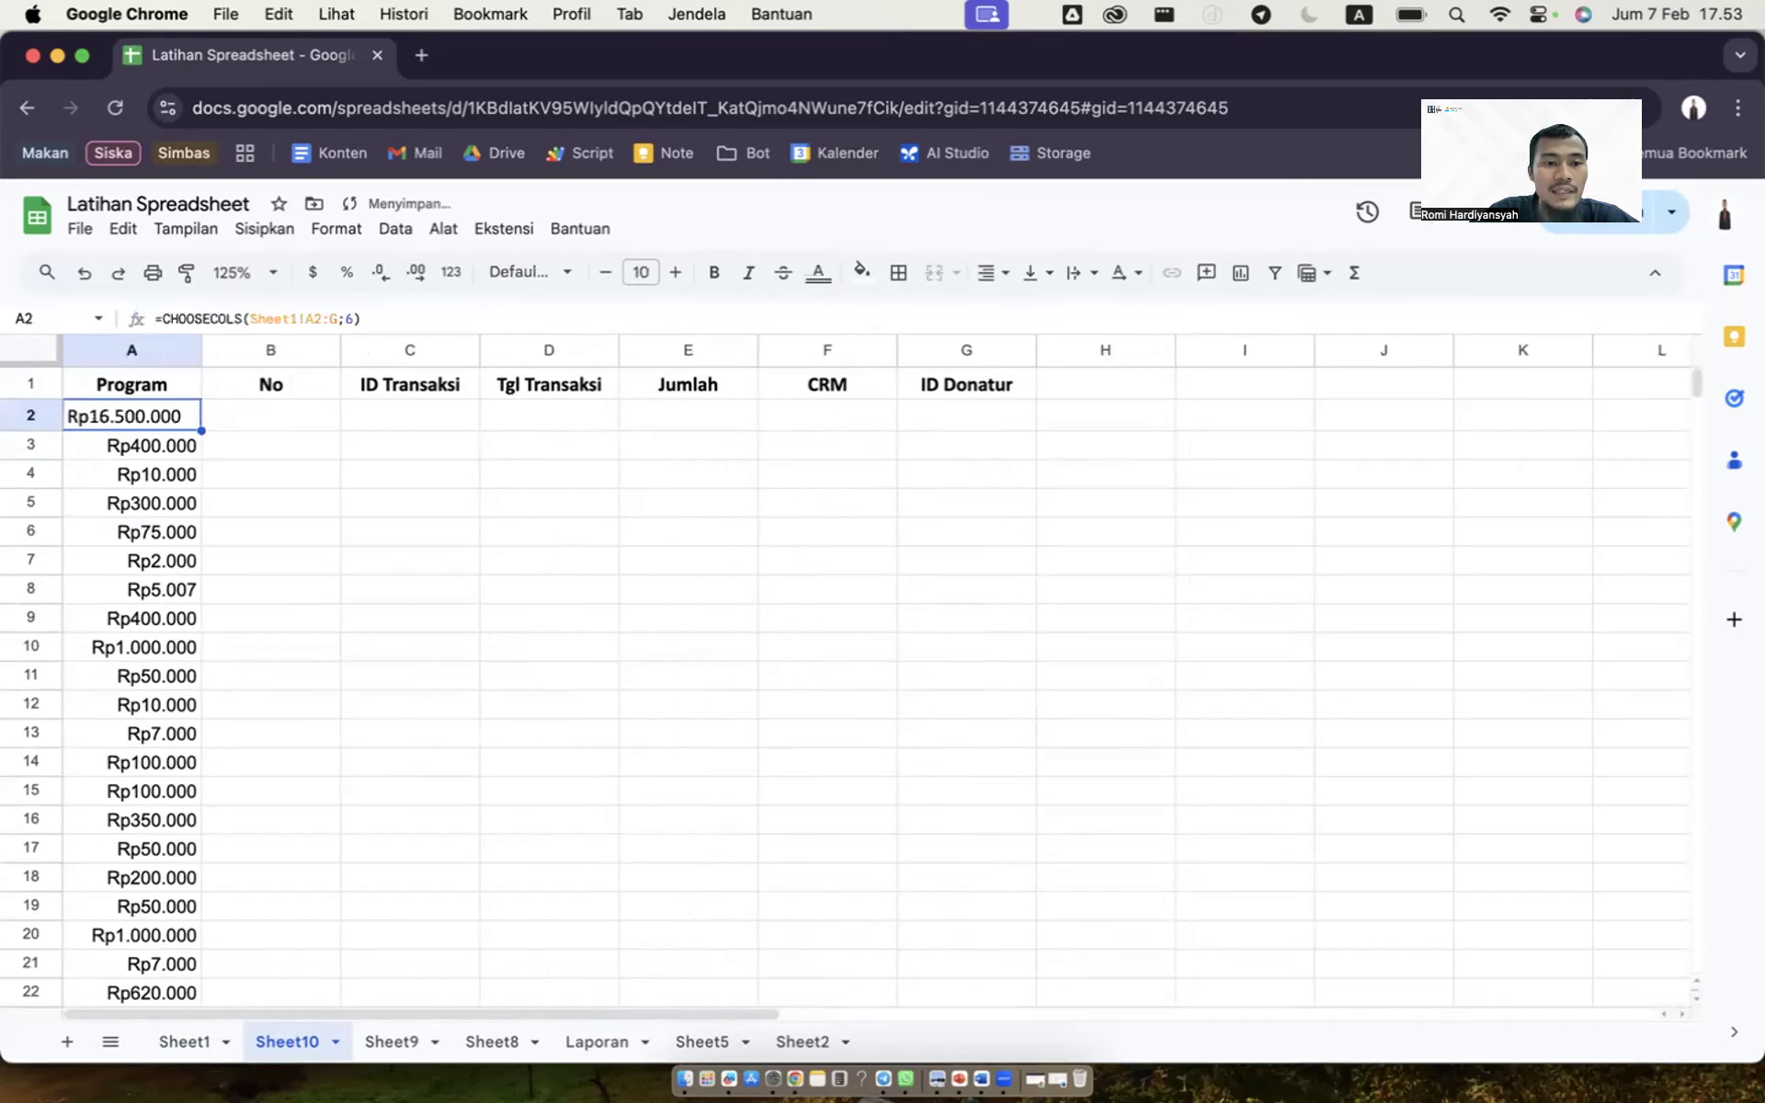
key("super+shift+Down")
key("super+Up")
key("Down")
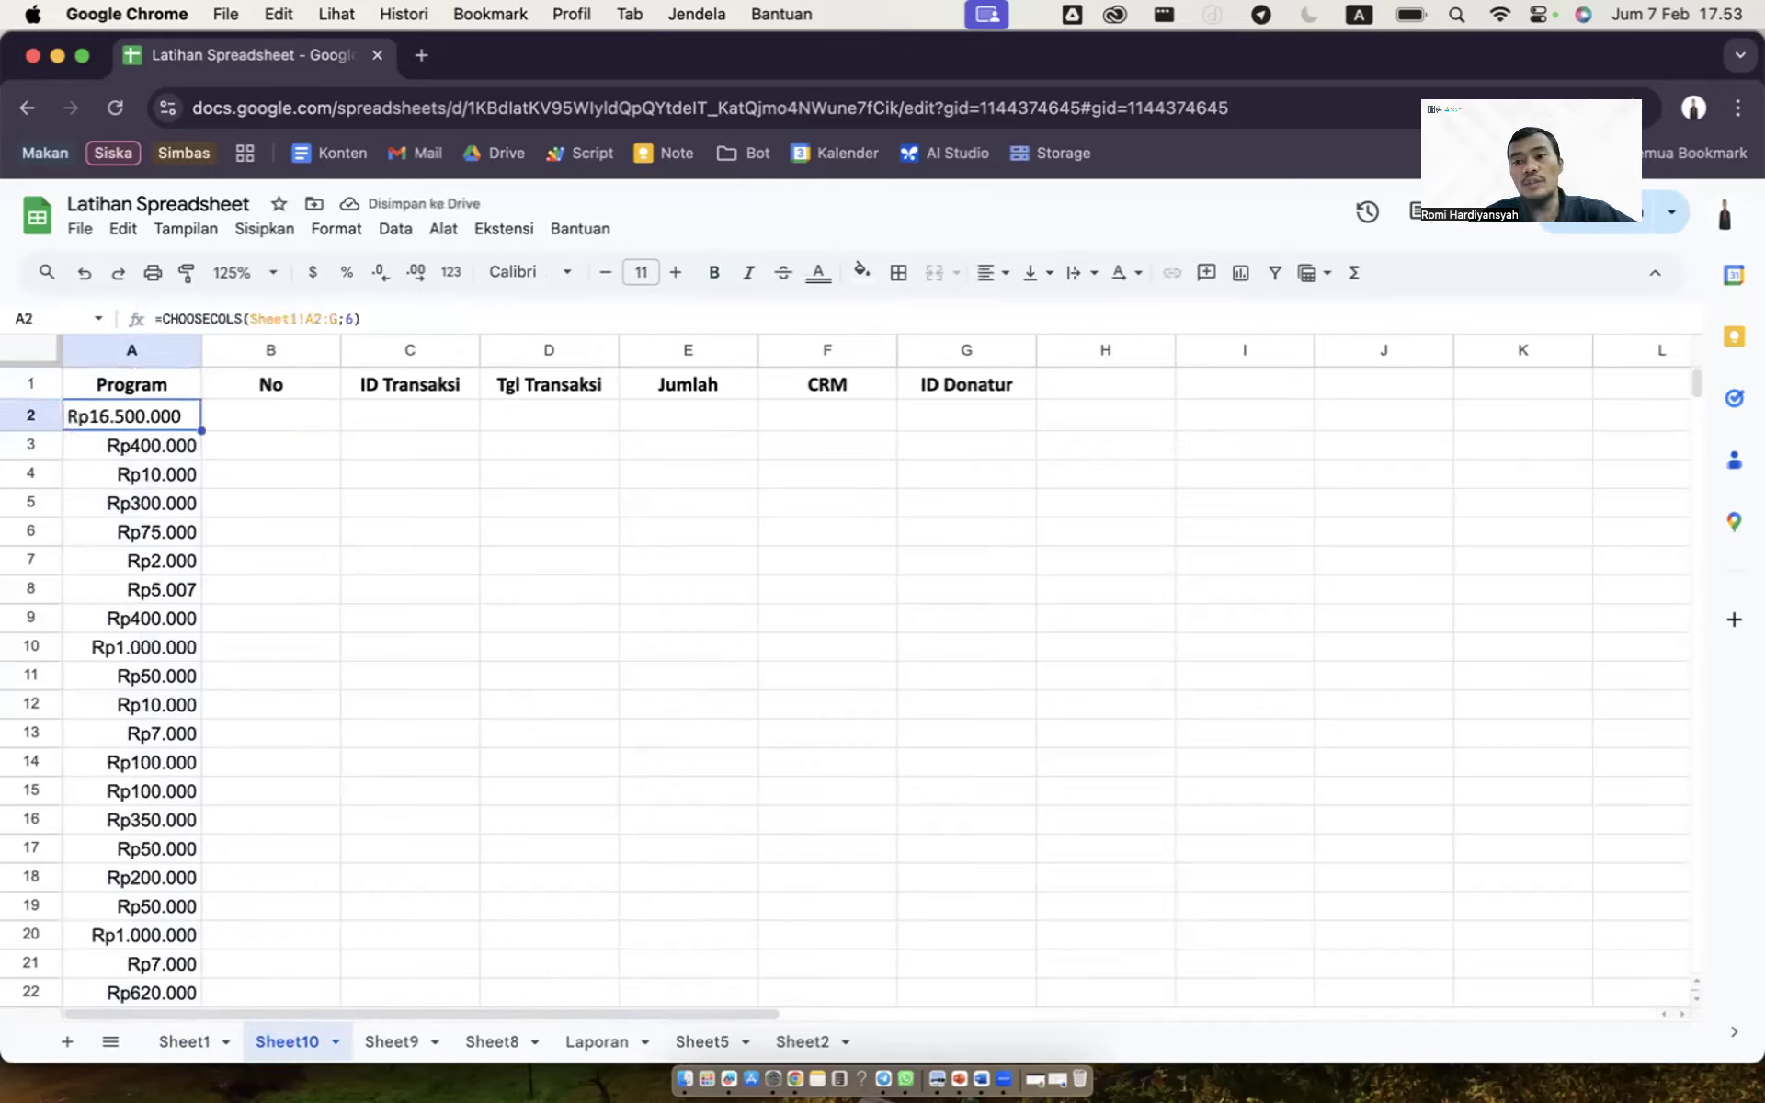
Step: Edit the A2 formula's column arguments to 5;6 so it returns Program followed by Jumlah
key("Return")
key("Left")
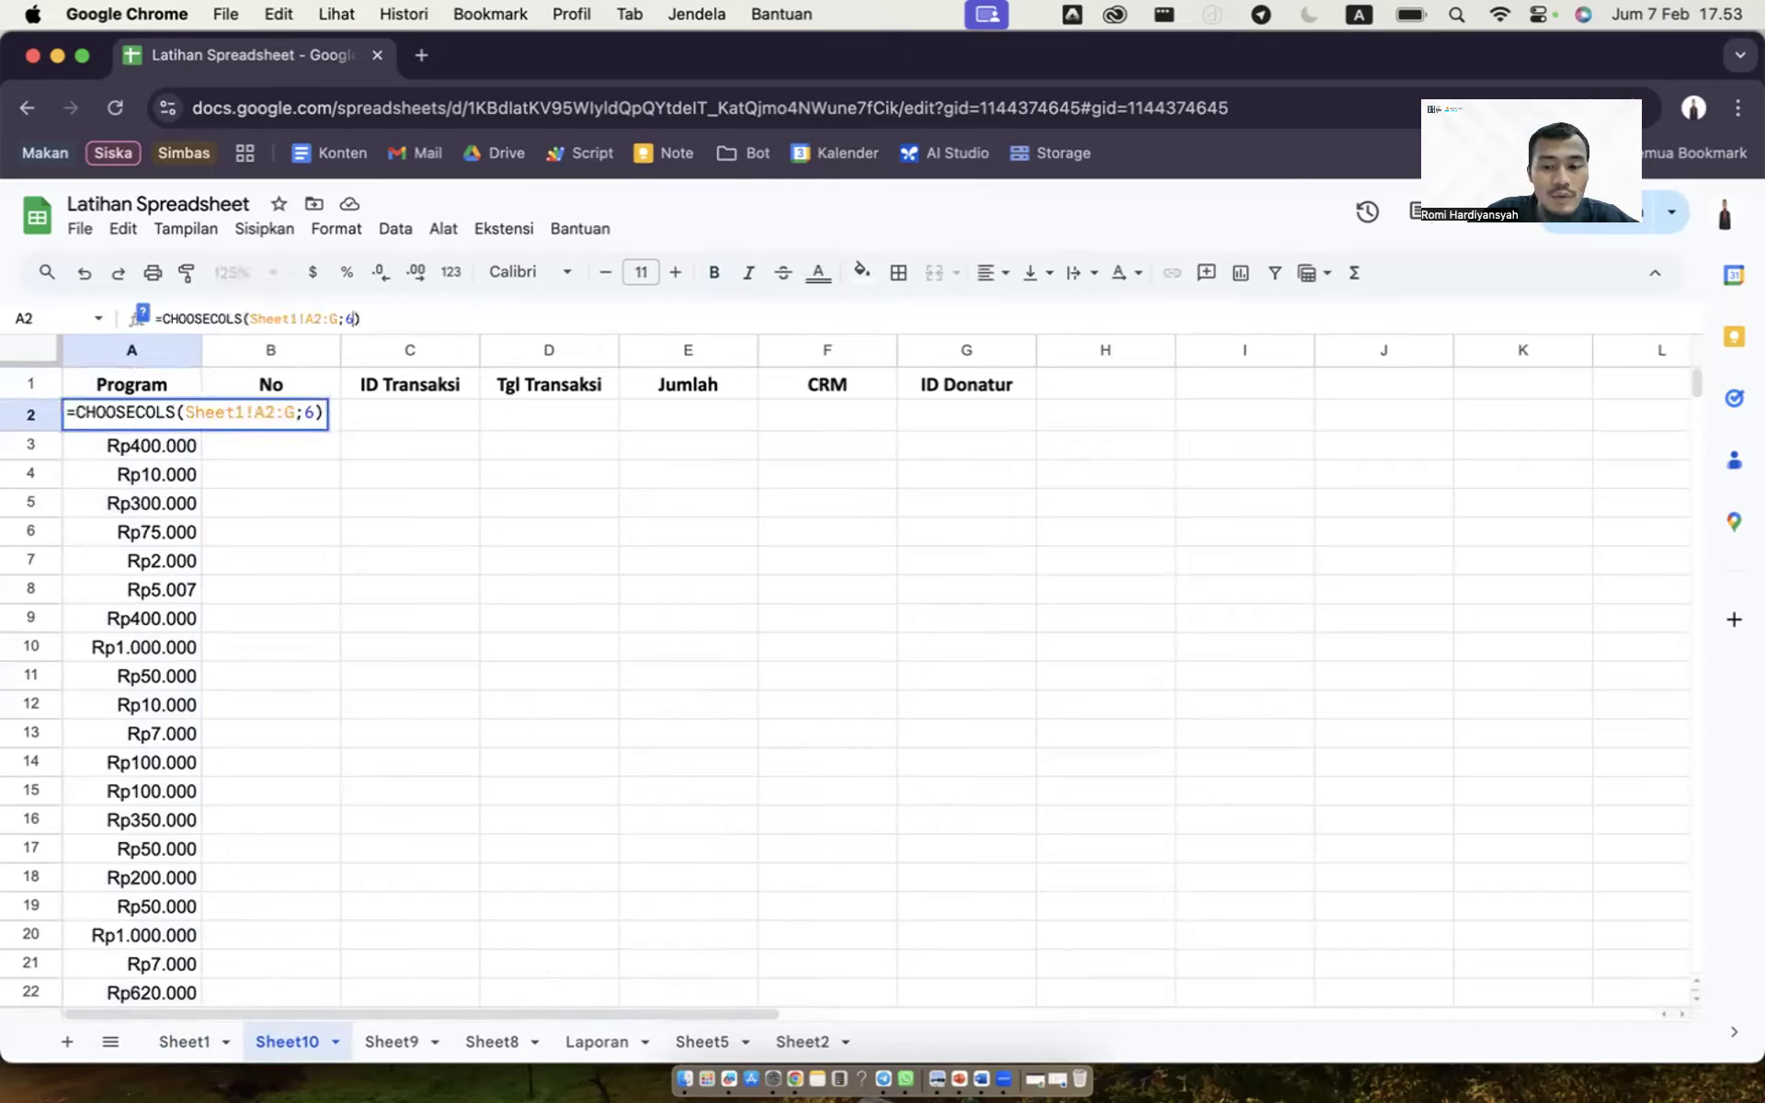
type(";")
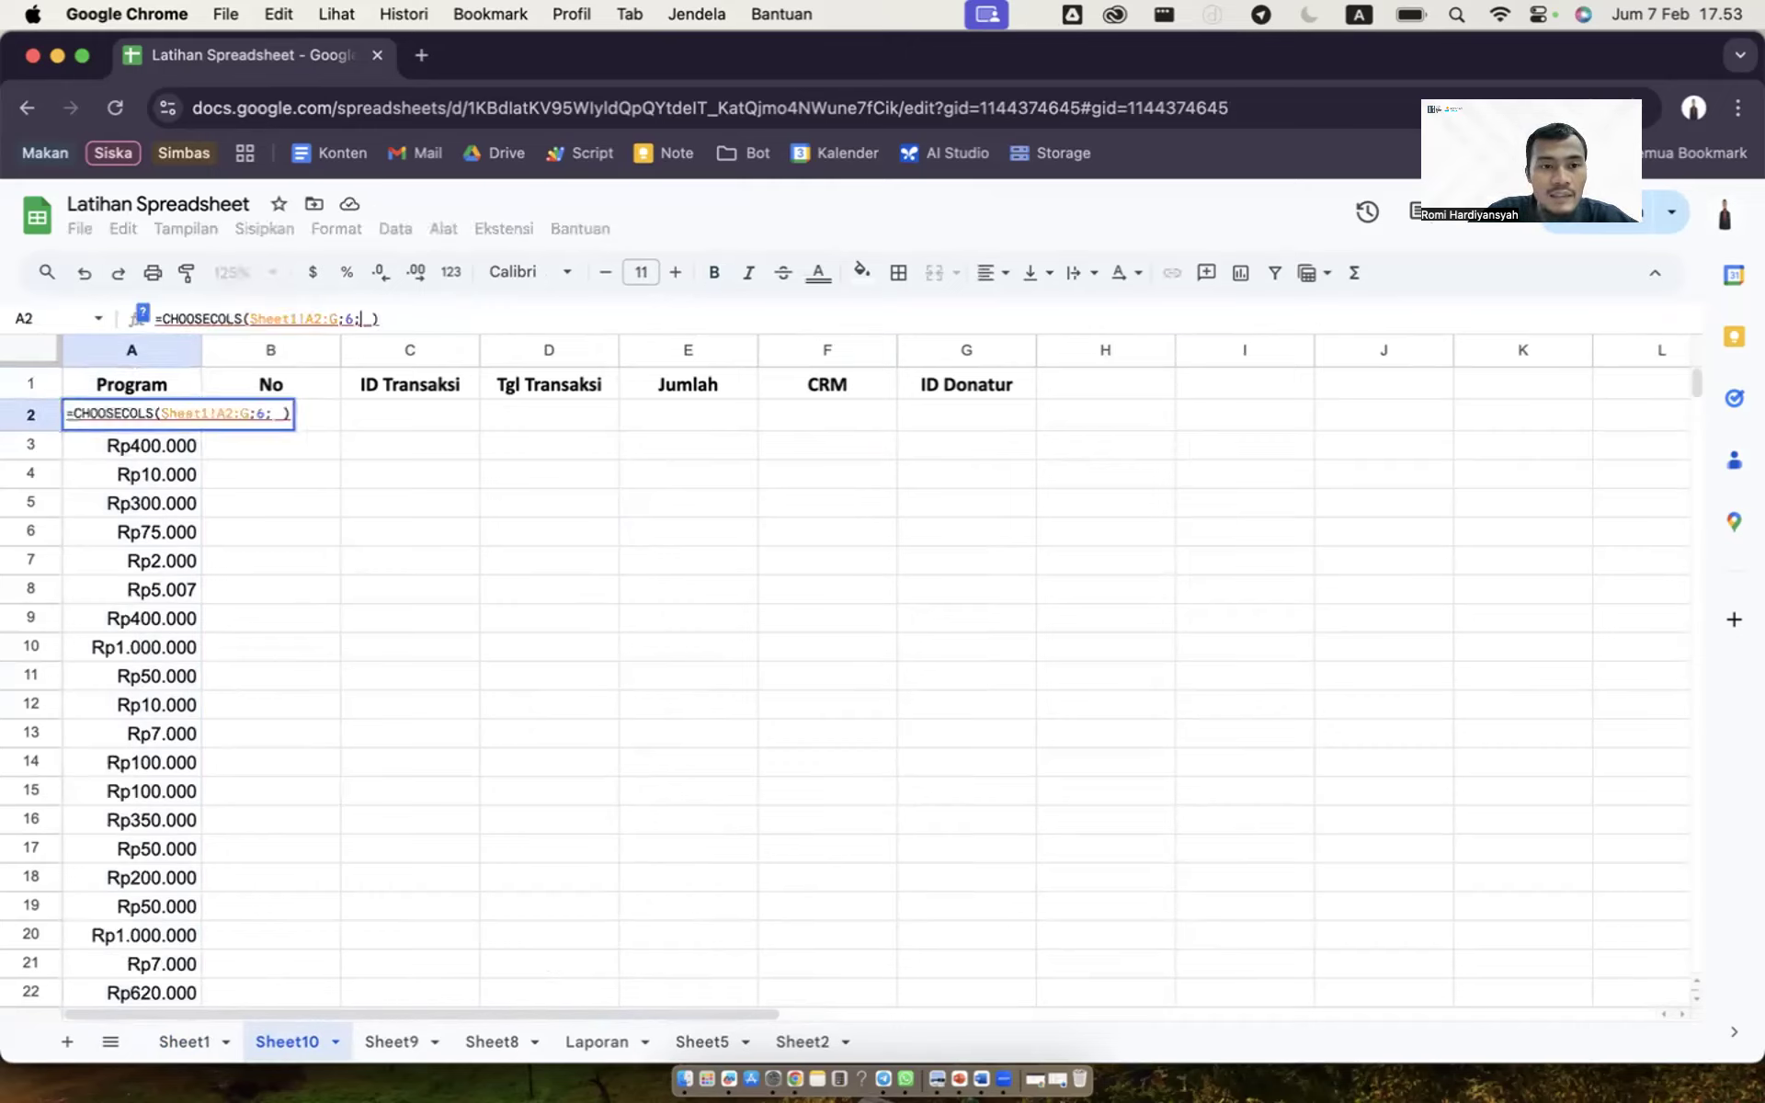
left_click(185, 1042)
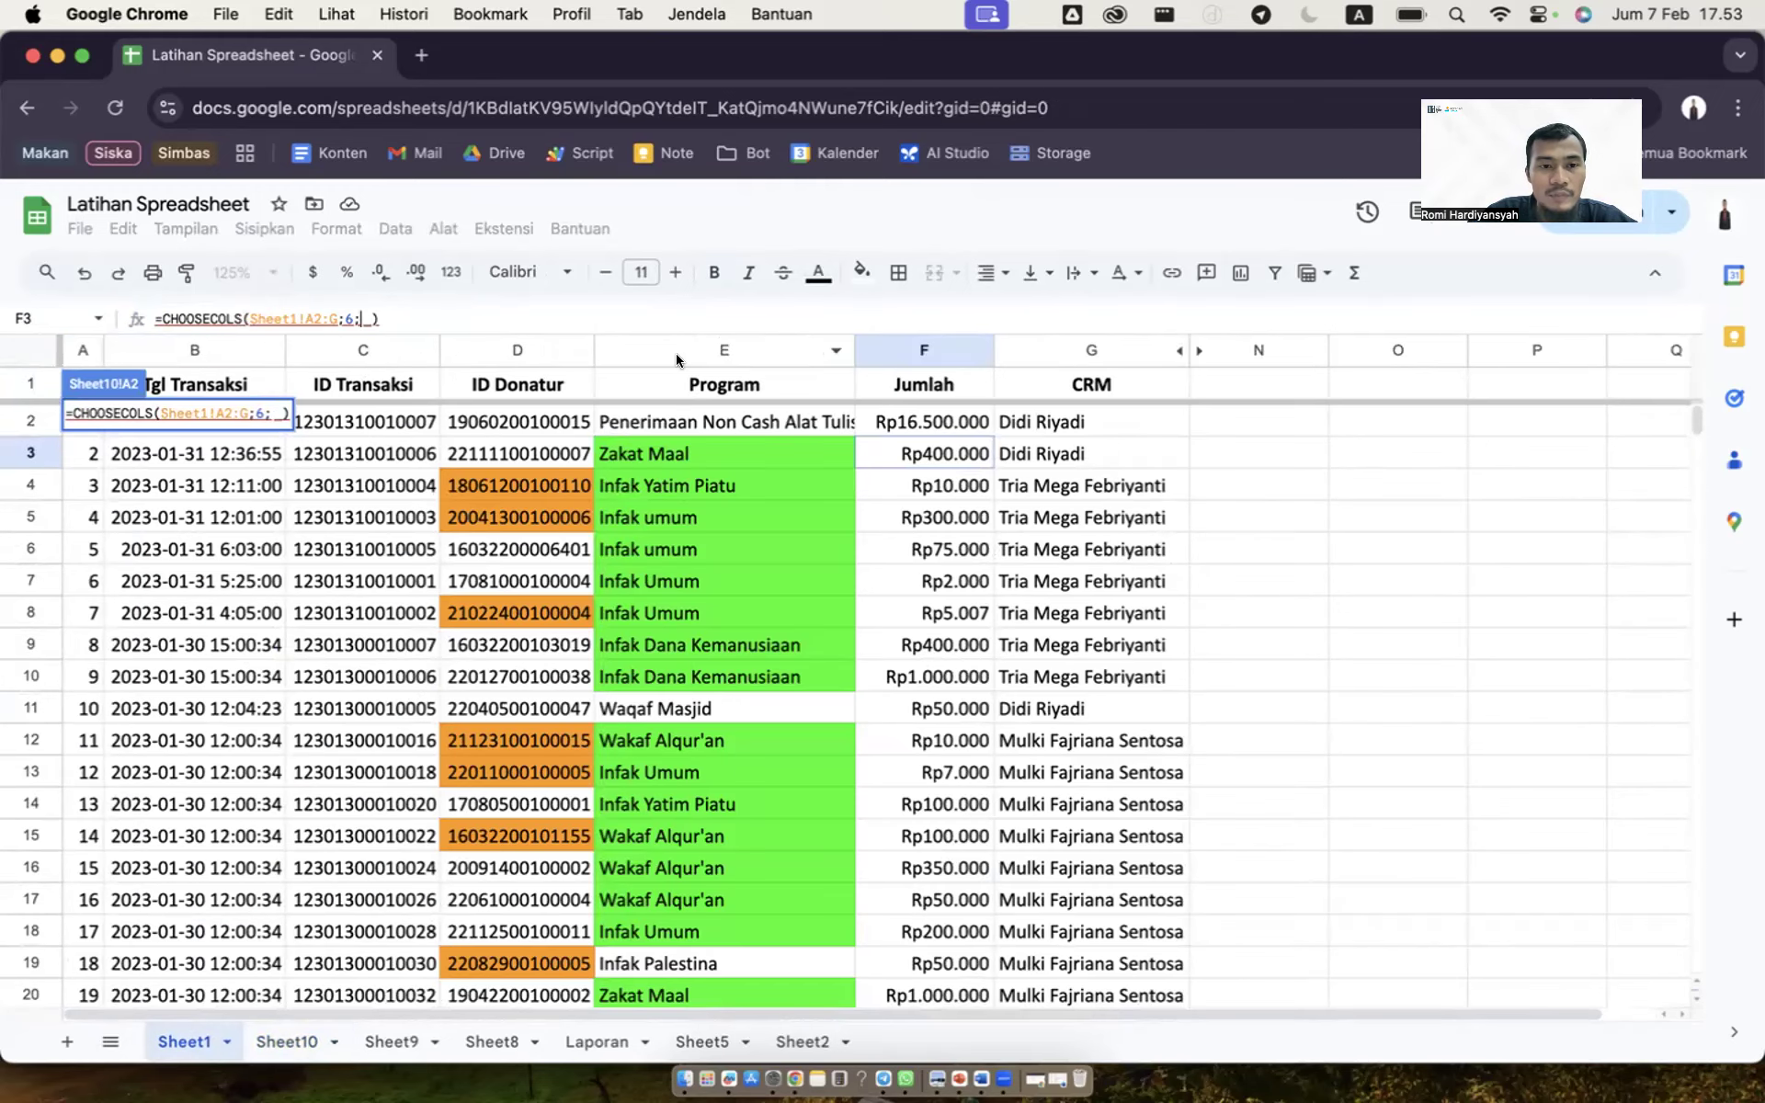
key("BackSpace")
key("BackSpace")
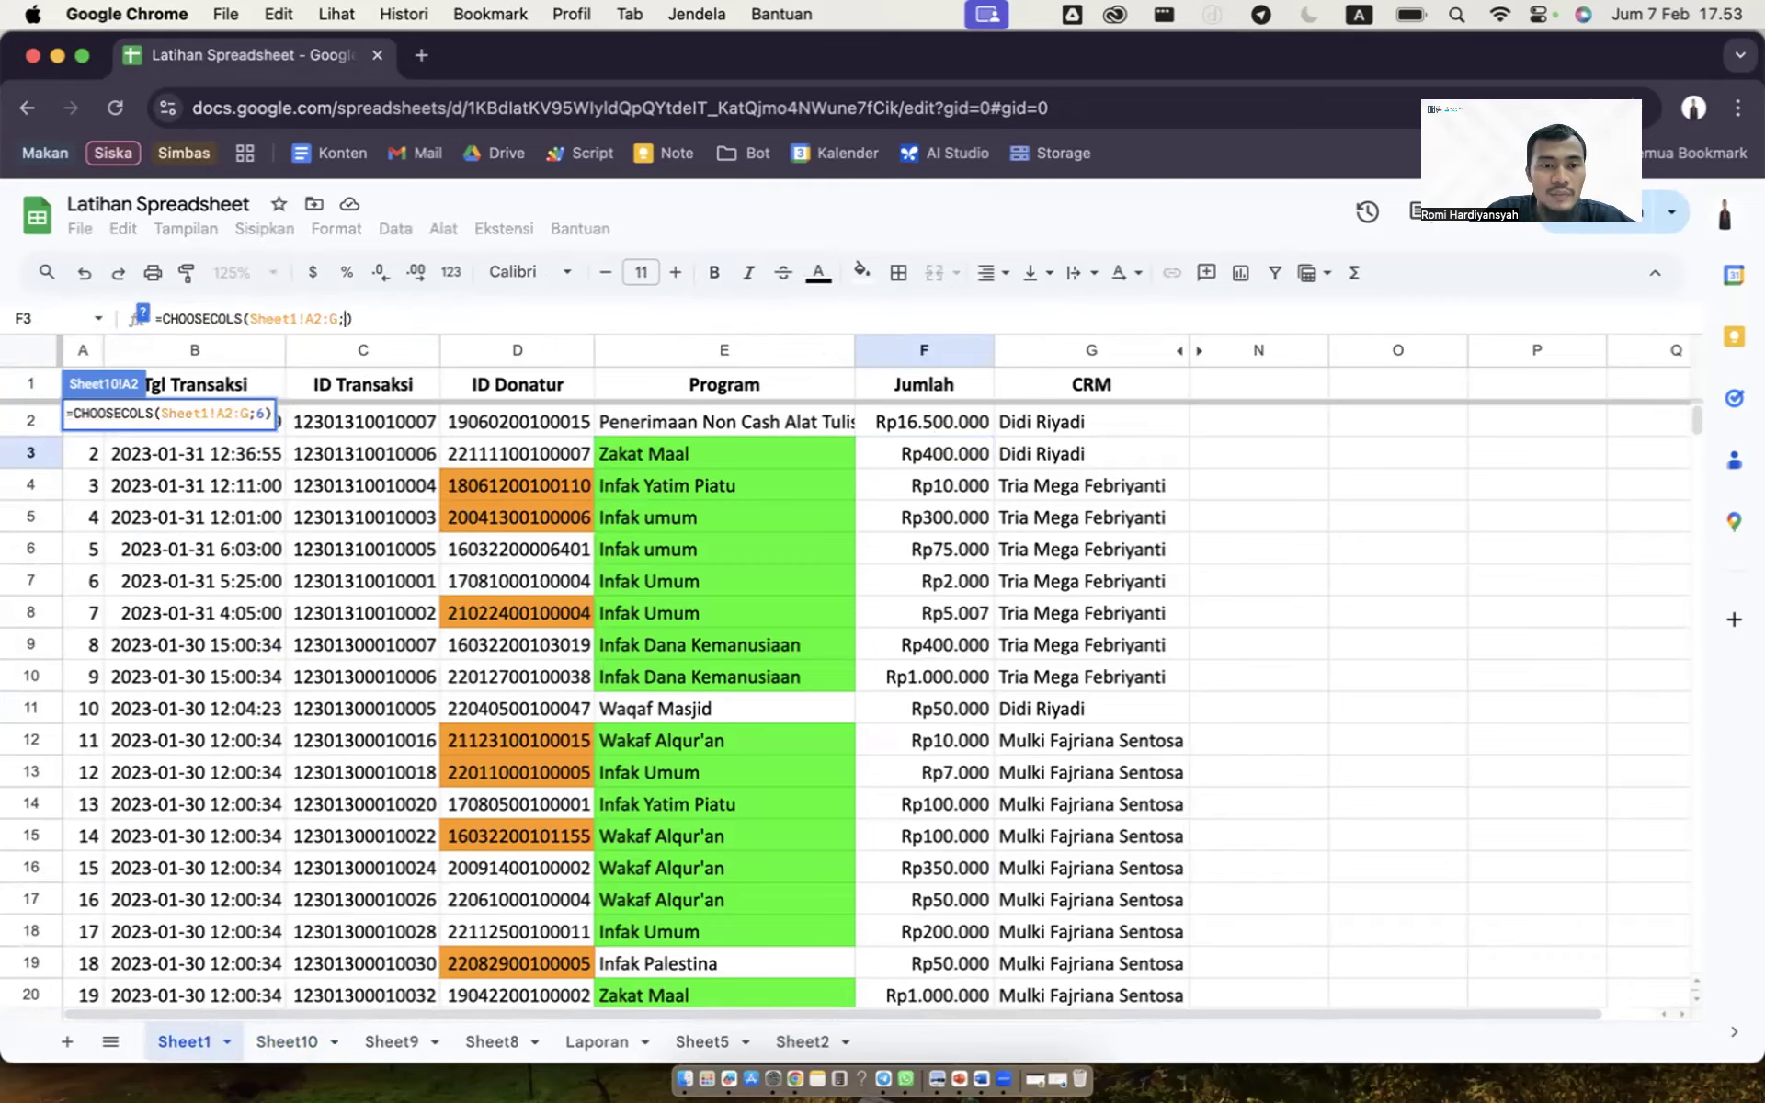
type("5;6")
key("Return")
Step: Review the Program and Jumlah values the CHOOSECOLS formula returns in columns A and B of Sheet10
key("shift+Right")
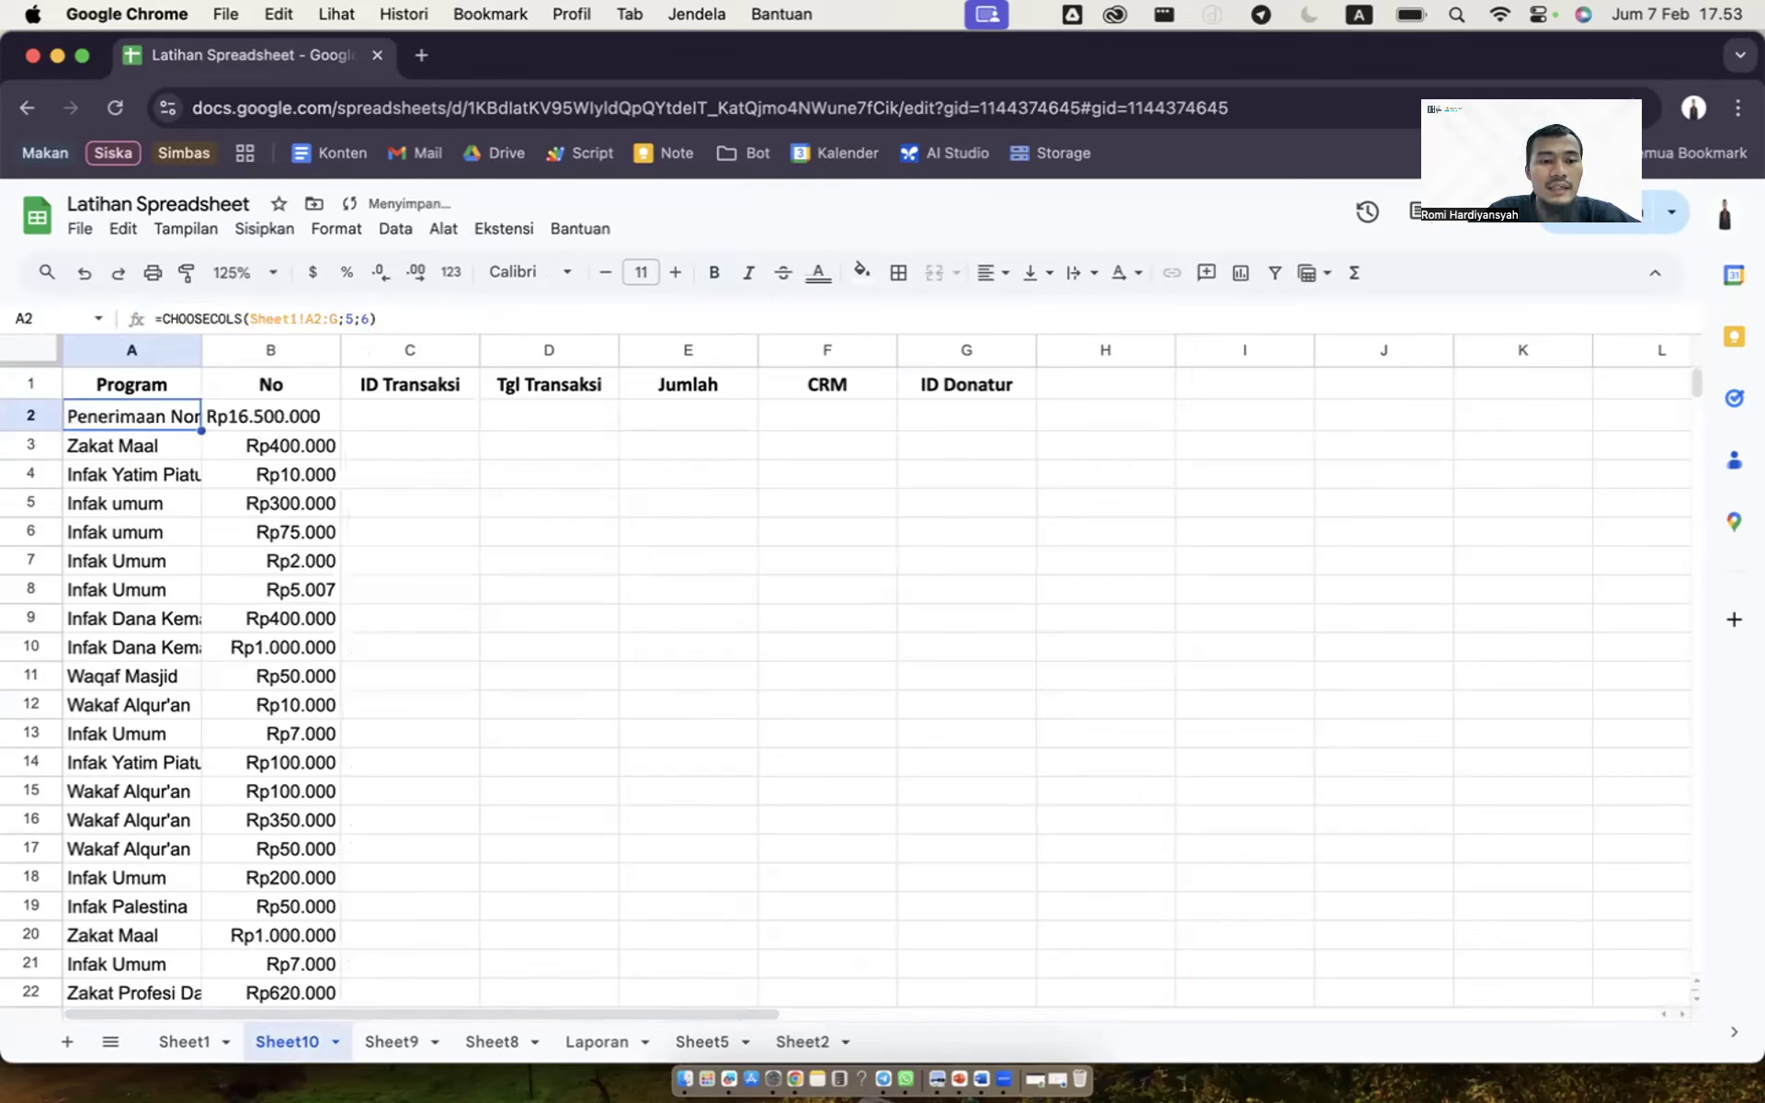
key("ctrl+shift+Down")
key("ctrl+Up")
key("Down")
key("shift+Right")
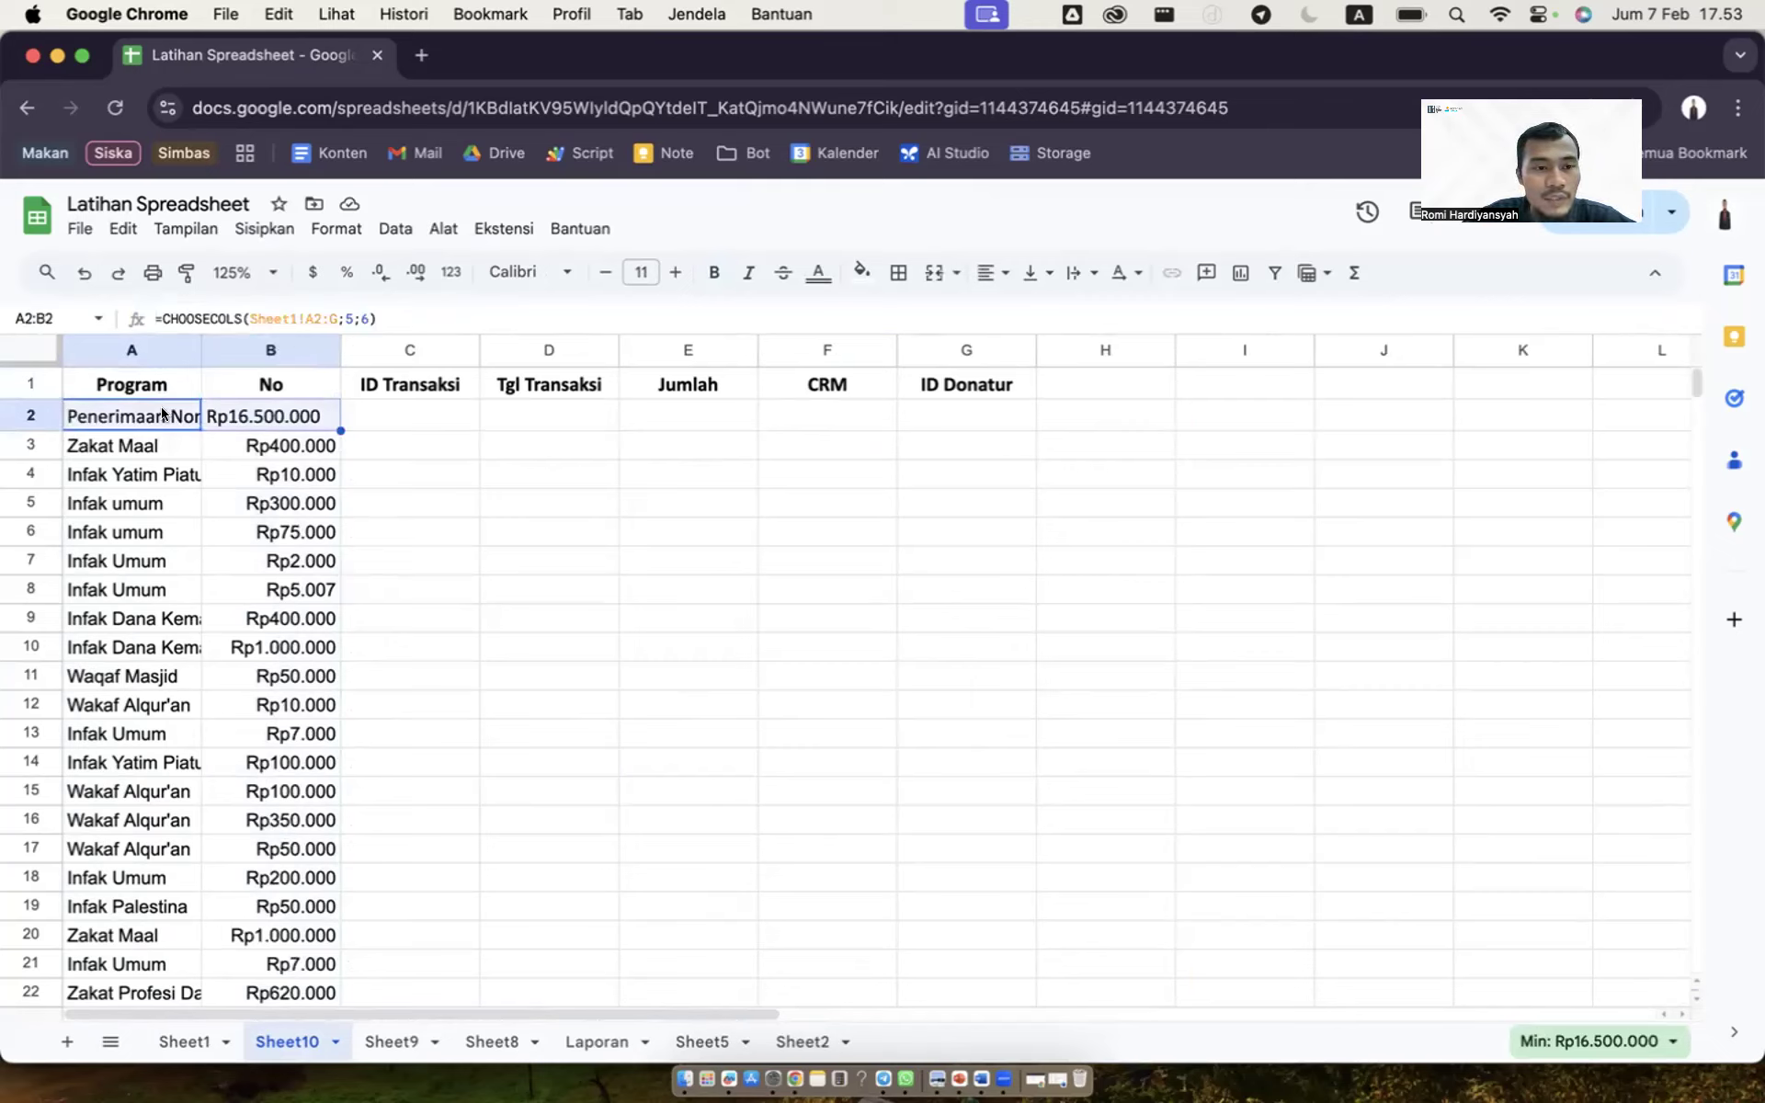
key("shift+Left")
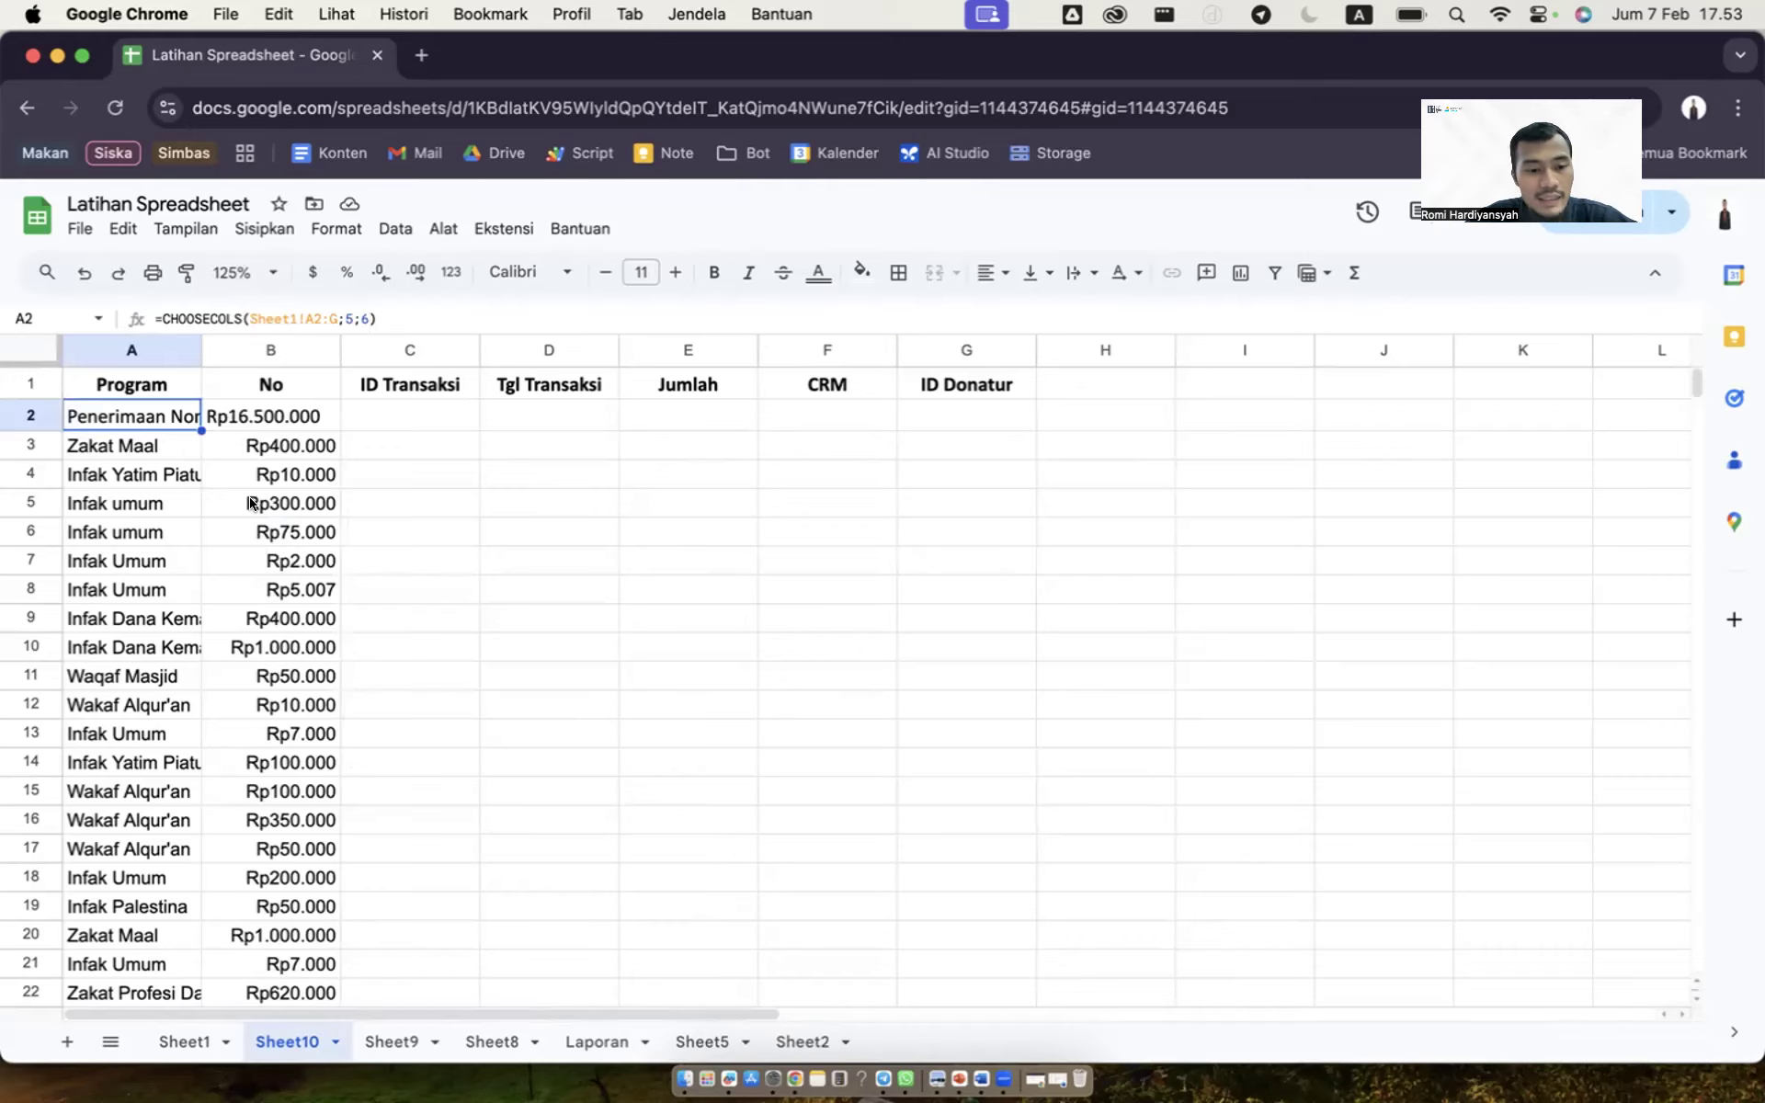
Step: Set the Program filter in E1 of Sheet8 to Zakat Maal
left_click(462, 1029)
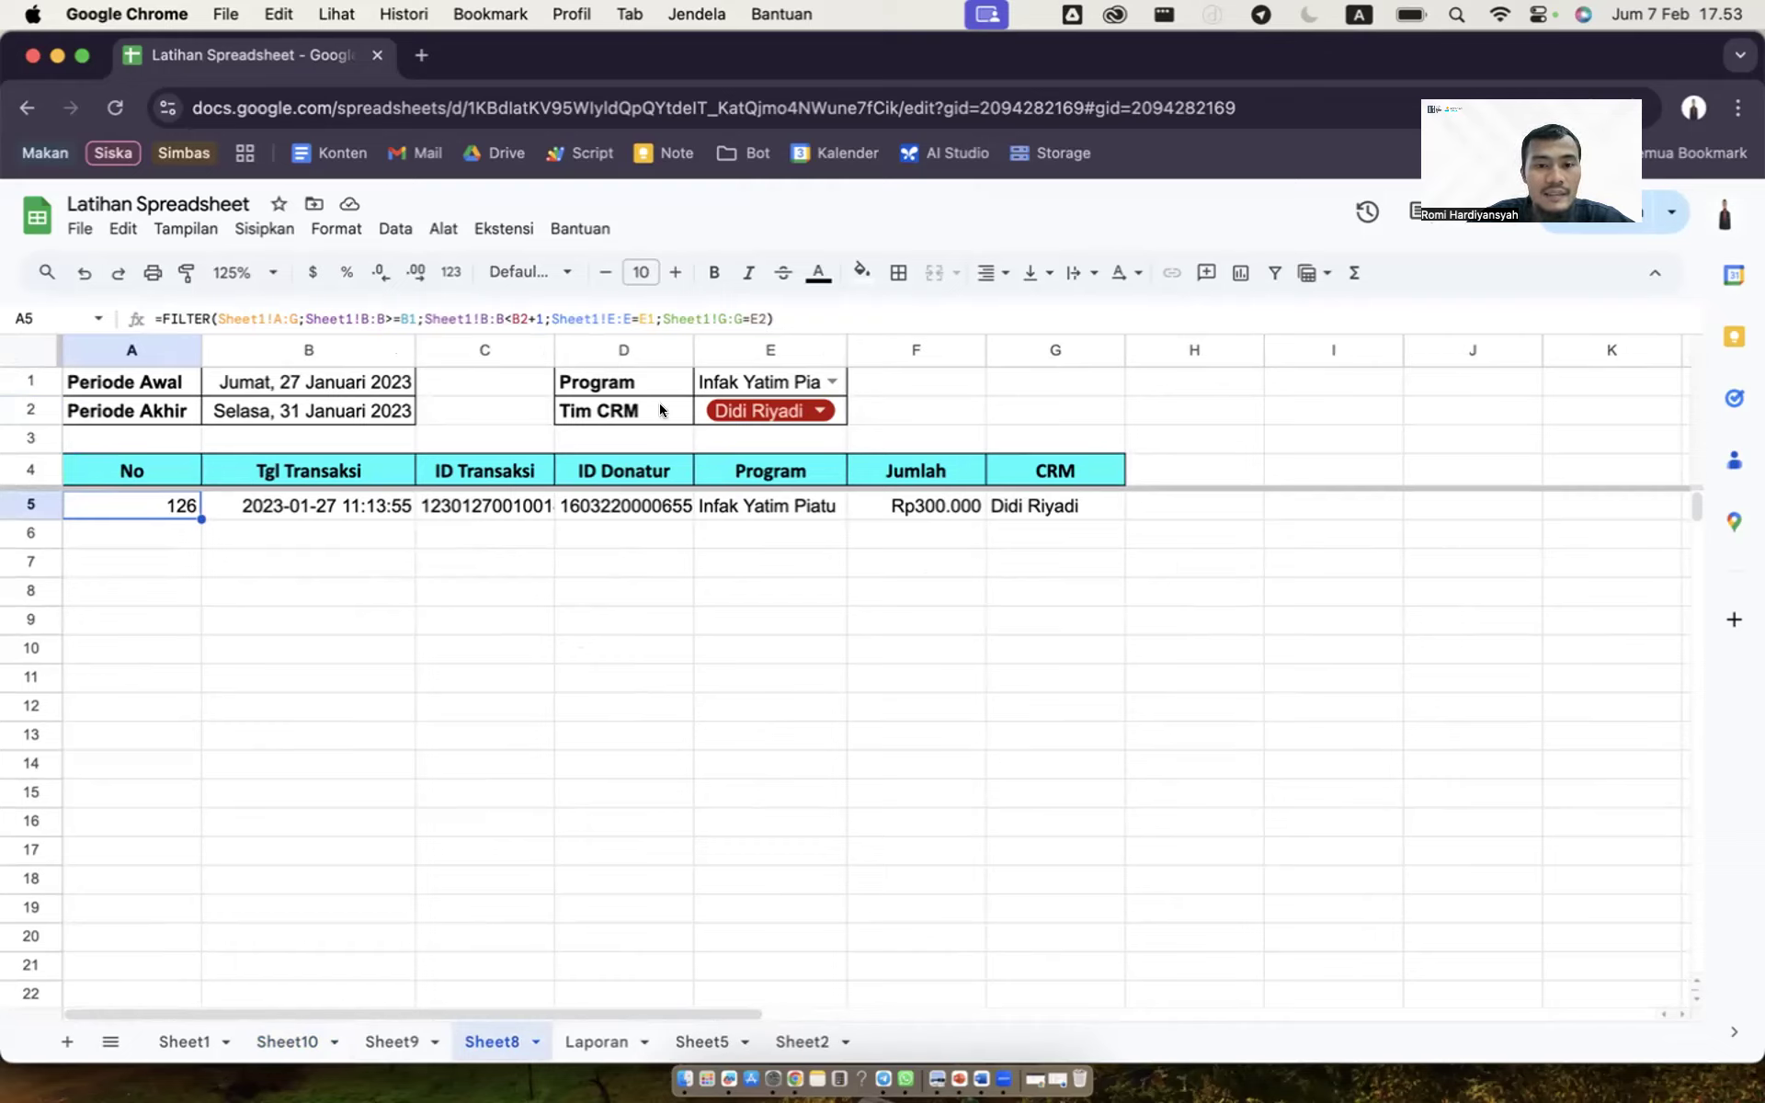
left_click(830, 382)
left_click(774, 438)
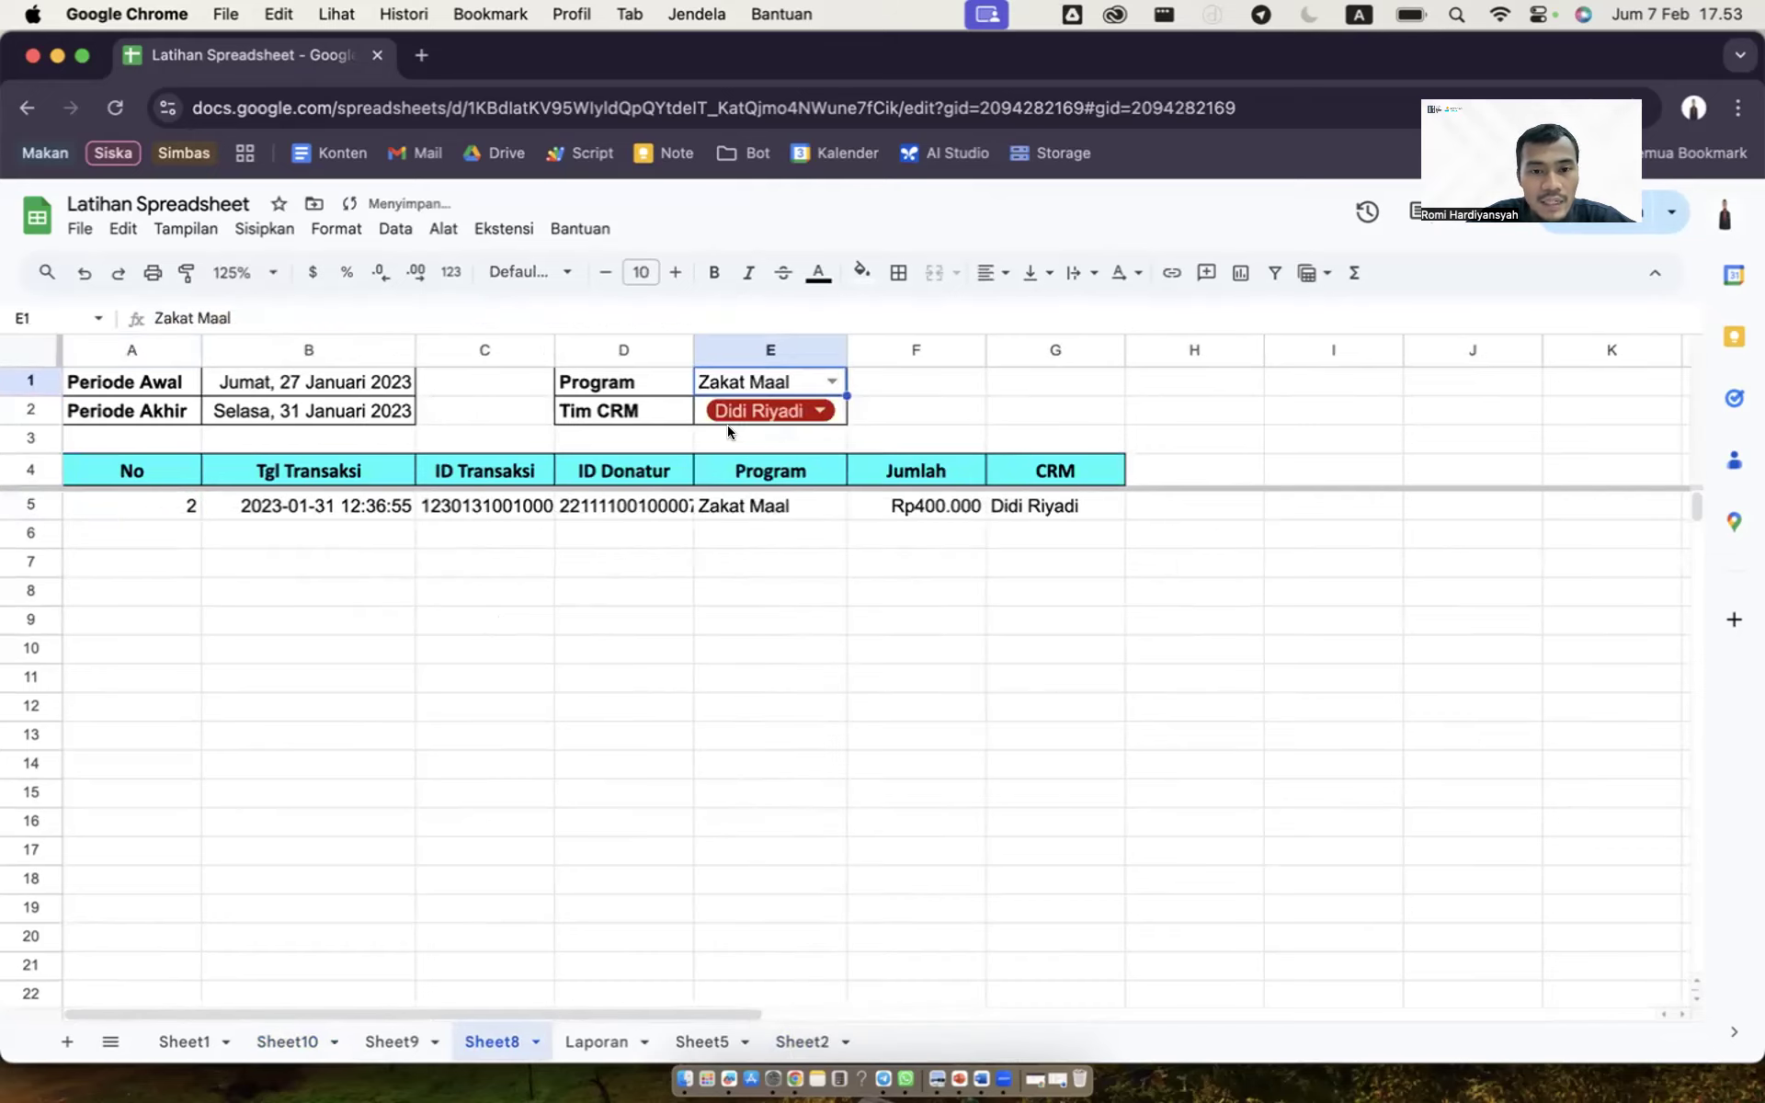
Step: Switch the Tim CRM filter in E2 to the third listed team member, and change it to the second one
left_click(818, 410)
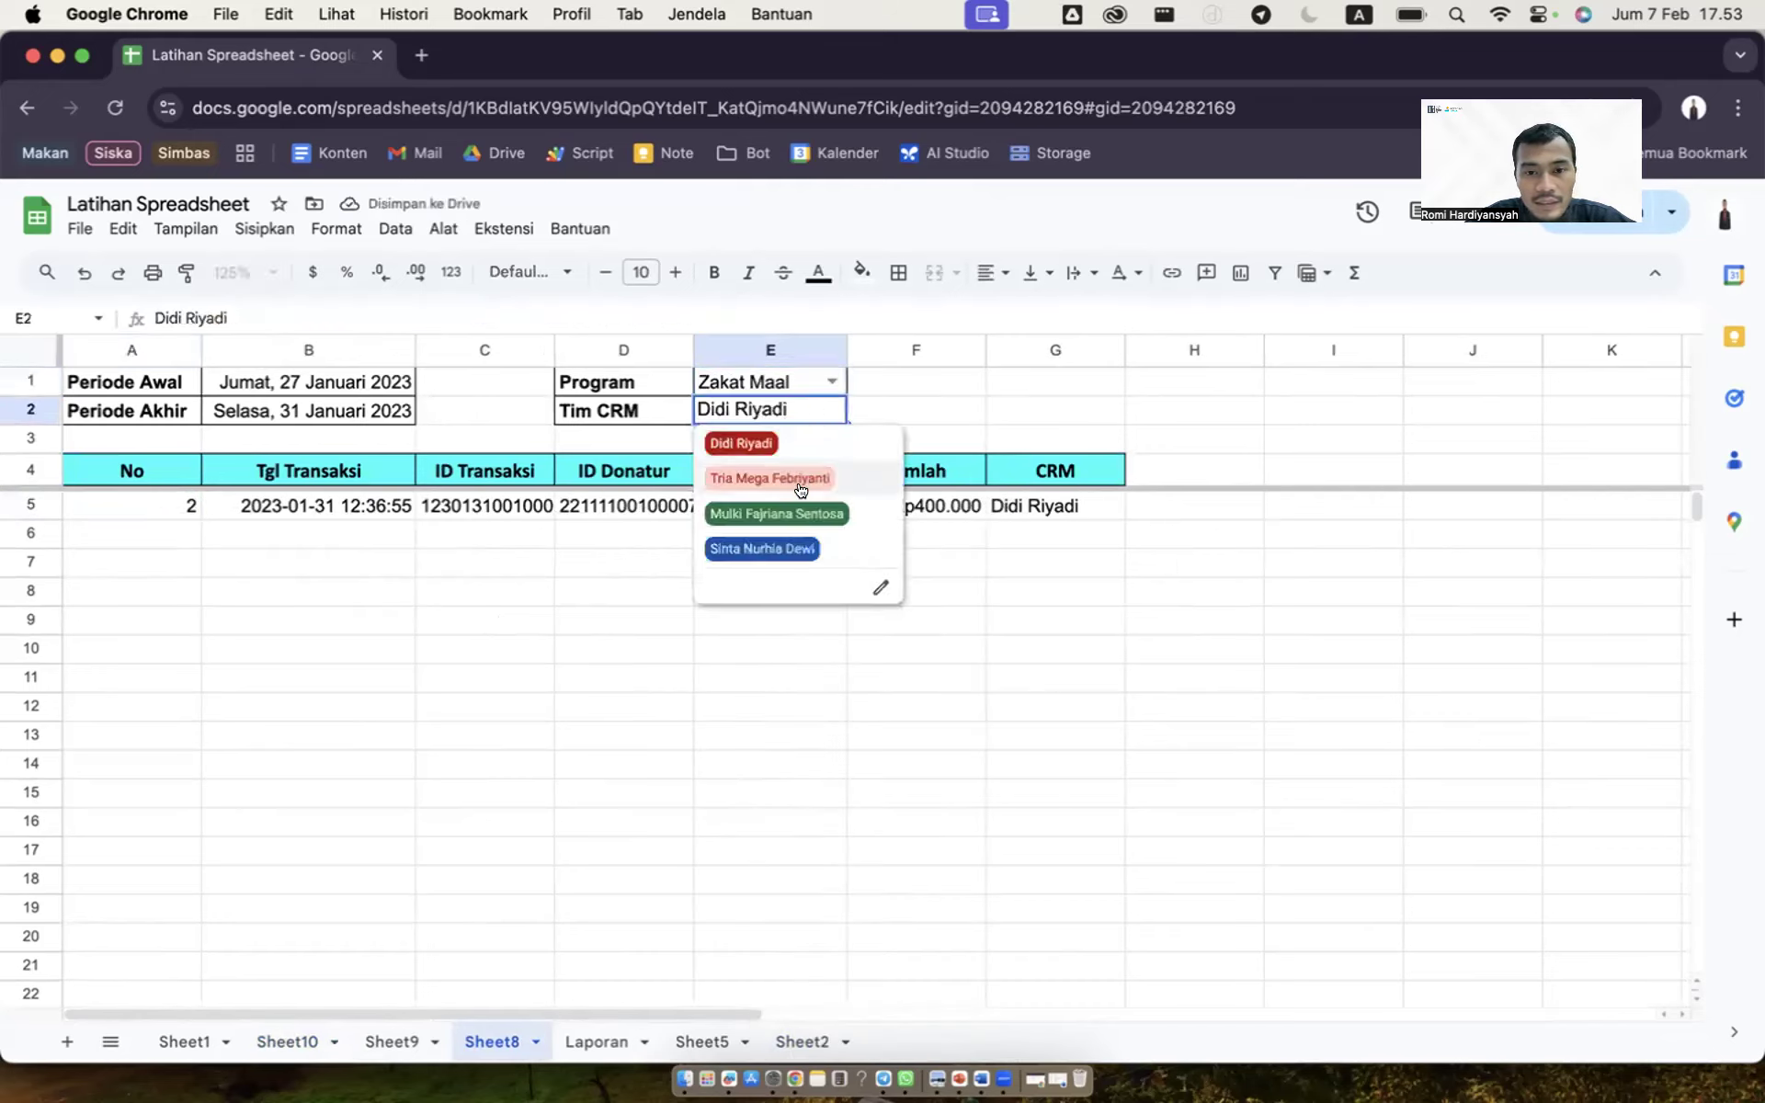
left_click(778, 513)
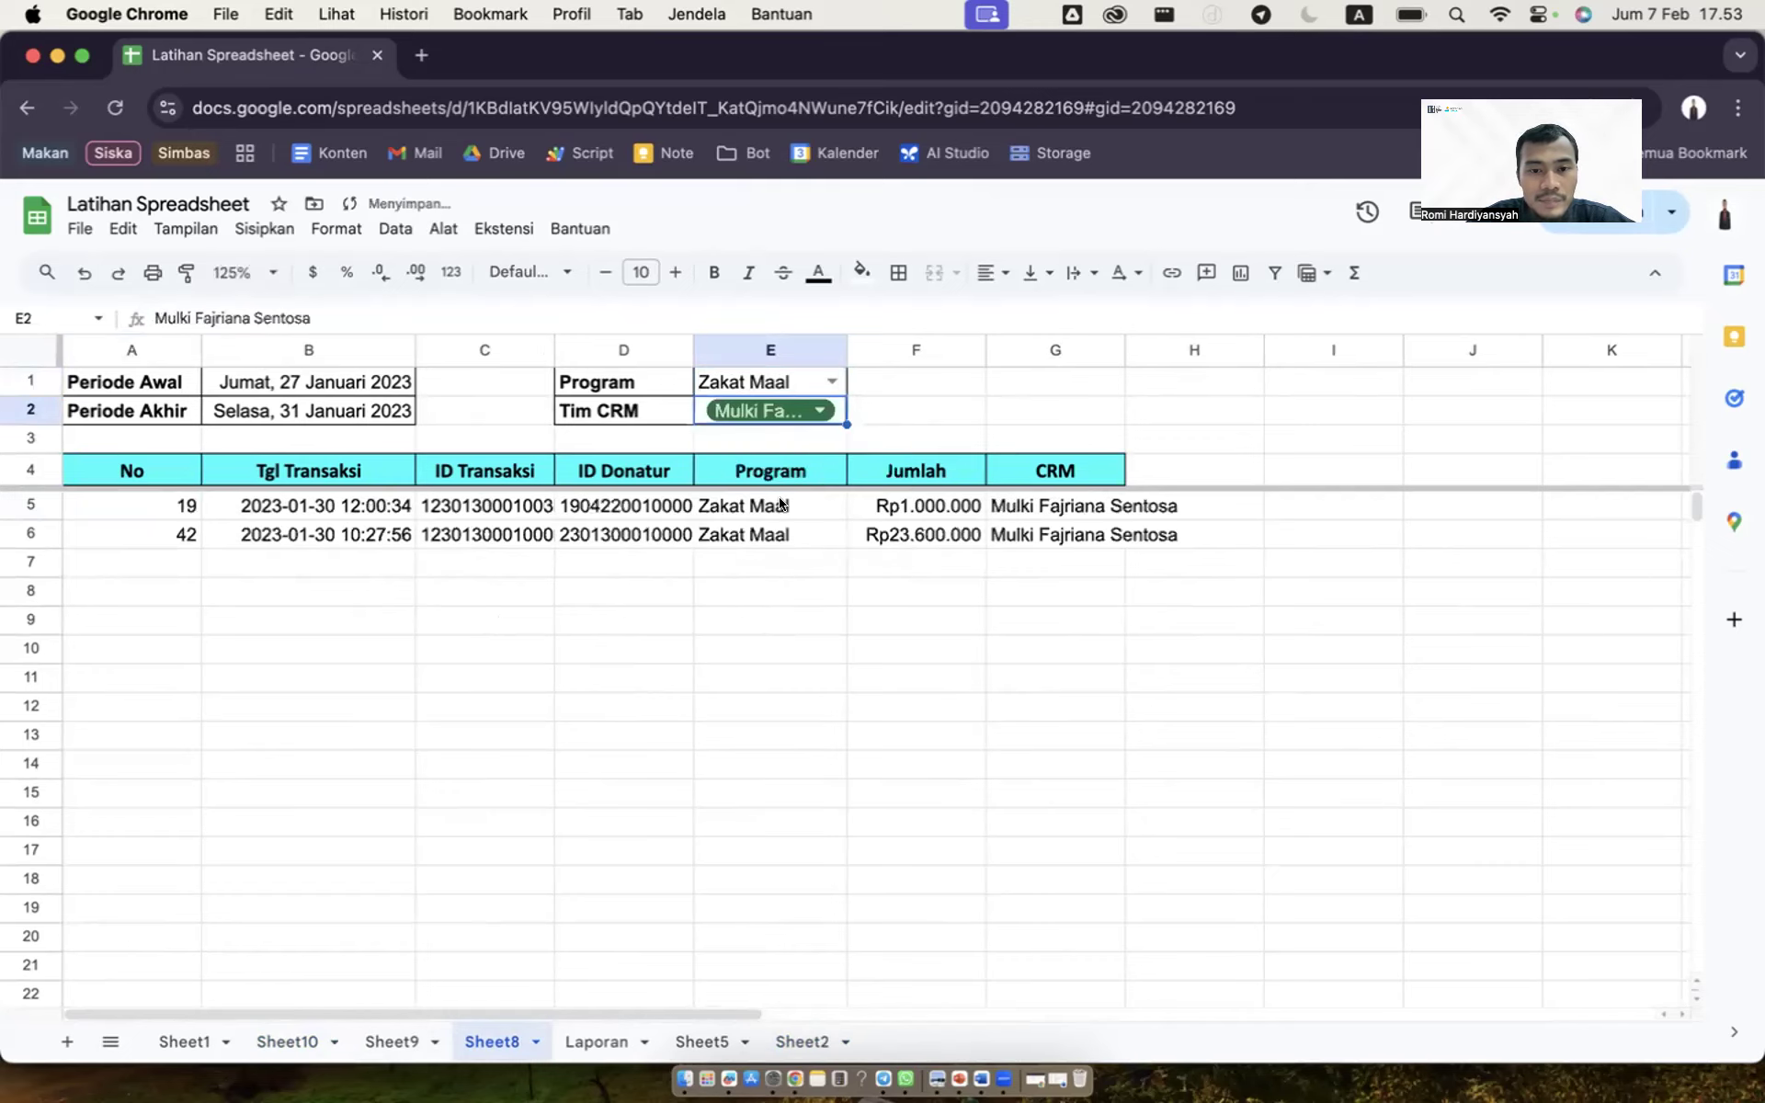
left_click(819, 411)
left_click(789, 478)
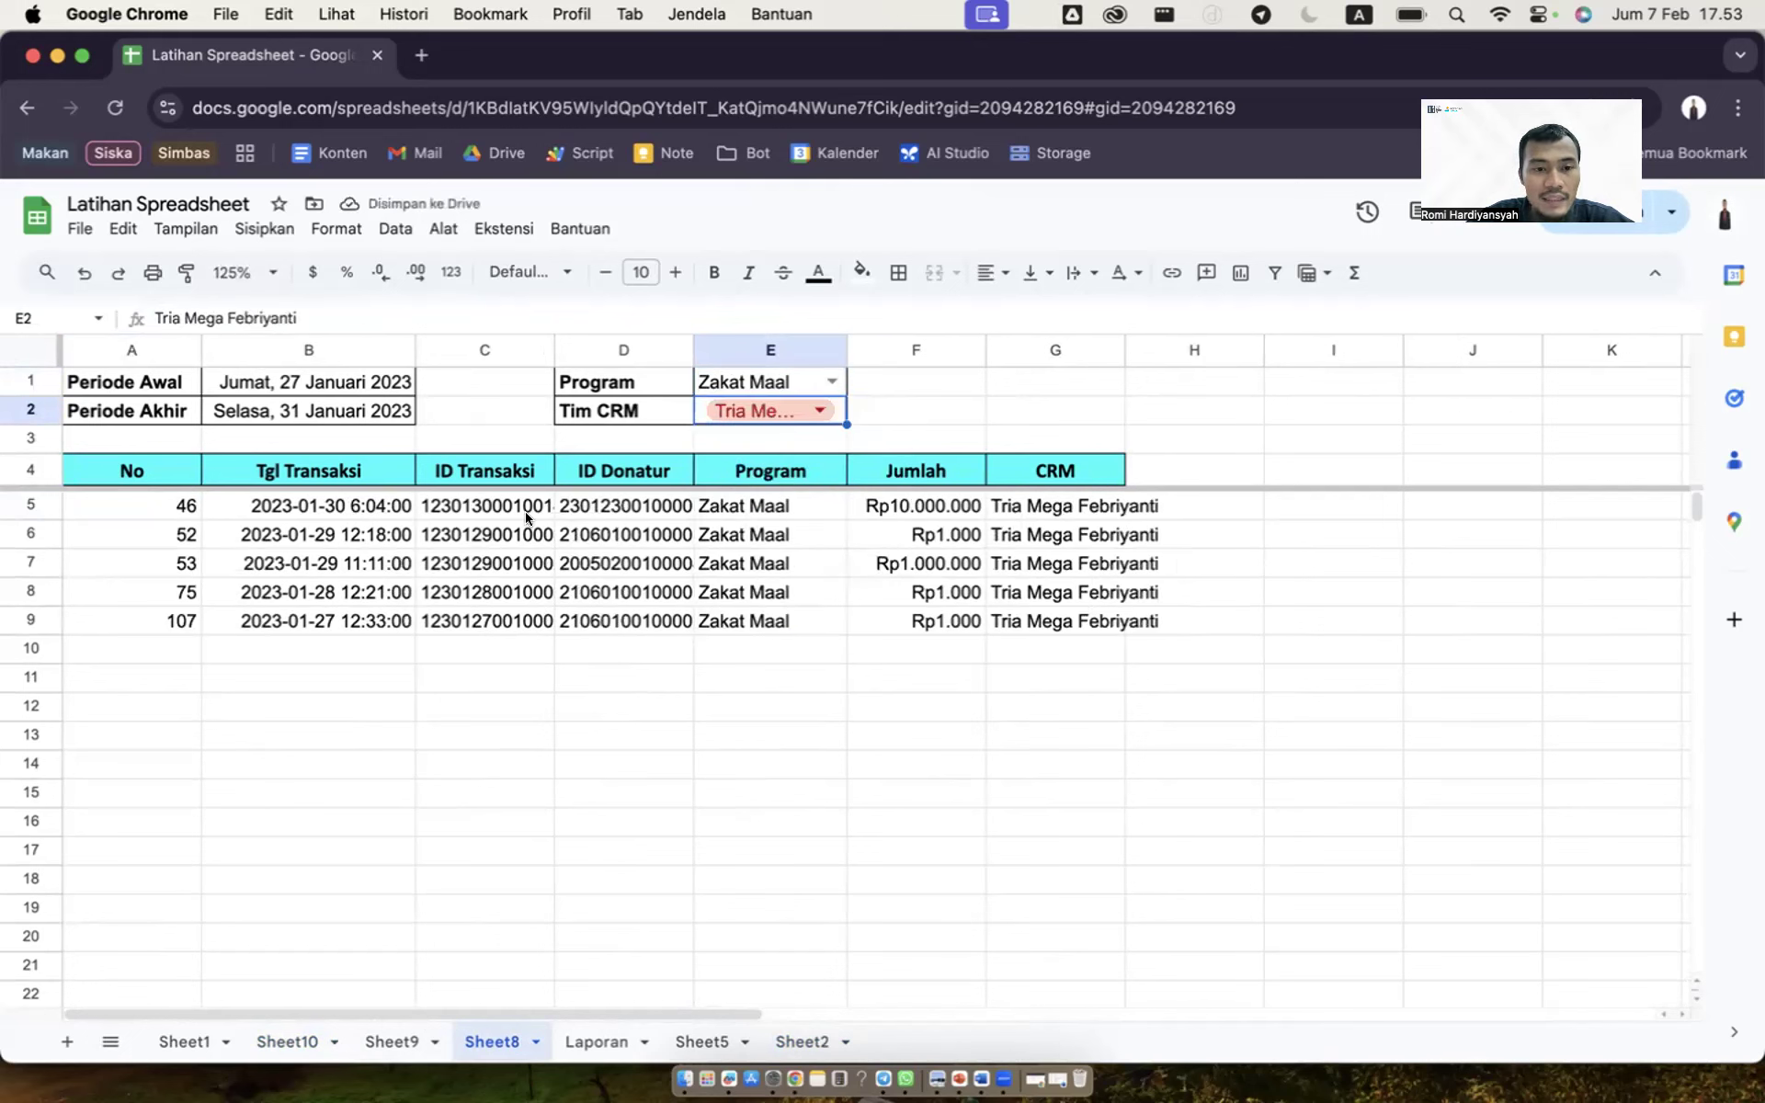
Step: Examine the FILTER formula in A5 of Sheet8 and the rows it returns across A5:G9
left_click(168, 477)
left_click(170, 505)
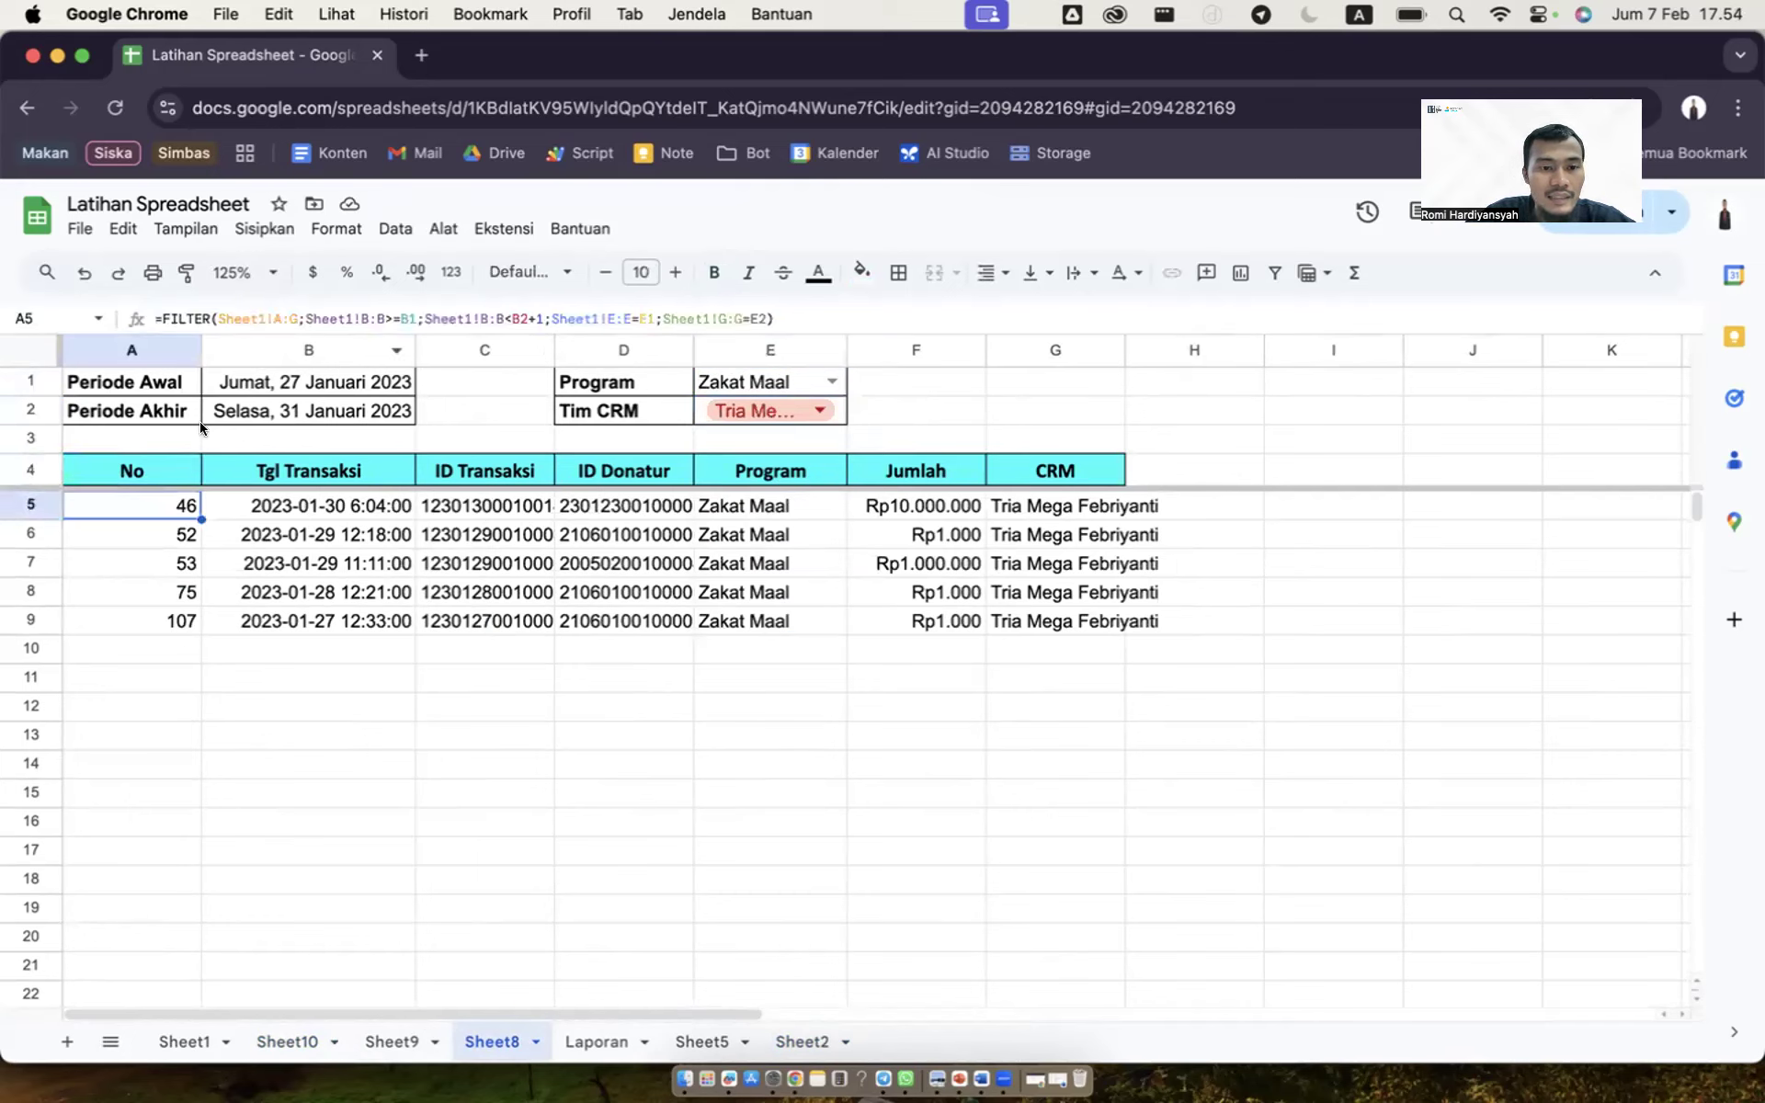
key("super+shift+Right")
key("shift+Down")
key("shift+Down")
key("shift+Down")
key("shift+Down")
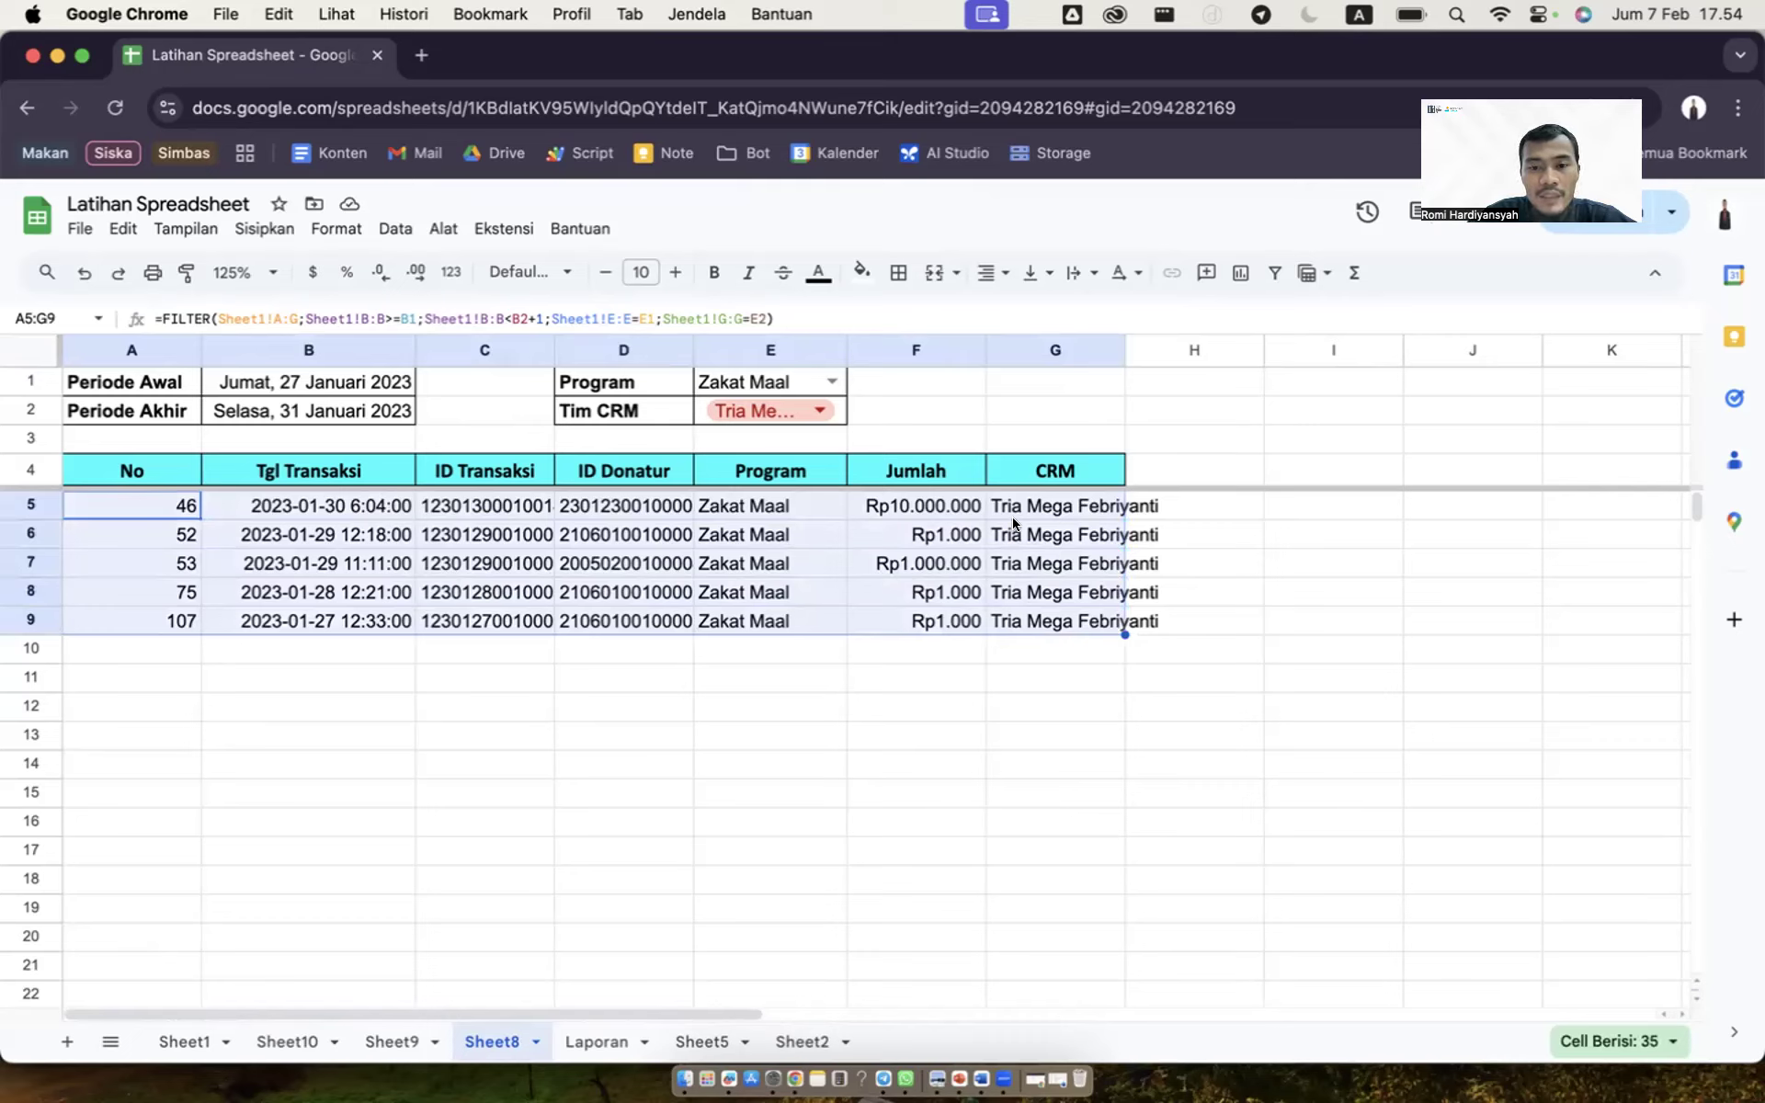
left_click(173, 506)
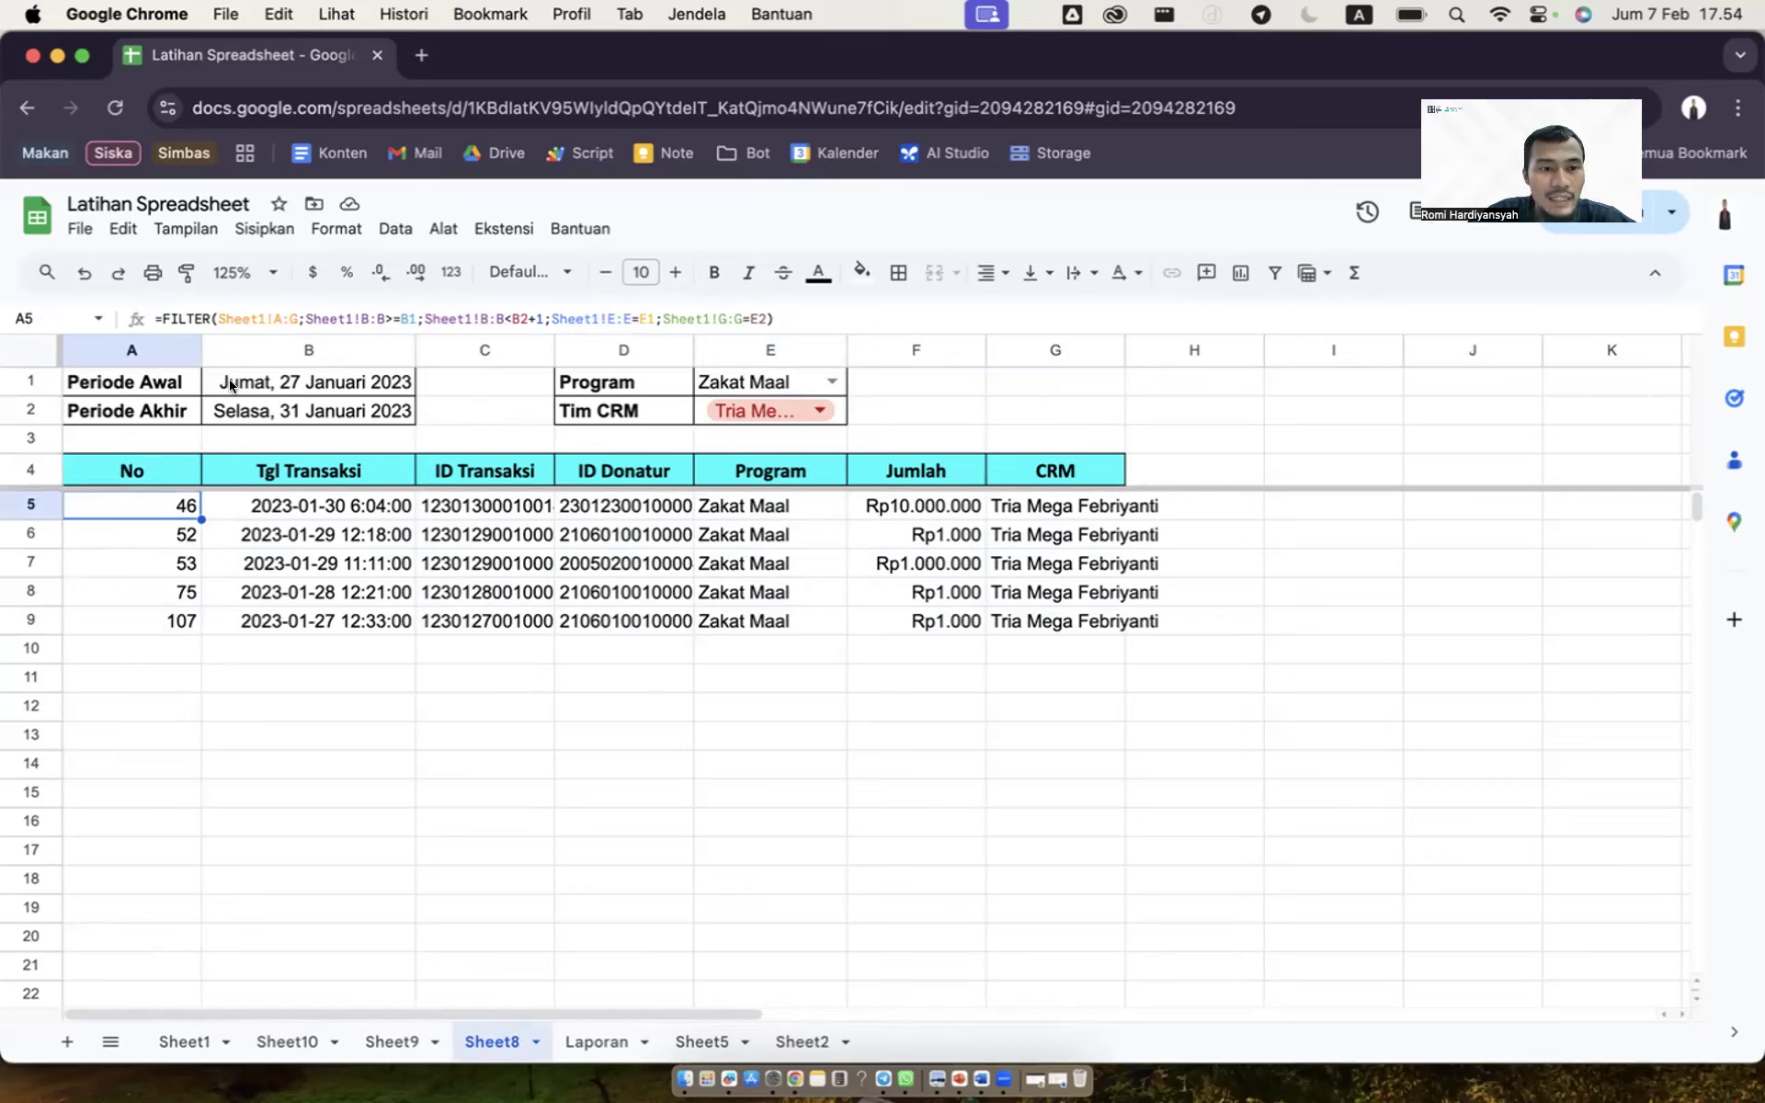
Step: Wrap the FILTER formula in A5 of Sheet8 in a Choosecols function by inserting Choosecols( before FILTER
left_click(162, 315)
key("shift+super+Right")
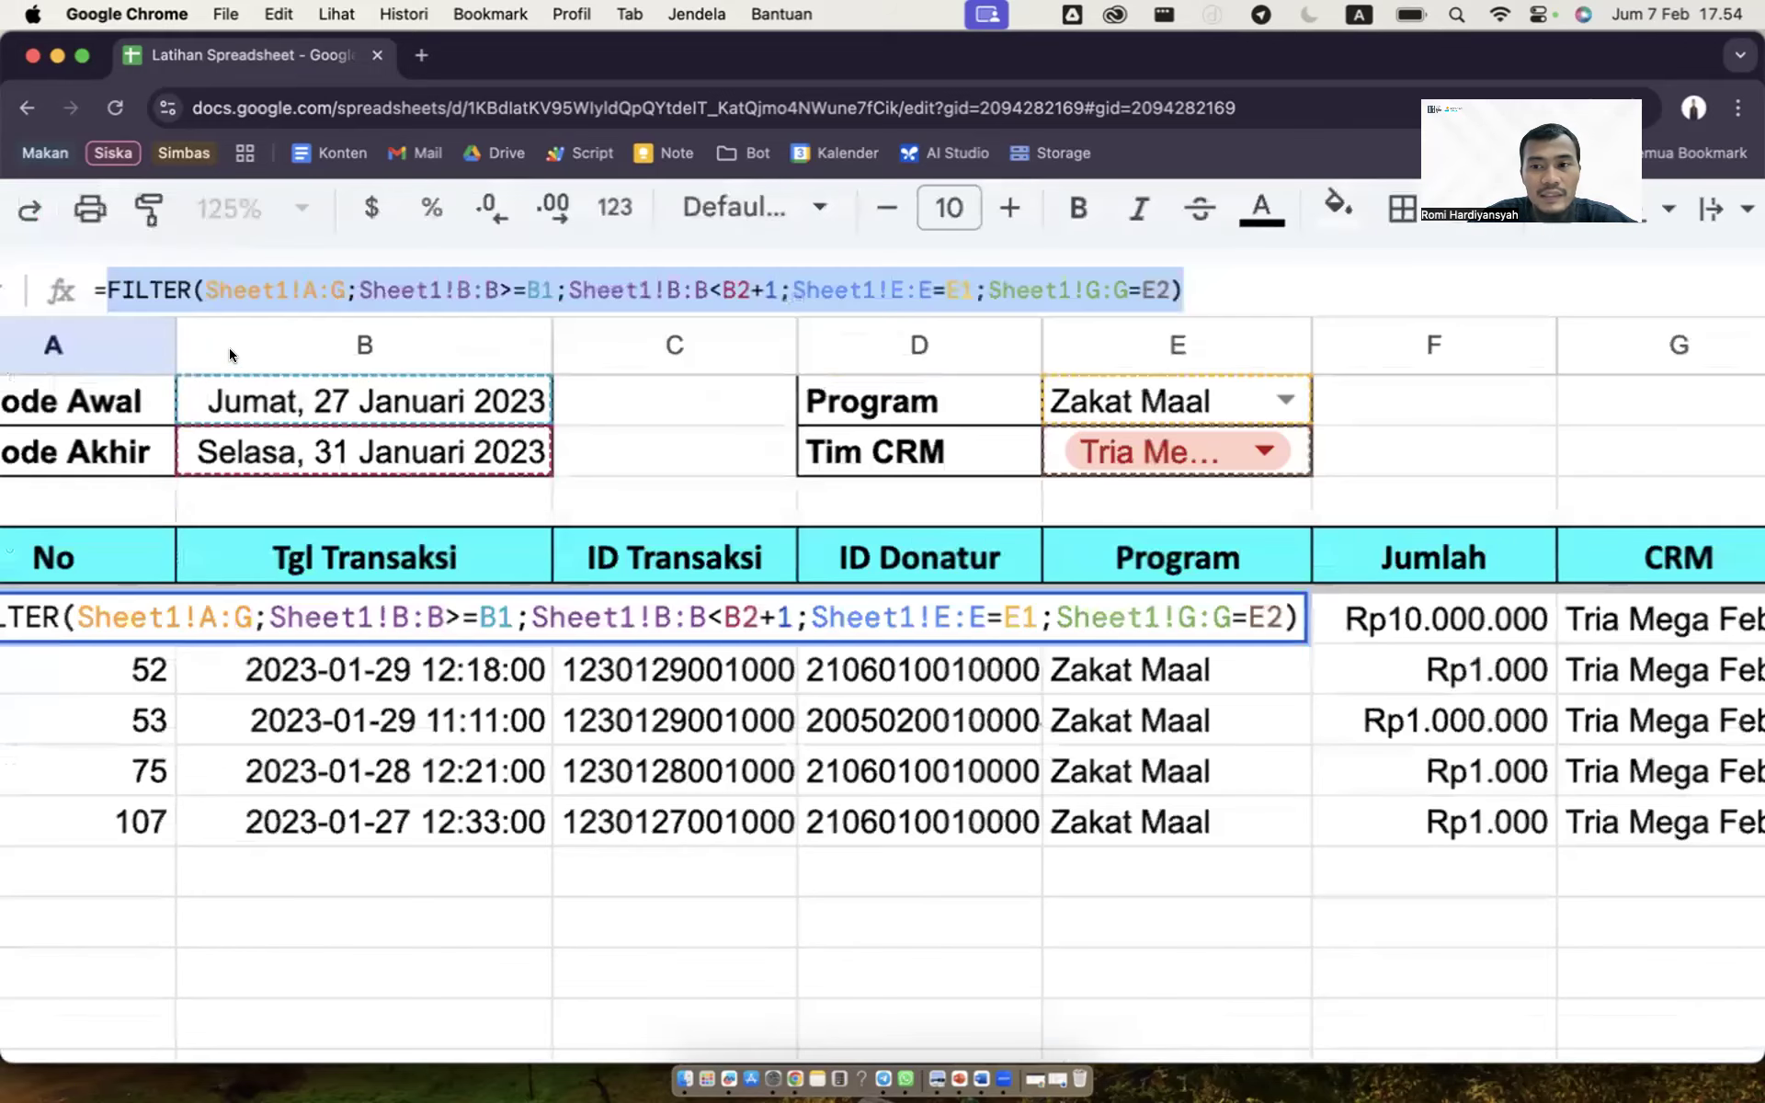
scroll(229, 355, "up", 3)
scroll(230, 354, "down", 1)
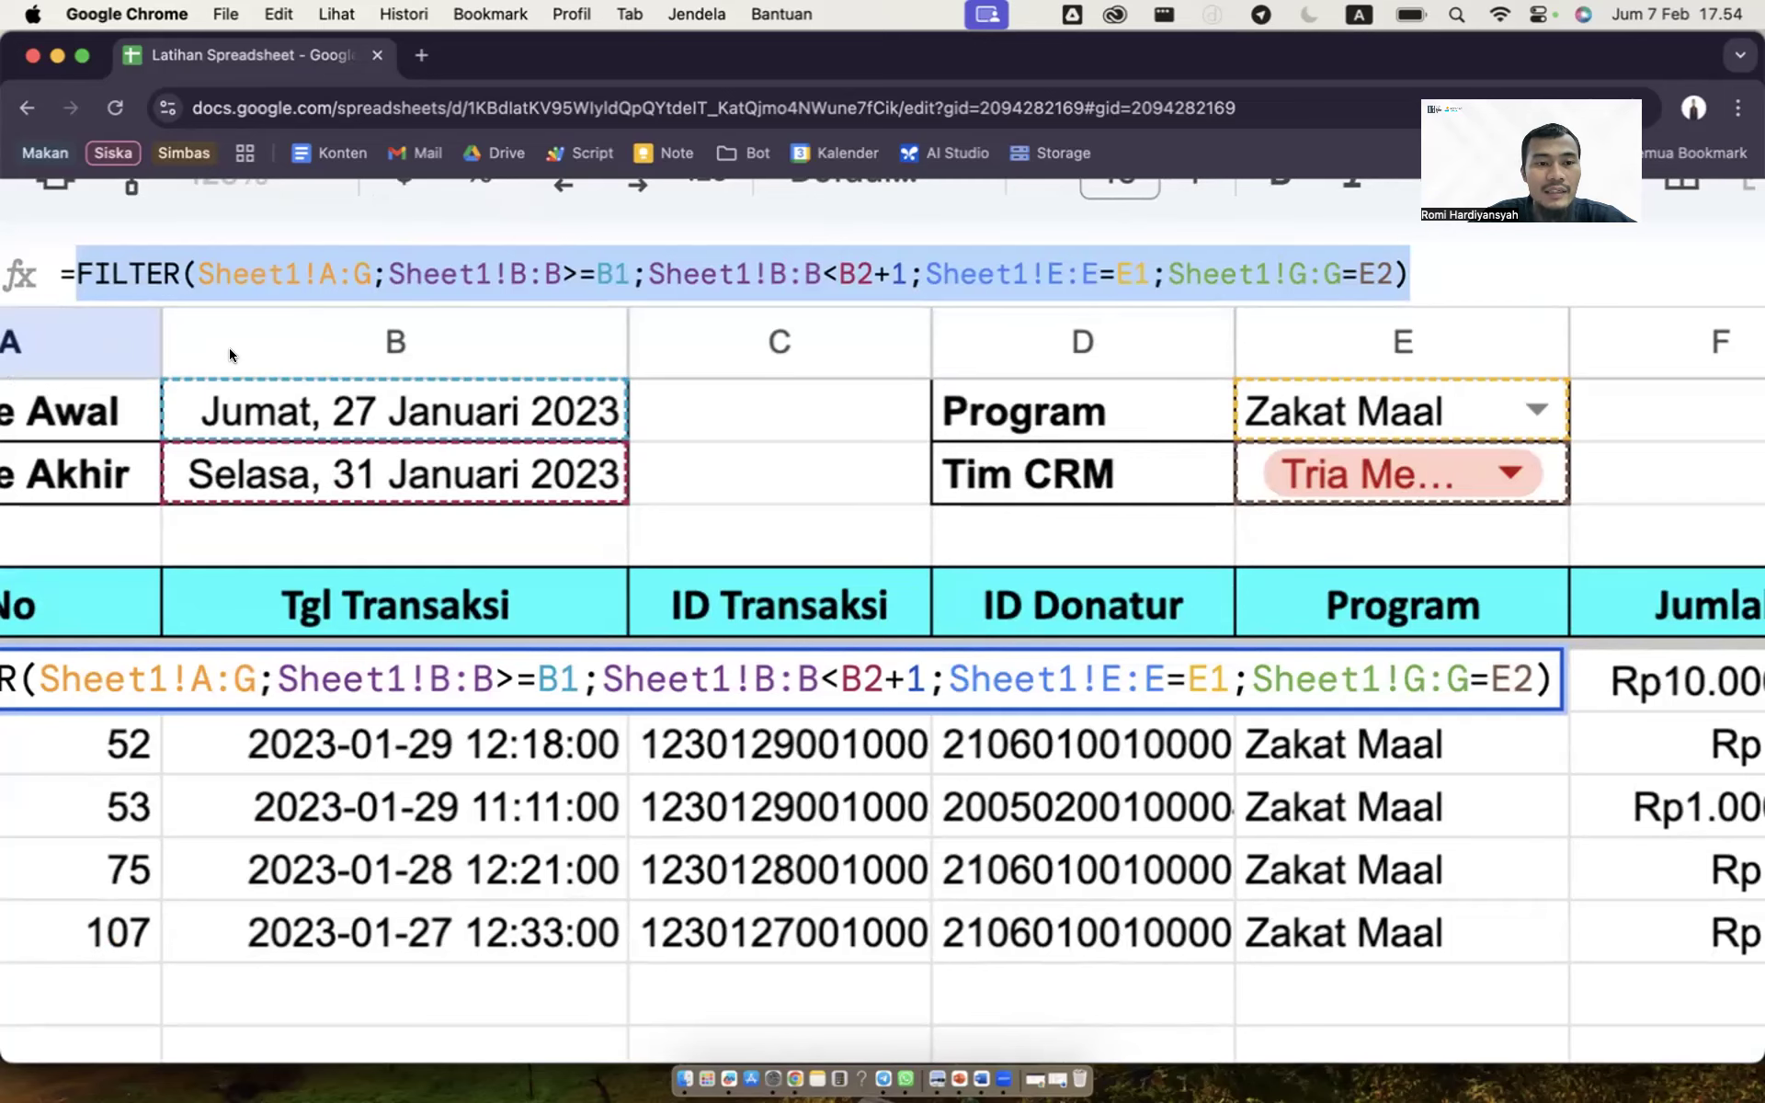
scroll(230, 355, "down", 5)
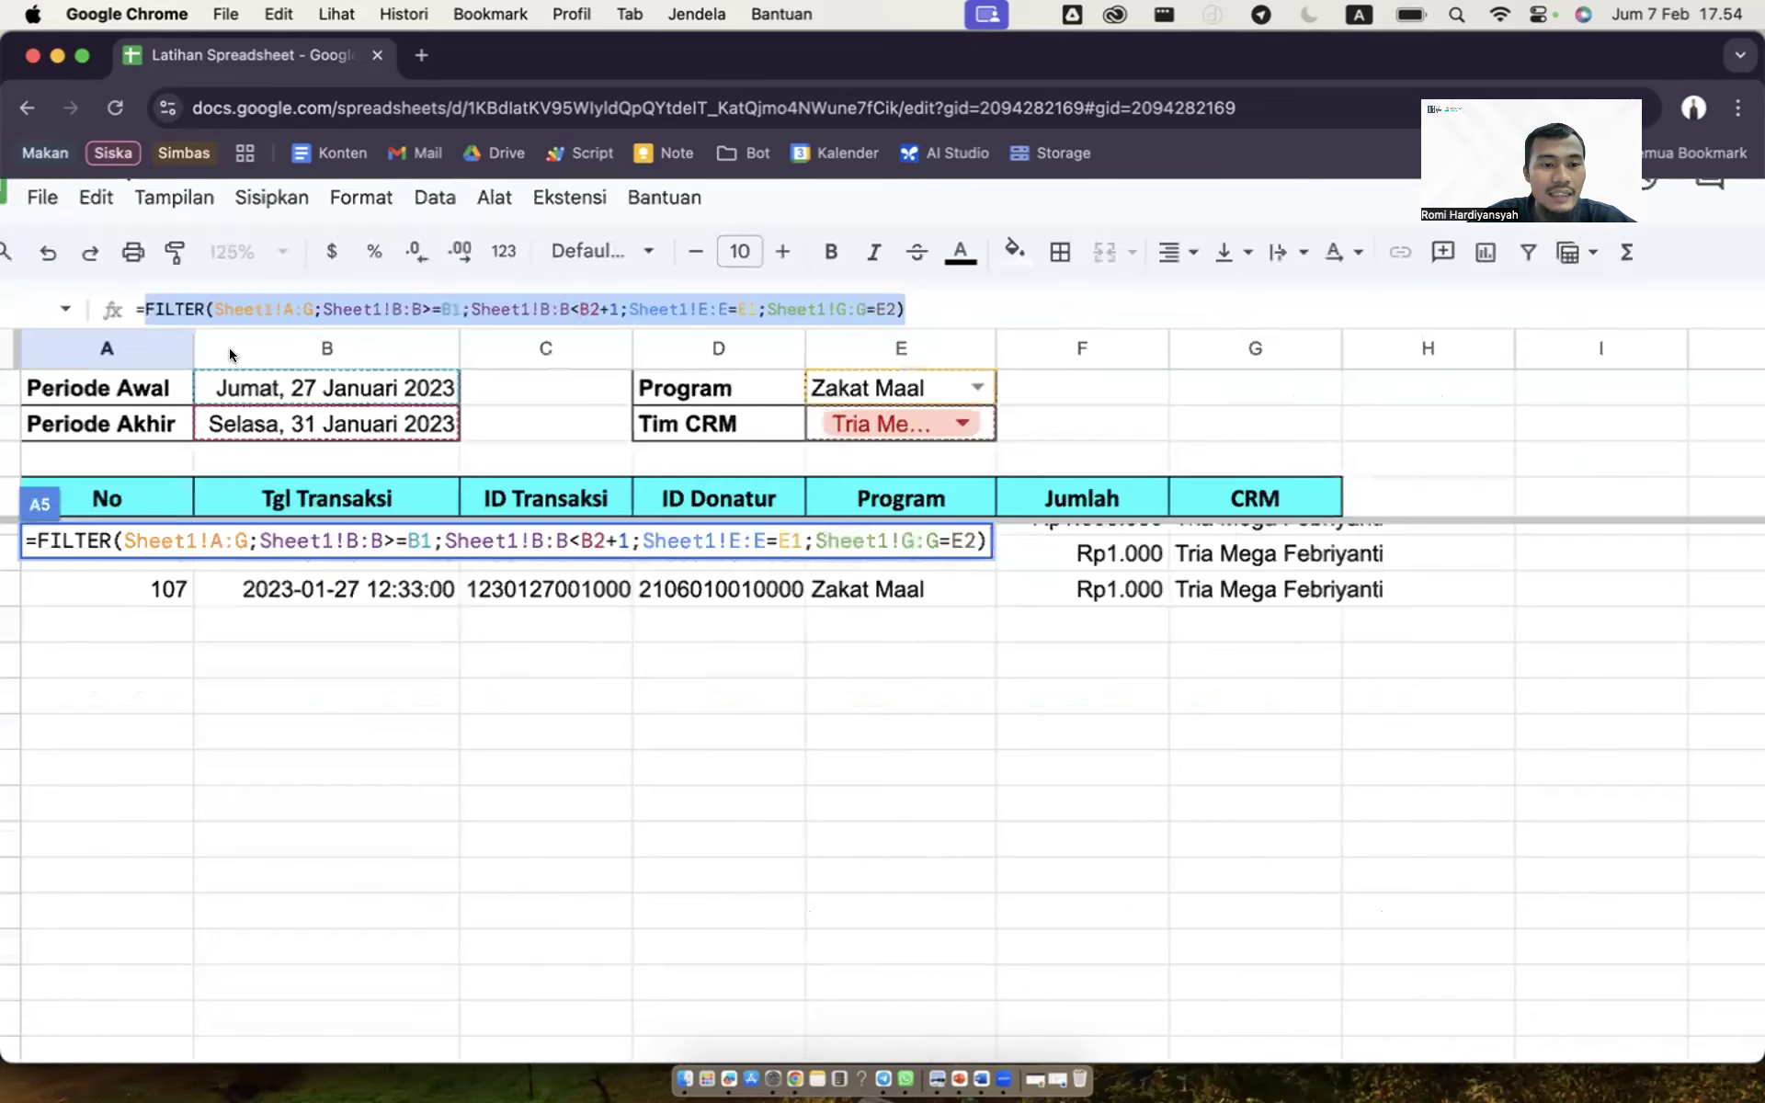
left_click(147, 306)
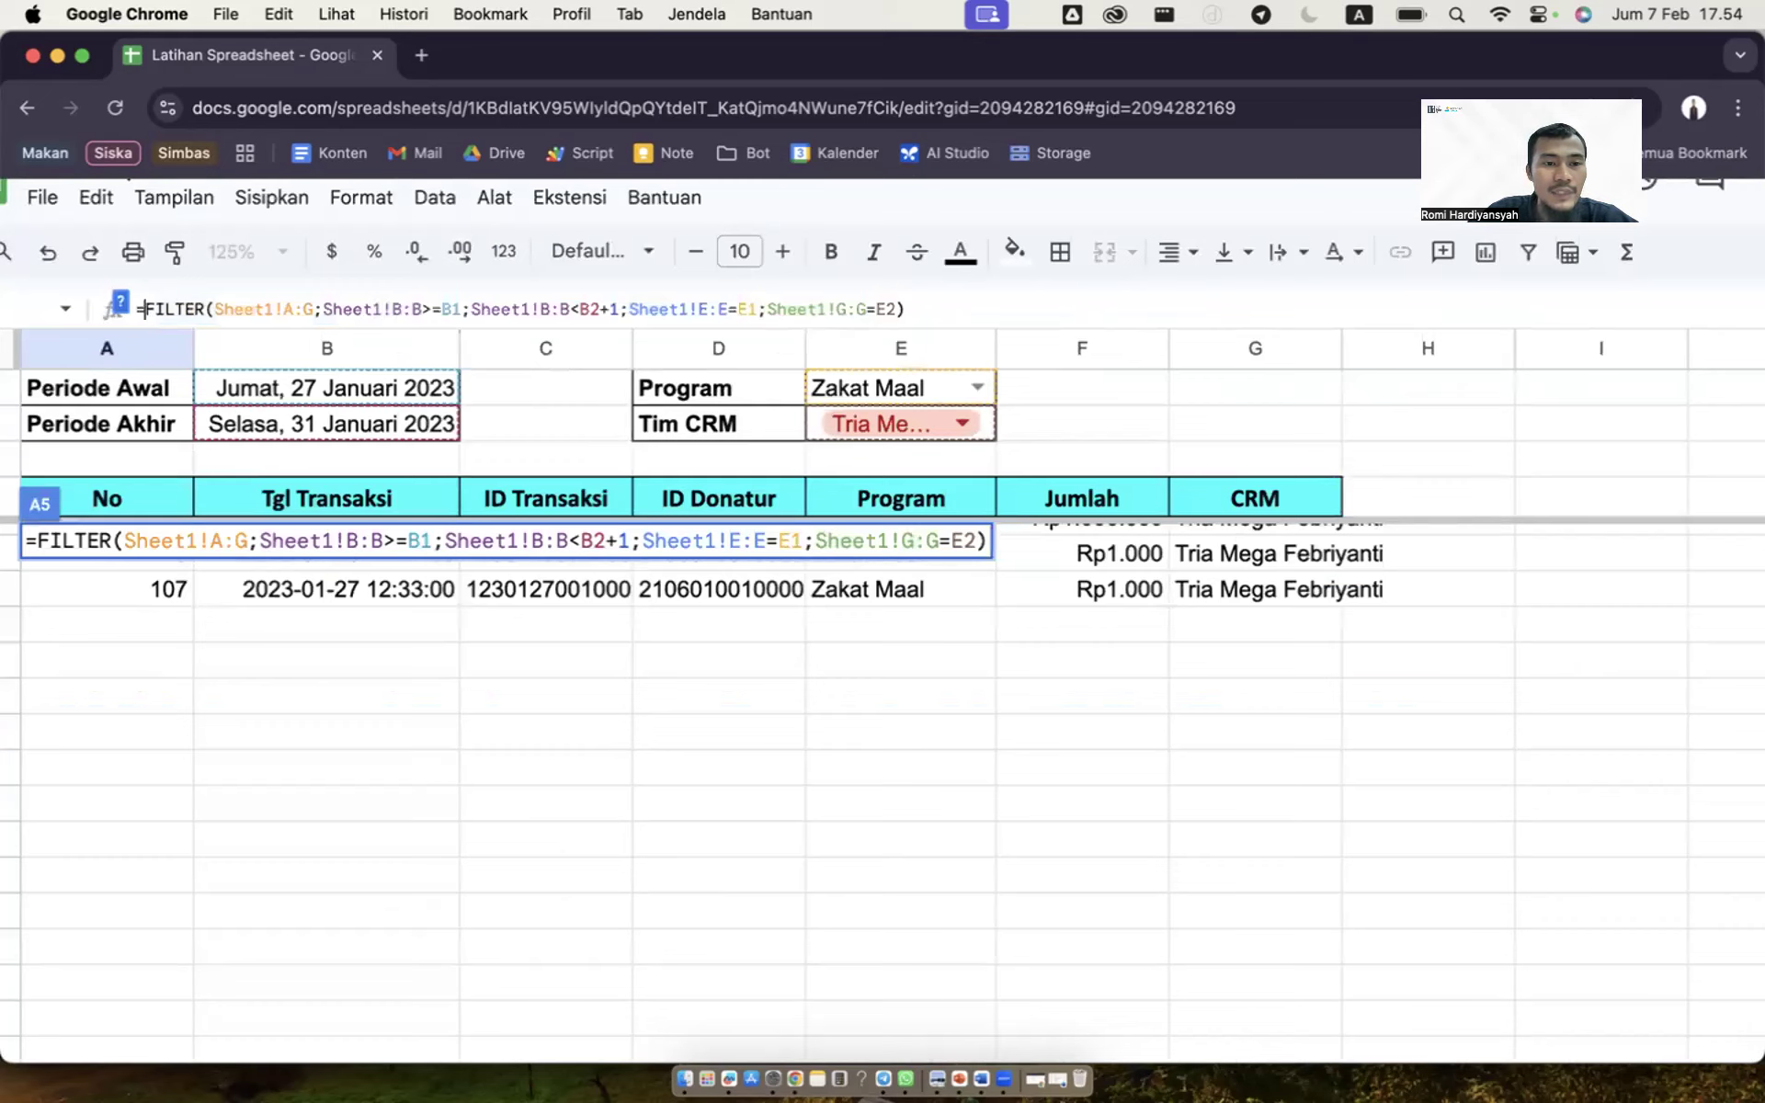
type("Chooc")
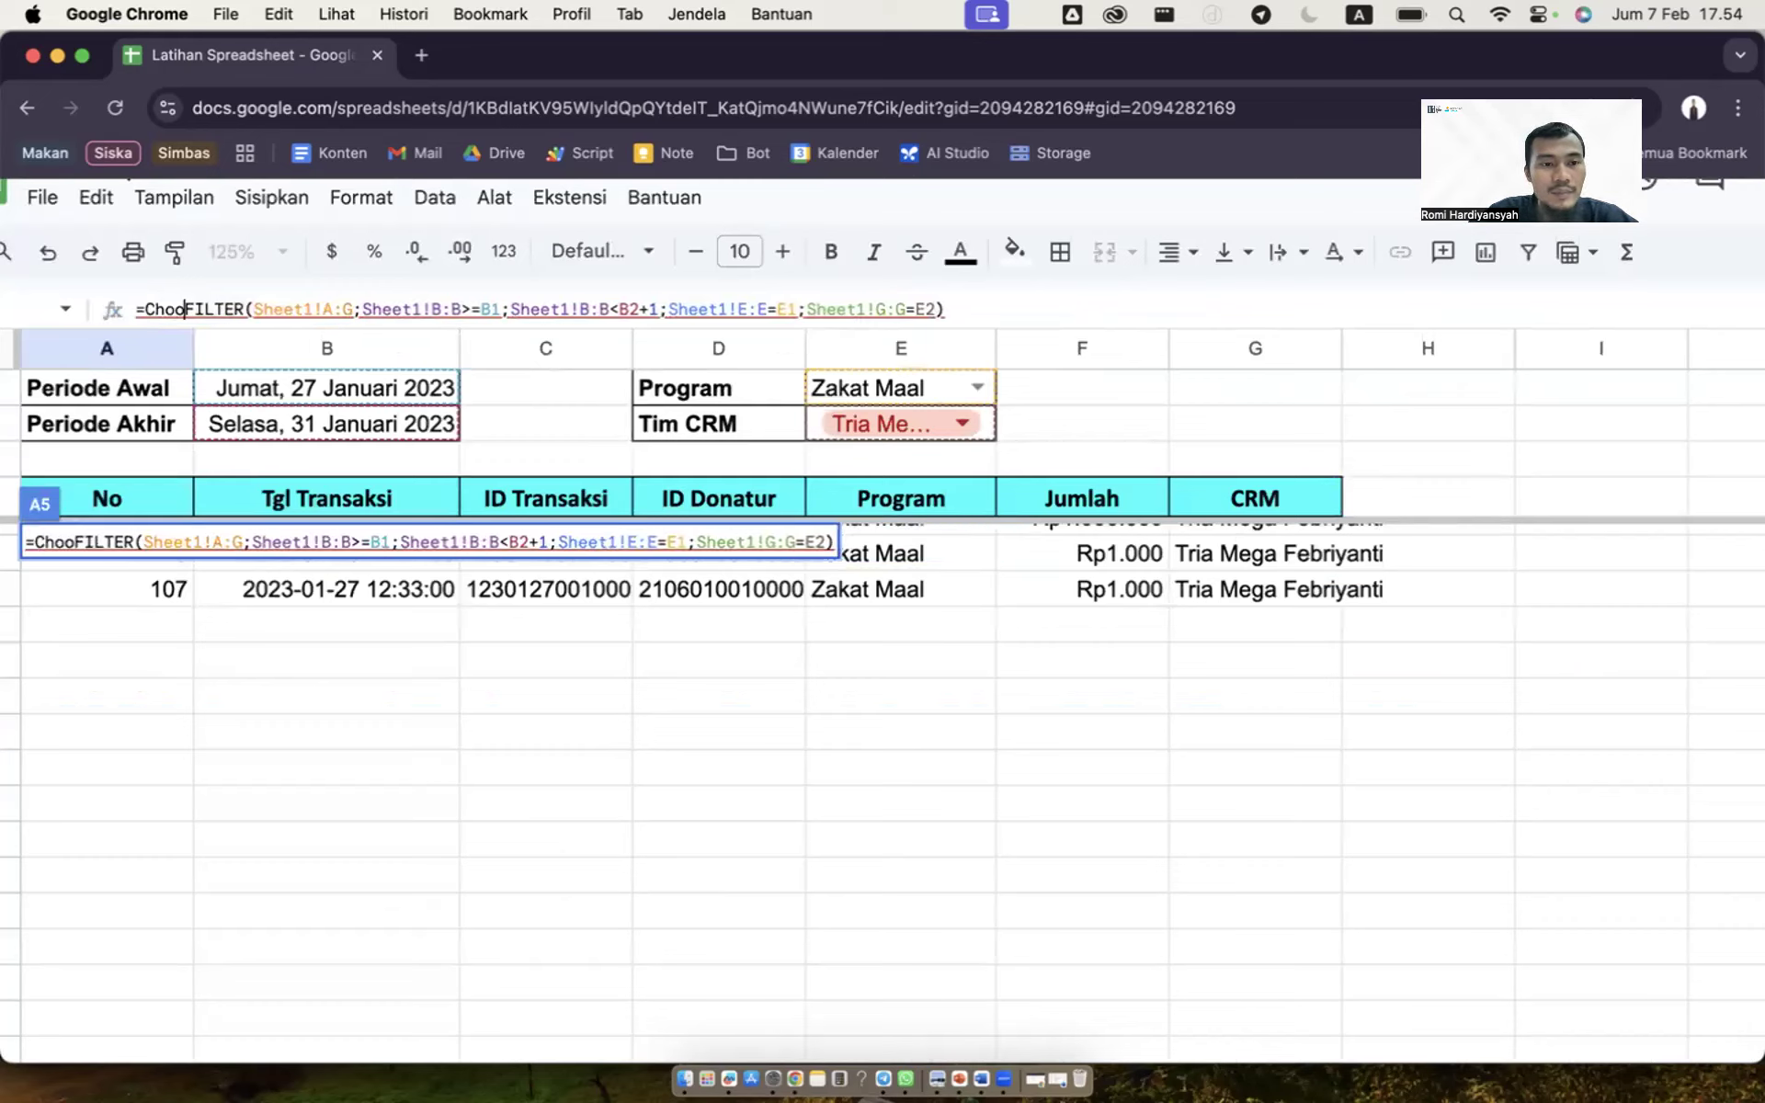
key("BackSpace")
type("secols")
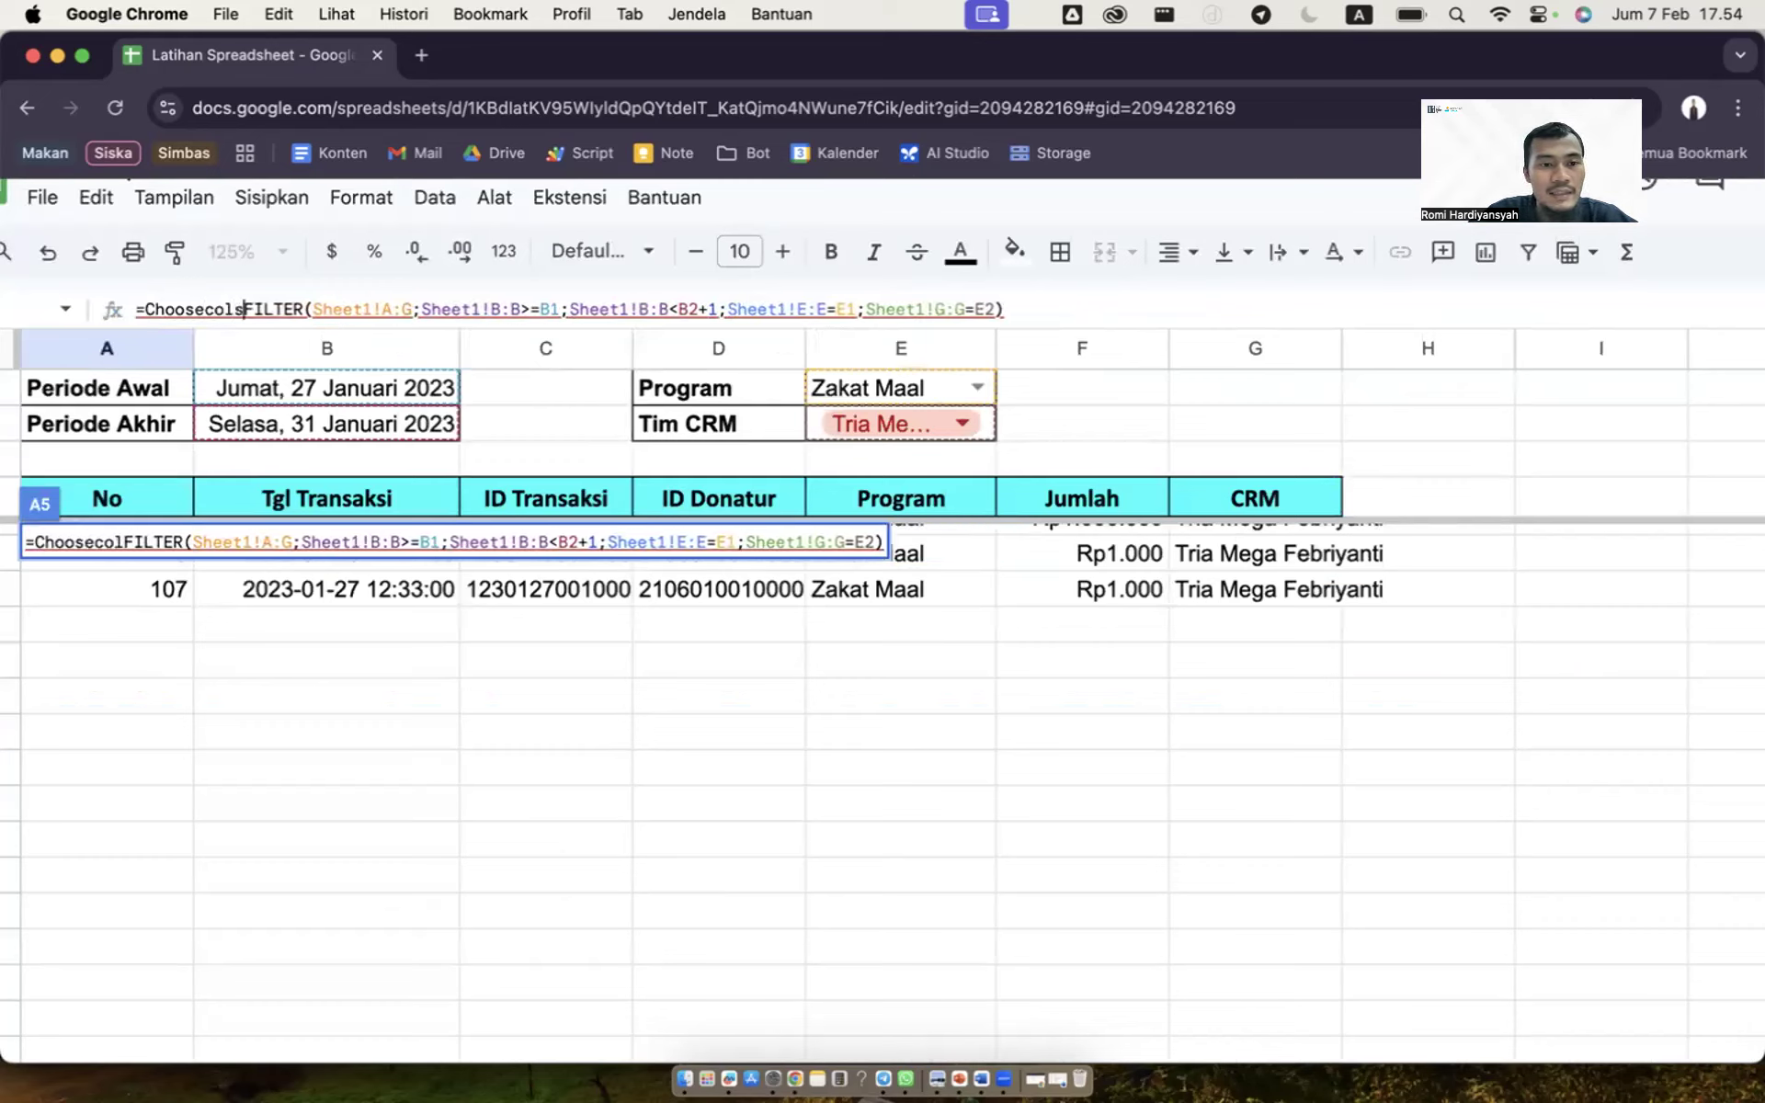
type("(")
Step: Complete the Choosecols formula in A5 with the column indexes 2;4;5;6 and commit it
left_click(1013, 310)
type(";")
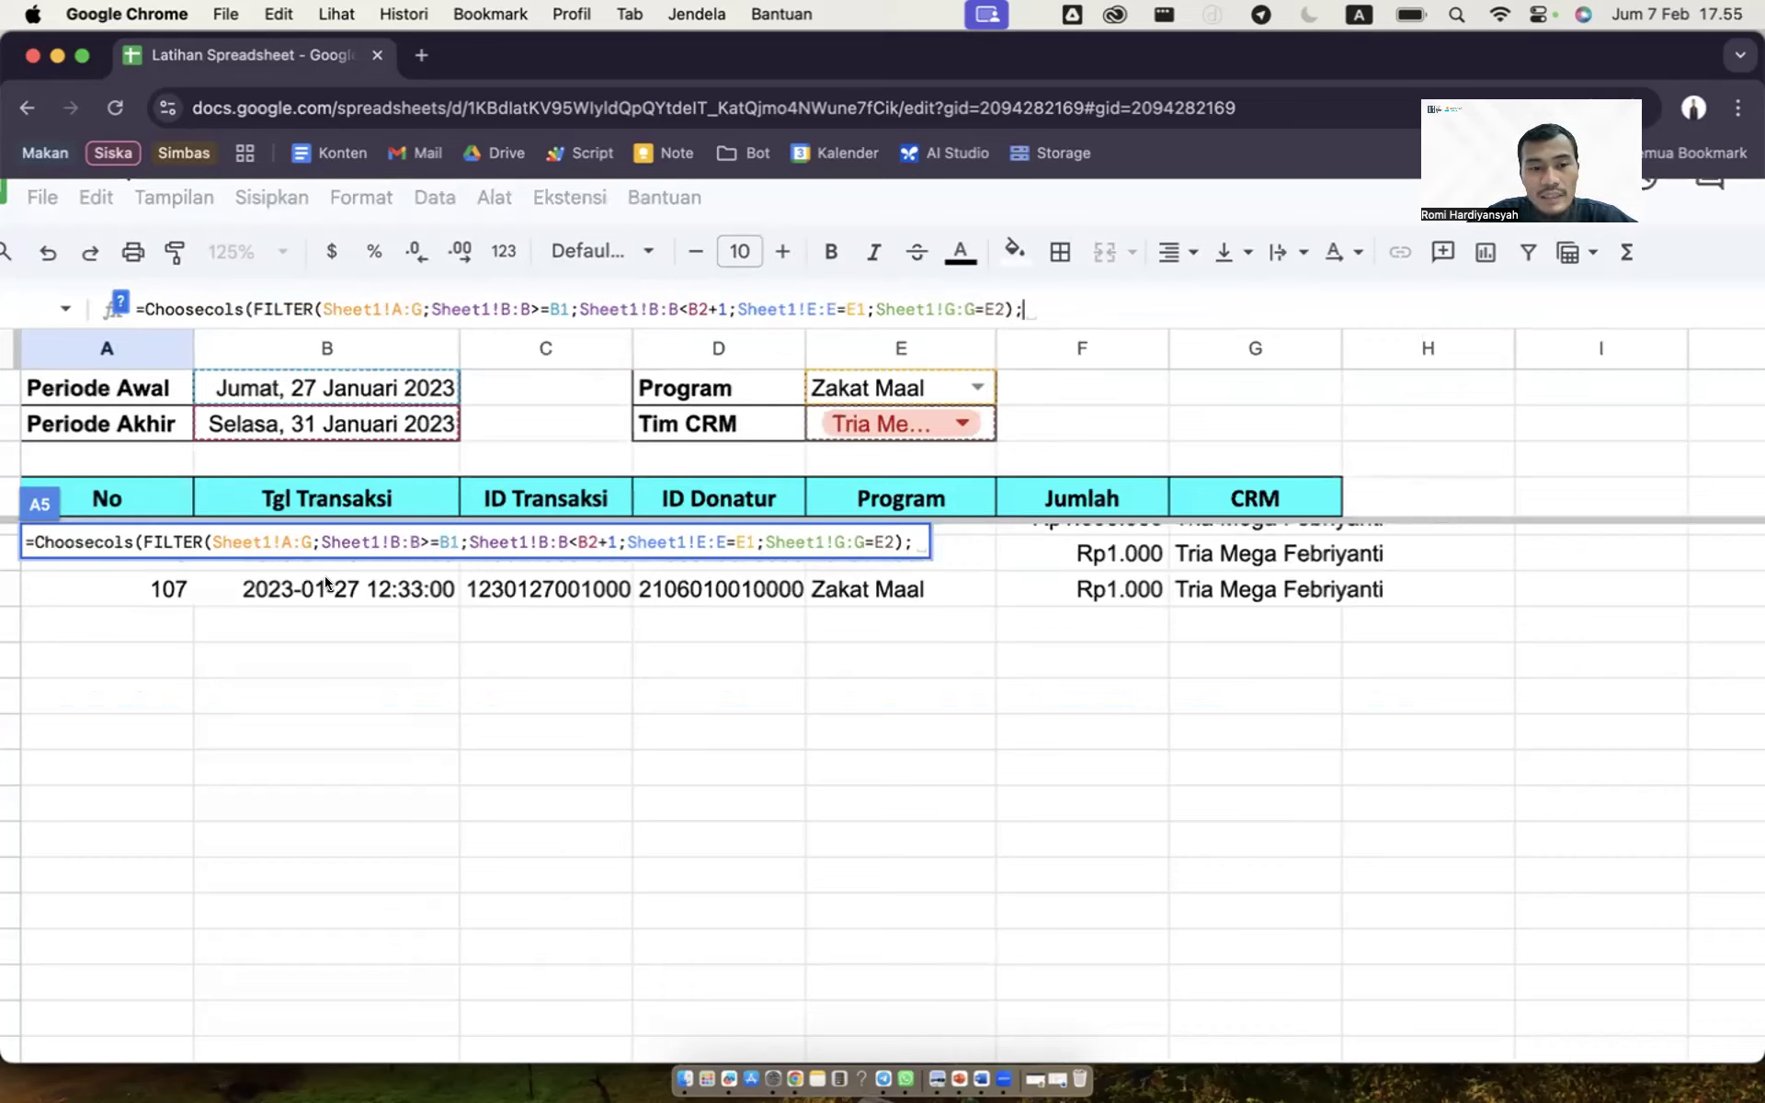
type("2")
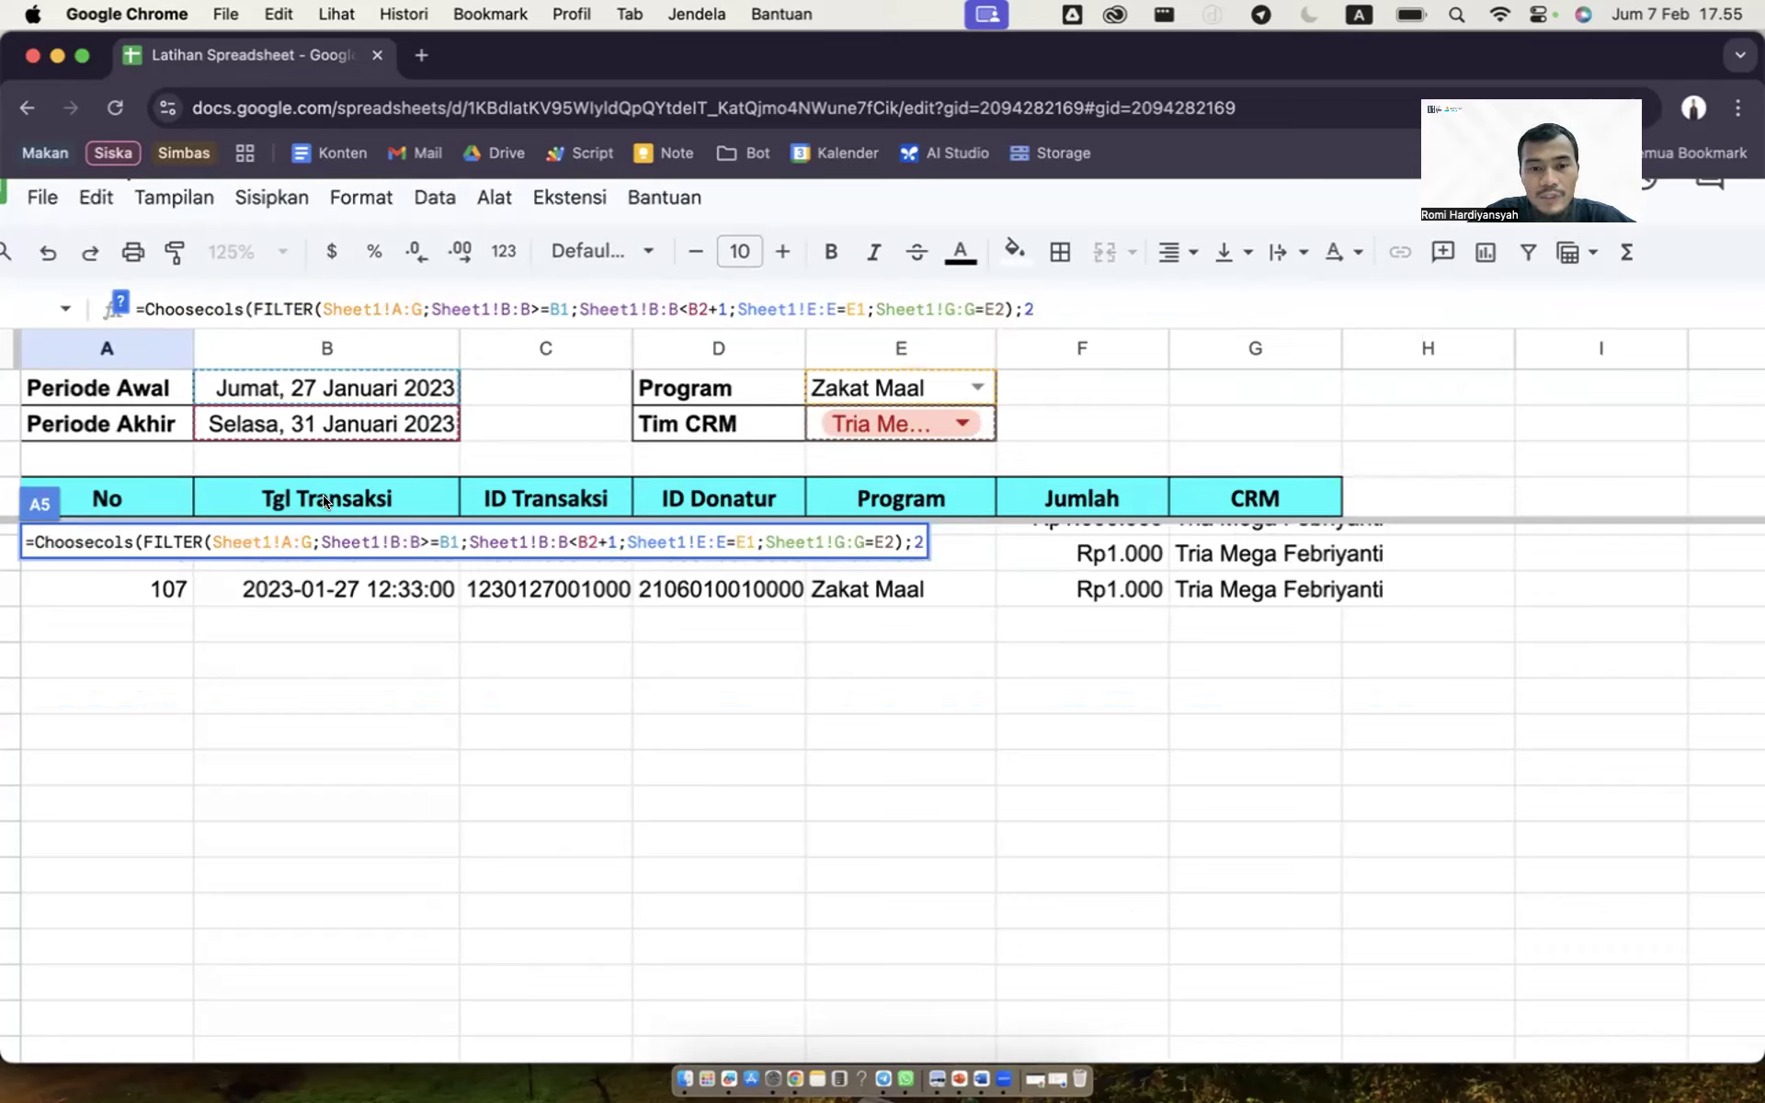
type(";")
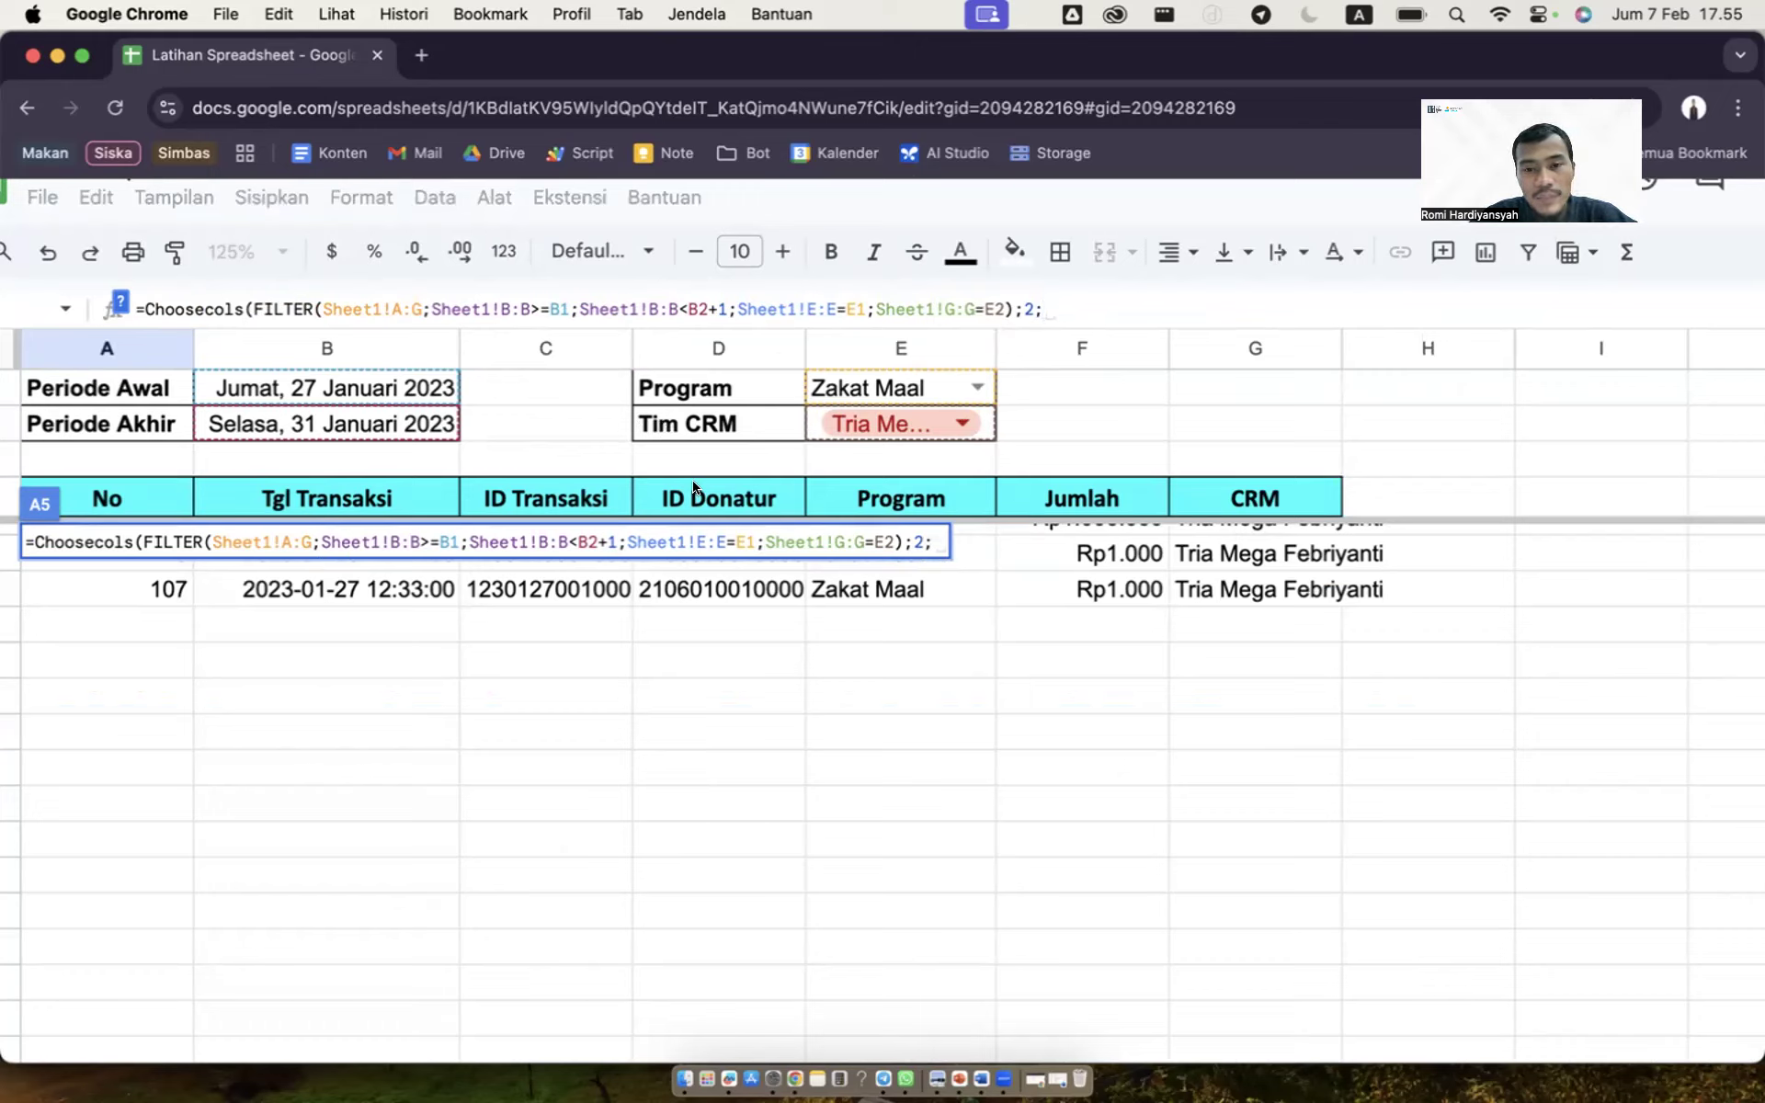
type("4;")
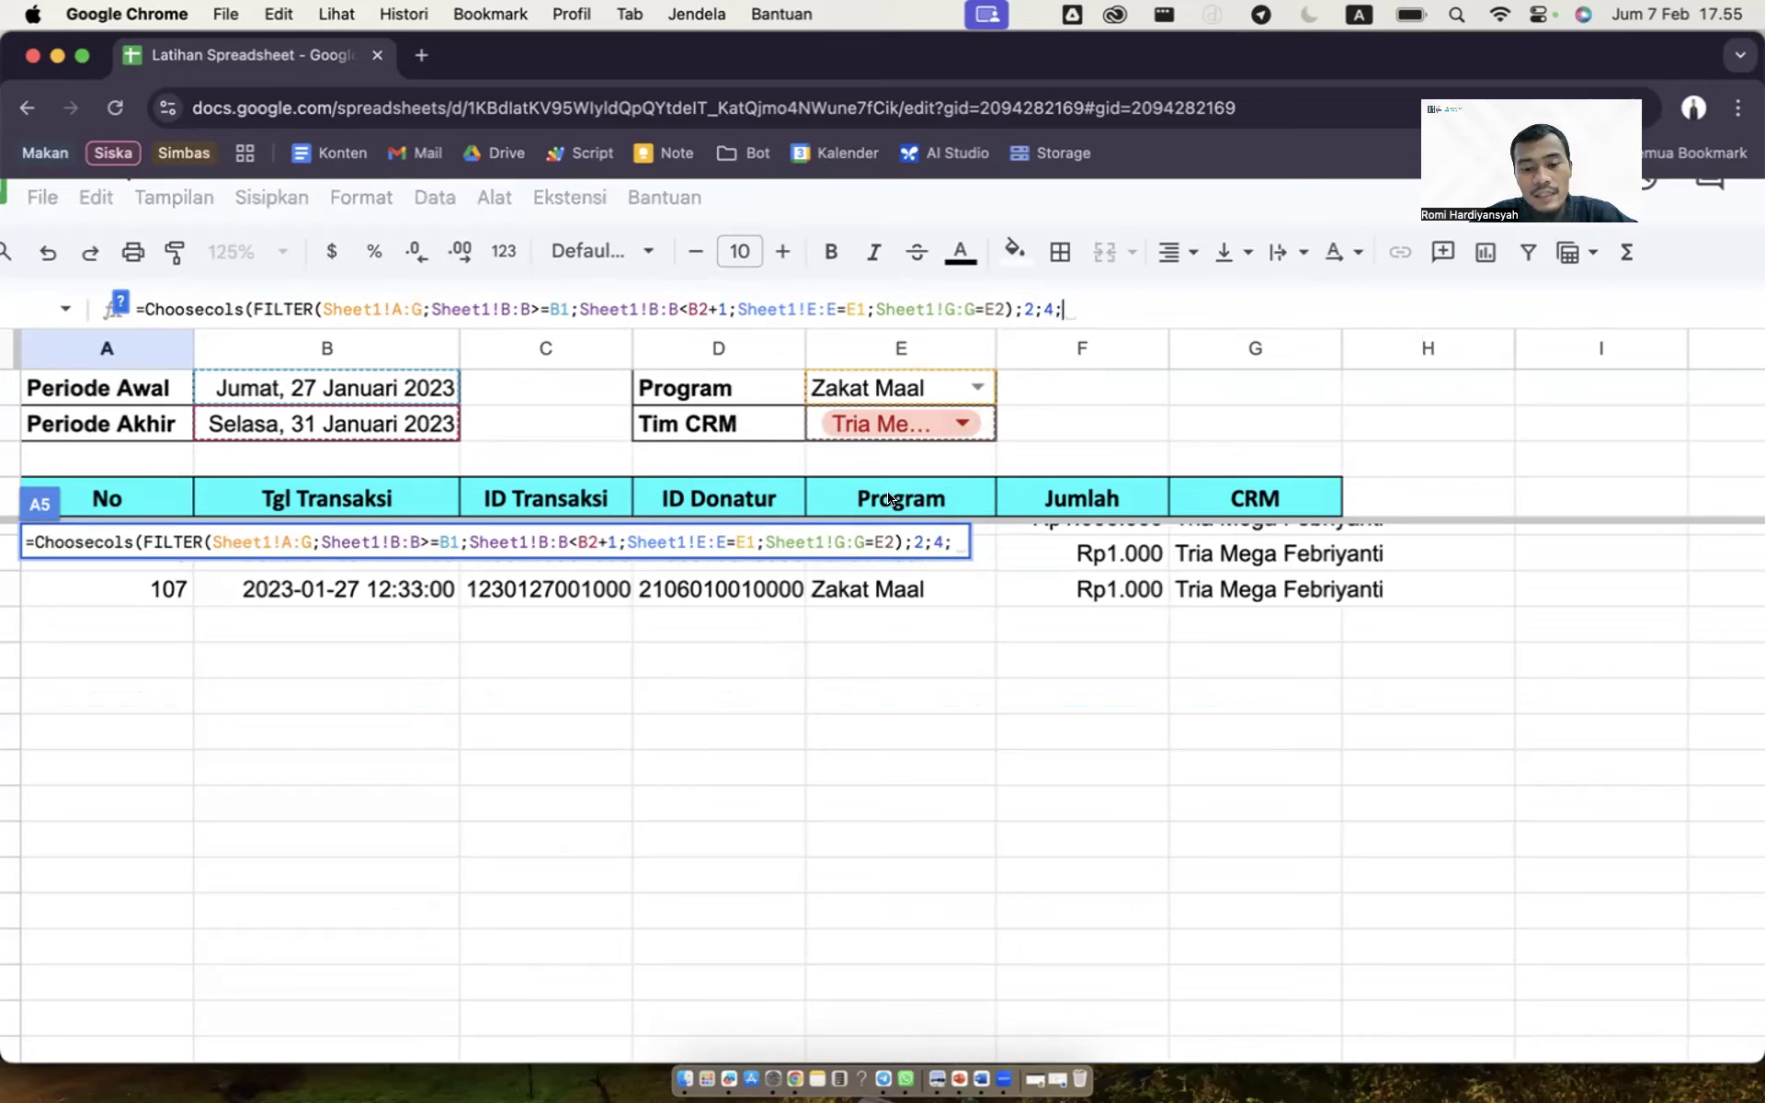
type("5;")
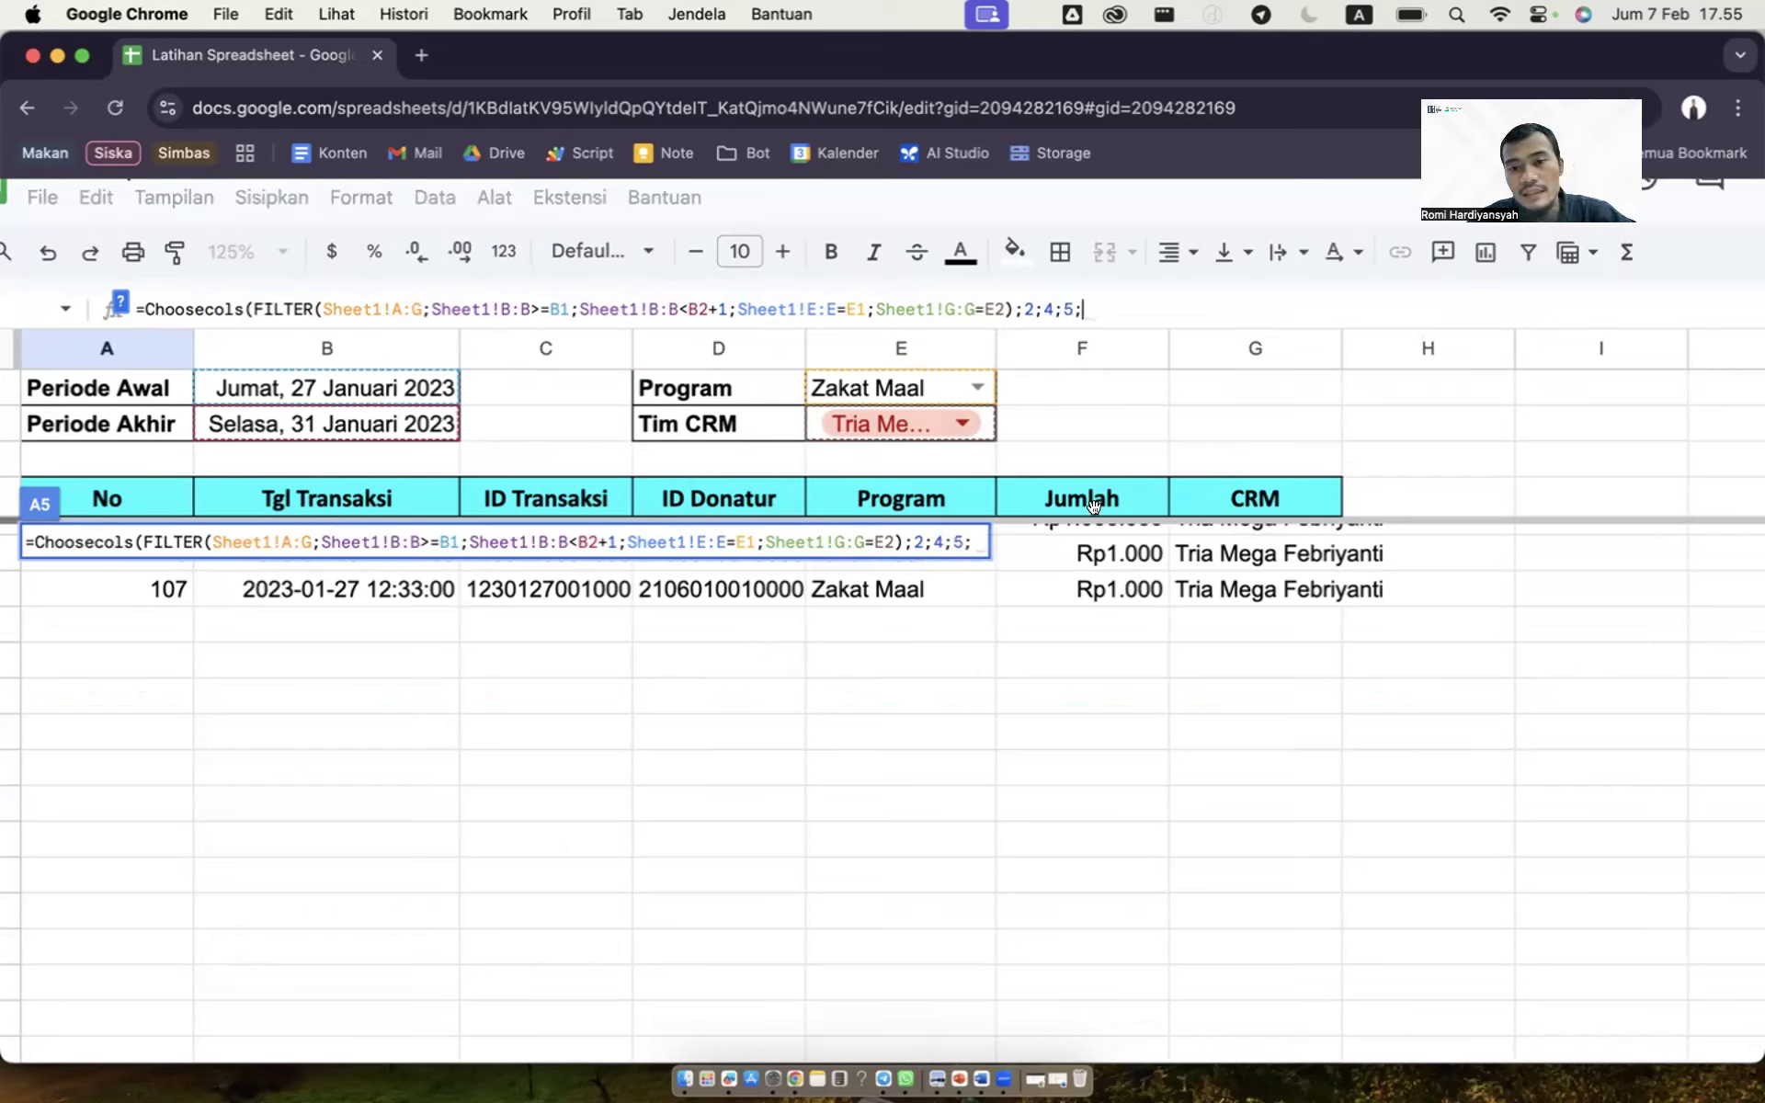
type("6")
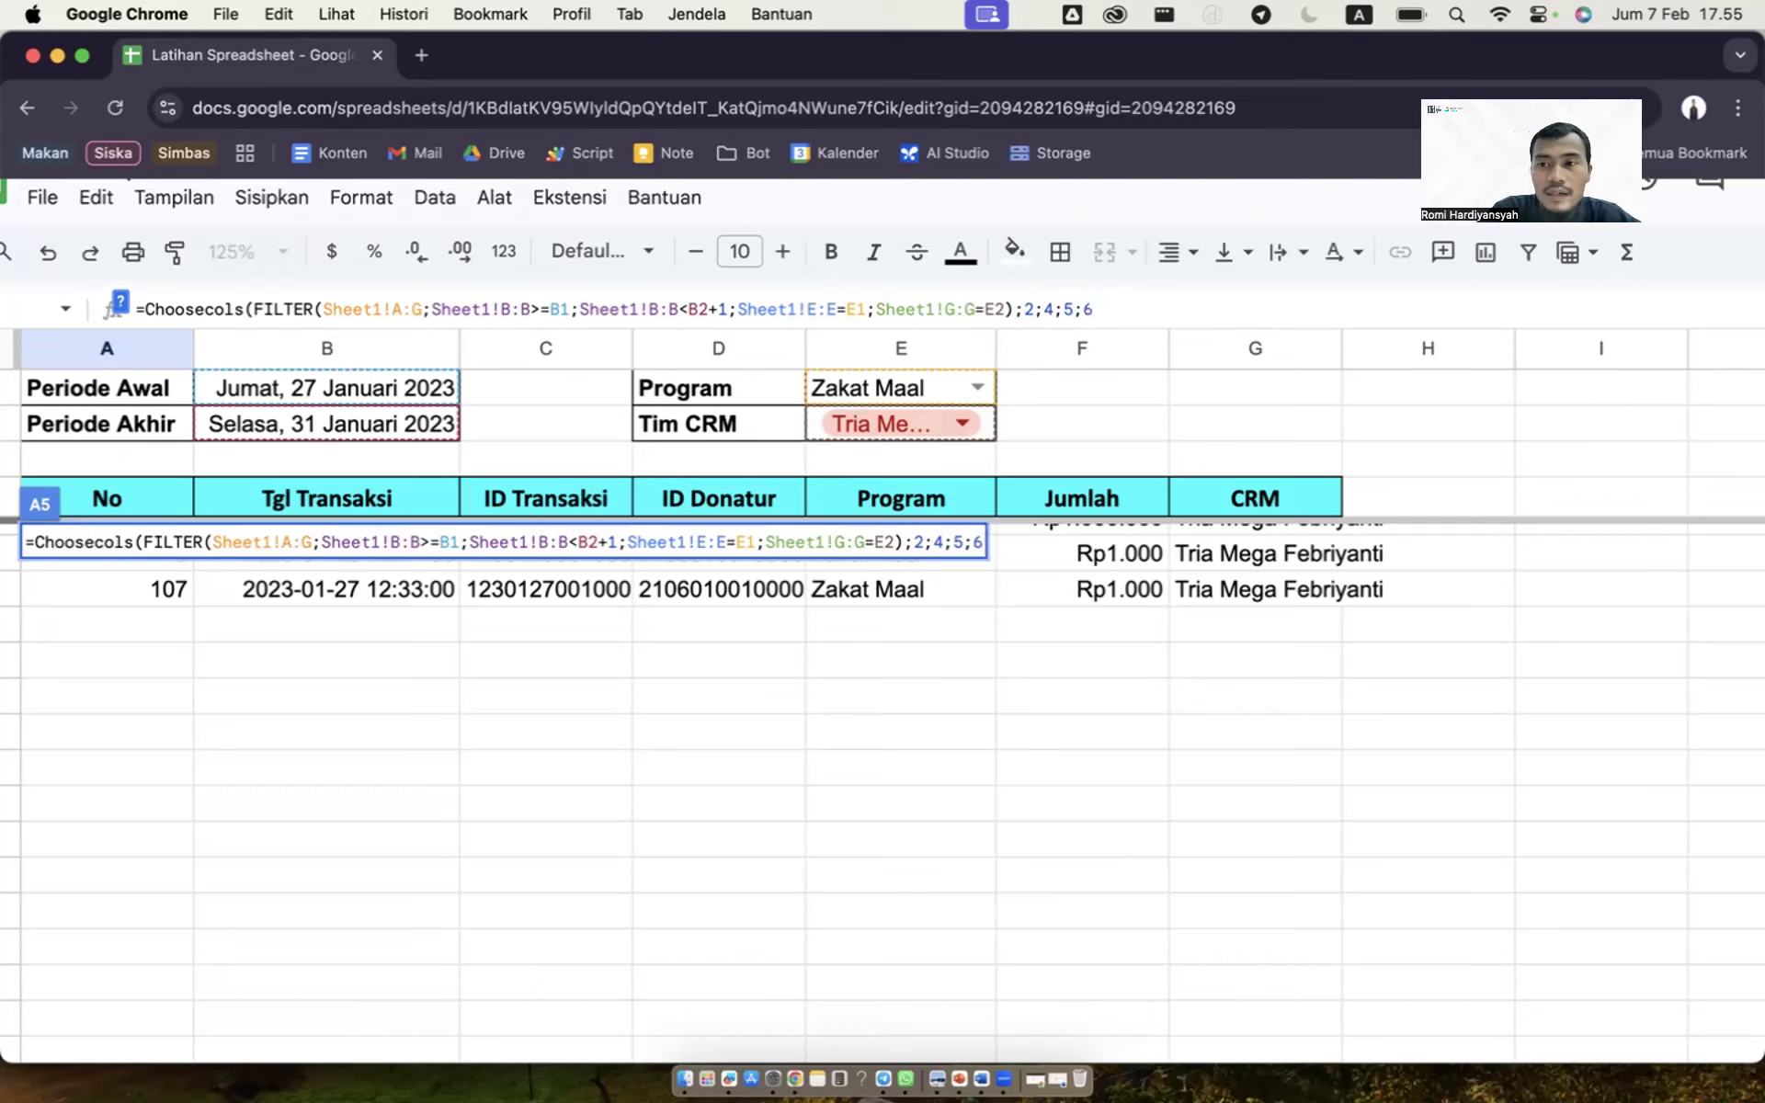
type(")")
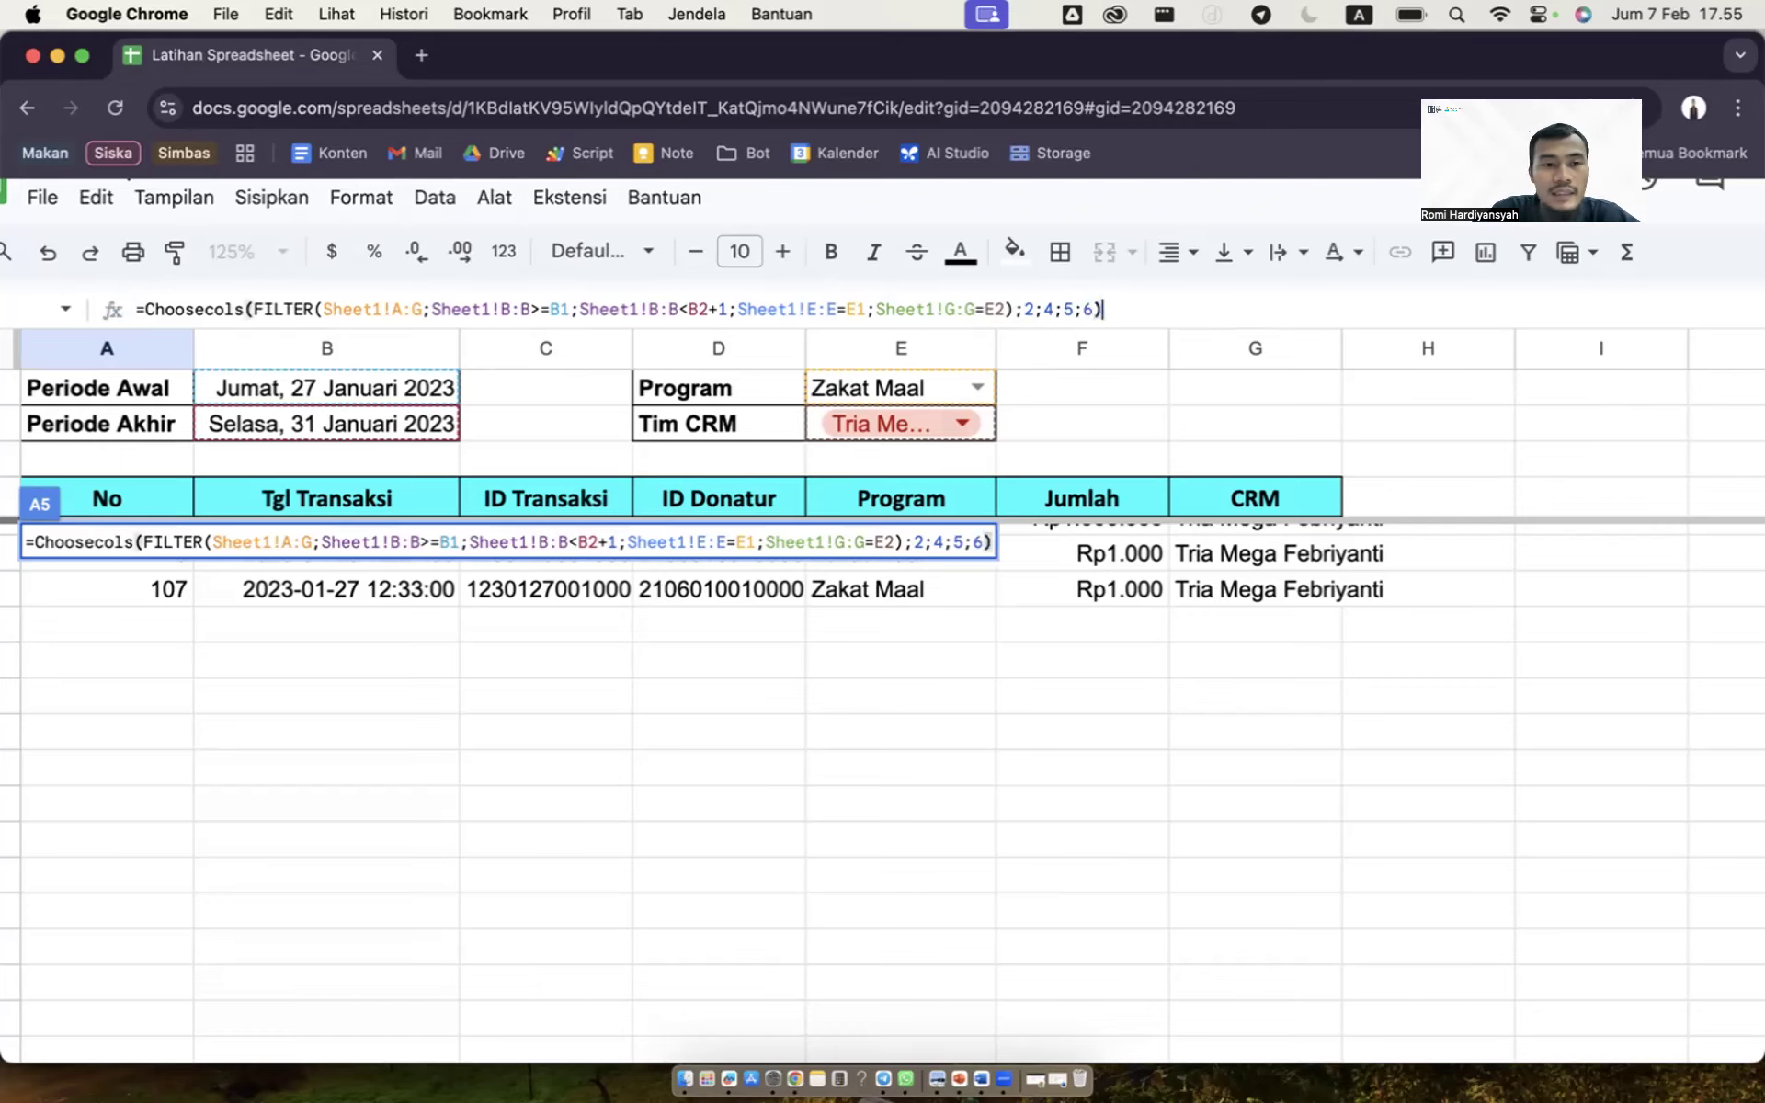
key("Return")
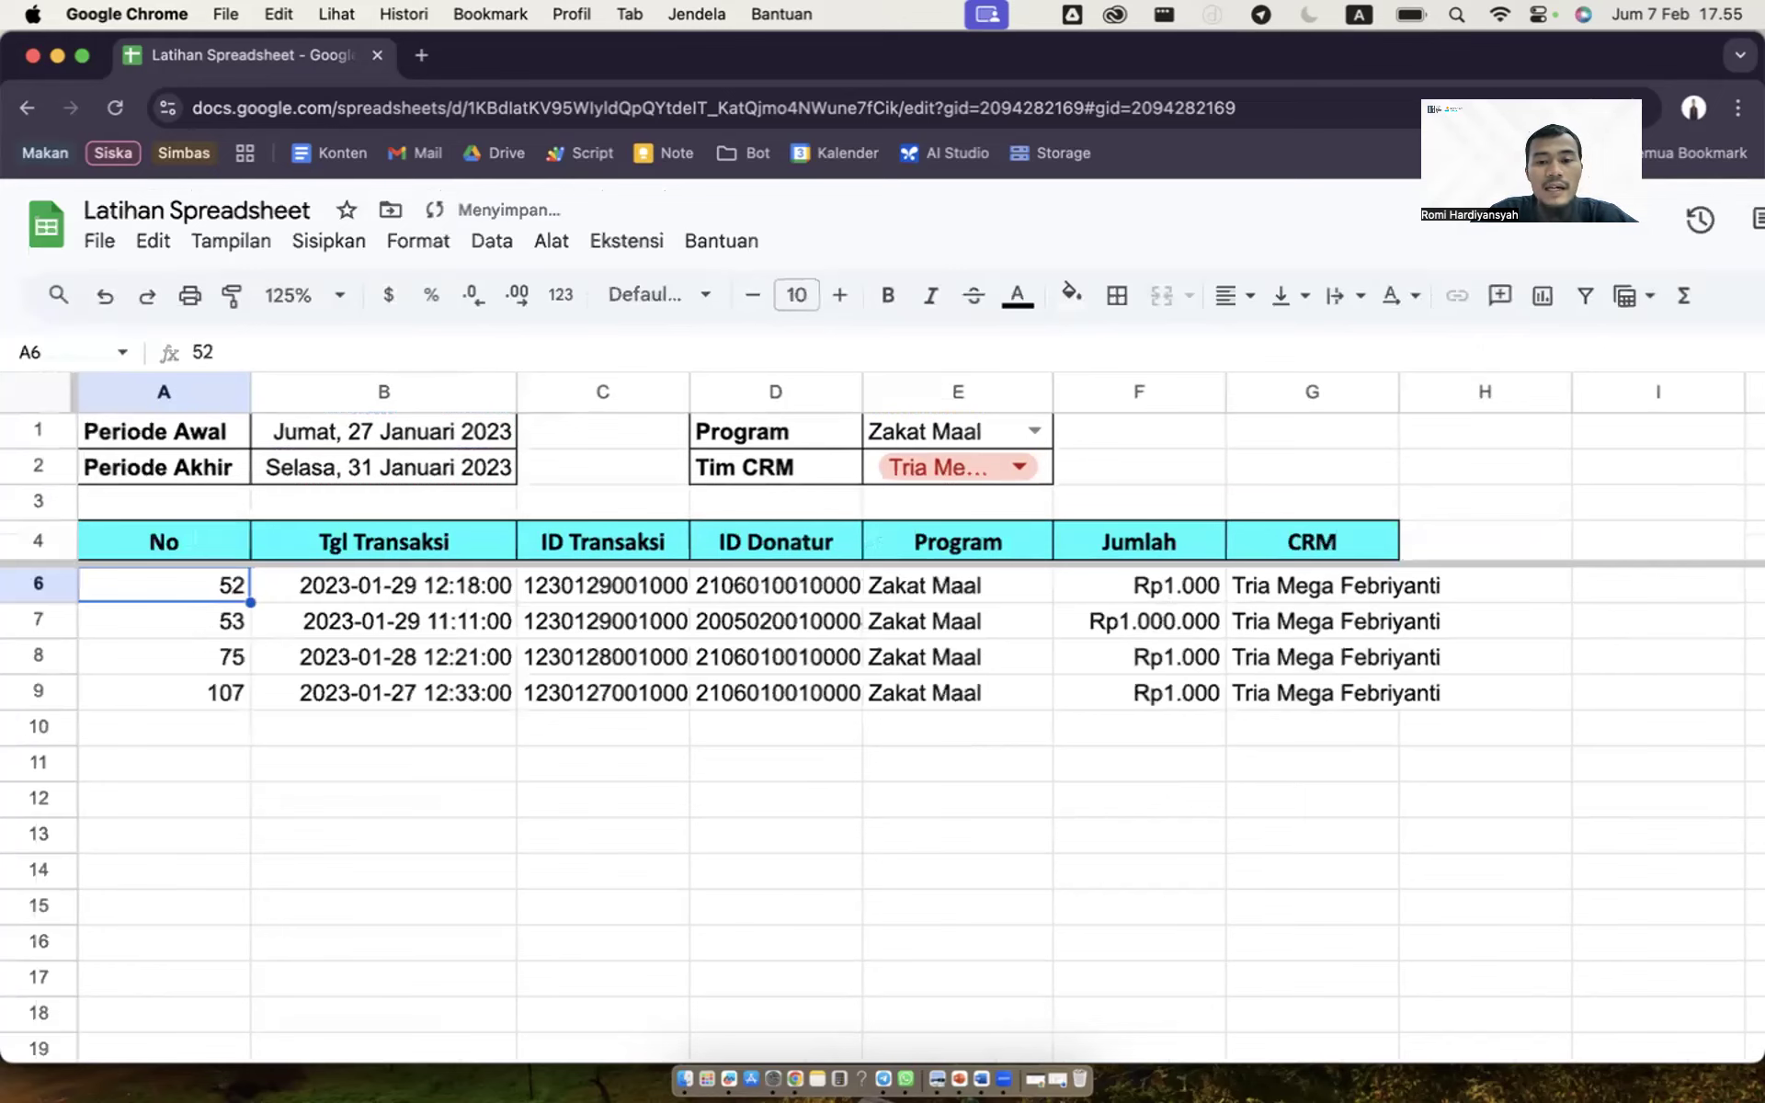
scroll(830, 657, "up", 1)
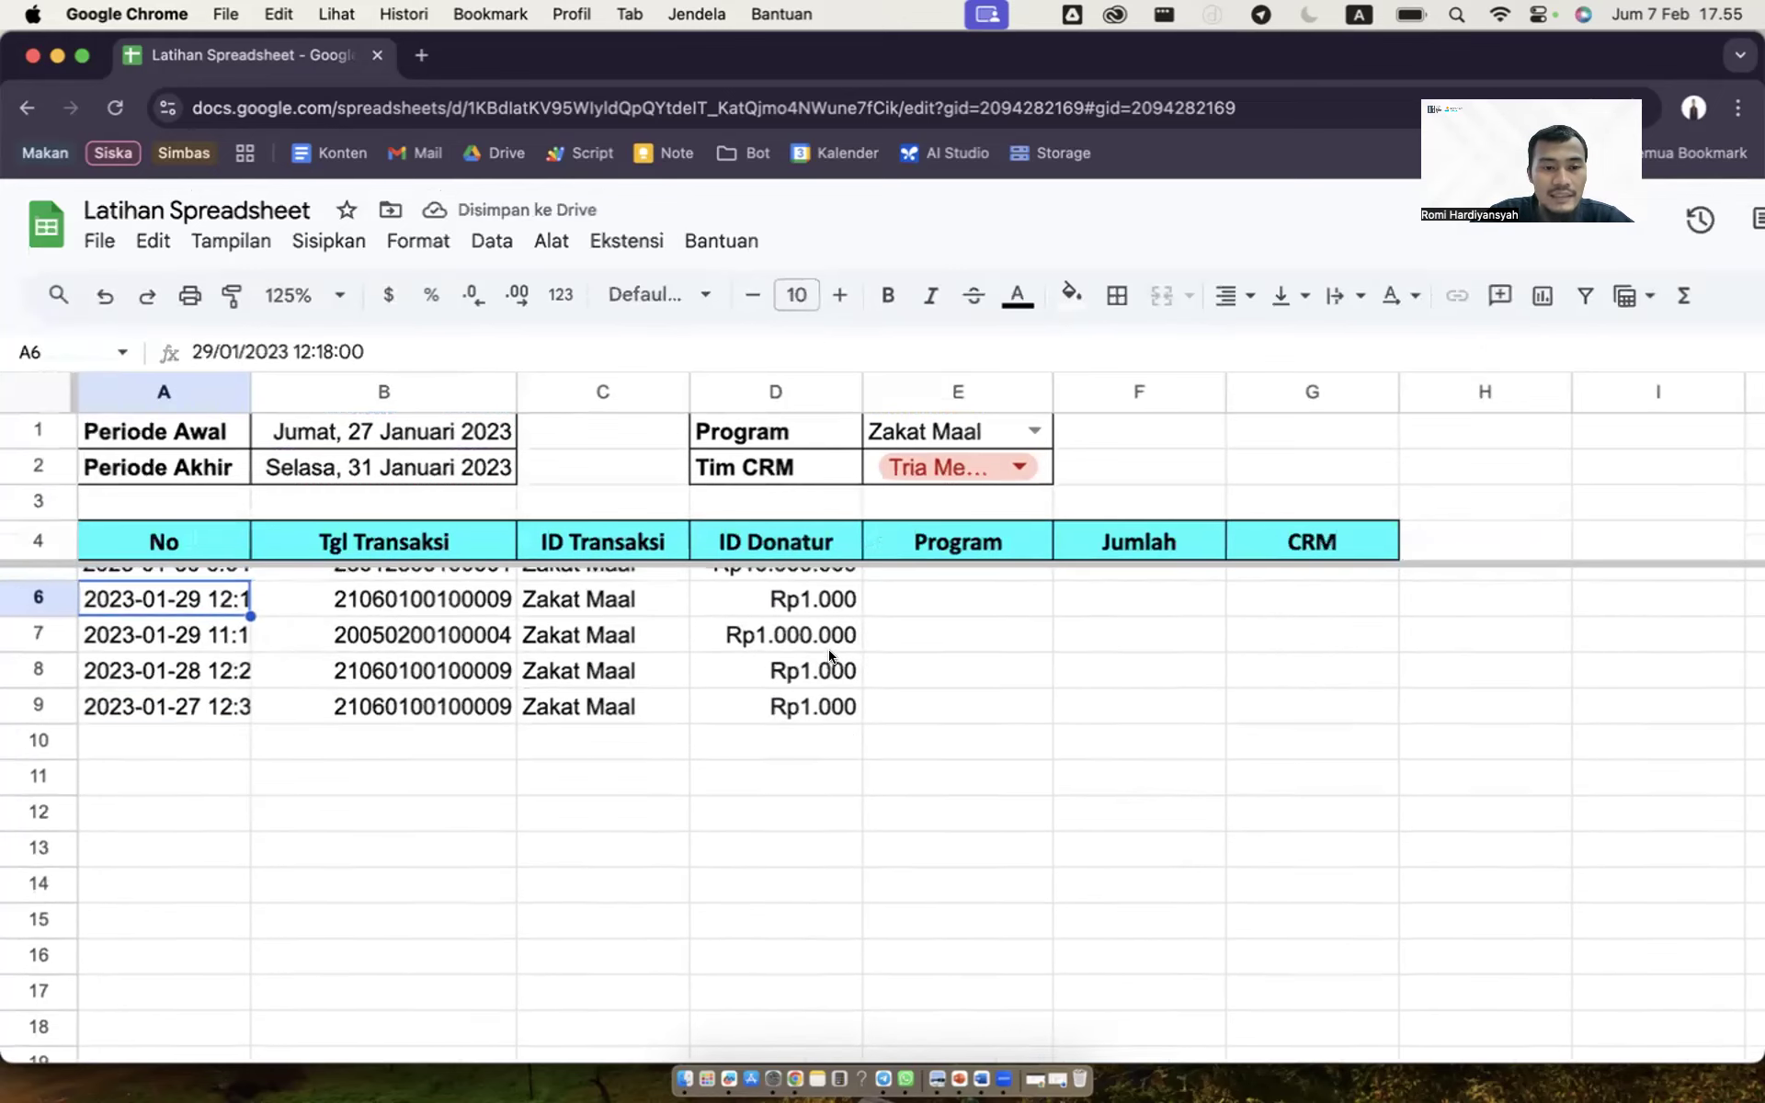
scroll(829, 656, "up", 1)
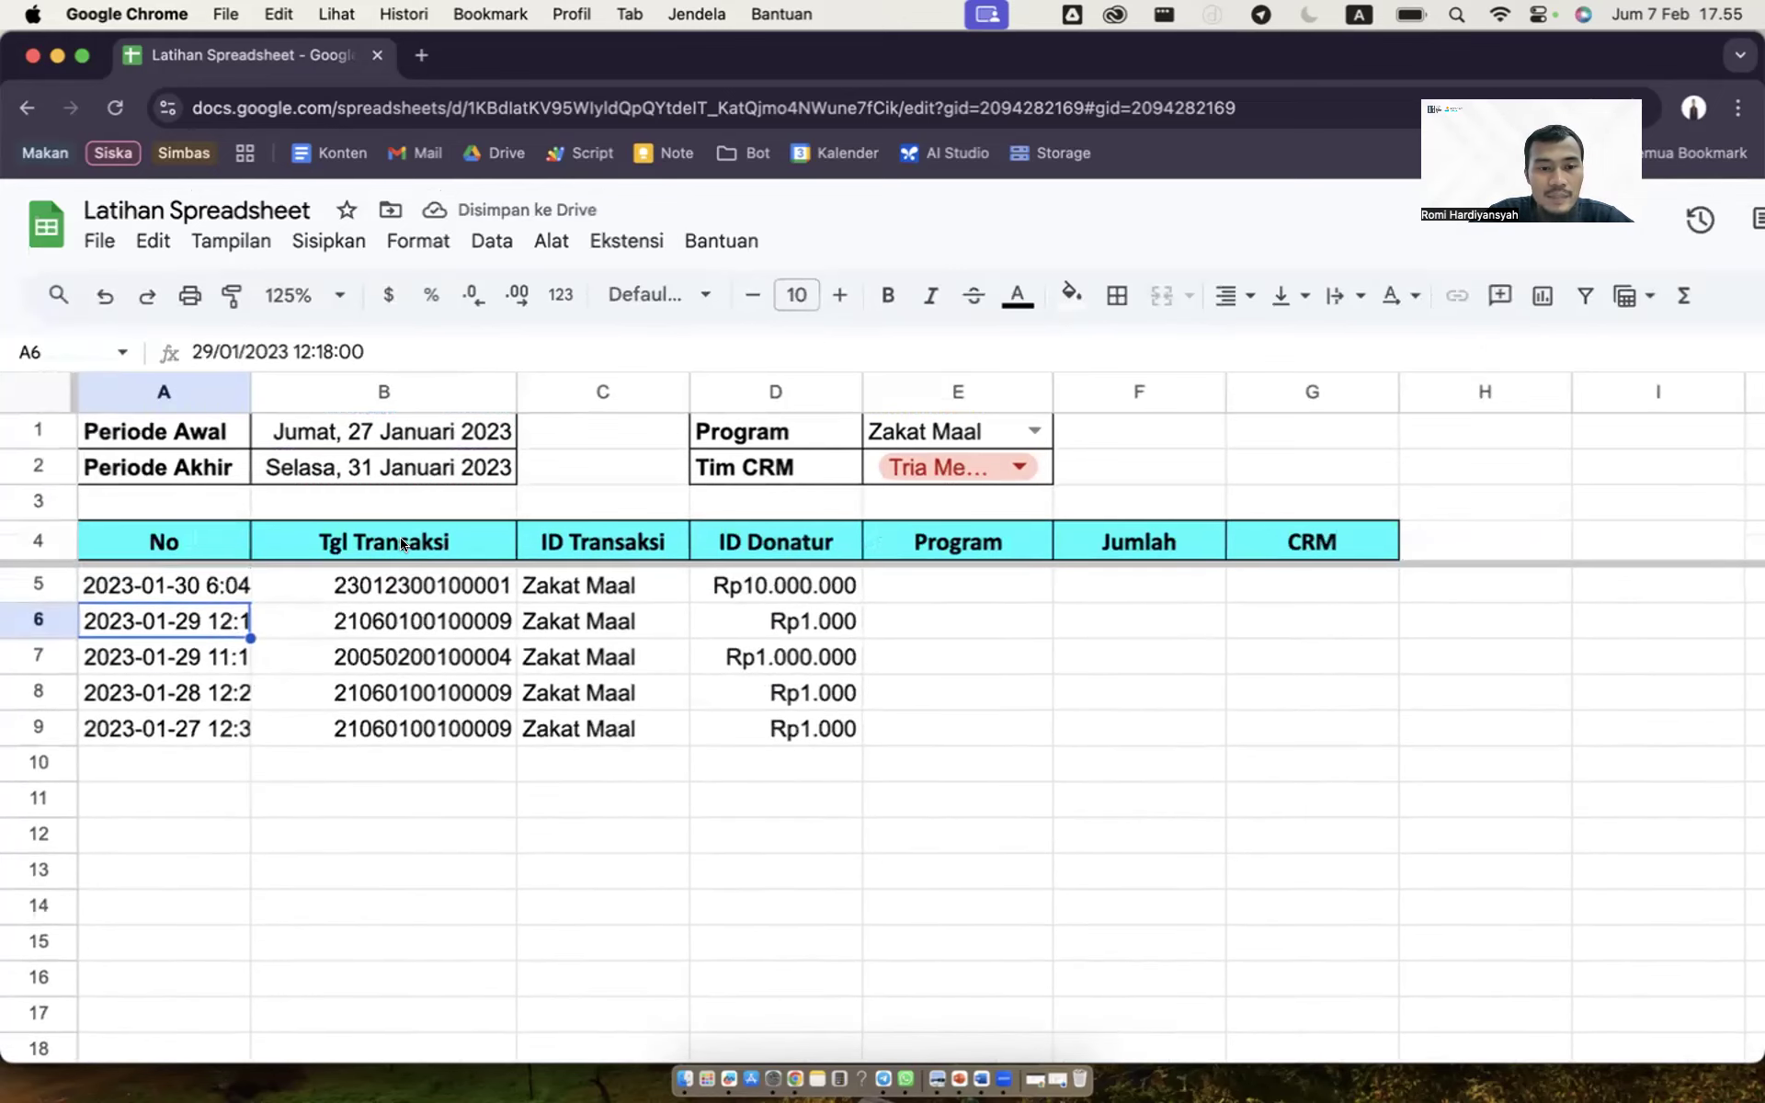
Step: Copy the Tgl Transaksi header from B4 into A4, replacing the No header
left_click(402, 545)
key("super+c")
key("Left")
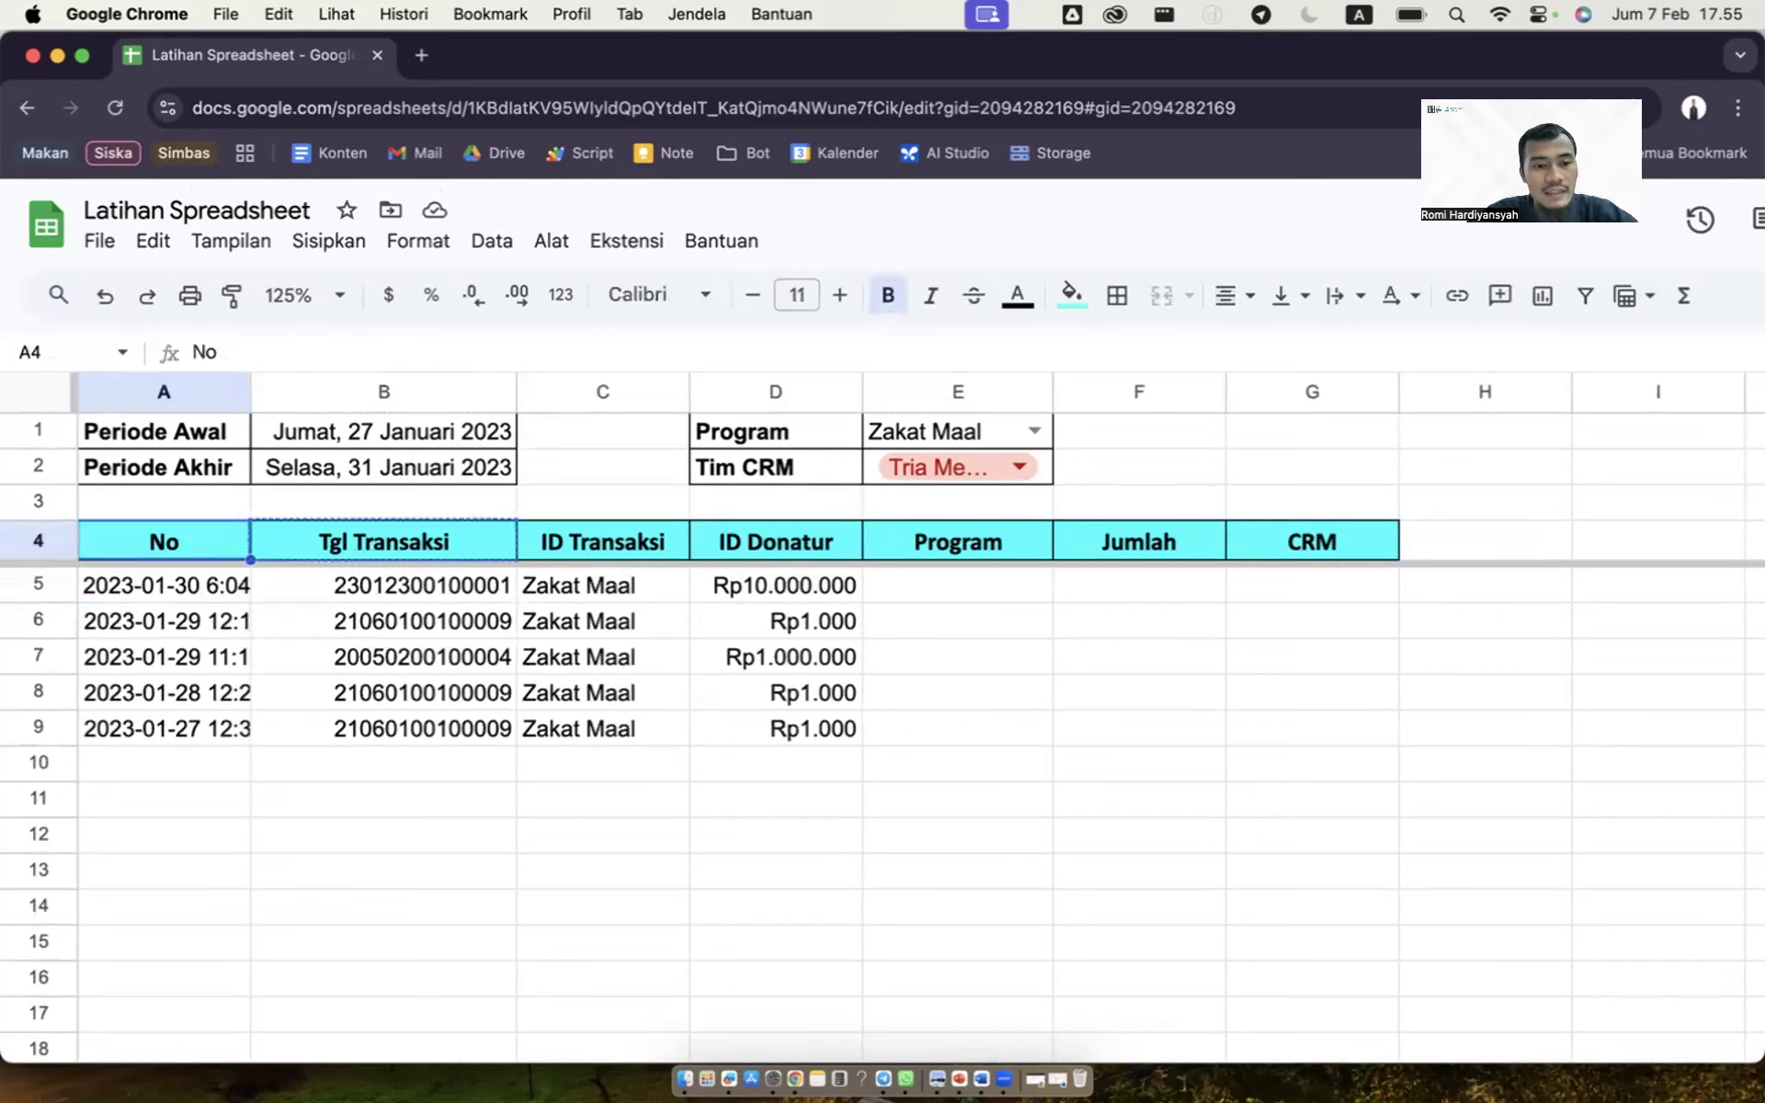
key("super+v")
Step: Copy the ID Transaksi header from C4 into B4
key("Right")
key("Right")
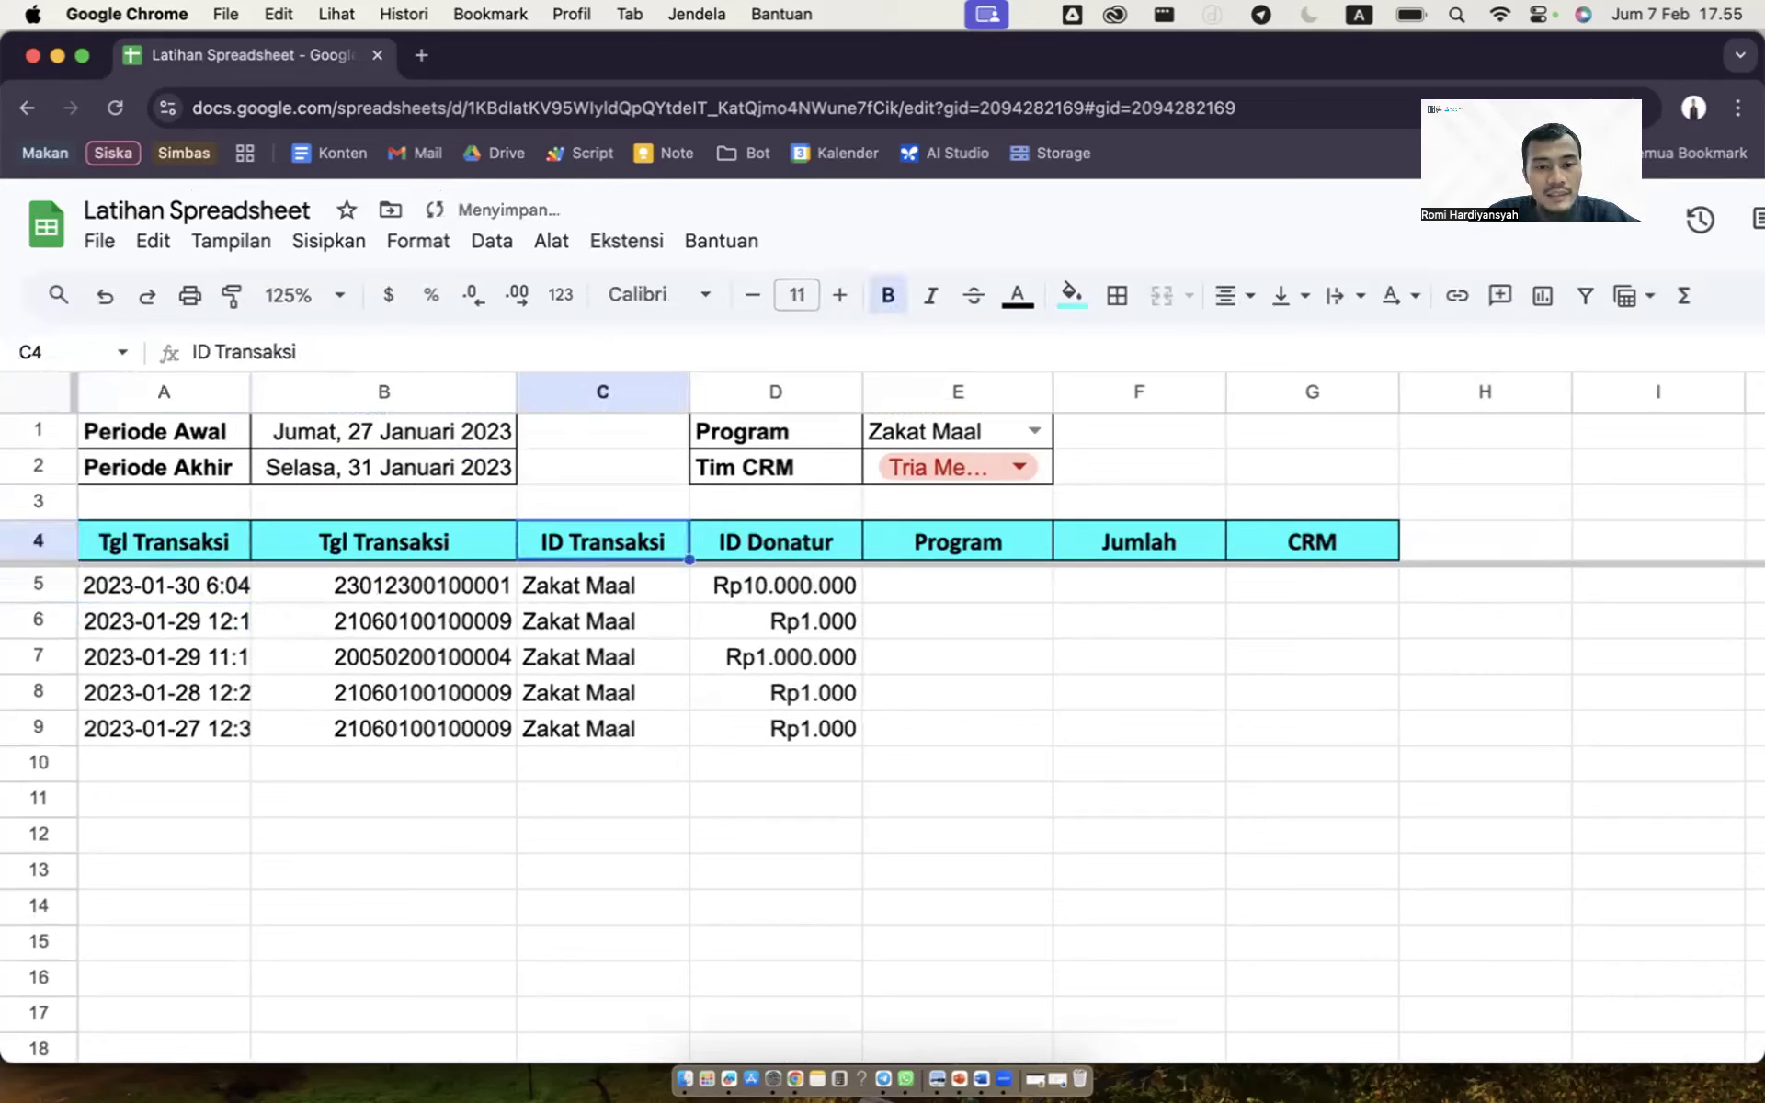
key("super+c")
key("Left")
key("super+v")
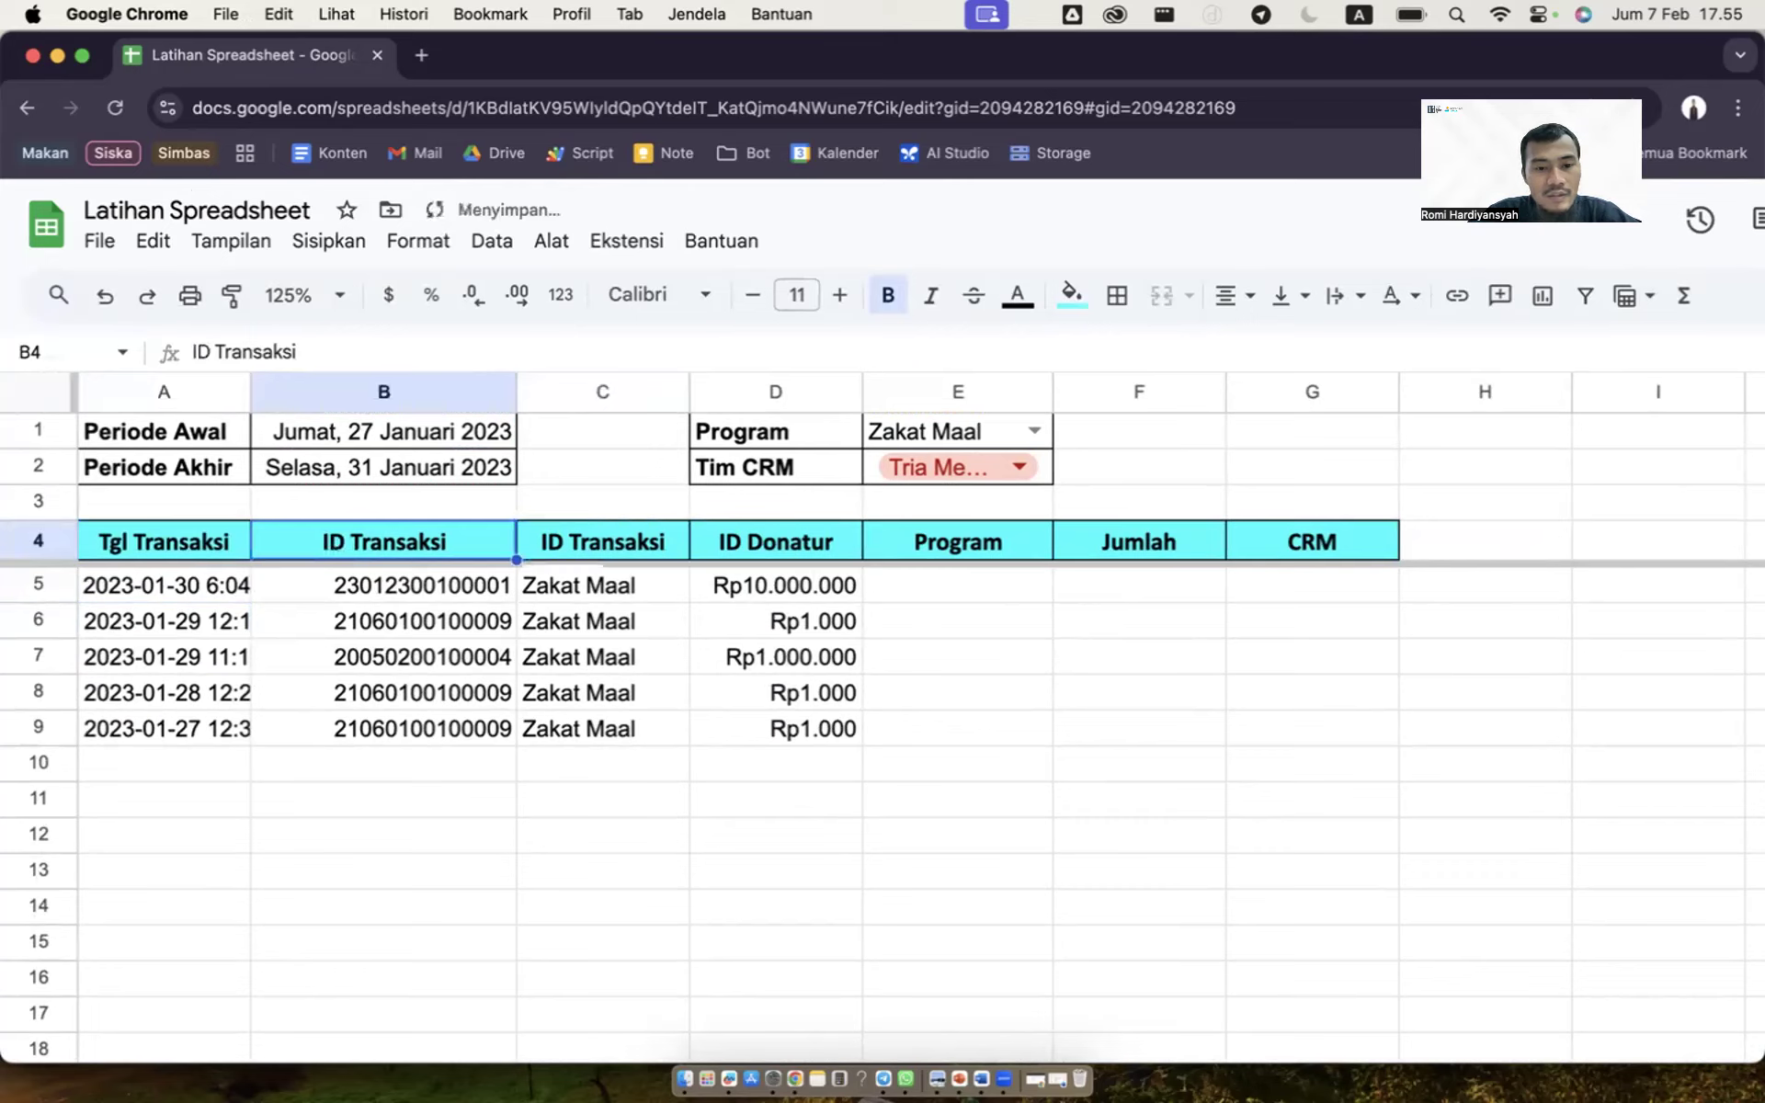
Step: Copy the ID Donatur header from D4 into B4
key("Right")
key("Right")
key("super+c")
key("Left")
key("Left")
key("super+v")
Step: Copy the Program and Jumlah headers from E4:F4 into C4:D4
key("Right")
key("Right")
key("Right")
key("shift+Right")
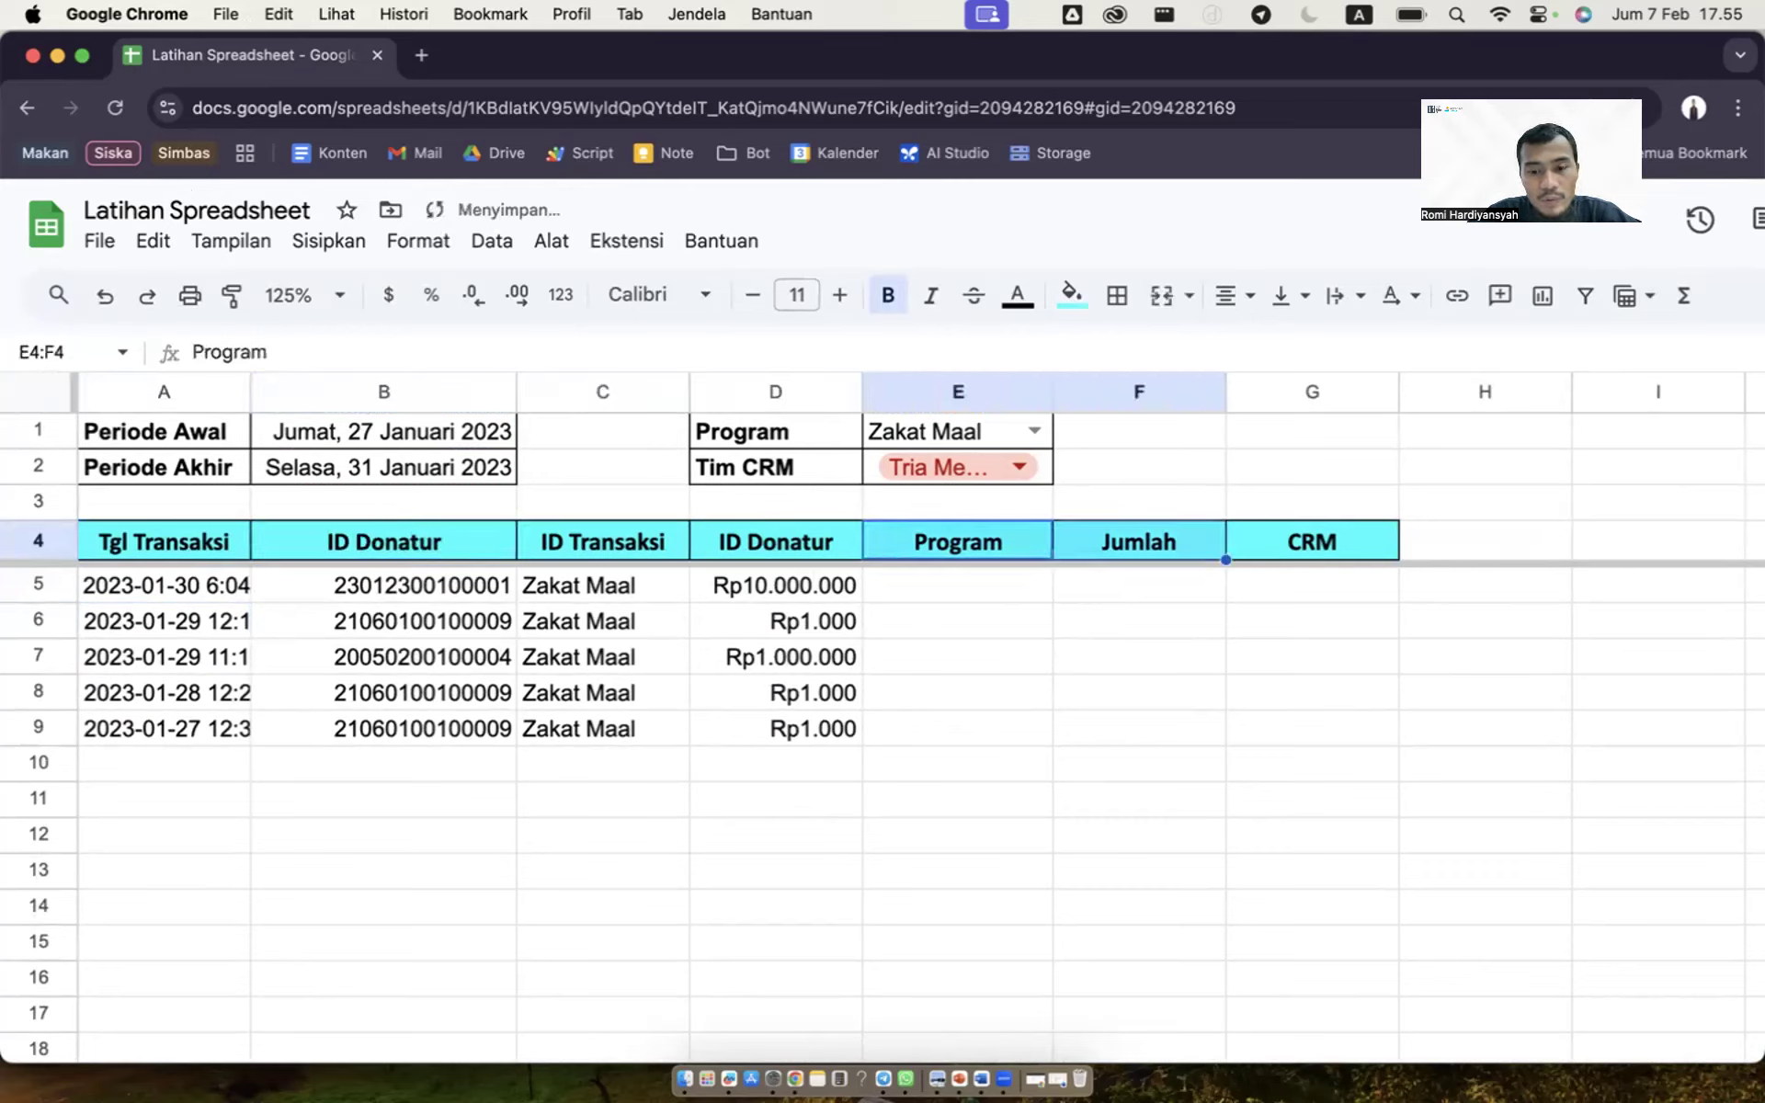
key("super+c")
key("Left")
key("Left")
key("super+v")
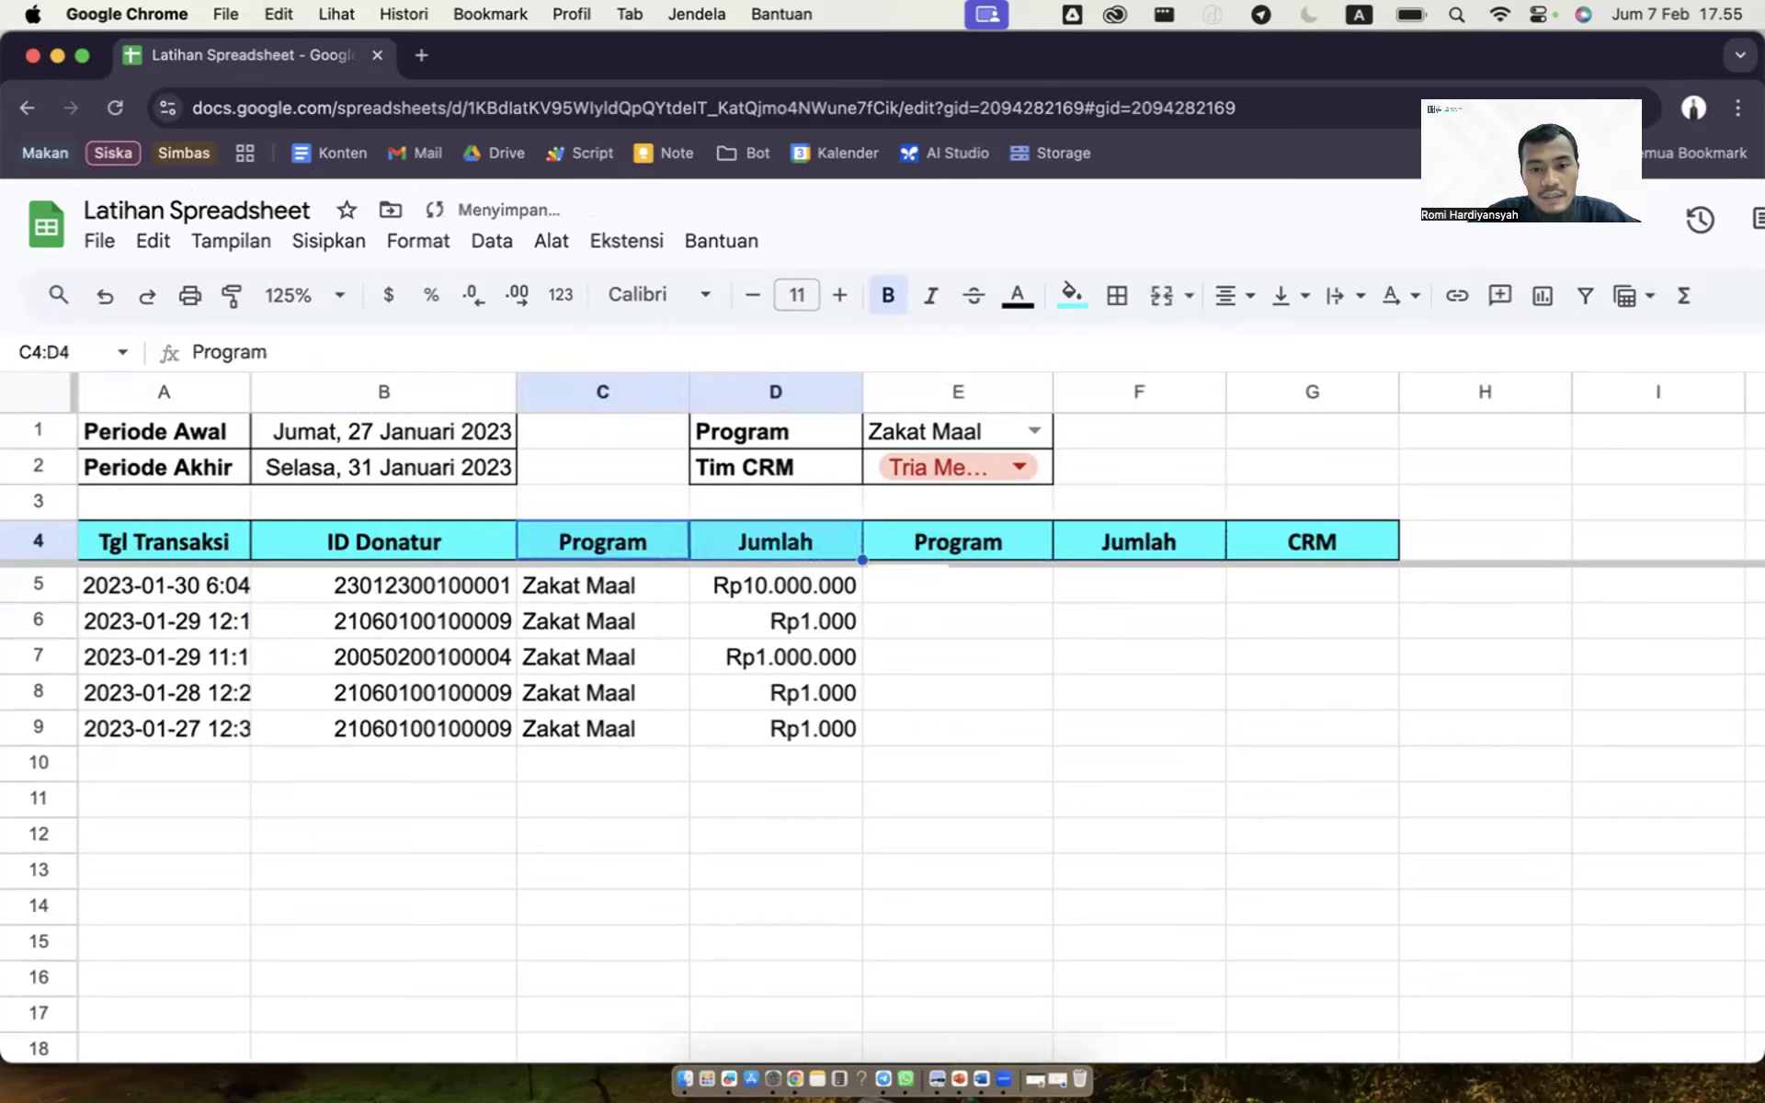
Step: Clear the leftover header text in E4:G4 and remove the fill colour of those cells
key("Right")
key("Right")
key("Left")
key("Right")
key("shift+Right")
key("shift+Right")
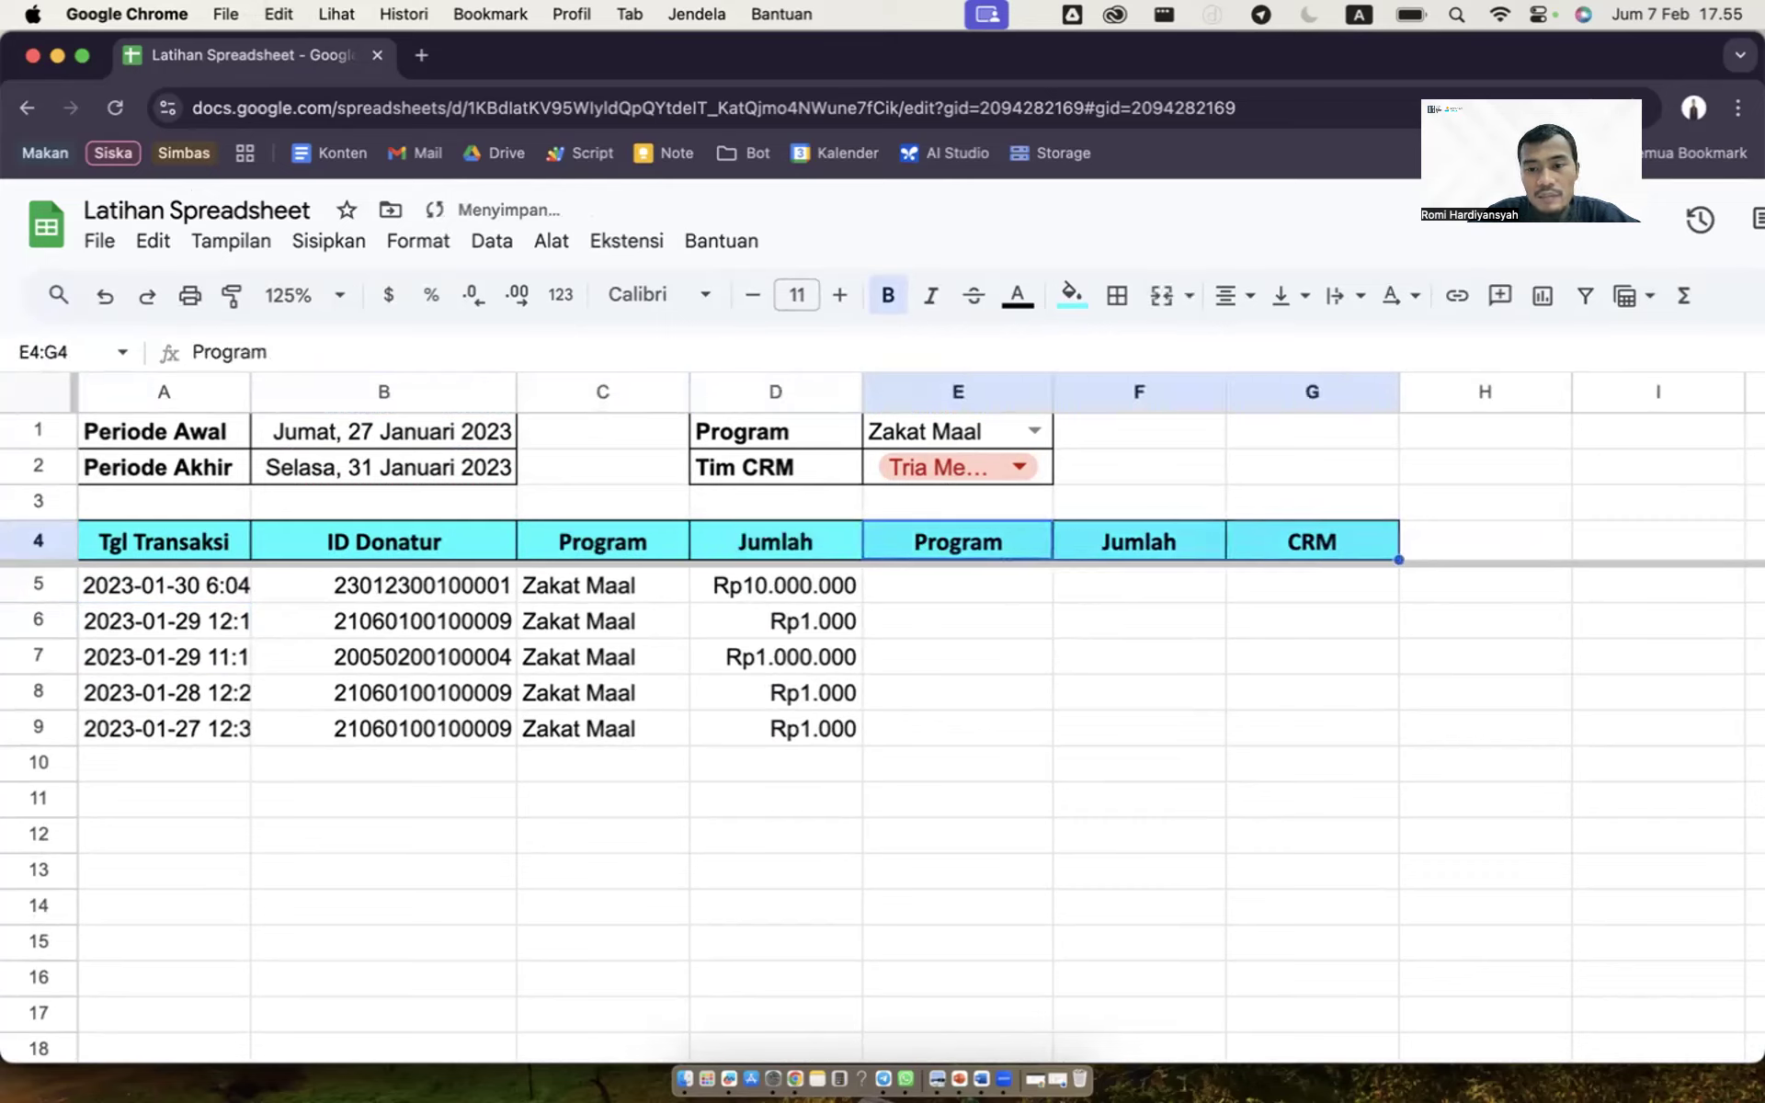
key("Delete")
left_click(1071, 294)
left_click(1105, 334)
left_click(897, 632)
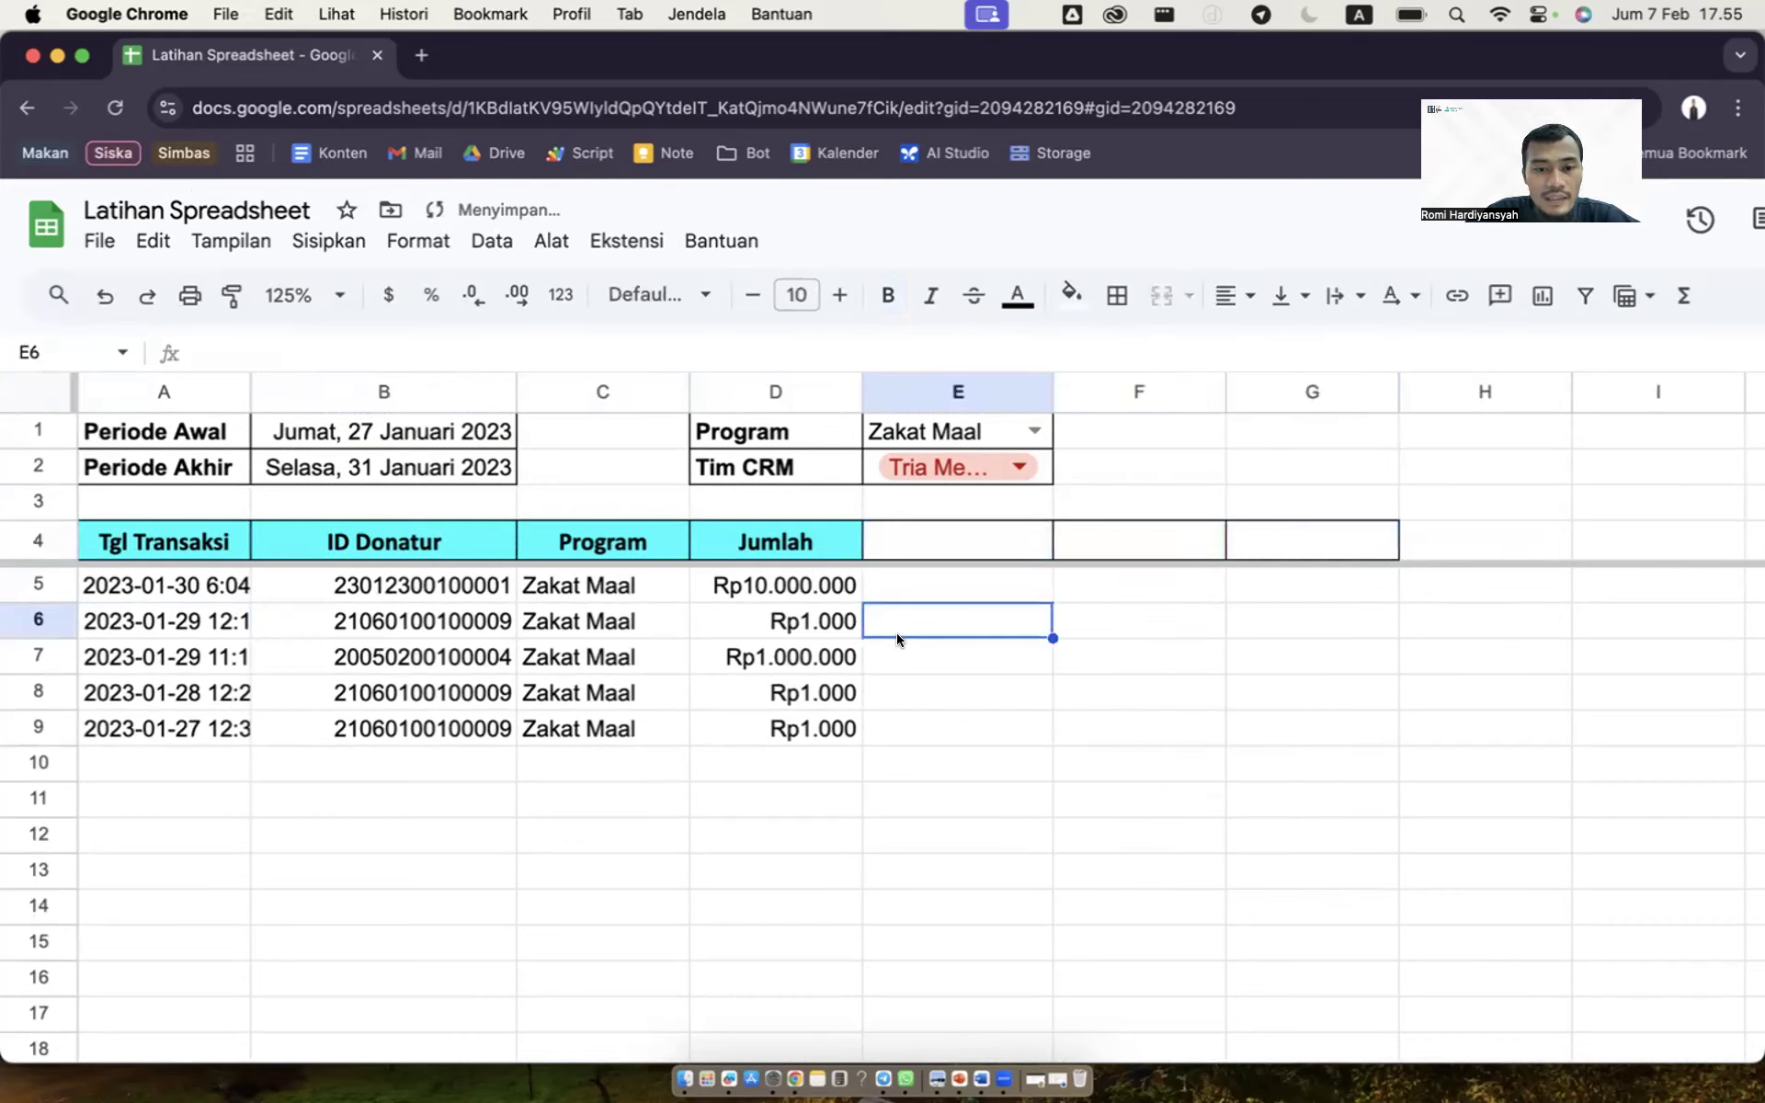
Step: Switch the Tim CRM filter in E2 to the first listed team member, and change it to the fourth one
left_click(1019, 467)
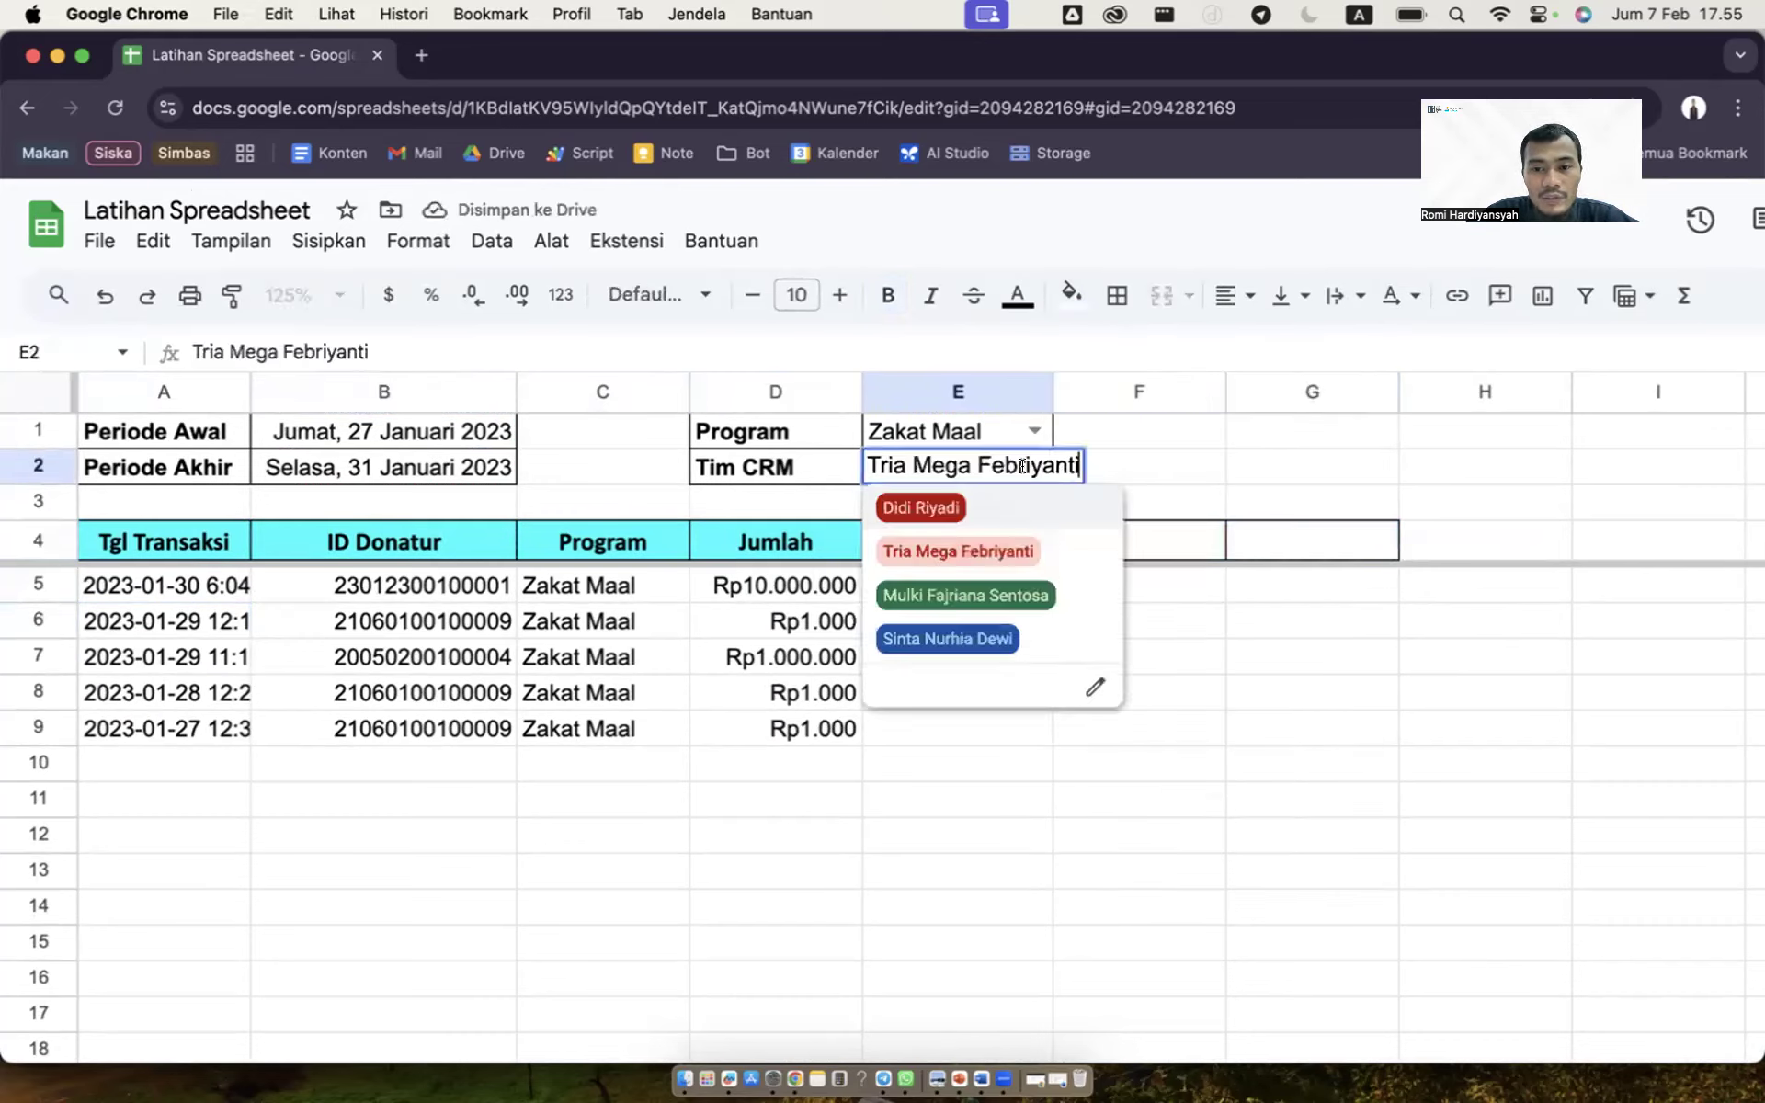
left_click(990, 504)
left_click(1018, 467)
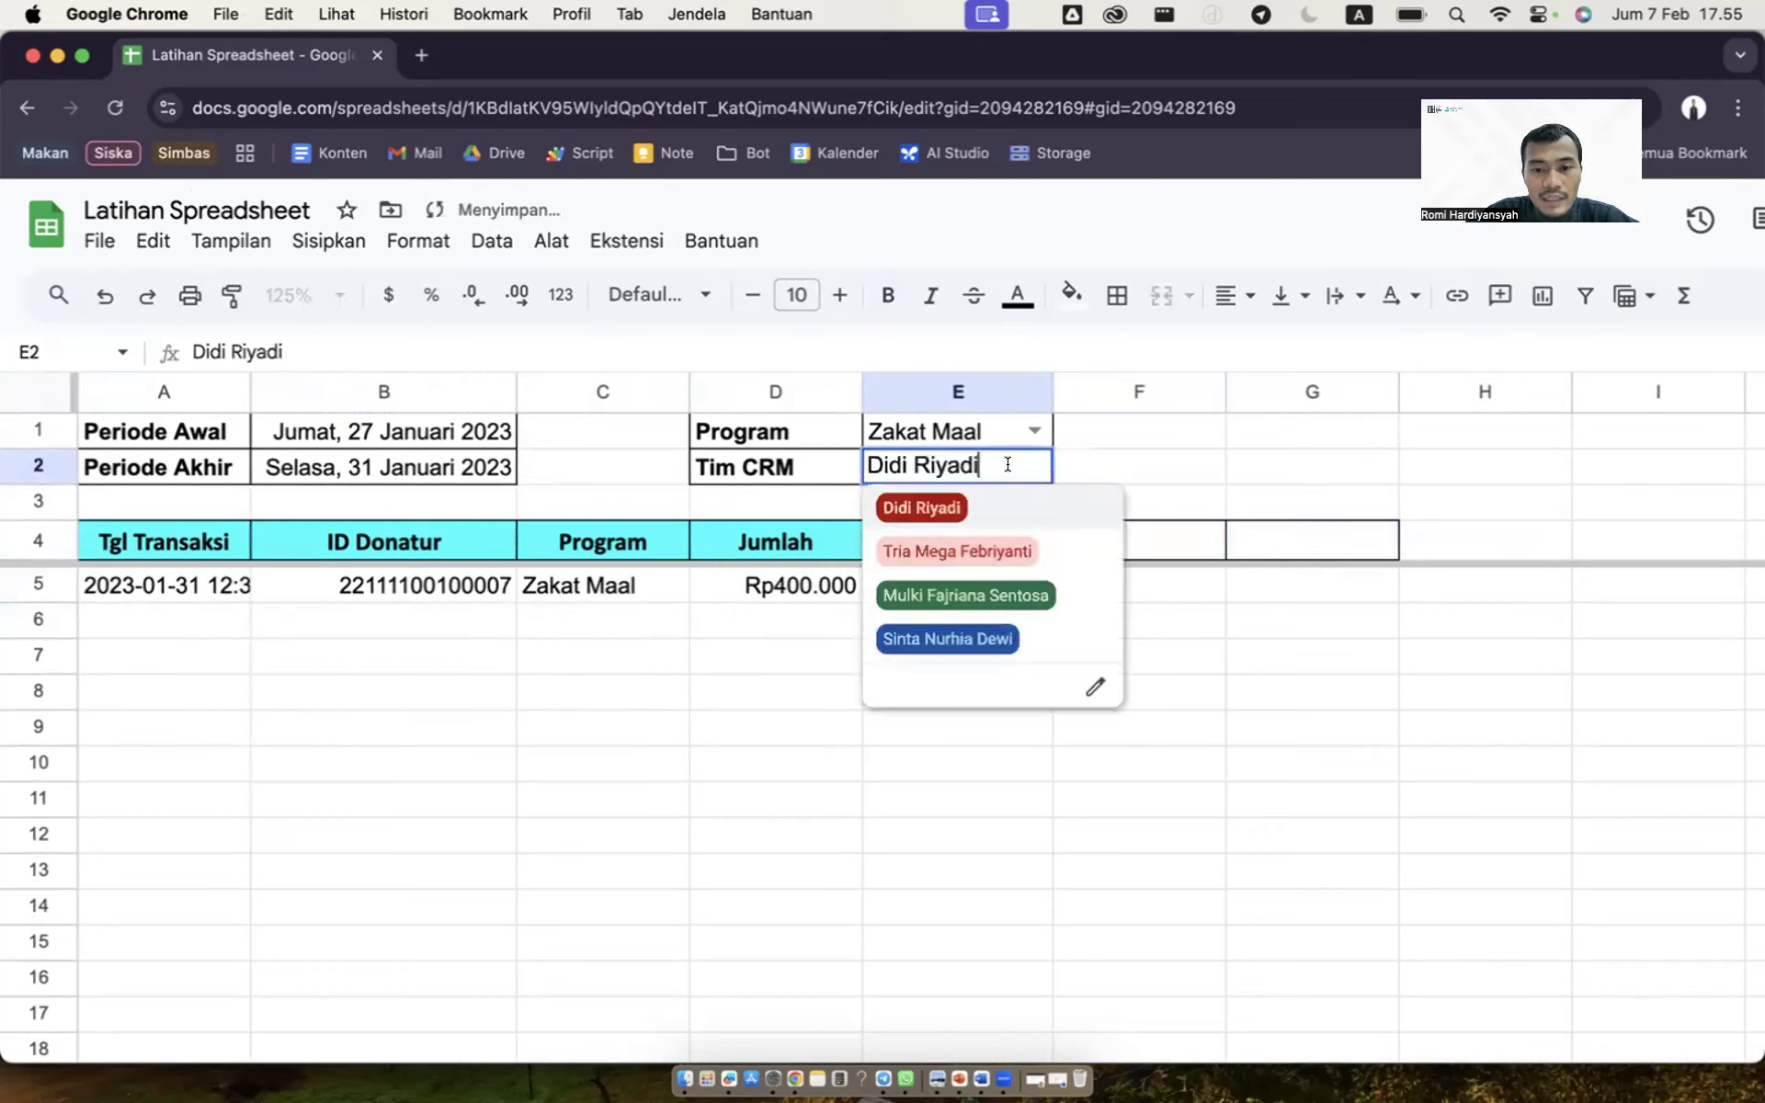
left_click(977, 634)
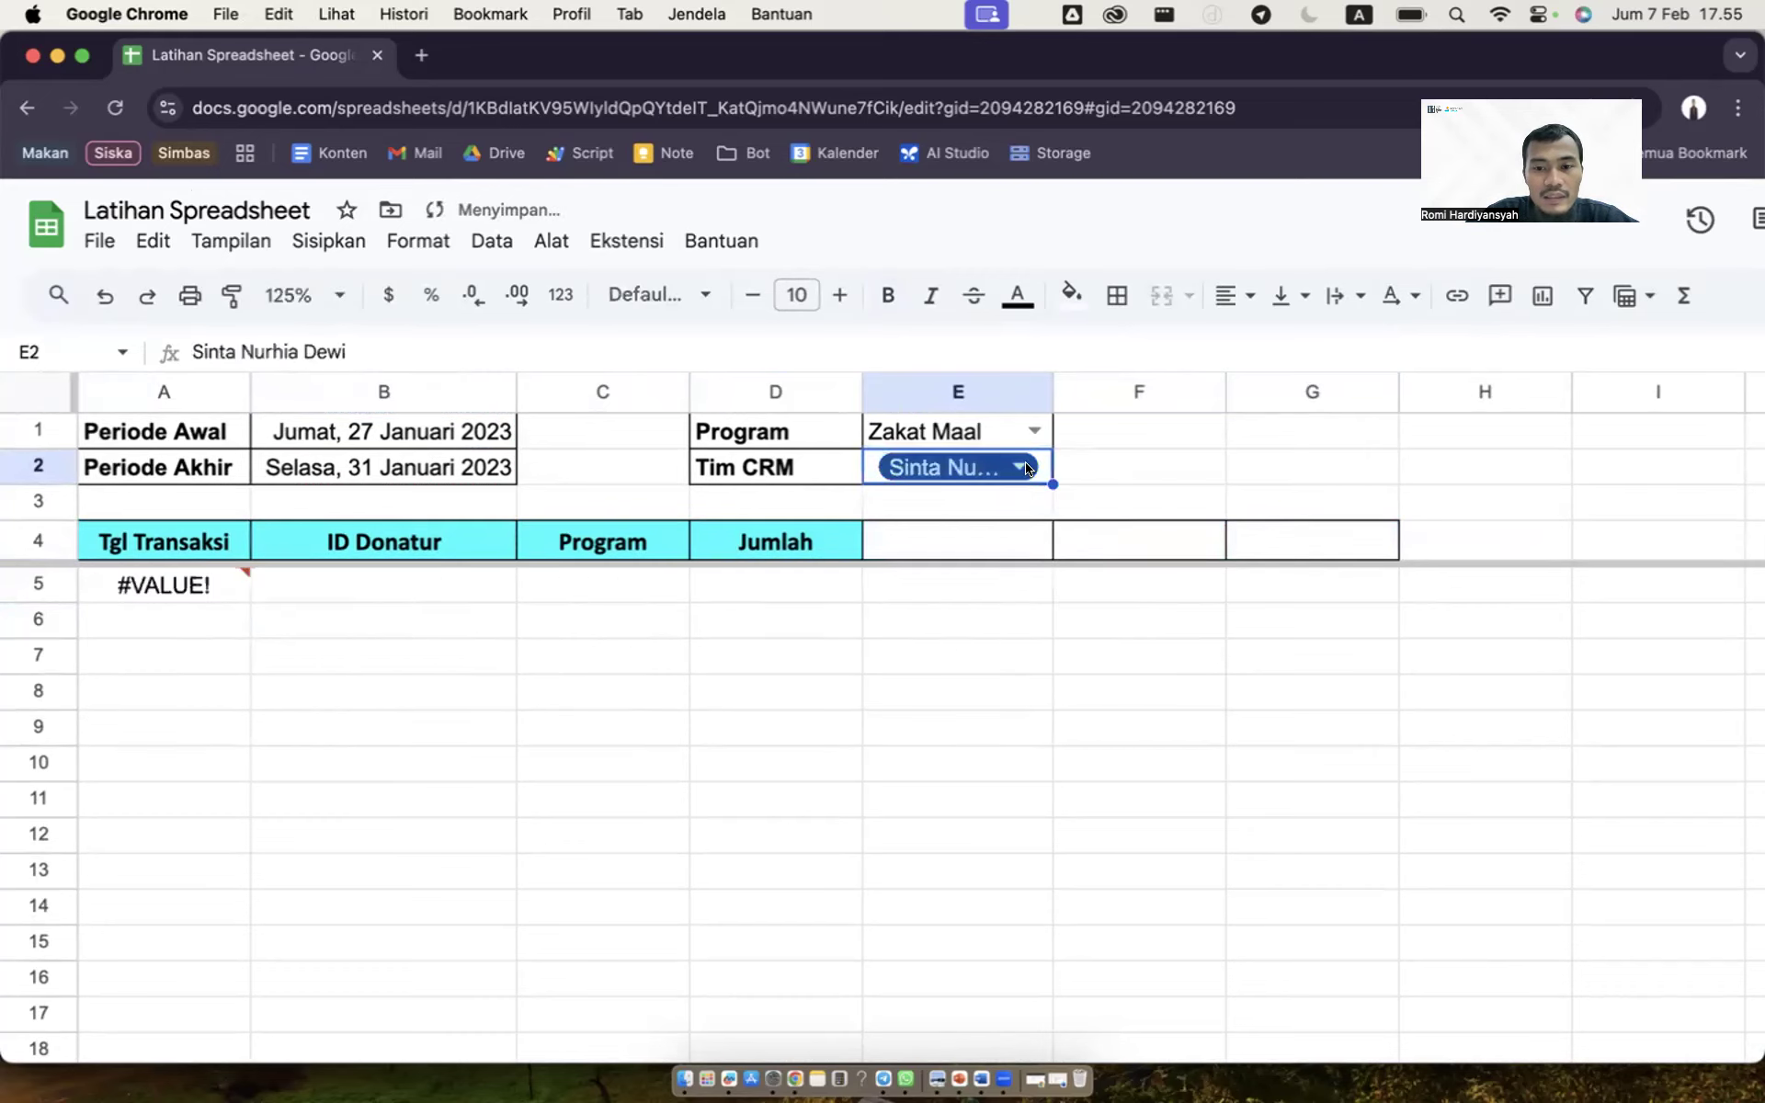
Step: Set the Program filter in E1 to Infak Umum and the Tim CRM filter in E2 to the third listed team member
left_click(1032, 425)
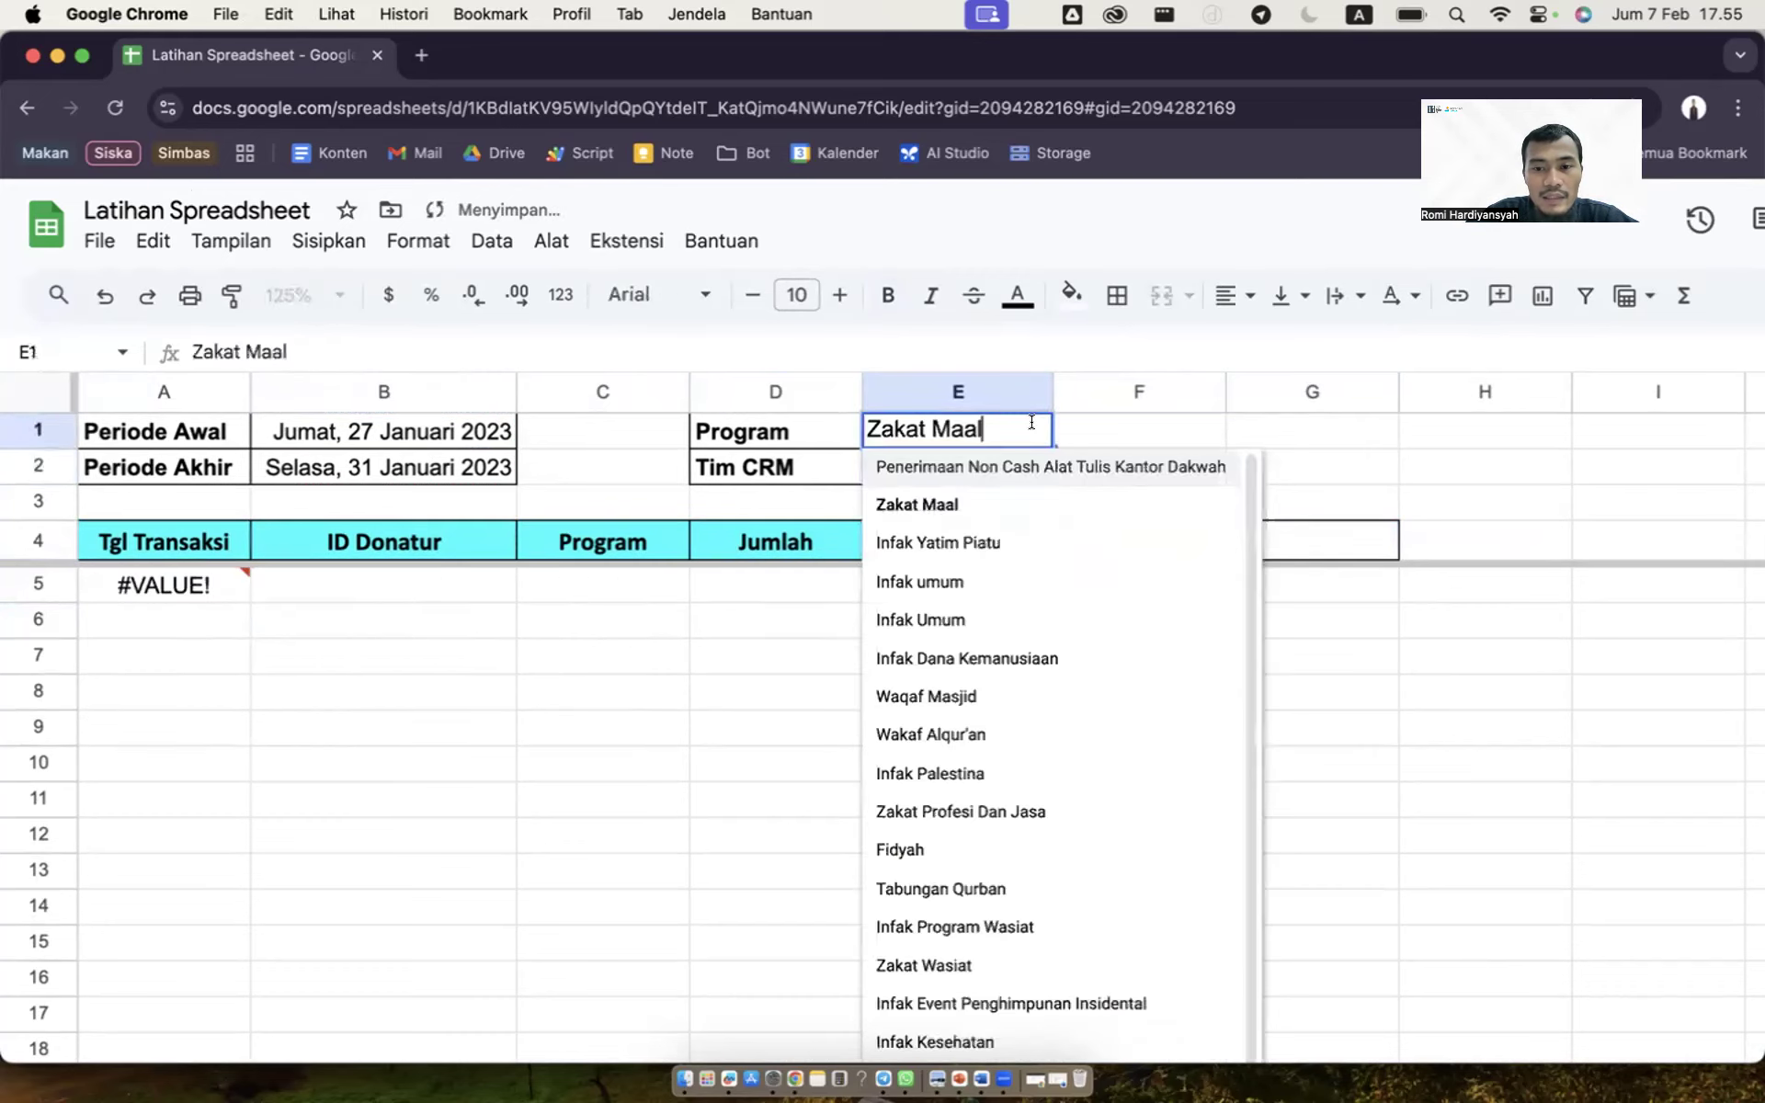
left_click(935, 607)
left_click(972, 467)
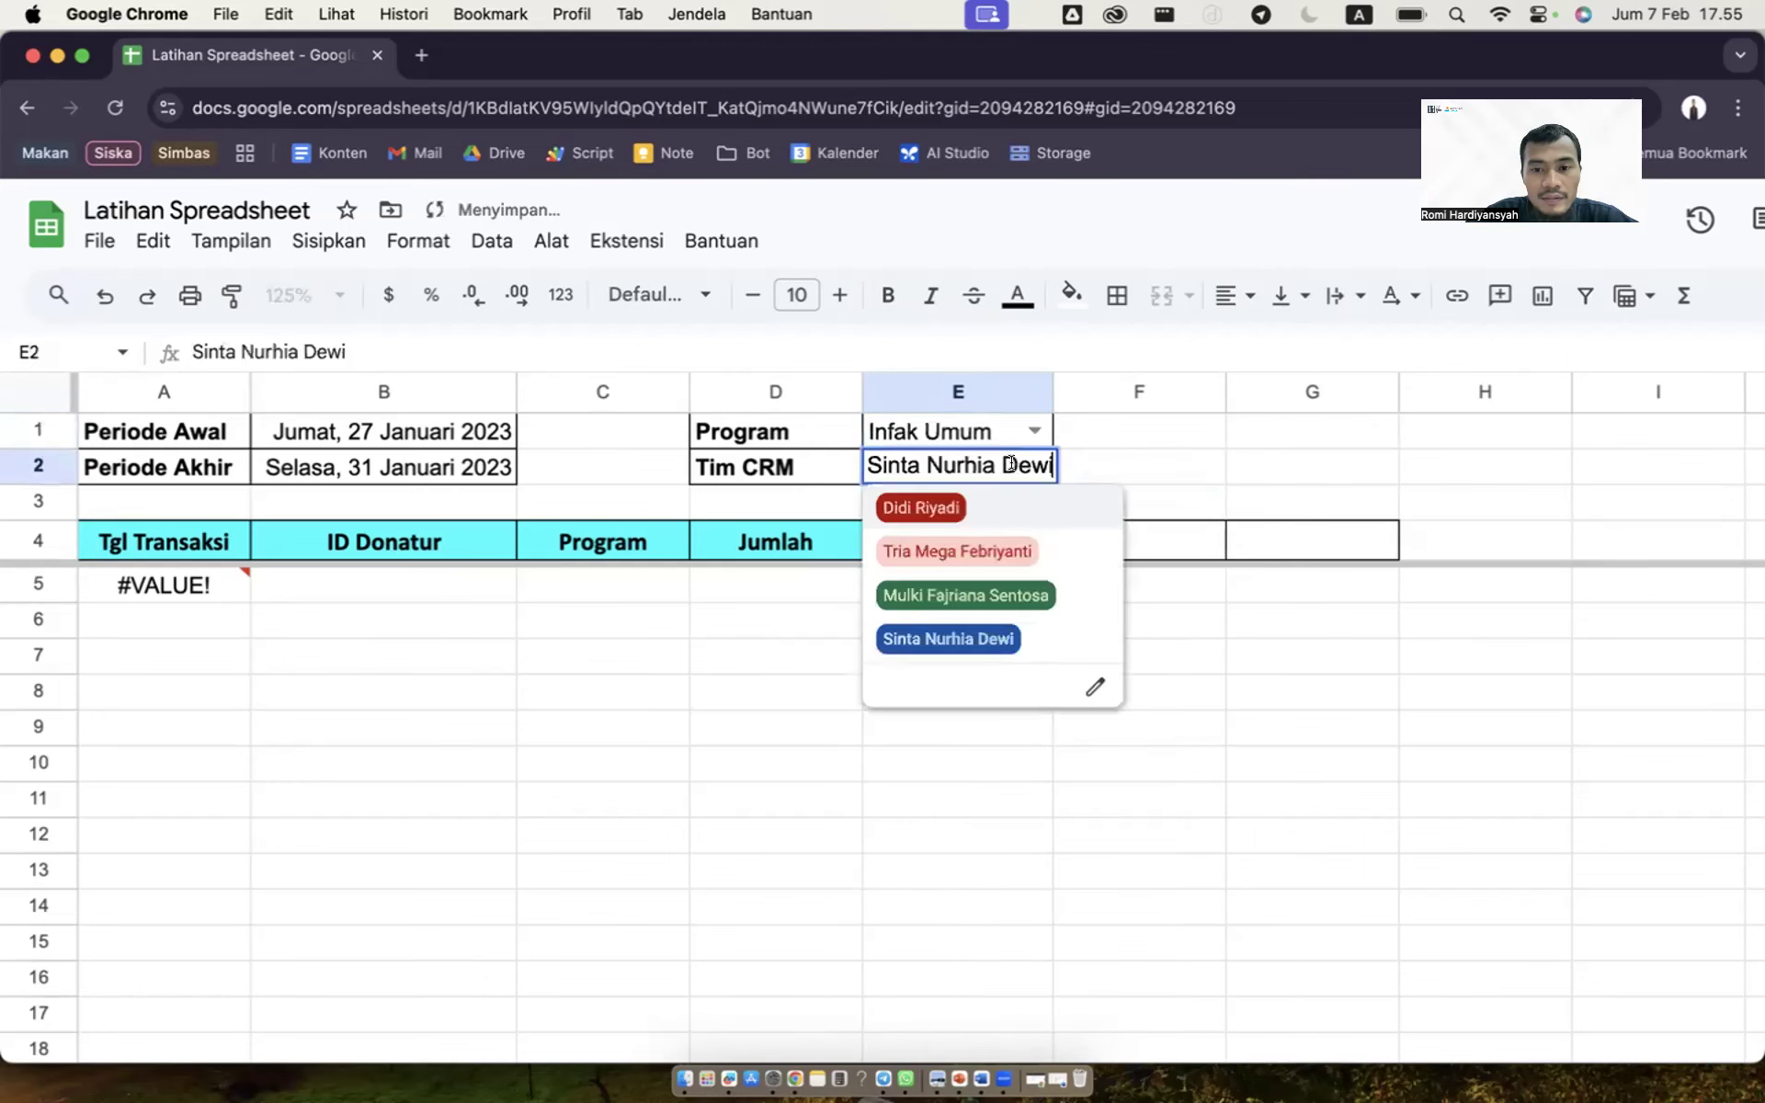
left_click(963, 594)
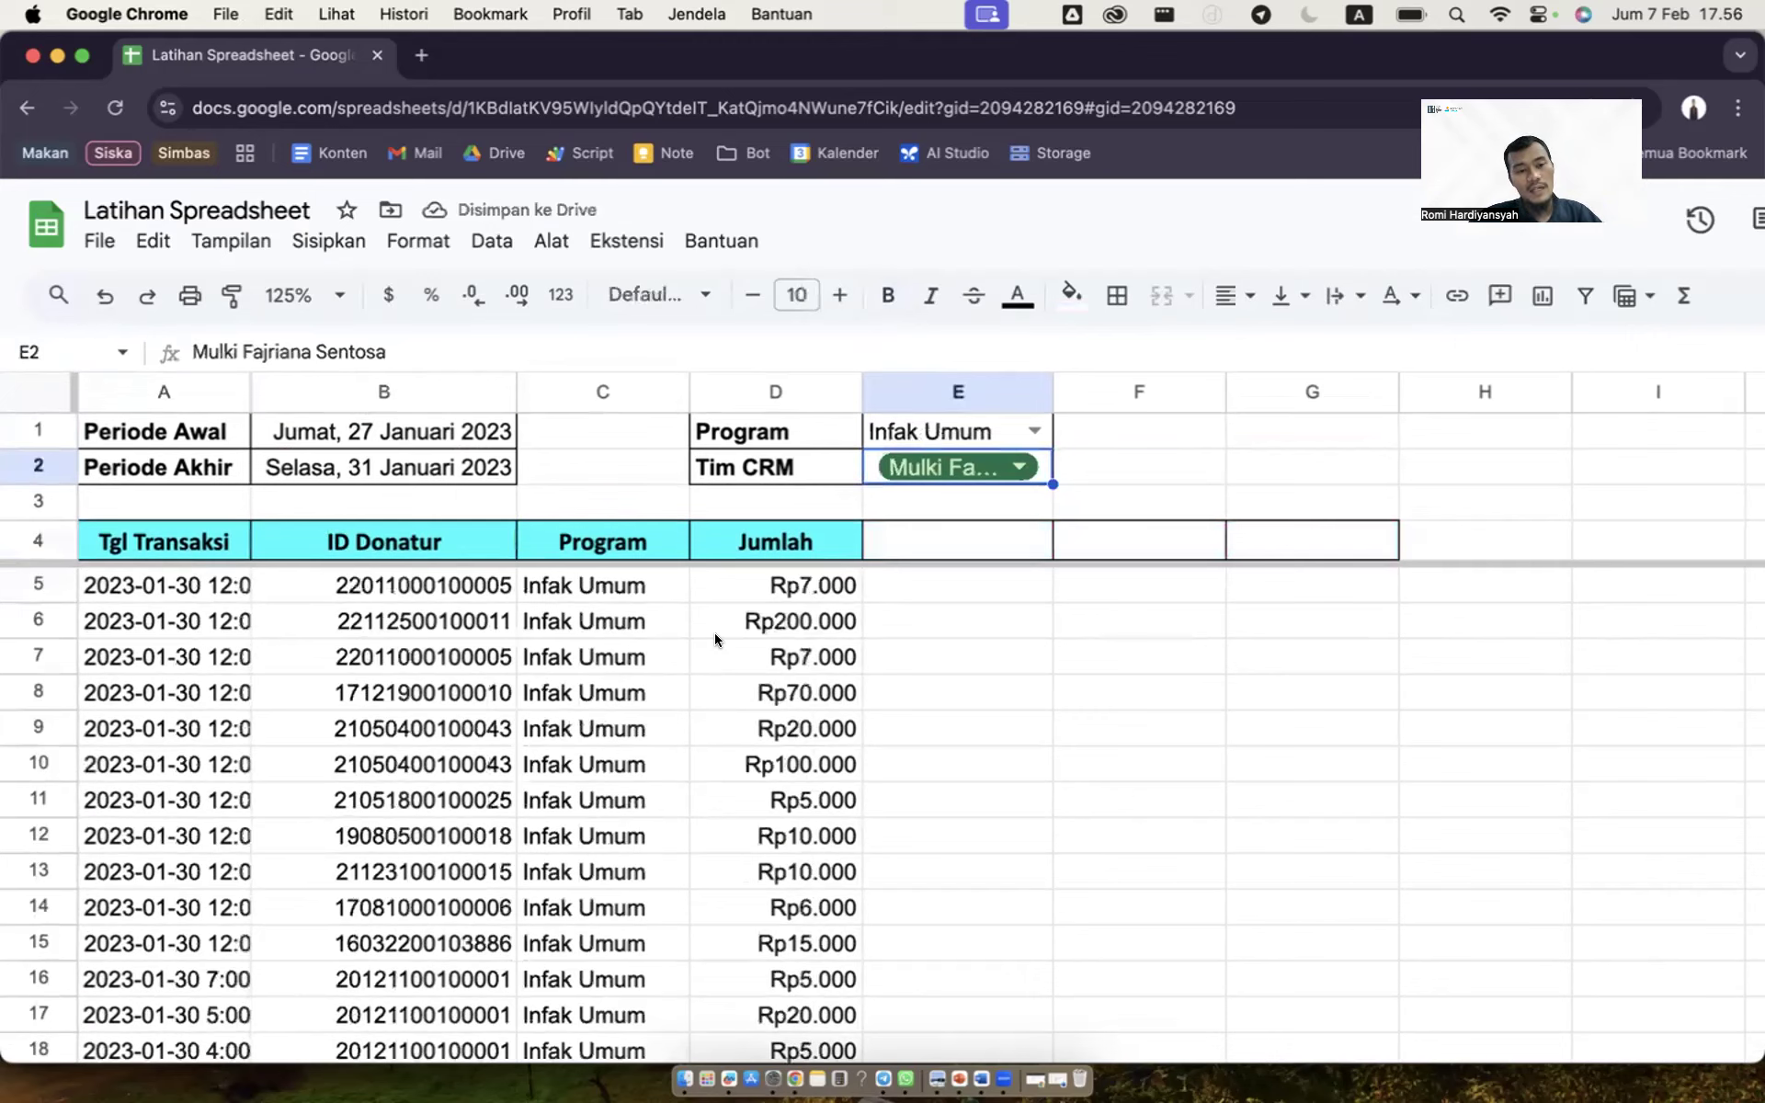
Step: Inspect the Choosecols formula in A5 and the Tgl Transaksi cells around it in column A
left_click(190, 581)
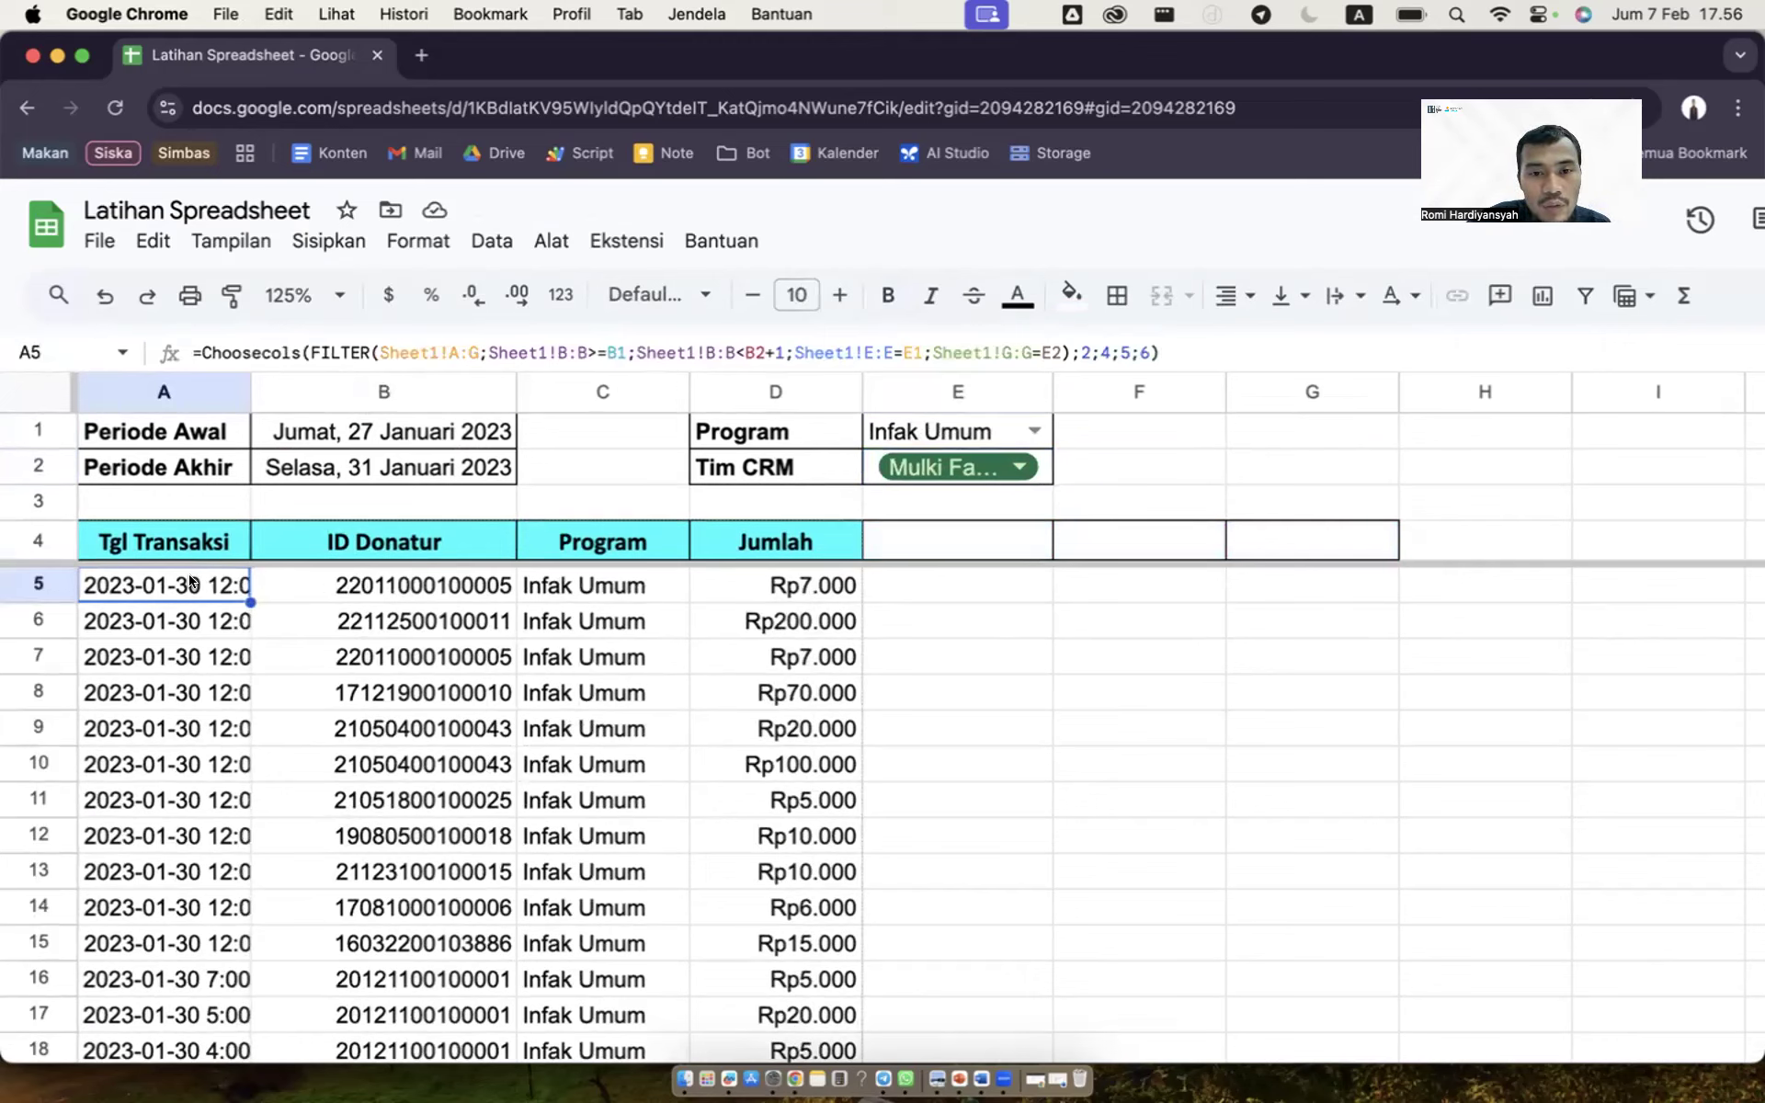
left_click(174, 548)
key("Down")
key("Up")
key("Down")
key("Down")
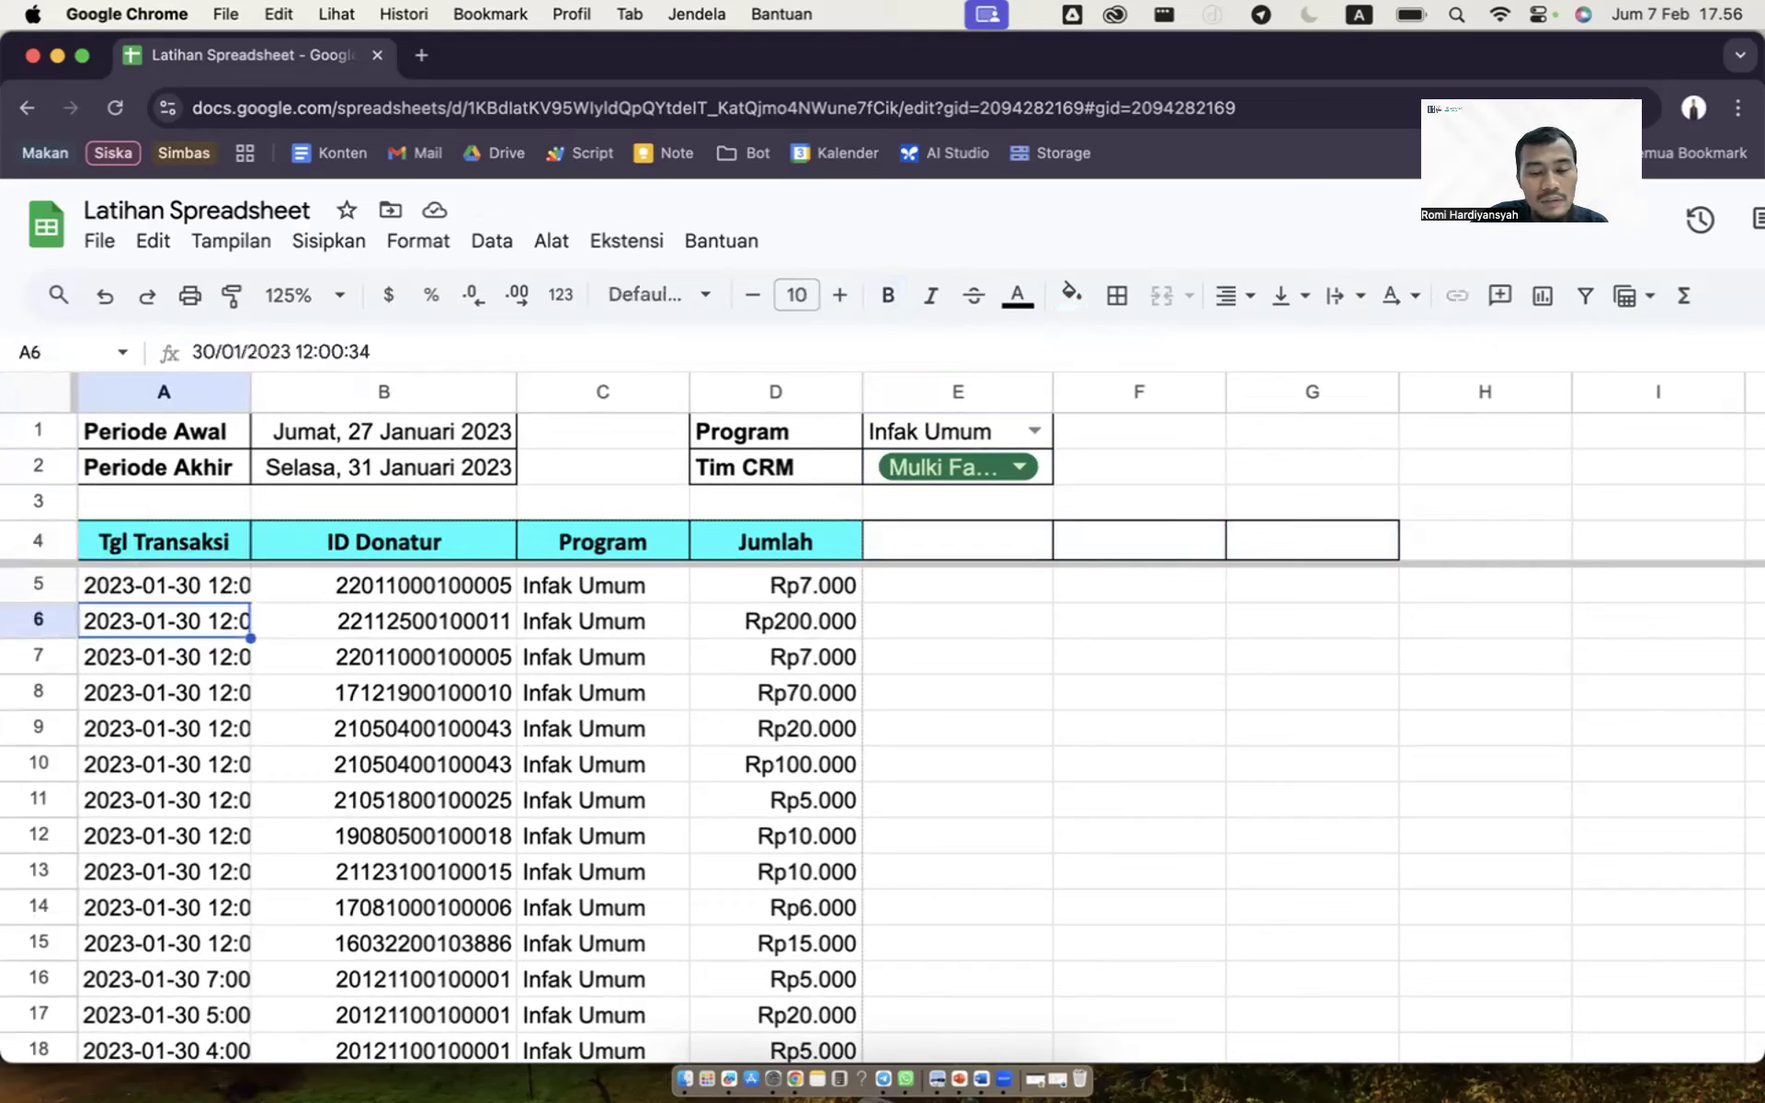